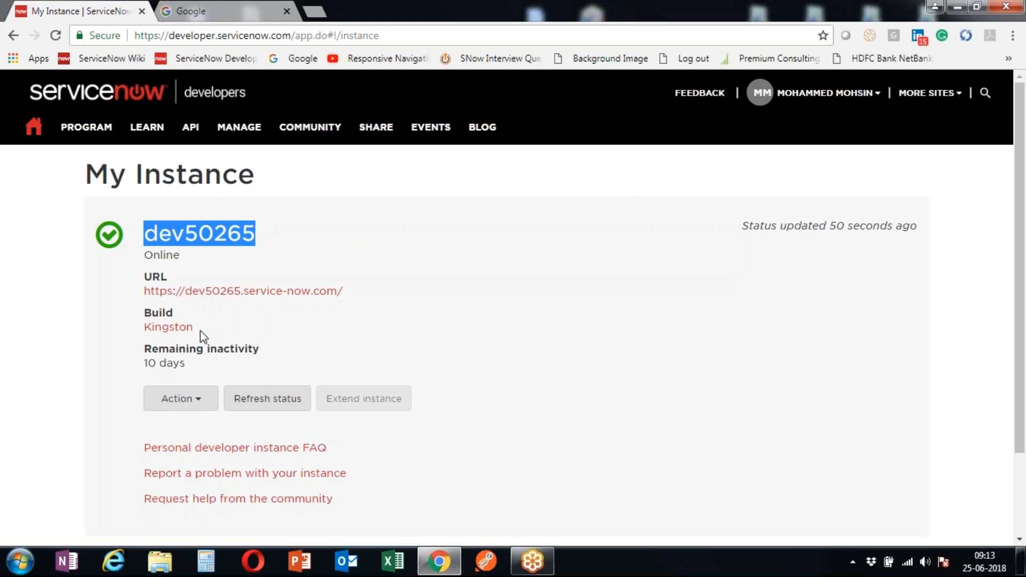
# - Open the dev50265 instance URL from the My Instance page in a new browser tab
pyautogui.moveTo(114, 378); pyautogui.dragTo(221, 372)
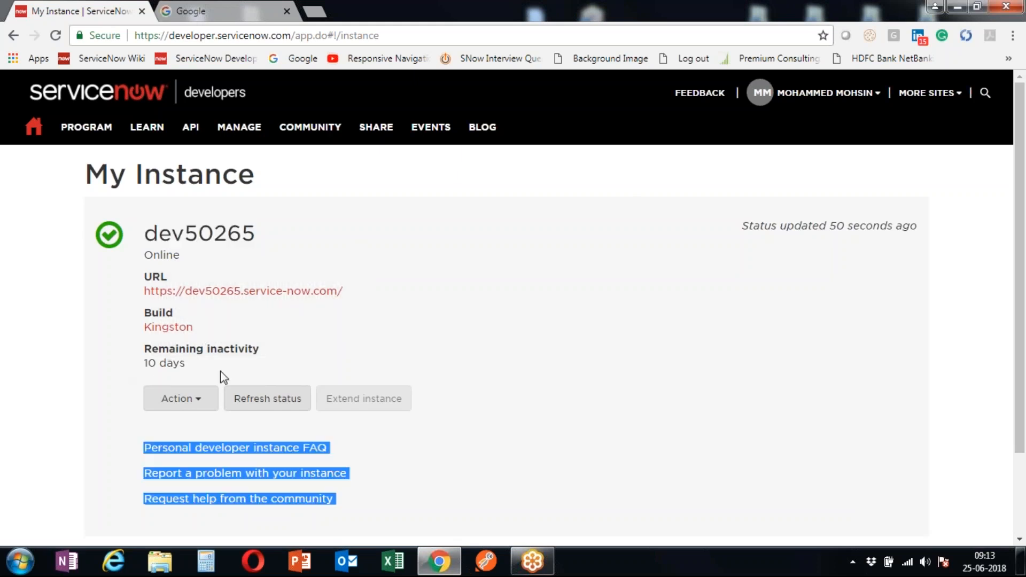
pyautogui.click(101, 374)
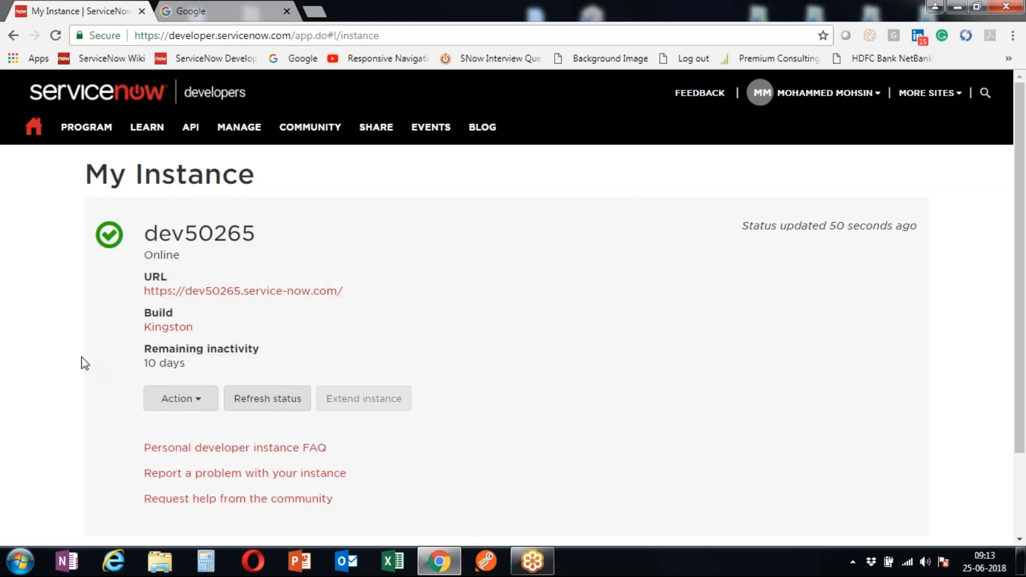
pyautogui.scroll(-1, 81, 354)
pyautogui.scroll(-2, 81, 353)
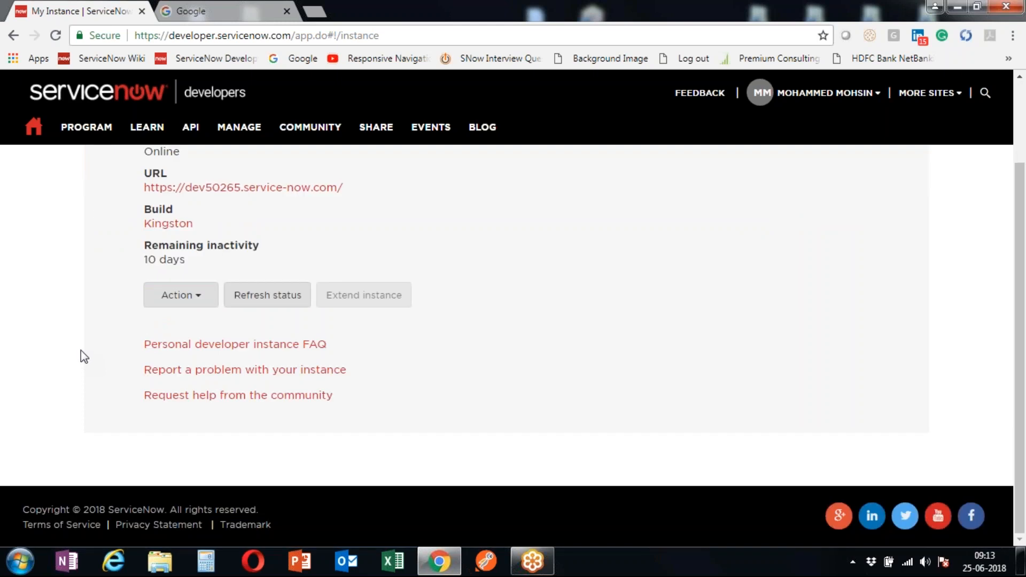
pyautogui.scroll(2, 82, 351)
pyautogui.moveTo(231, 135)
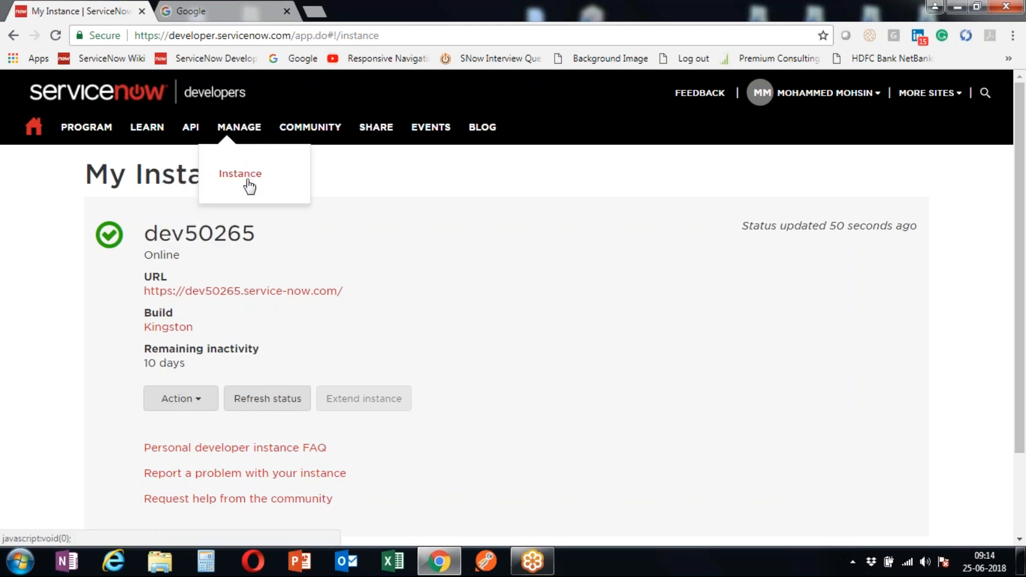
pyautogui.click(234, 300)
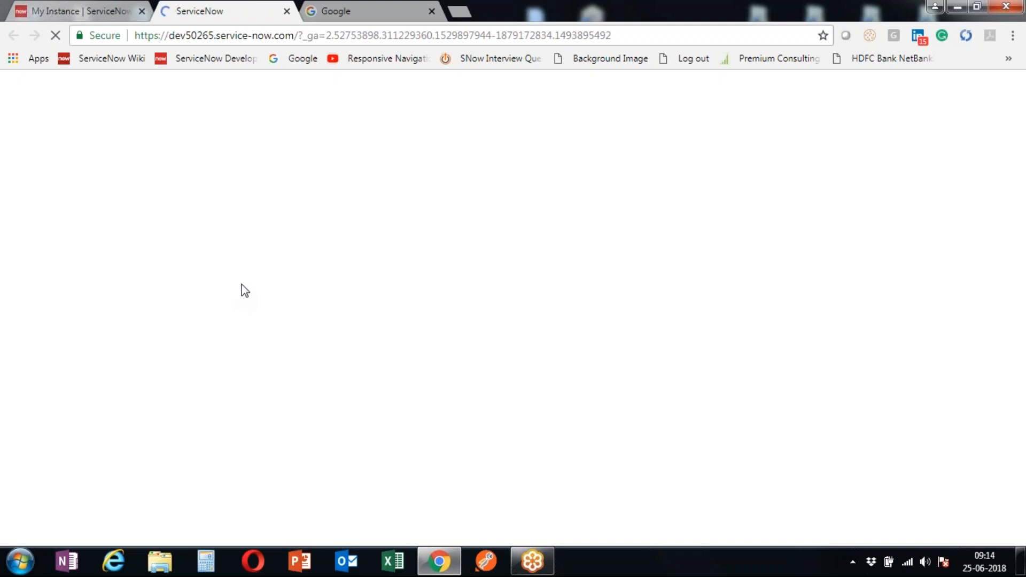
# - Close the Google tab and sign in with the admin user name and password
pyautogui.click(379, 4)
pyautogui.click(432, 11)
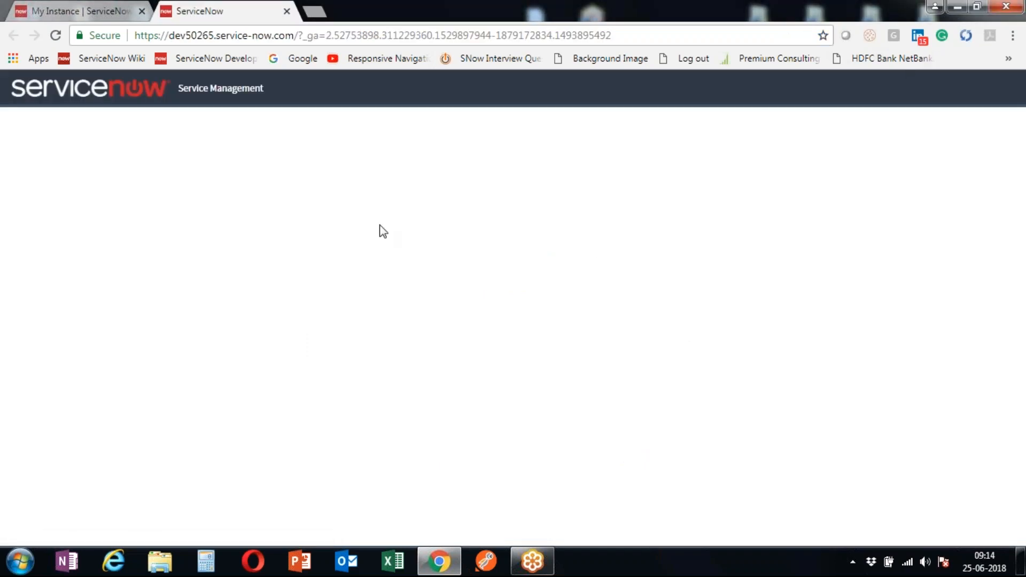
pyautogui.click(91, 163)
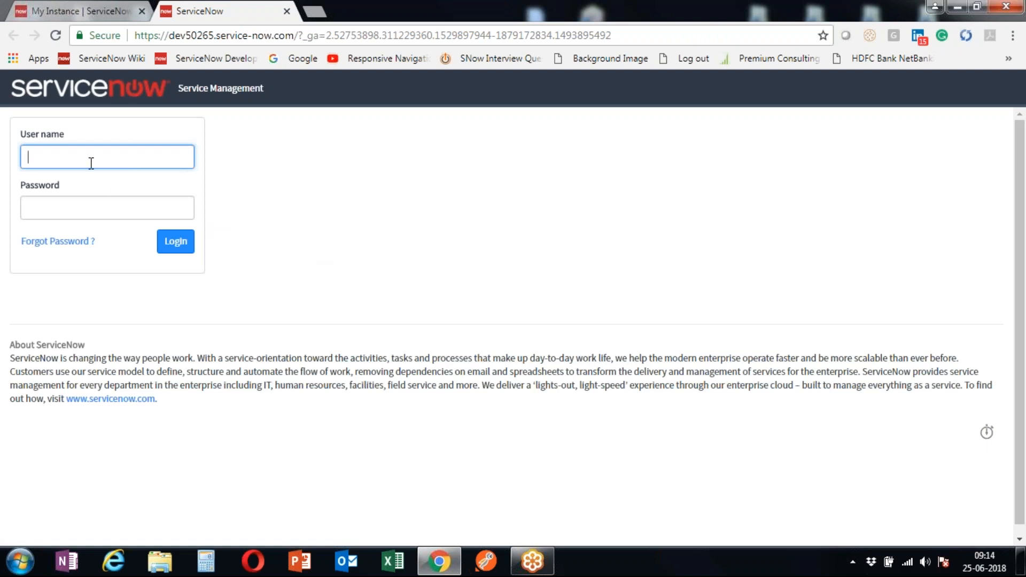
pyautogui.write('admin')
pyautogui.press('Tab')
pyautogui.write('********')
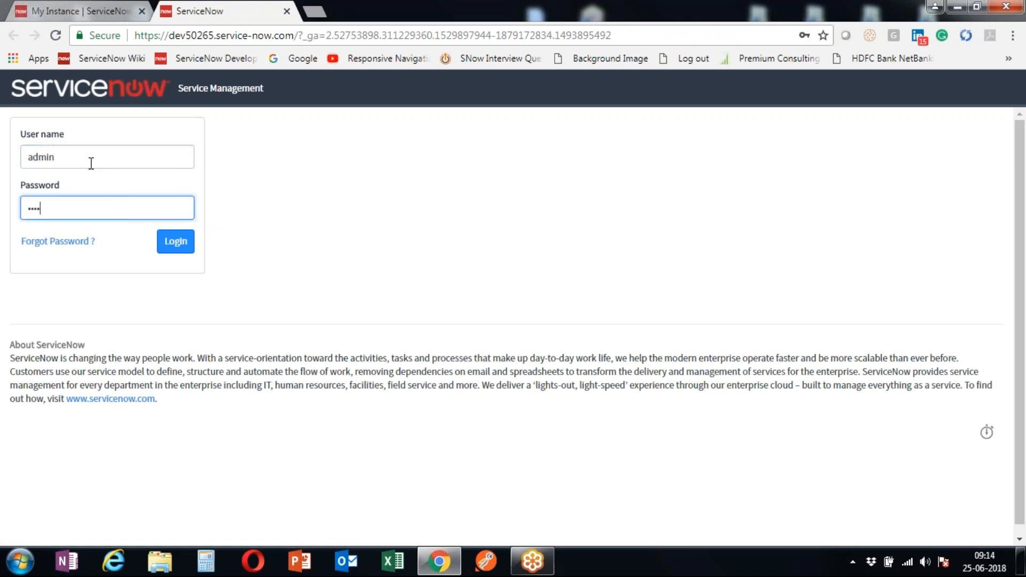
pyautogui.press('Return')
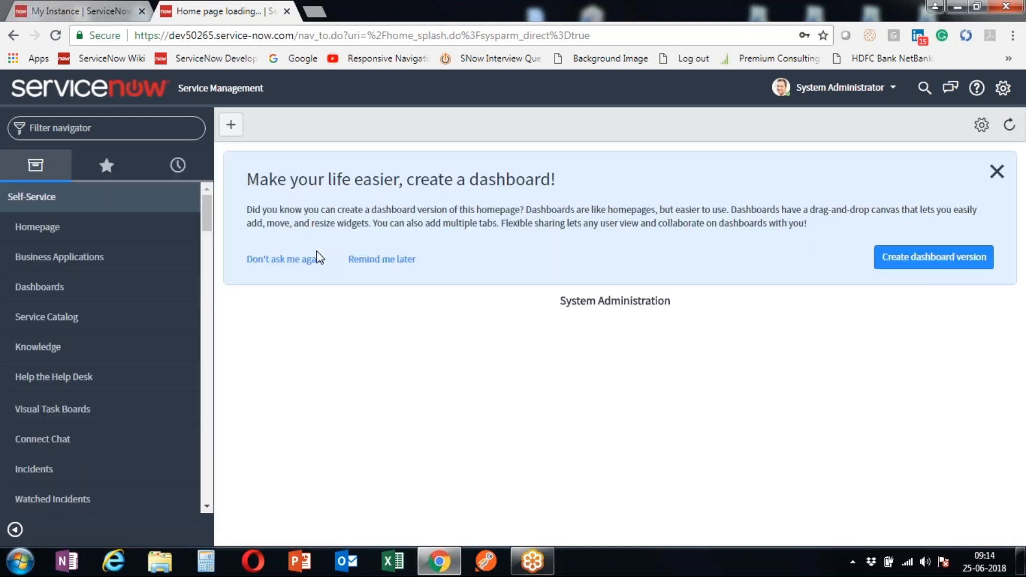
# - Dismiss the dashboard suggestion permanently and return to the instance homepage tab
pyautogui.click(299, 257)
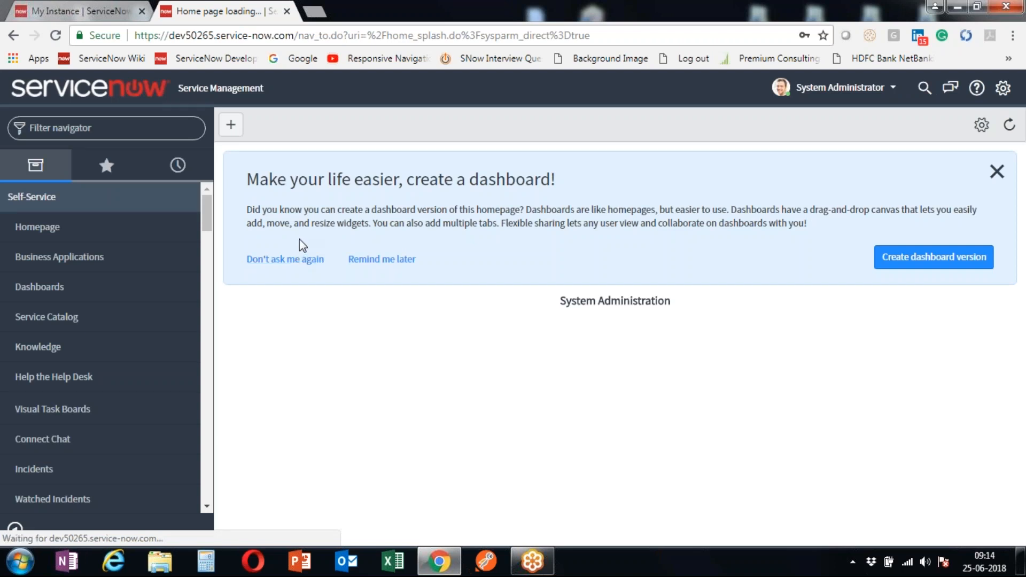
pyautogui.click(101, 9)
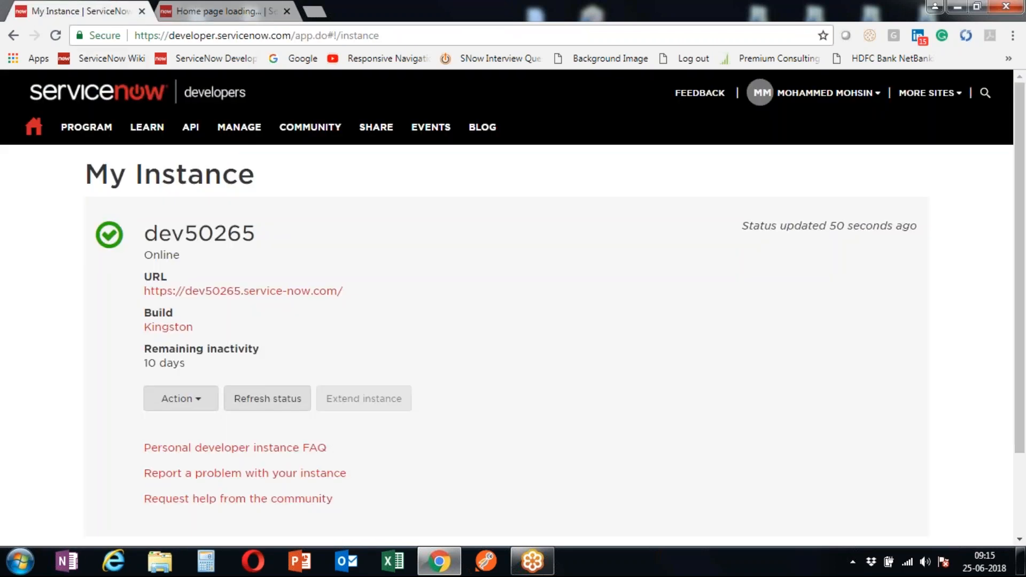
pyautogui.click(261, 20)
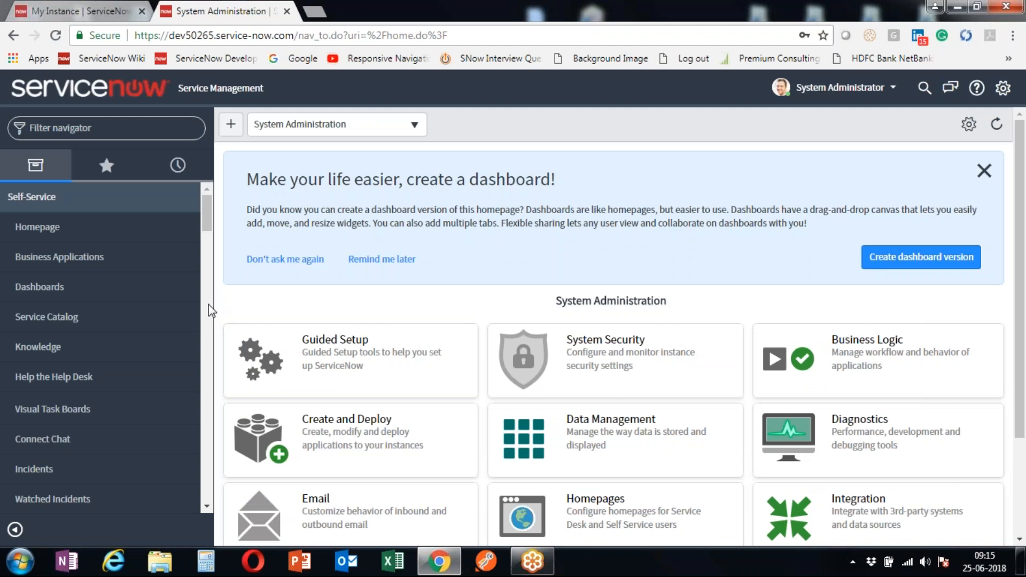
# - Select parts of the dev50265 instance name in the address bar
pyautogui.moveTo(169, 35); pyautogui.dragTo(218, 39)
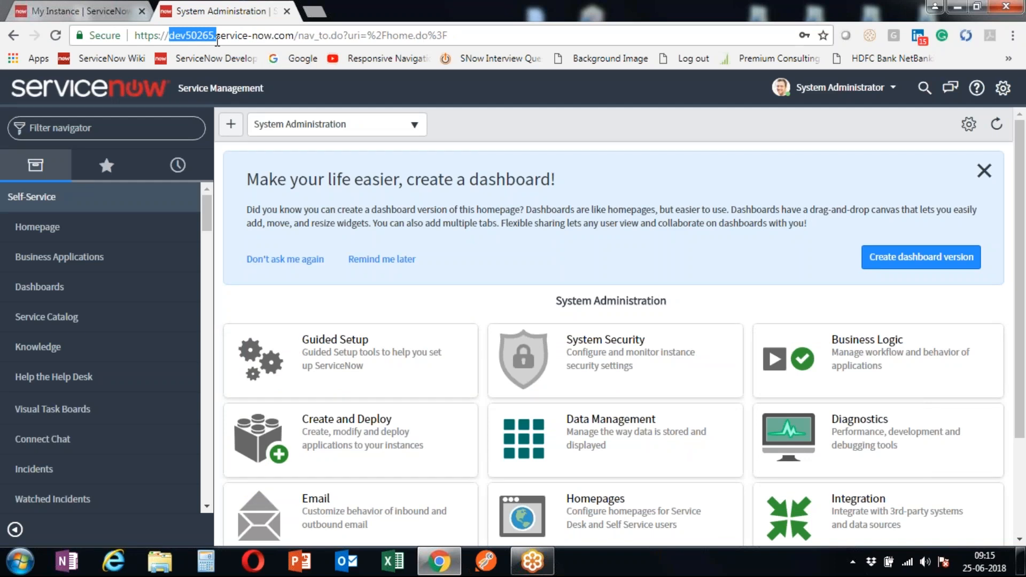
pyautogui.doubleClick(186, 37)
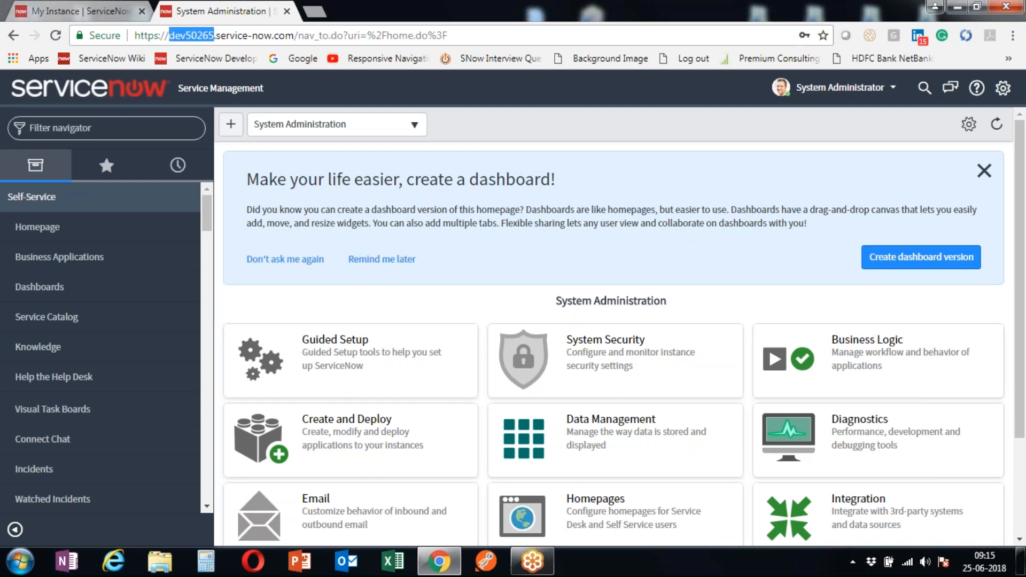
pyautogui.moveTo(186, 36); pyautogui.dragTo(218, 41)
pyautogui.click(189, 34)
pyautogui.click(137, 131)
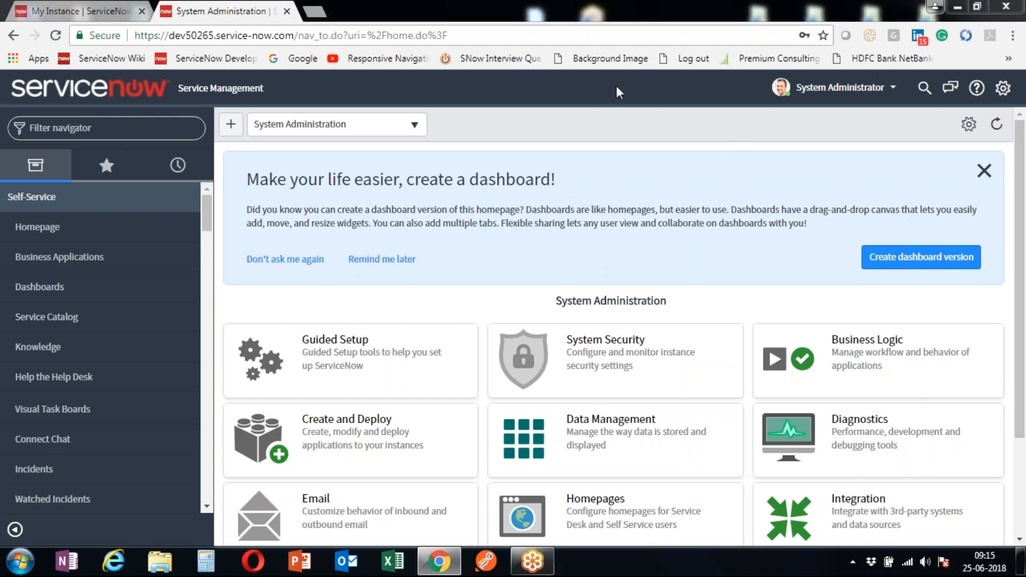
pyautogui.click(357, 182)
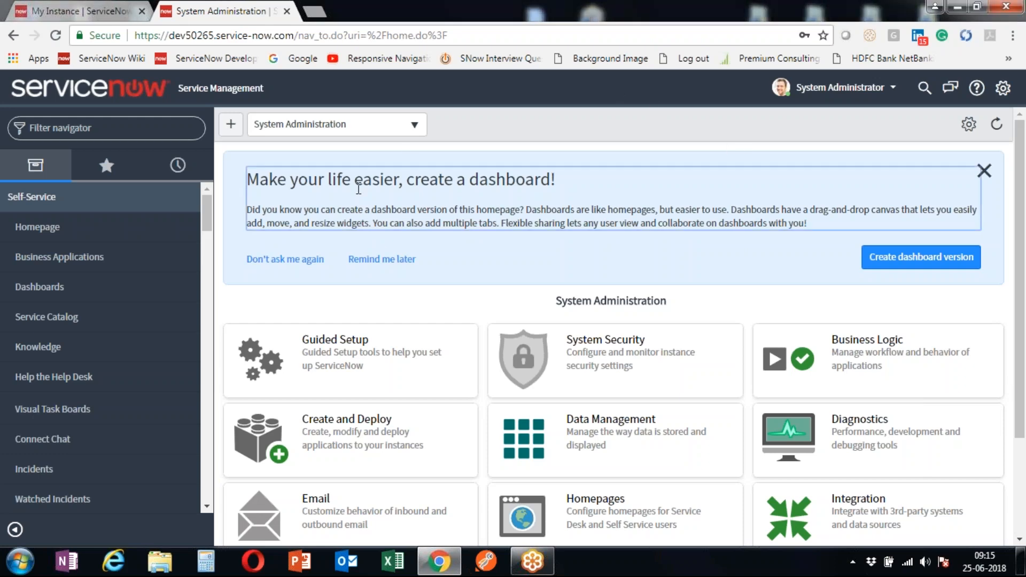
pyautogui.click(748, 16)
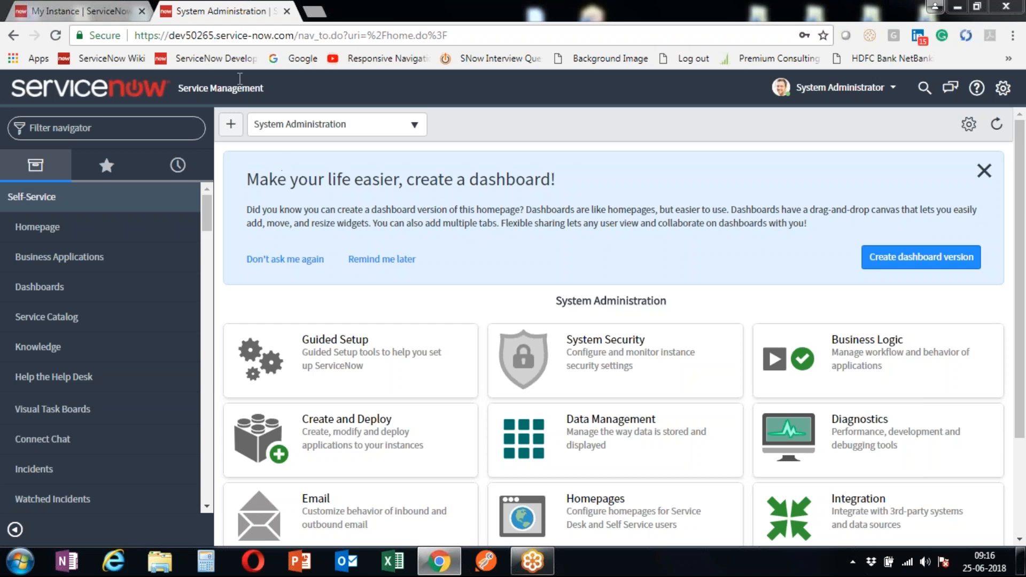
pyautogui.click(143, 126)
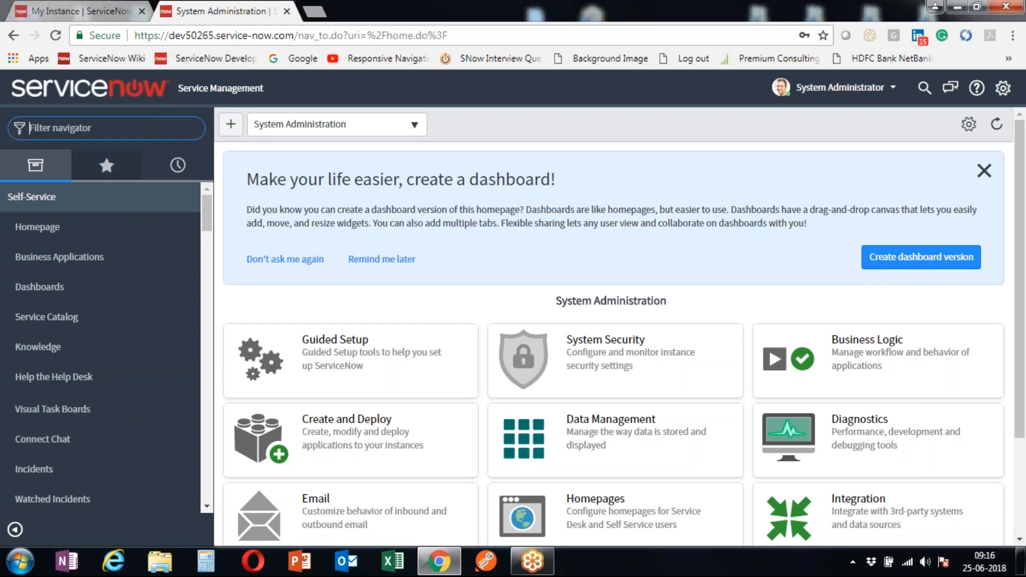
pyautogui.moveTo(209, 232); pyautogui.dragTo(205, 195)
pyautogui.write('Incident')
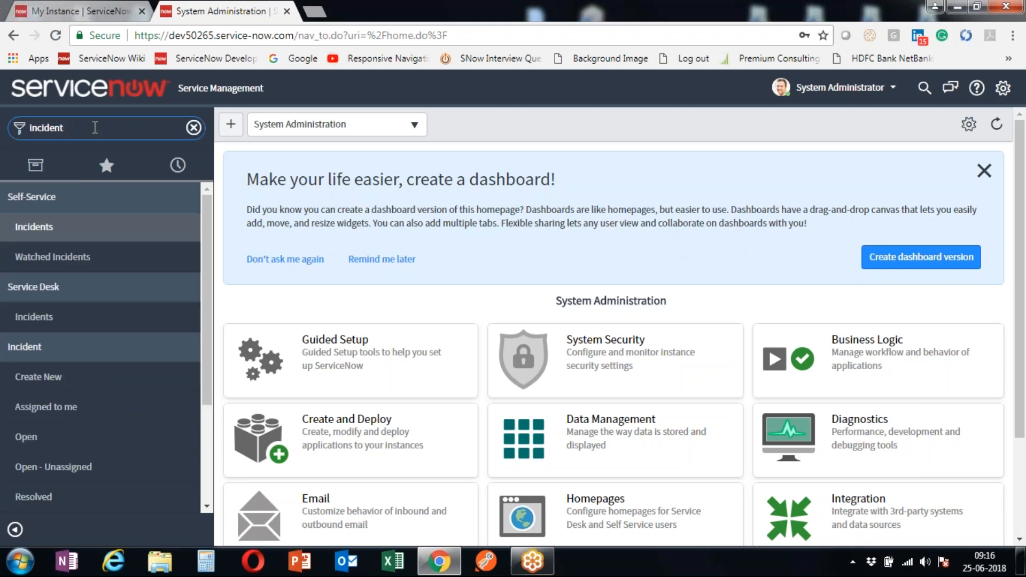
pyautogui.click(80, 231)
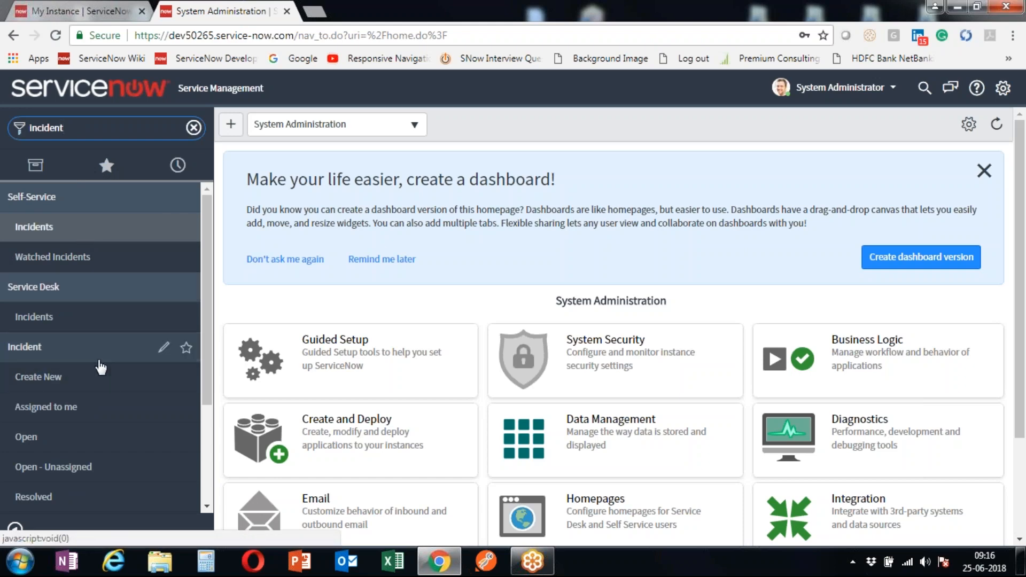
pyautogui.moveTo(205, 274); pyautogui.dragTo(207, 356)
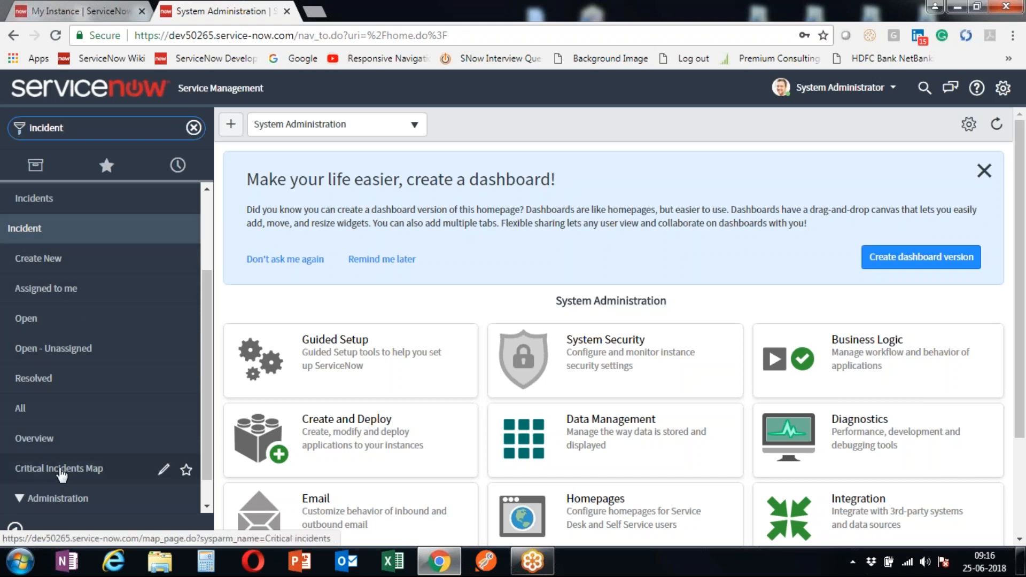
pyautogui.click(65, 242)
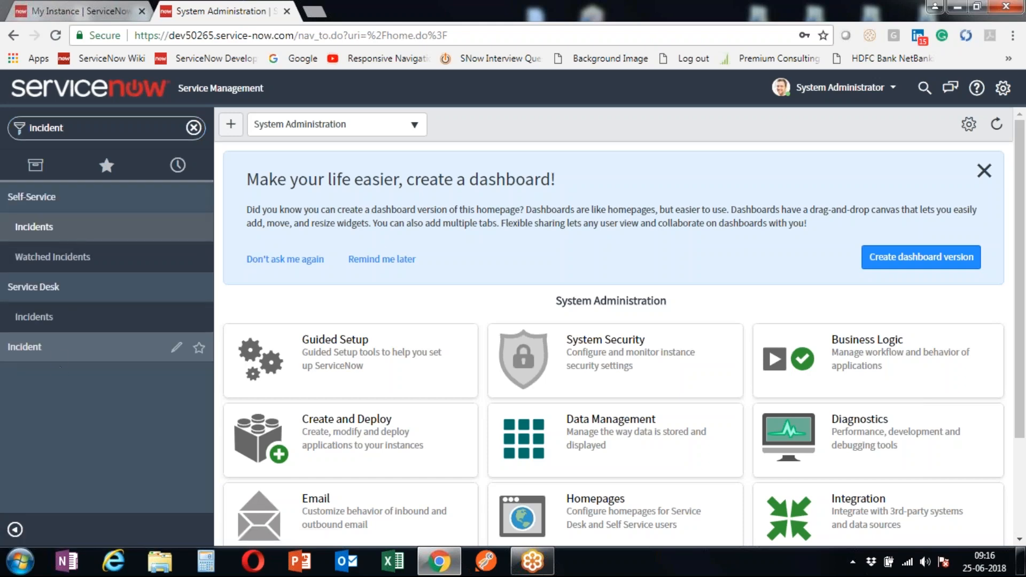
pyautogui.click(59, 354)
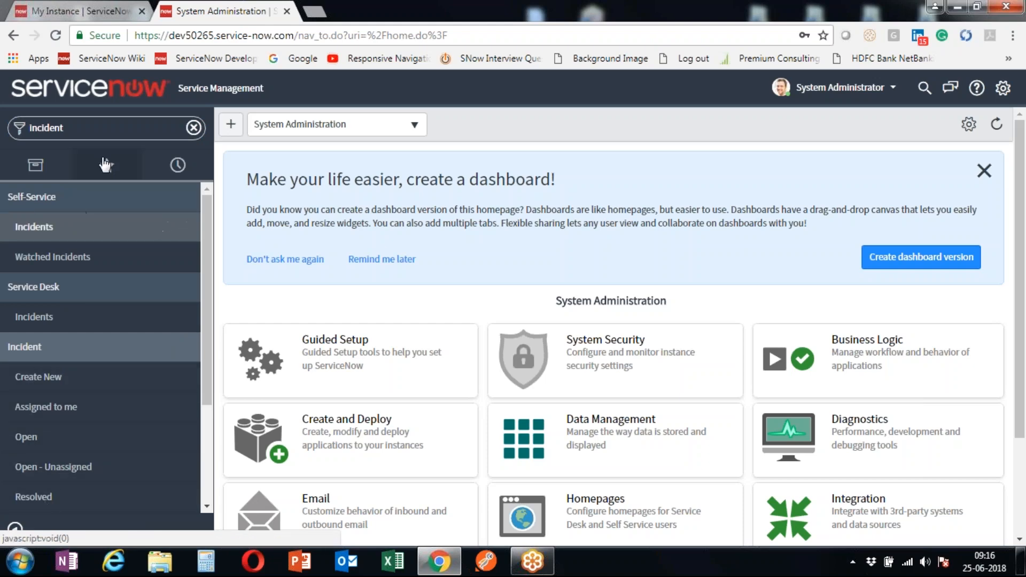
pyautogui.click(194, 128)
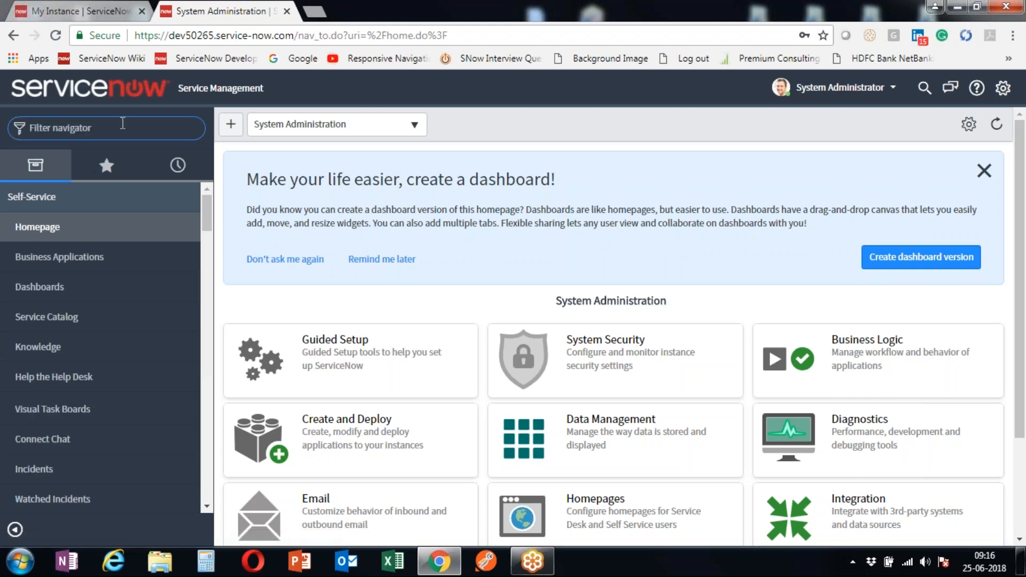
# - Filter the navigator by 'change' and scroll through modules like Standard Change and Change Schedule
pyautogui.write('change')
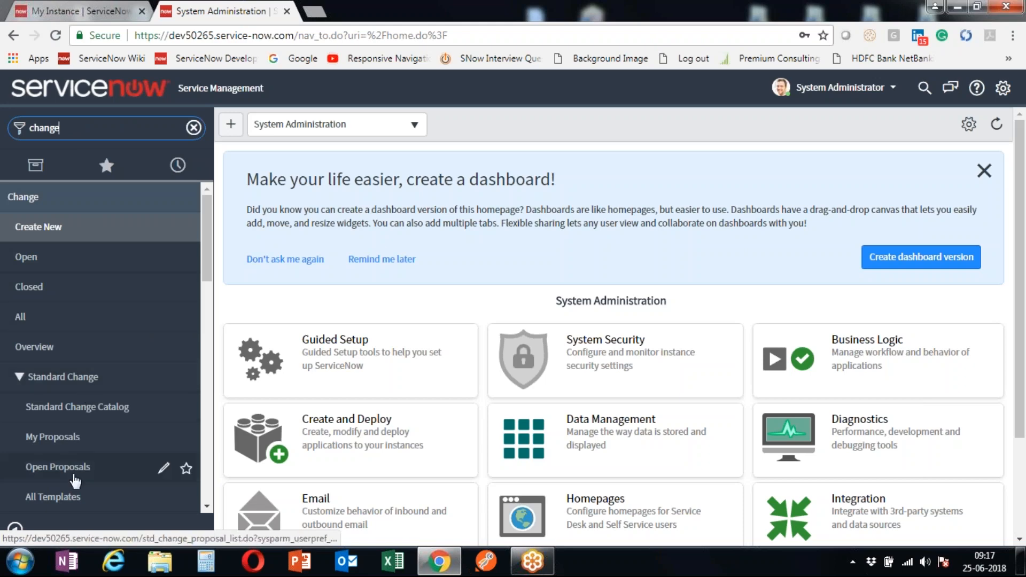
pyautogui.scroll(-7, 102, 429)
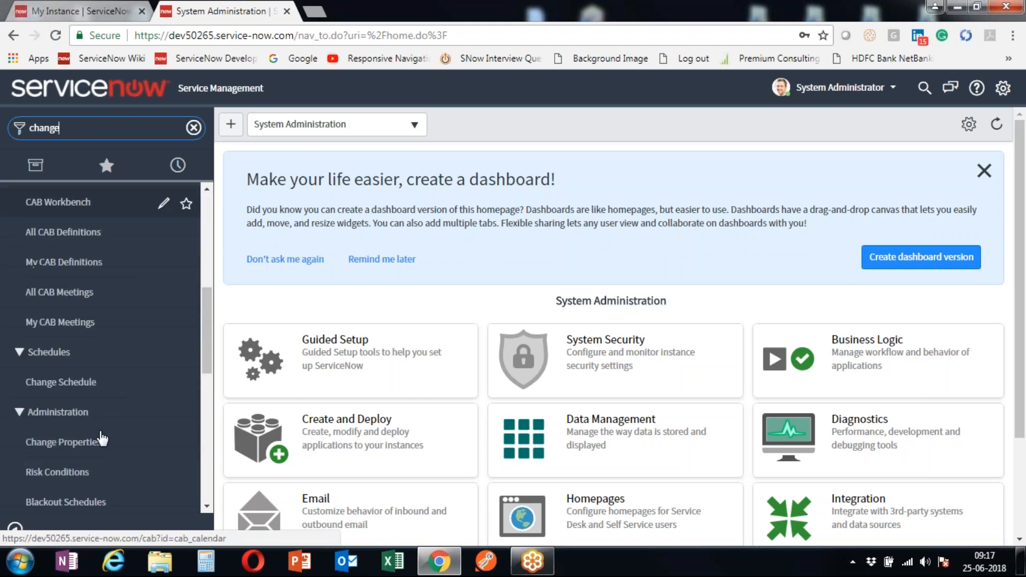
pyautogui.scroll(7, 39, 375)
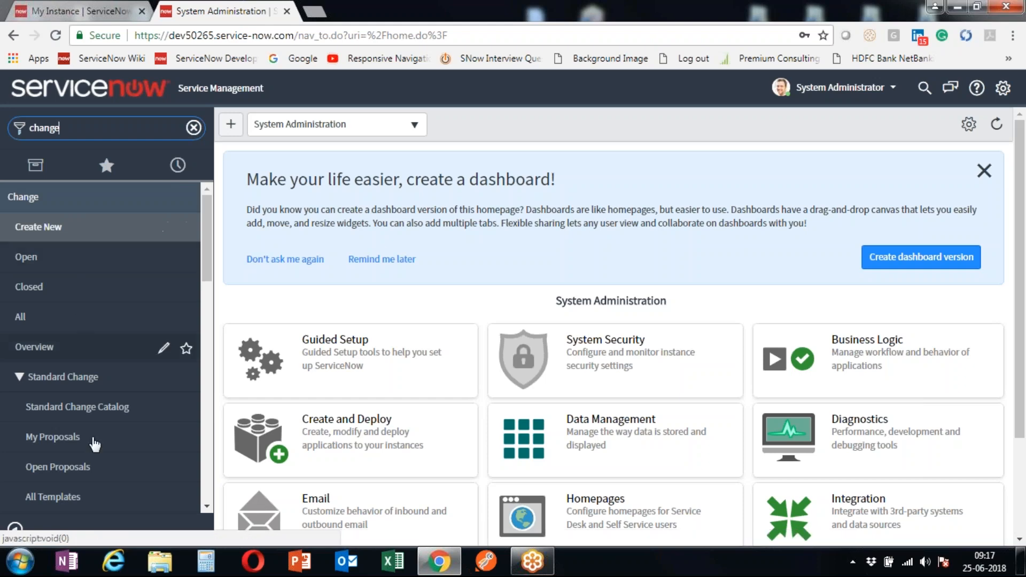
pyautogui.scroll(-5, 104, 465)
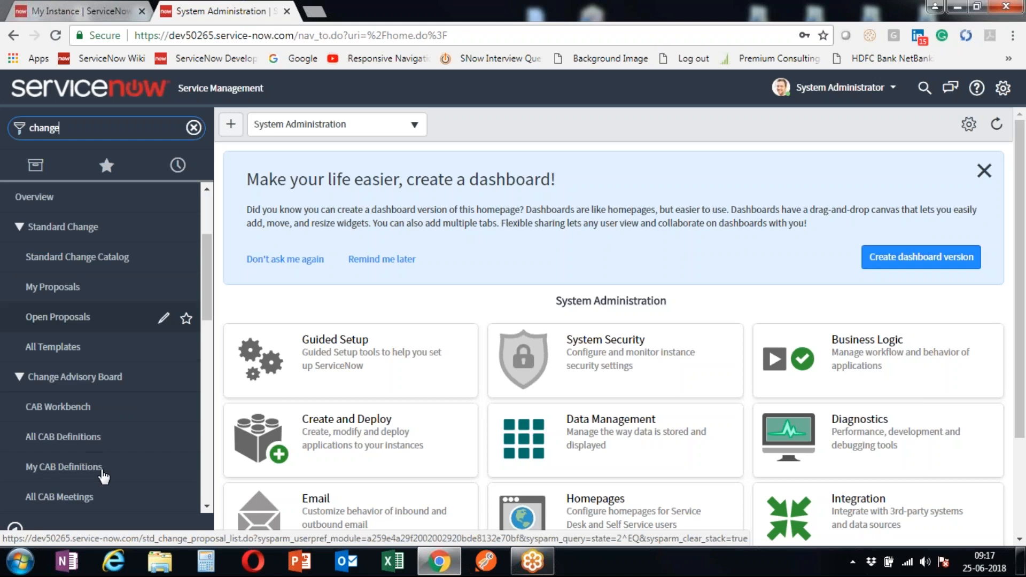
# - Replace the 'change' filter with 'problem' and collapse then re-expand the Problem modules
pyautogui.click(193, 128)
pyautogui.write('pr')
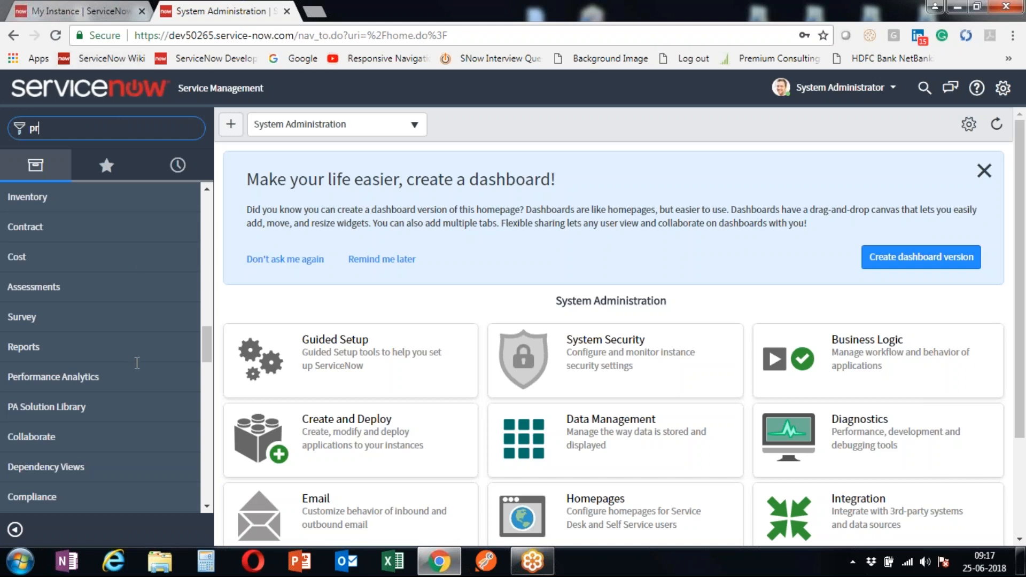
pyautogui.write('oblem')
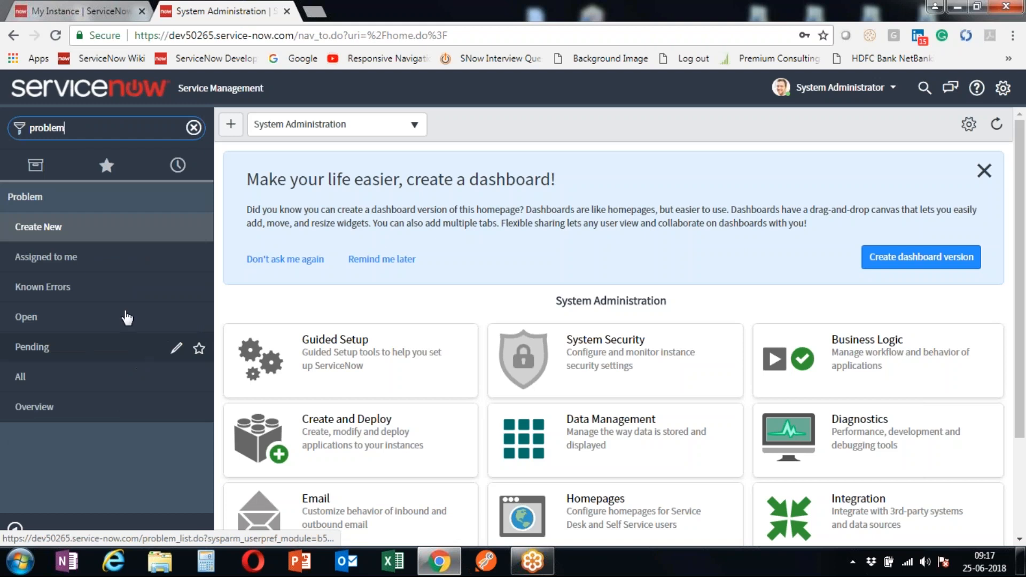
pyautogui.click(68, 195)
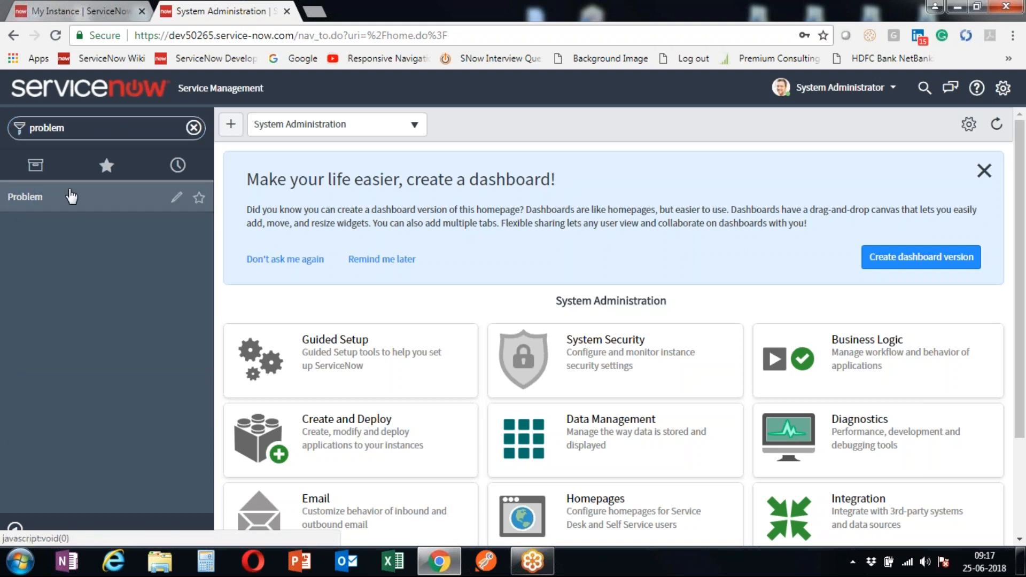
pyautogui.click(72, 197)
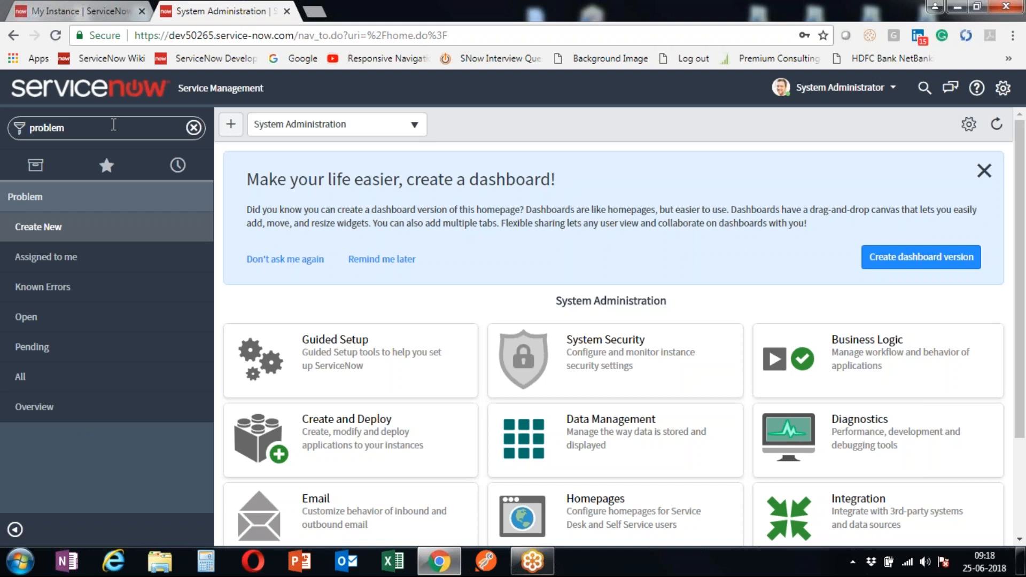
# - Clear the problem filter and look through the Favorites and History views
pyautogui.click(195, 131)
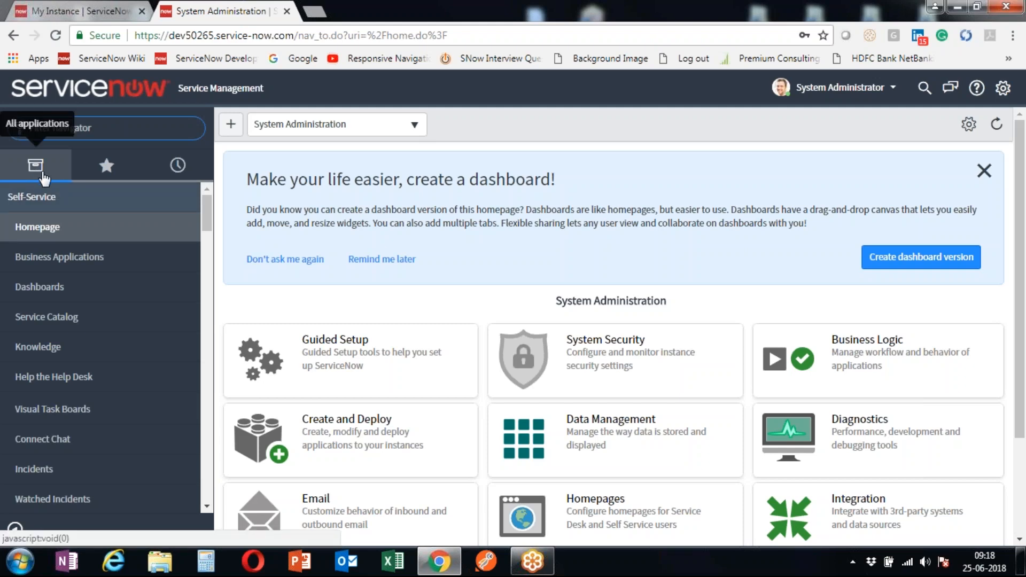
pyautogui.moveTo(207, 222); pyautogui.dragTo(212, 193)
pyautogui.click(108, 170)
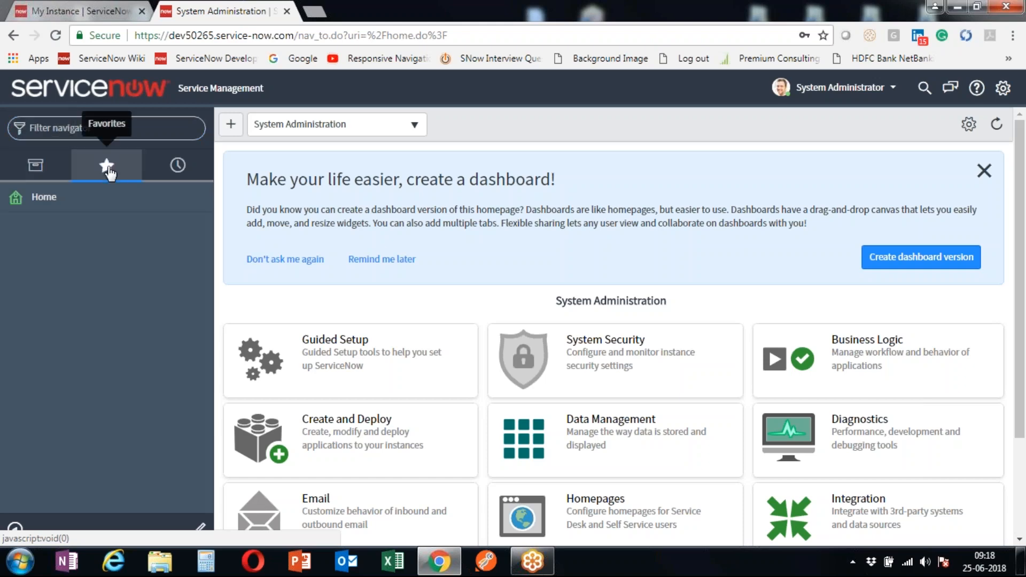
pyautogui.click(184, 176)
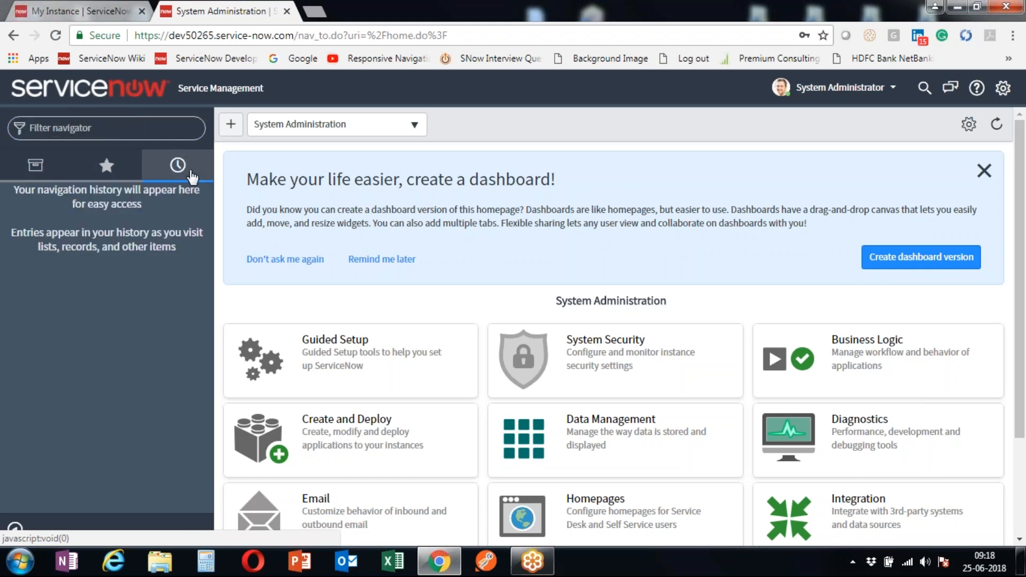
pyautogui.click(36, 180)
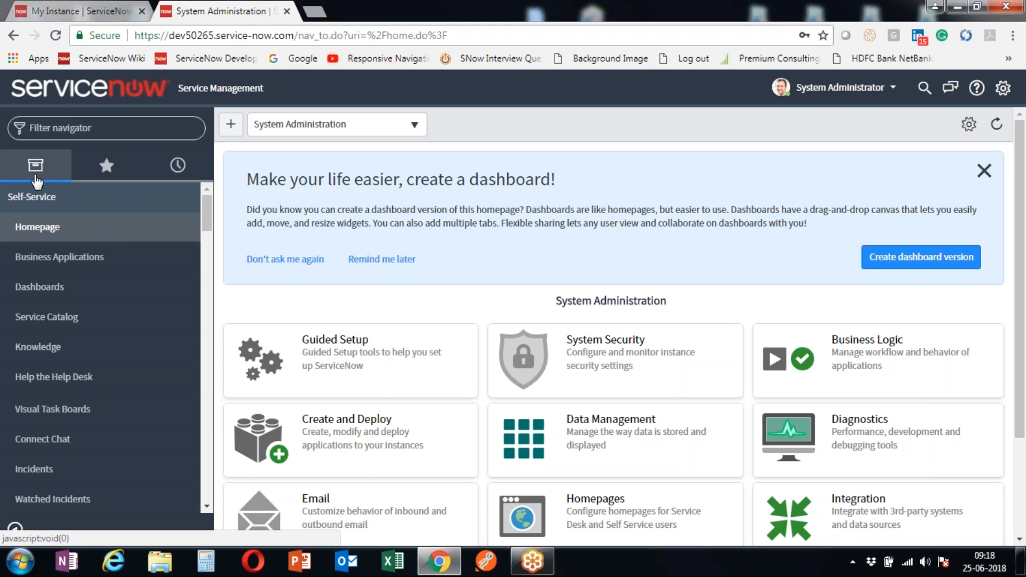
# - Scroll through the full application list, checking the Favorites view once more
pyautogui.scroll(-5, 56, 261)
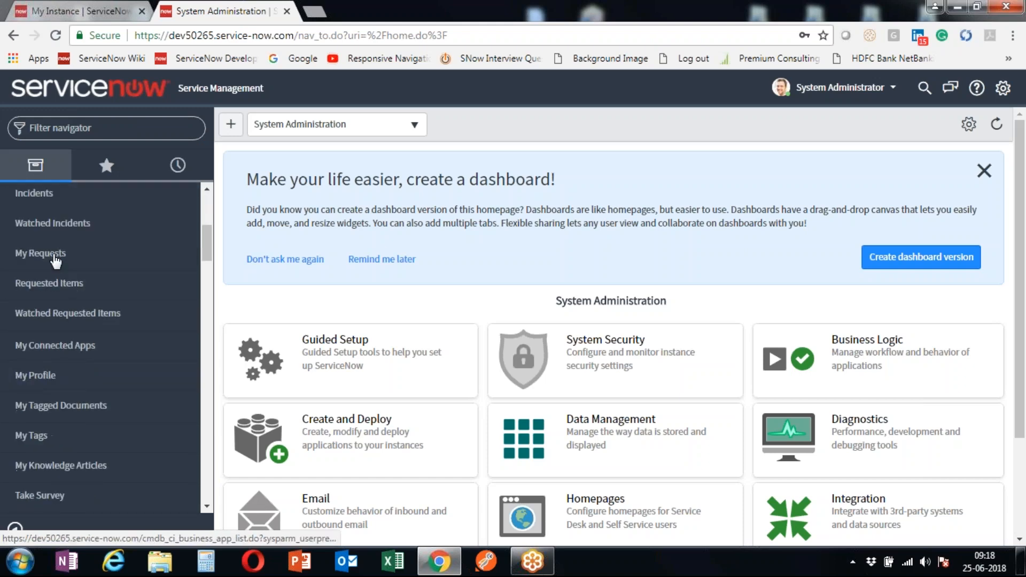
pyautogui.scroll(-5, 56, 261)
pyautogui.scroll(-3, 56, 261)
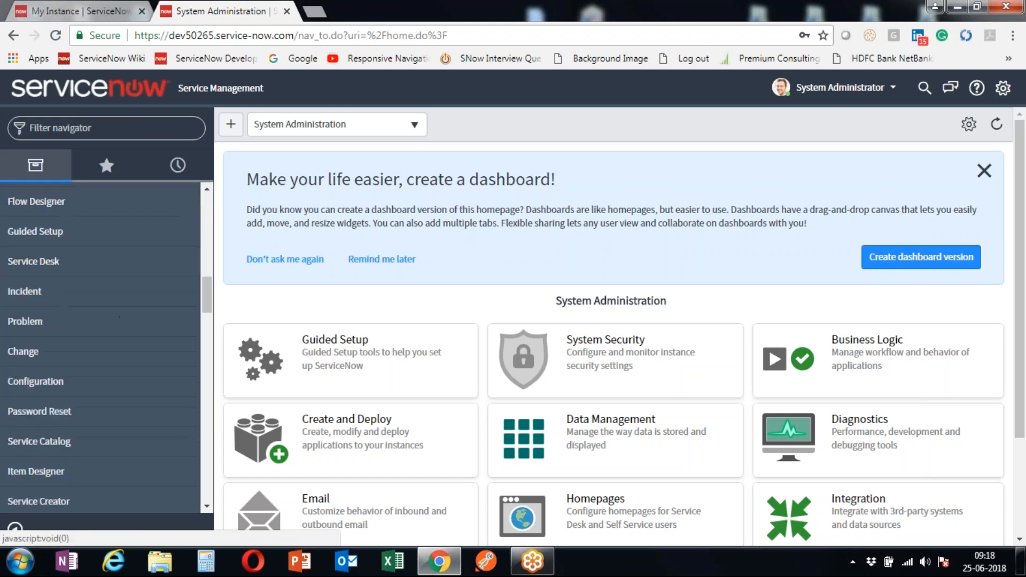
pyautogui.scroll(-5, 73, 268)
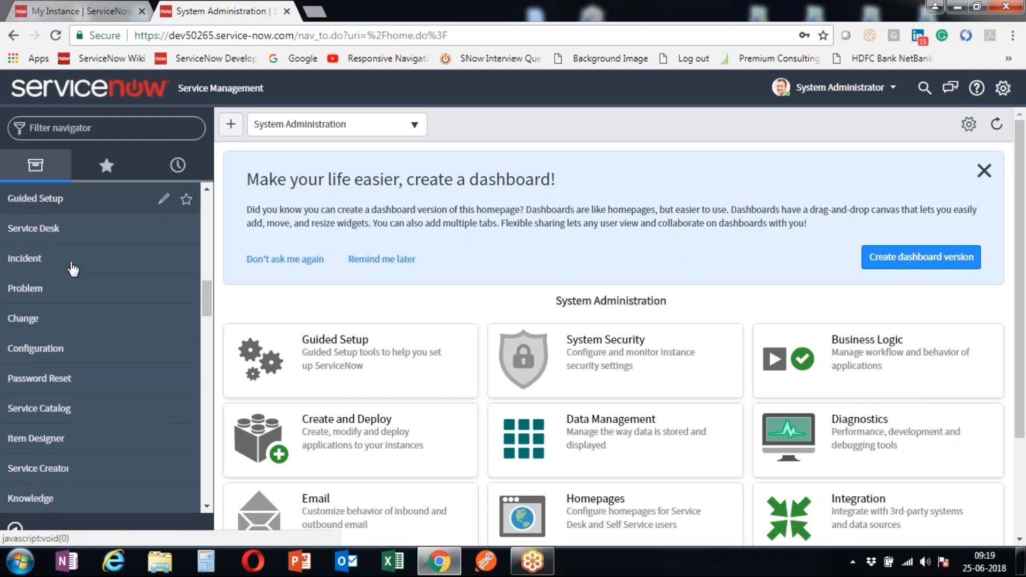
pyautogui.scroll(-6, 63, 354)
pyautogui.scroll(15, 92, 291)
pyautogui.scroll(5, 91, 292)
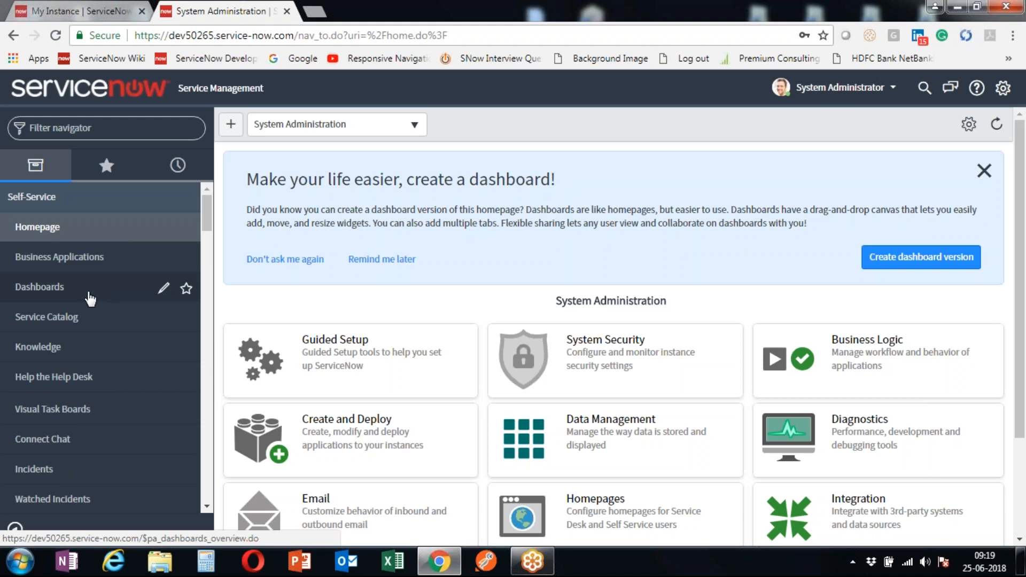
pyautogui.scroll(-4, 71, 349)
pyautogui.scroll(-14, 71, 349)
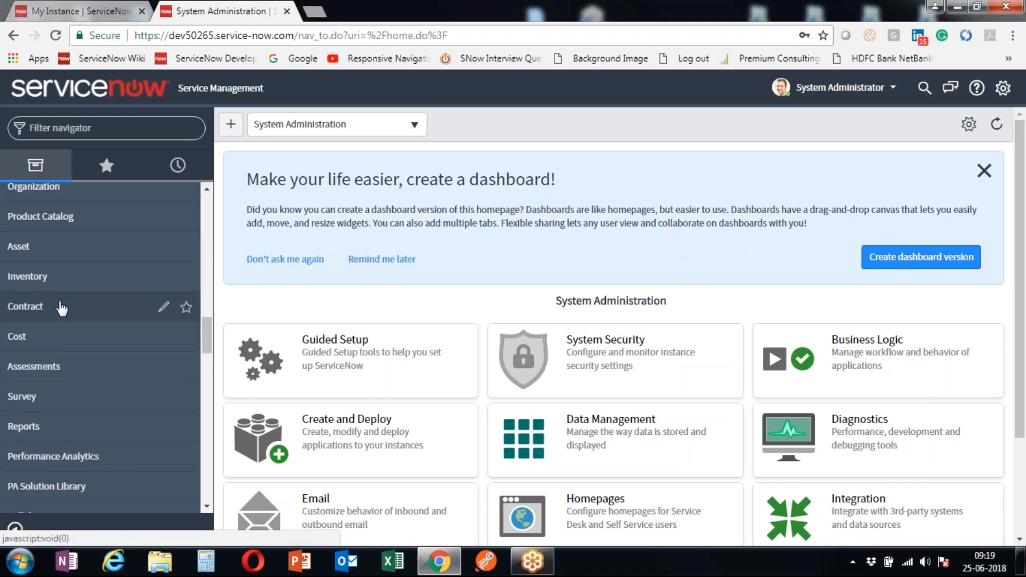
pyautogui.scroll(10, 88, 235)
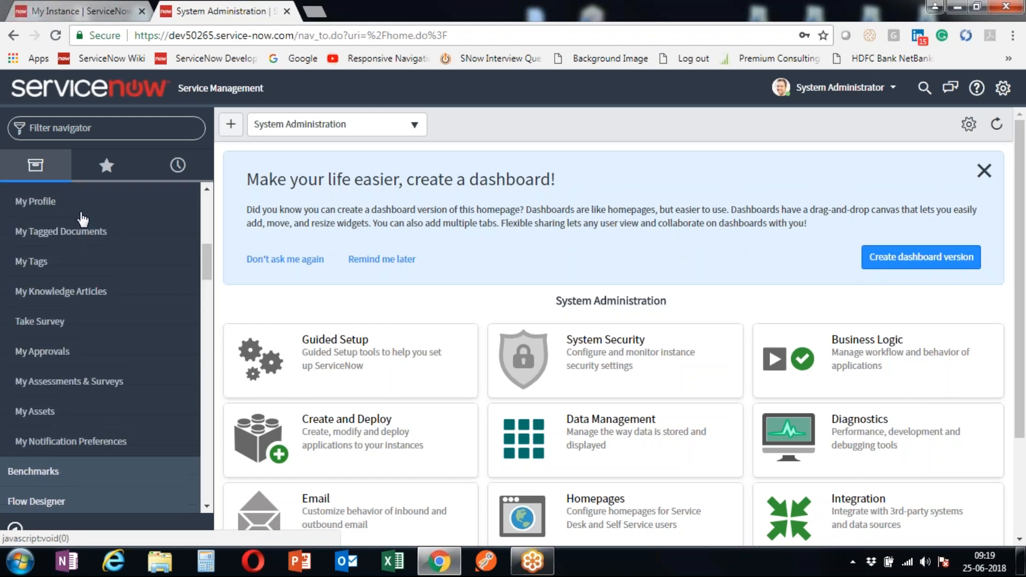
pyautogui.scroll(3, 83, 218)
pyautogui.click(108, 167)
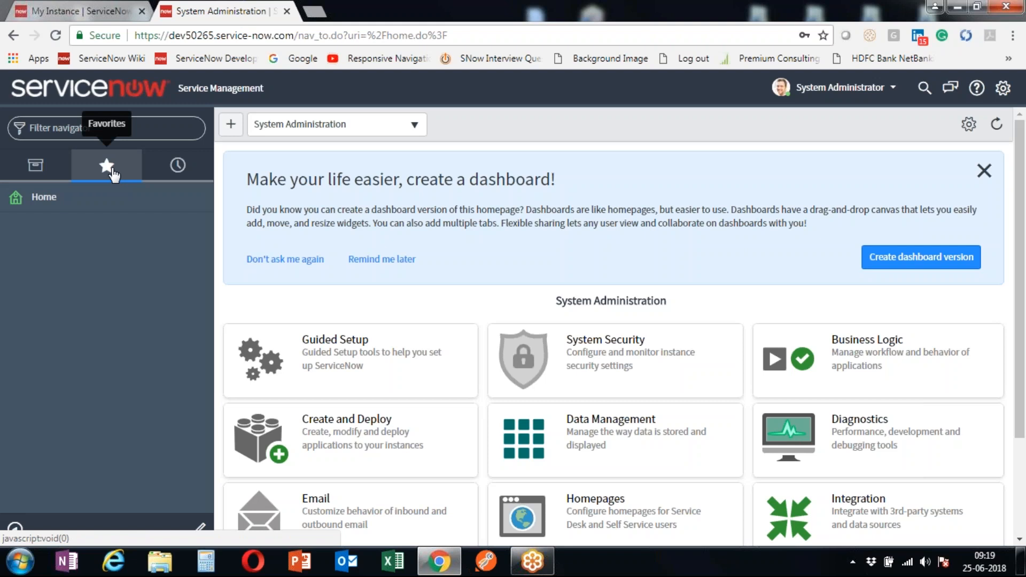
pyautogui.click(36, 167)
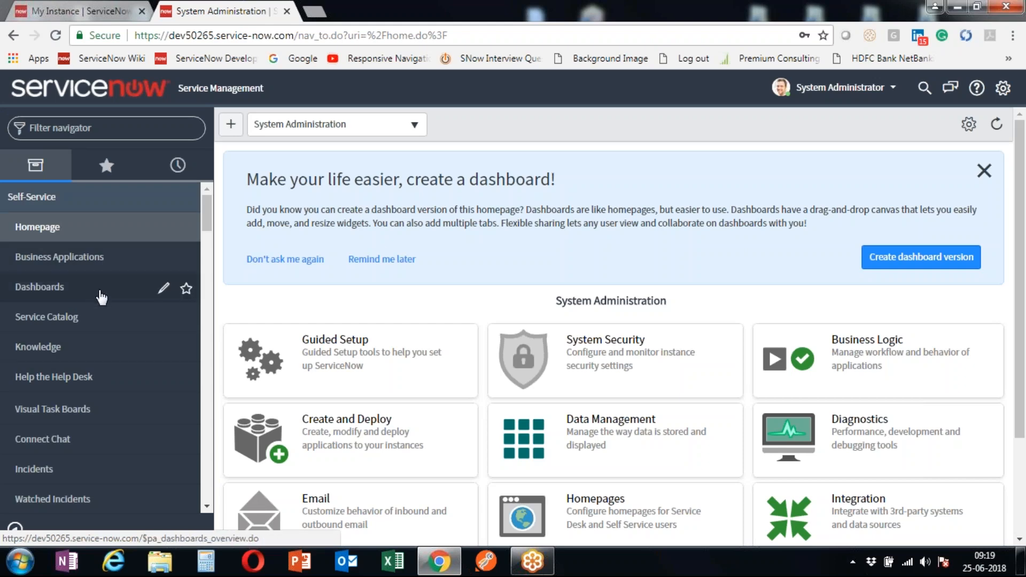
# - Star Dashboards as a favorite and confirm it appears in Favorites
pyautogui.click(186, 290)
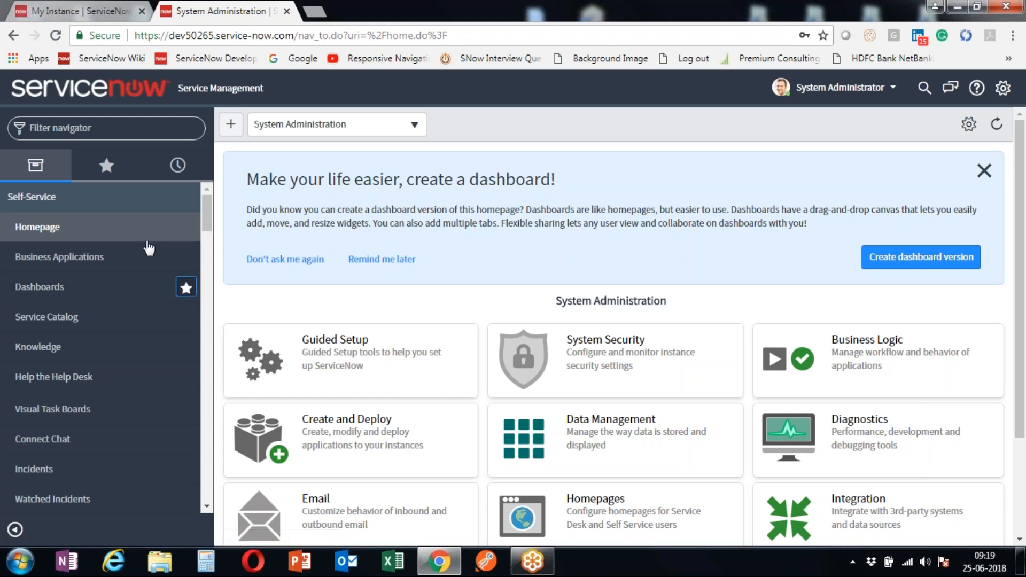
pyautogui.click(106, 165)
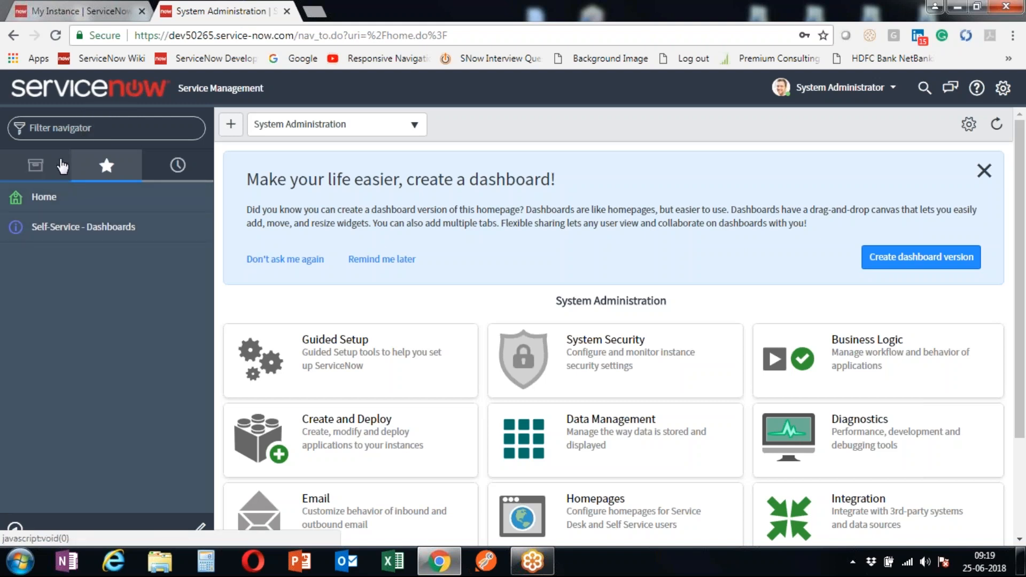
pyautogui.click(60, 182)
# - Star My Profile, My Tagged Documents and My Tags, then review the Favorites list
pyautogui.scroll(-5, 115, 353)
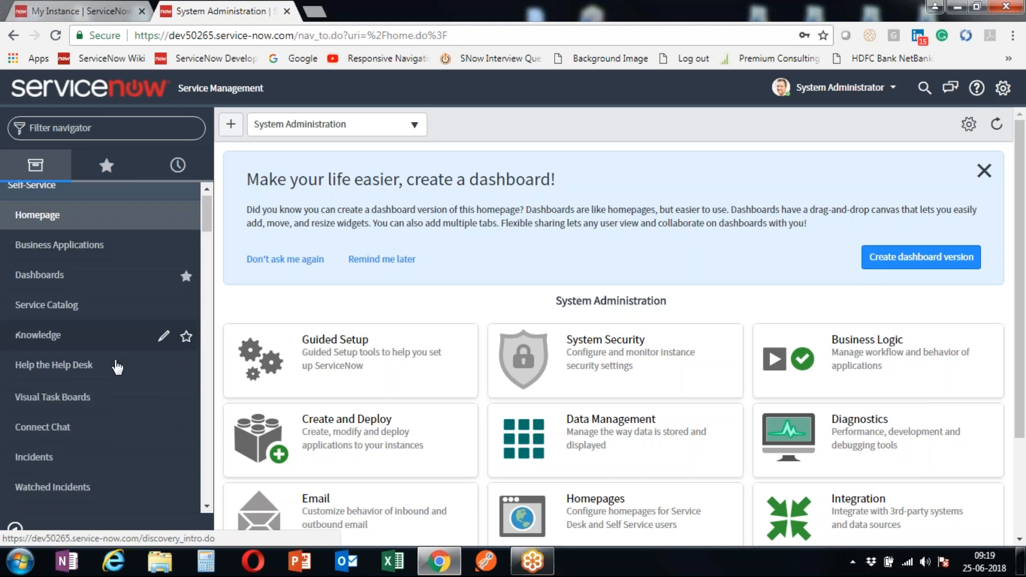
pyautogui.click(187, 355)
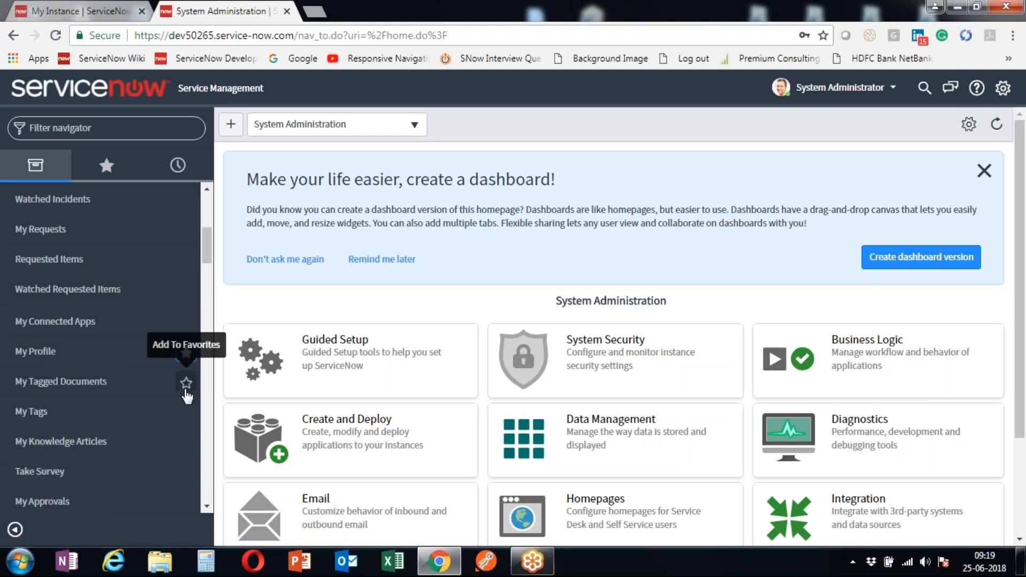
pyautogui.click(186, 388)
pyautogui.click(187, 412)
pyautogui.click(106, 166)
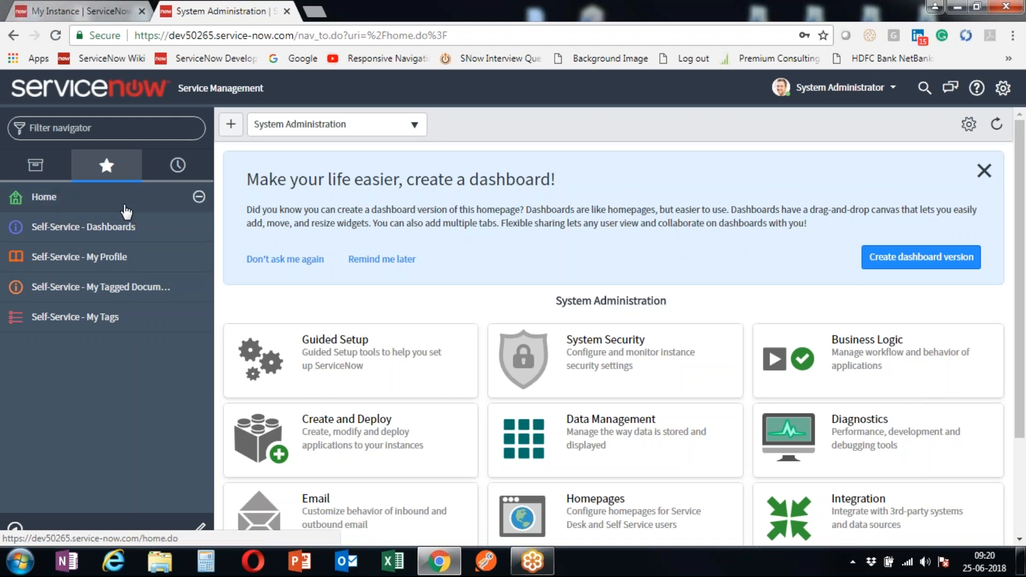
pyautogui.click(47, 169)
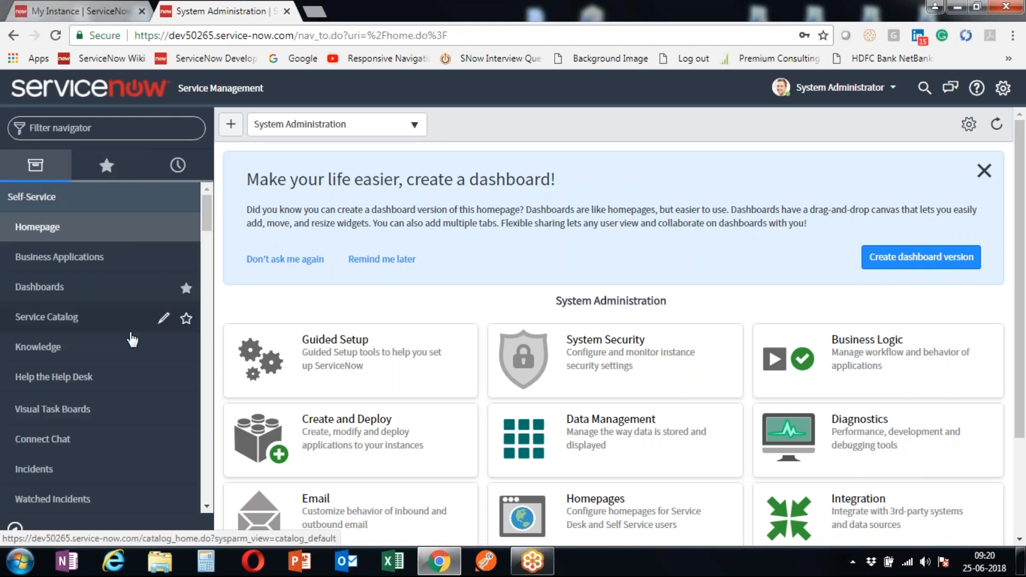
pyautogui.scroll(-2, 131, 342)
pyautogui.scroll(-10, 133, 350)
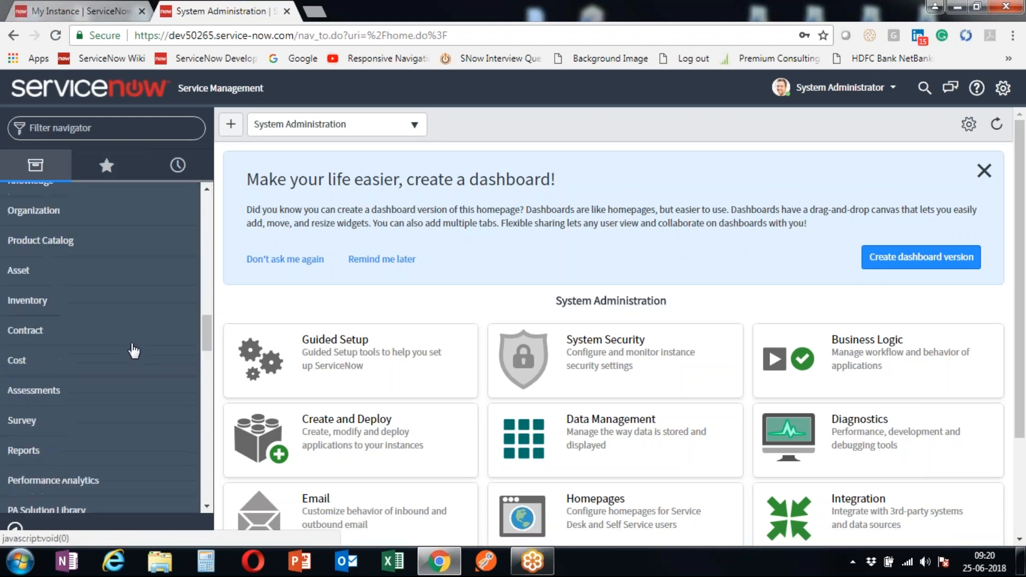
pyautogui.scroll(-2, 133, 351)
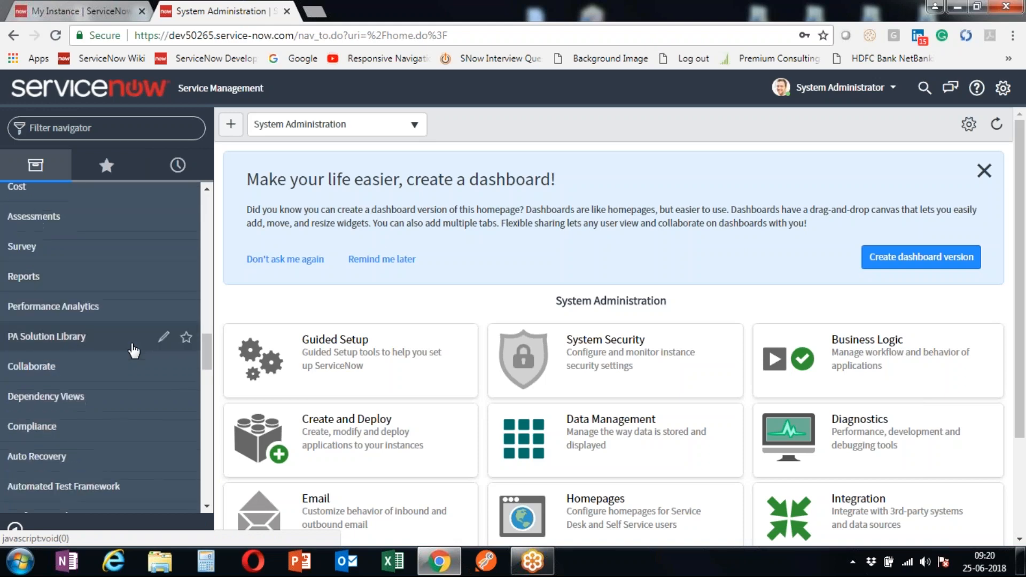
pyautogui.click(106, 166)
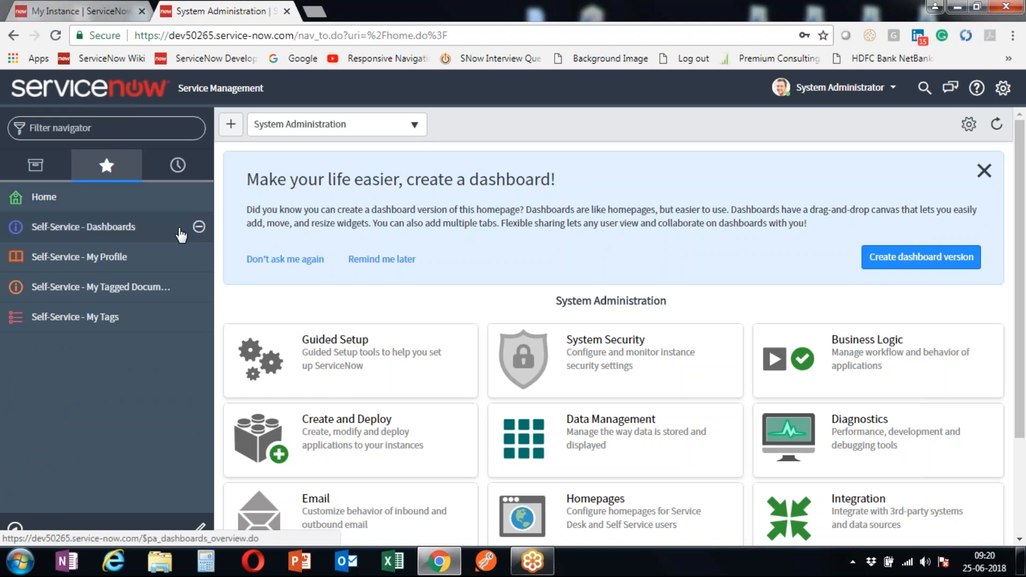
# - Remove Dashboards, My Profile, My Tagged Documents, My Tags and Home from favorites
pyautogui.click(199, 227)
pyautogui.click(199, 233)
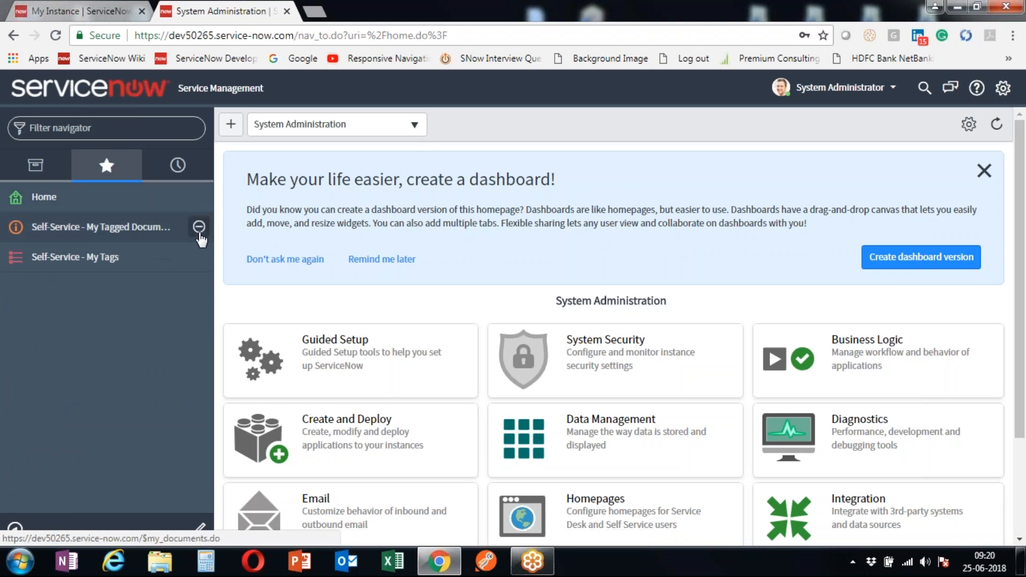
pyautogui.click(199, 233)
pyautogui.click(199, 233)
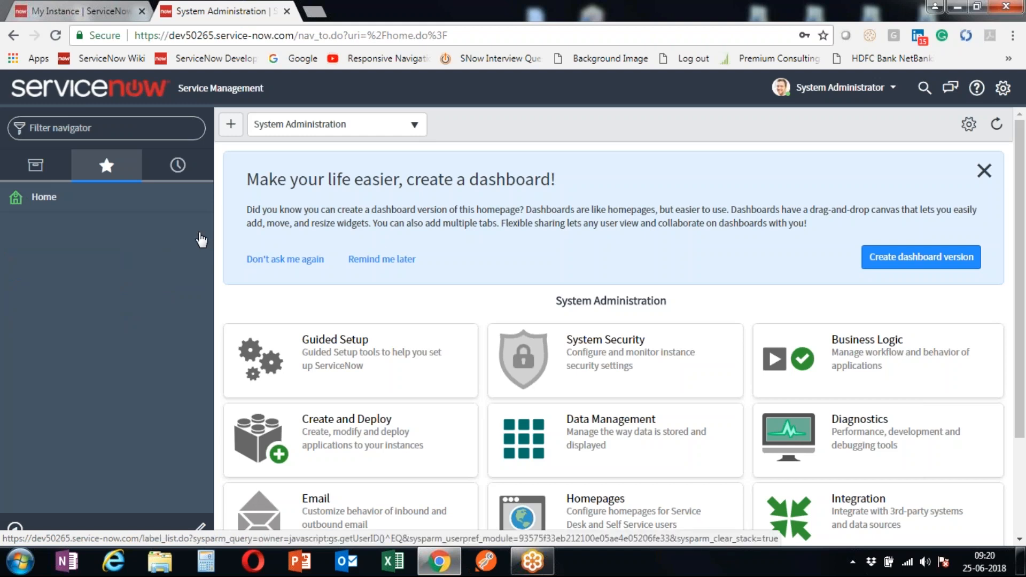
pyautogui.click(199, 197)
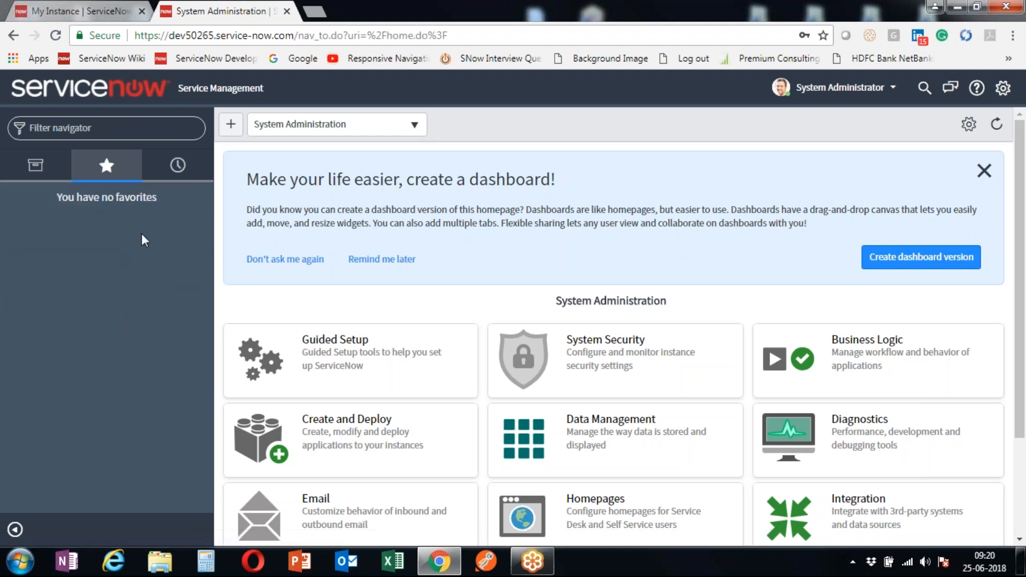
pyautogui.click(178, 166)
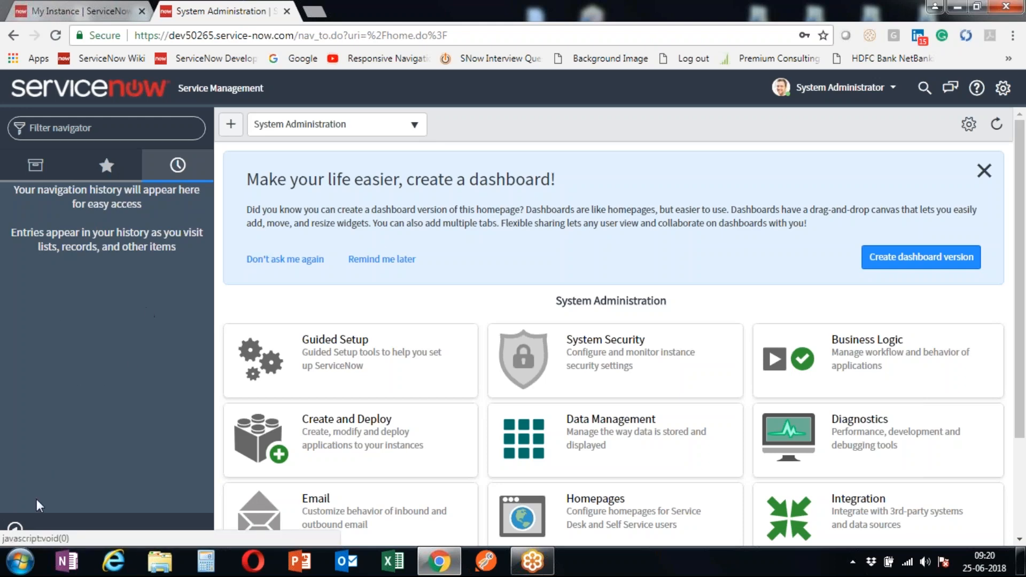
pyautogui.click(16, 531)
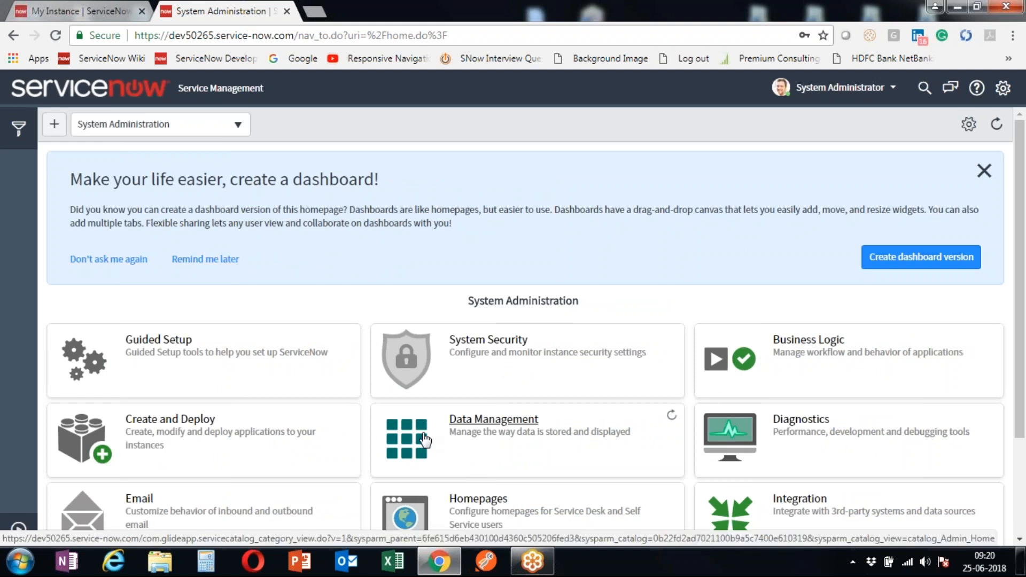
pyautogui.click(19, 532)
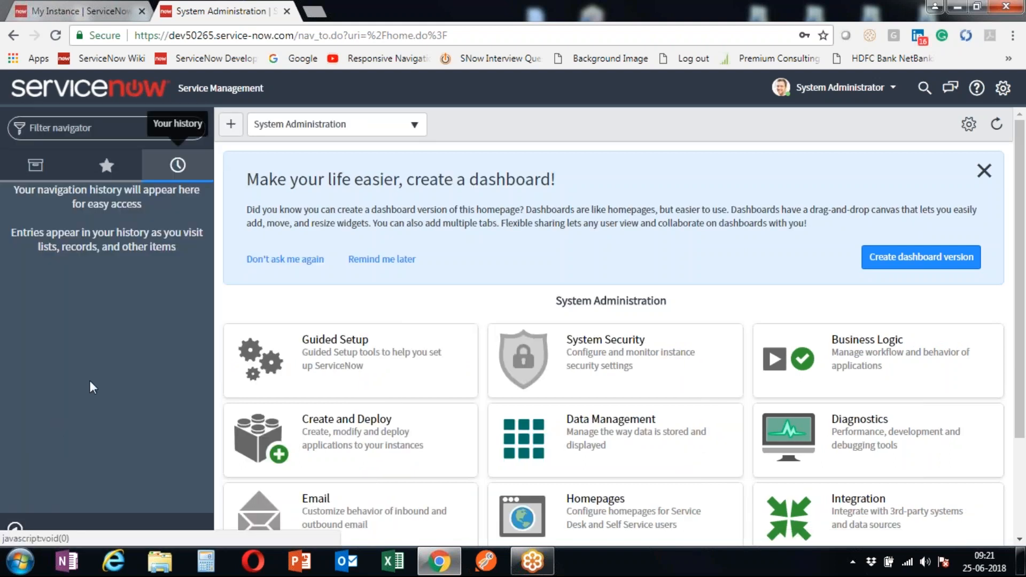
pyautogui.click(106, 165)
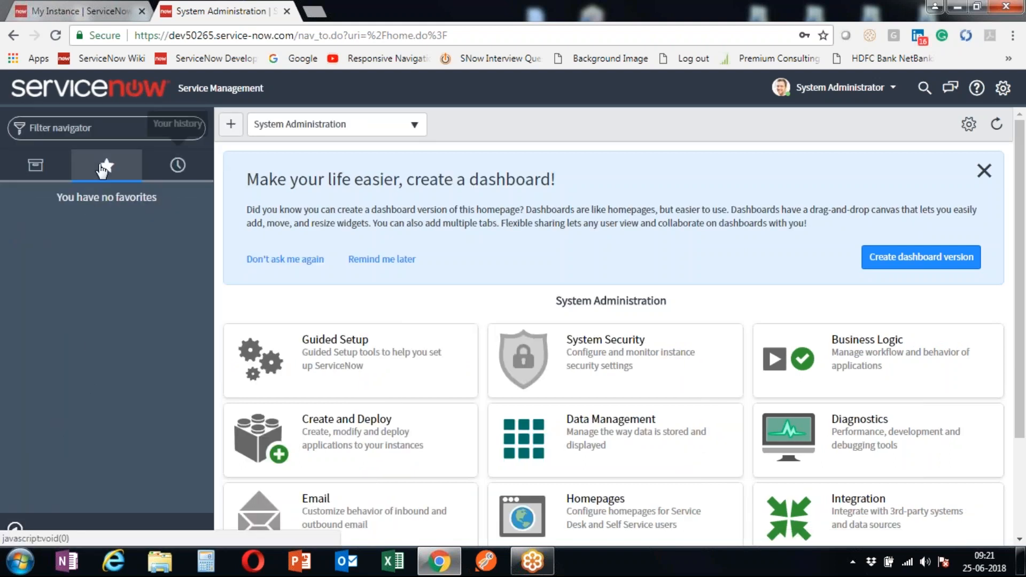
pyautogui.click(35, 170)
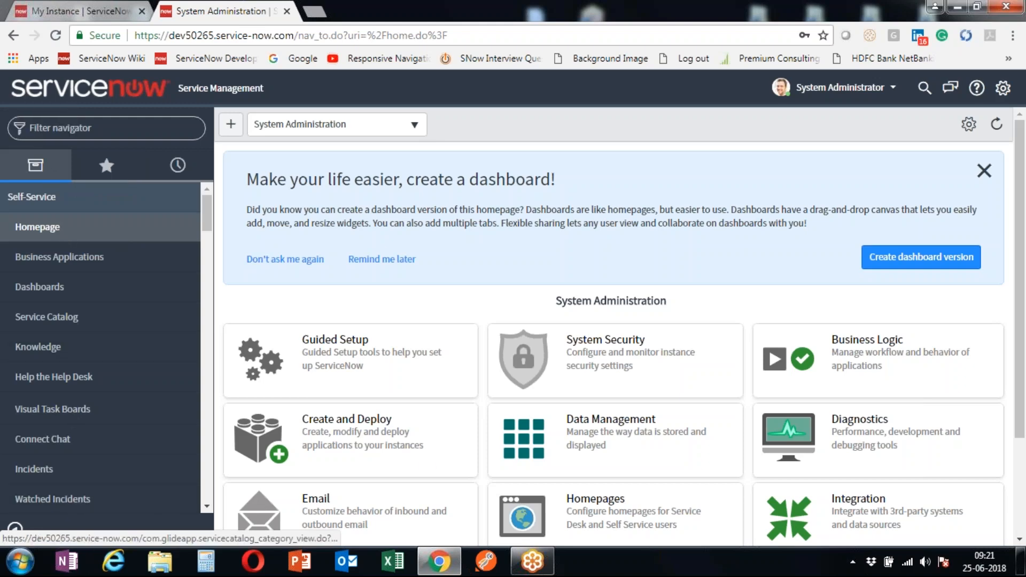
pyautogui.click(15, 530)
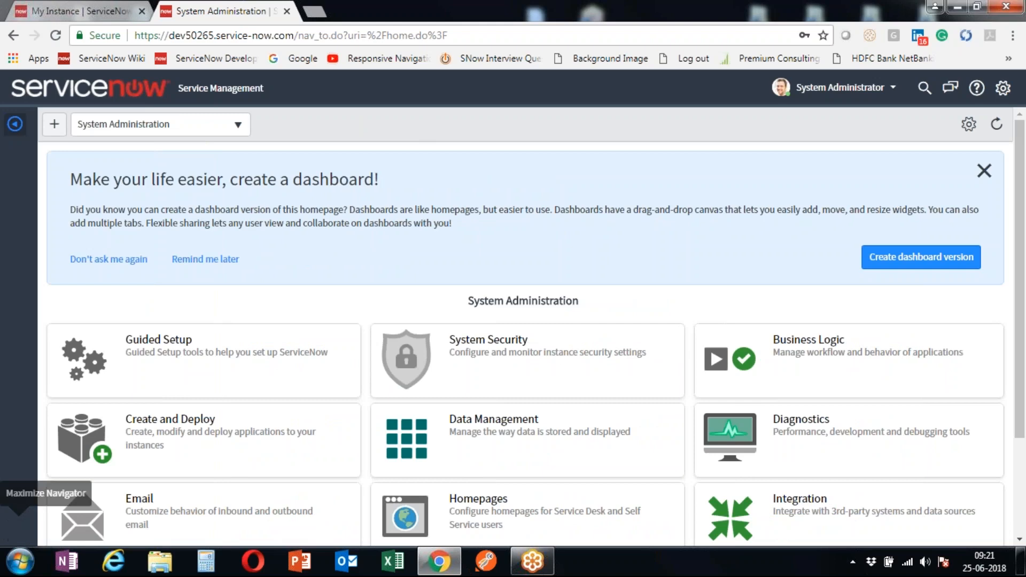
pyautogui.click(15, 124)
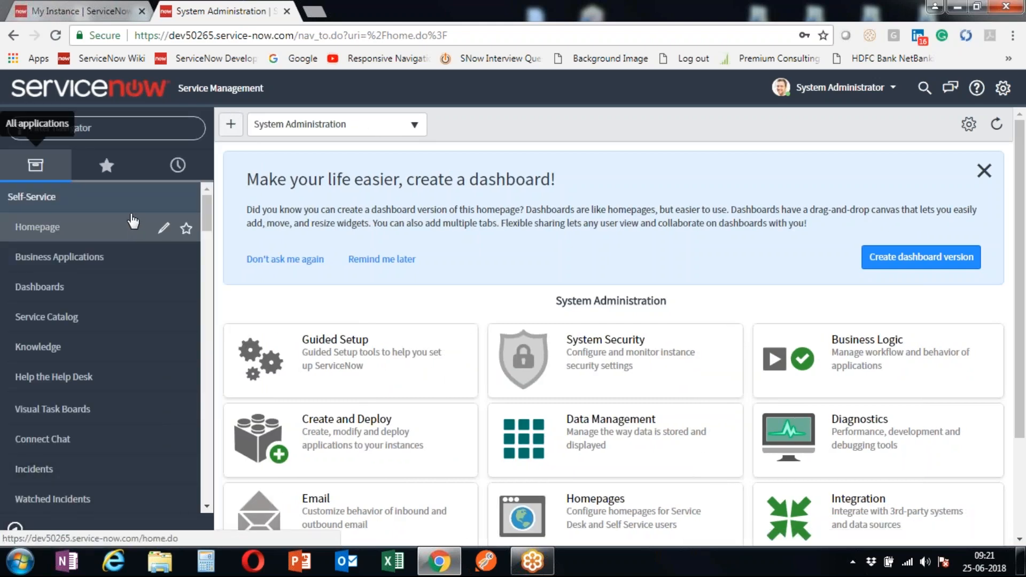
pyautogui.click(121, 122)
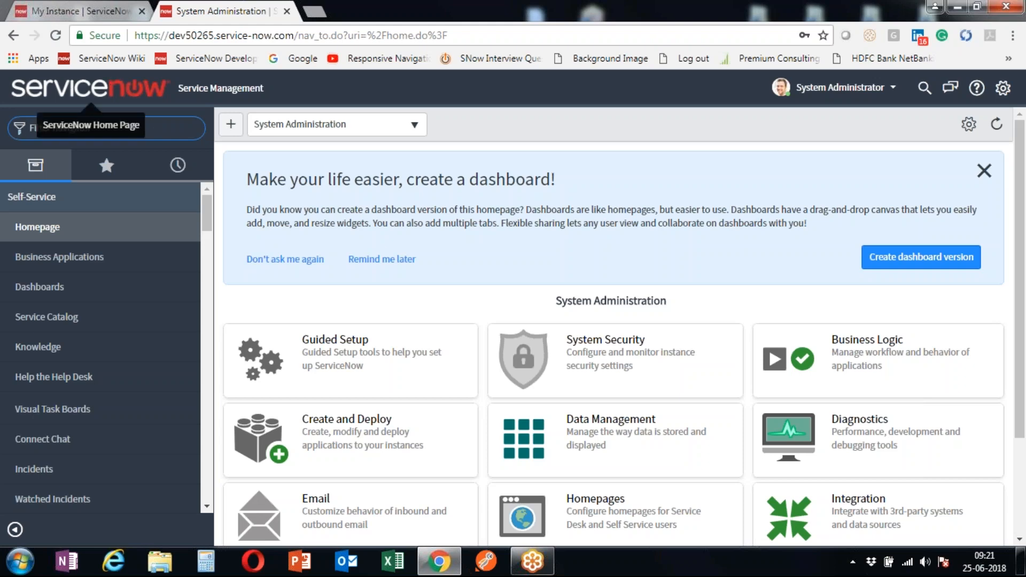
pyautogui.moveTo(177, 88); pyautogui.dragTo(273, 89)
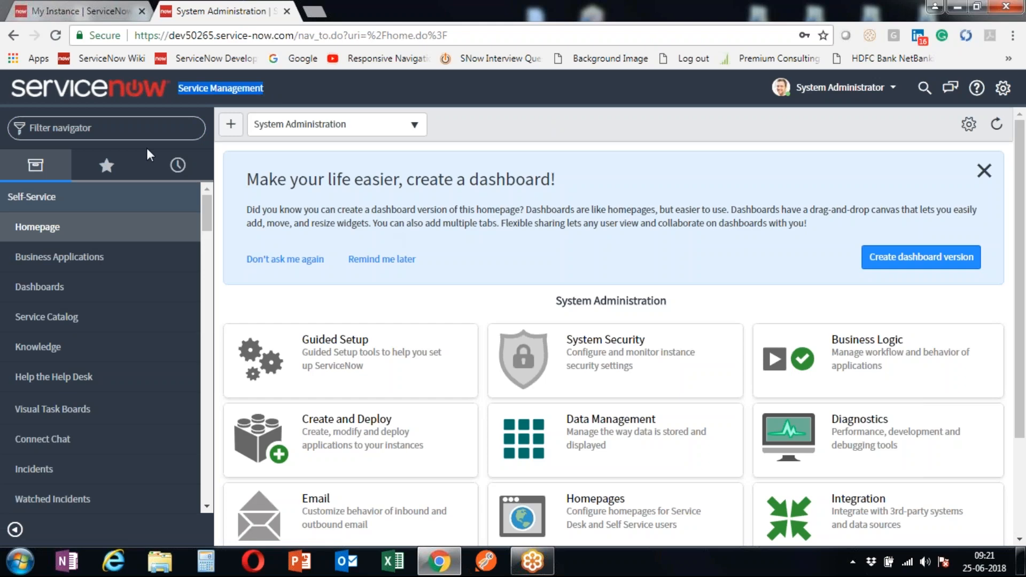
# - Filter the navigator by 'basic configu' and open System Properties > Basic Configuration
pyautogui.click(130, 133)
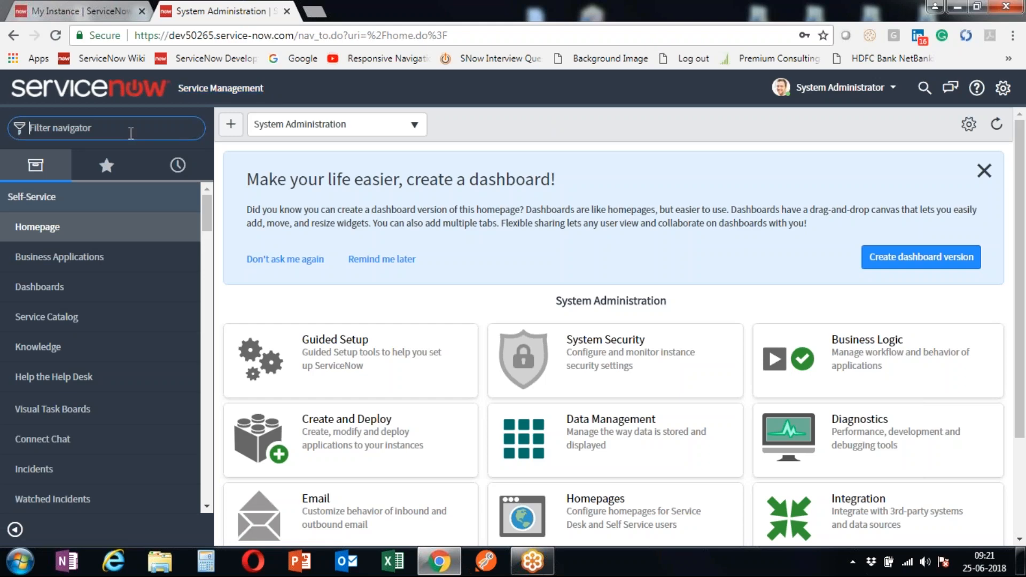
pyautogui.write('basic configu')
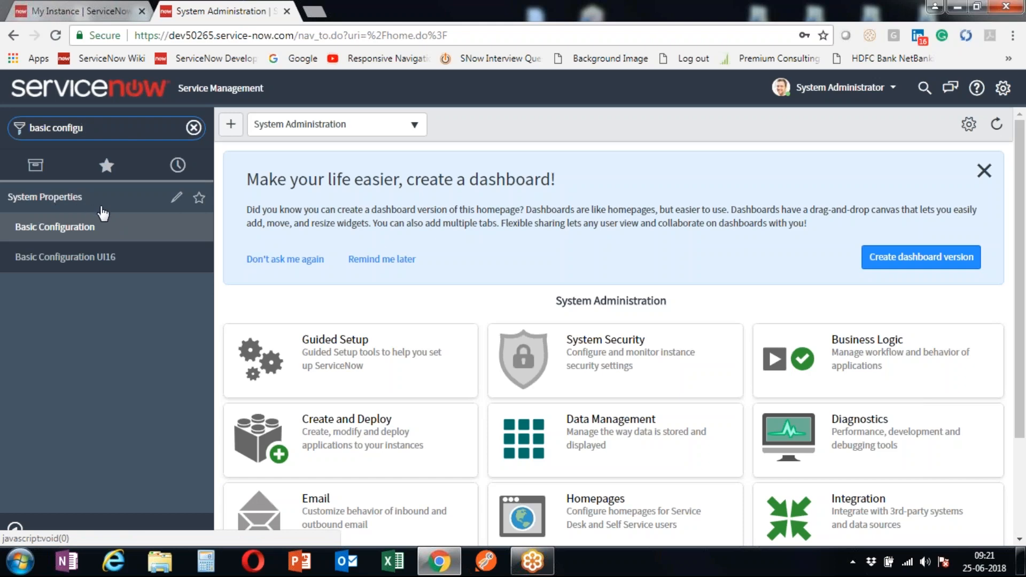
pyautogui.click(98, 230)
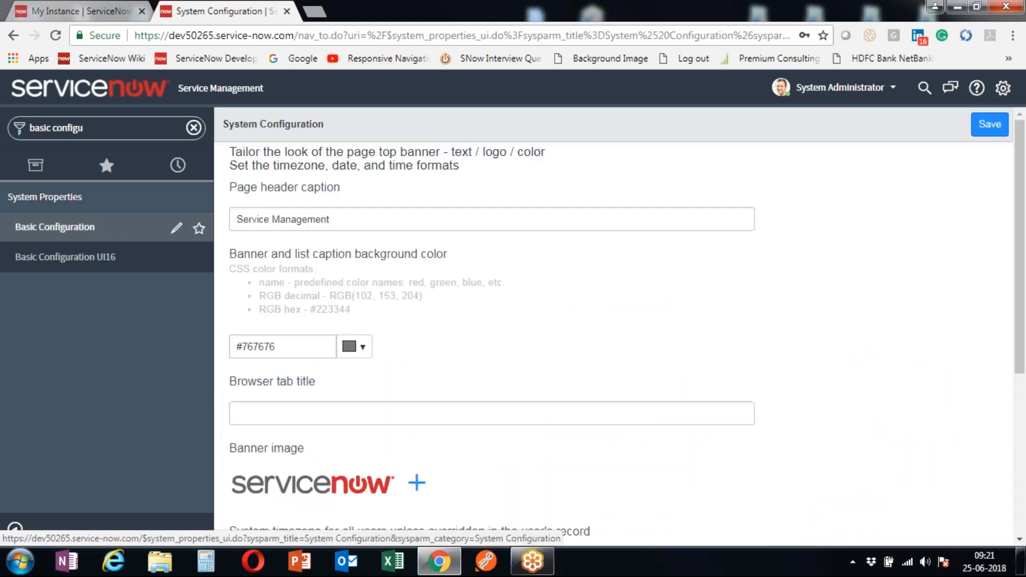
# - Replace the page header caption 'Service Management' with 'this is first class'
pyautogui.scroll(-5, 425, 321)
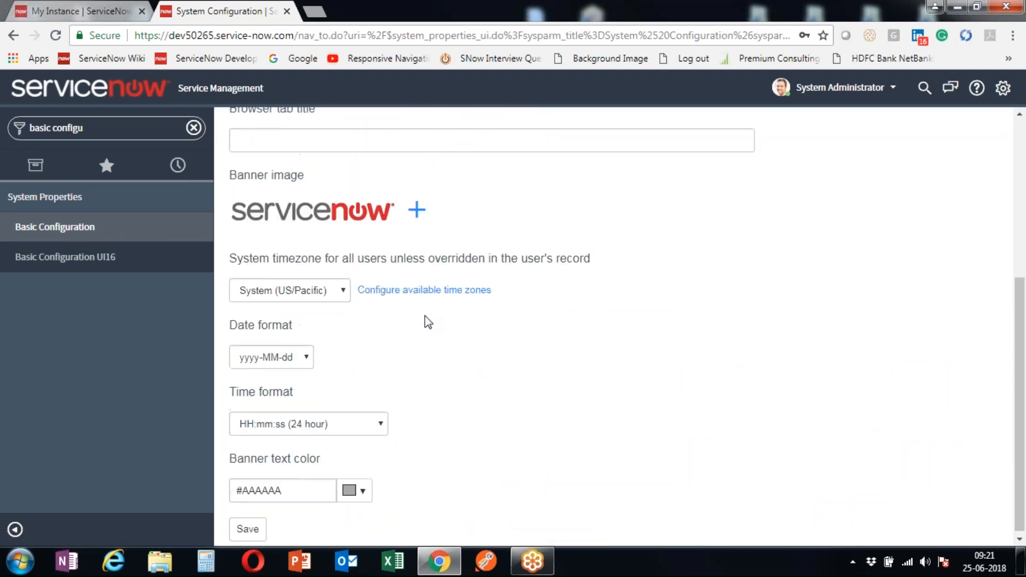
pyautogui.scroll(5, 422, 320)
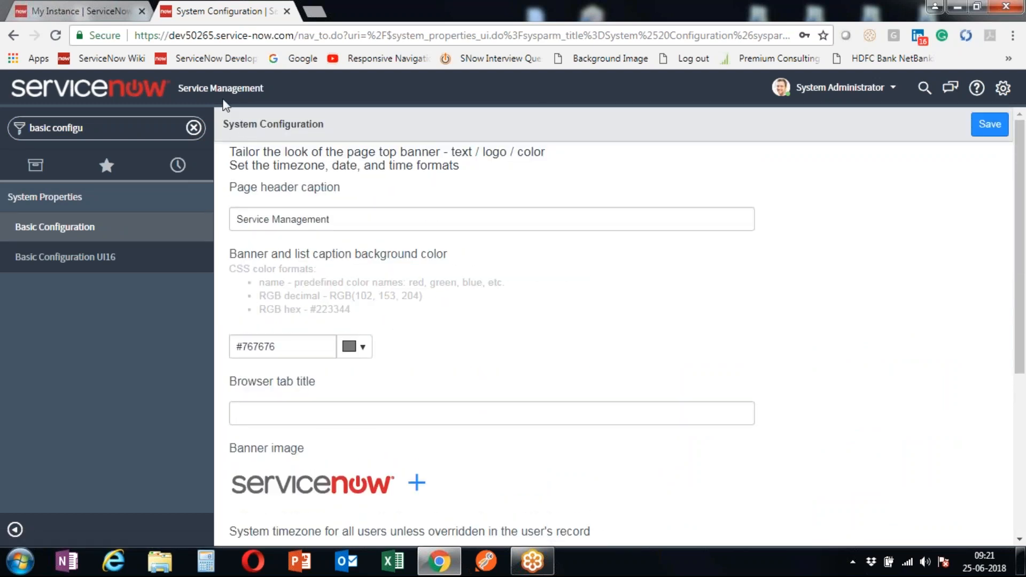
pyautogui.tripleClick(187, 86)
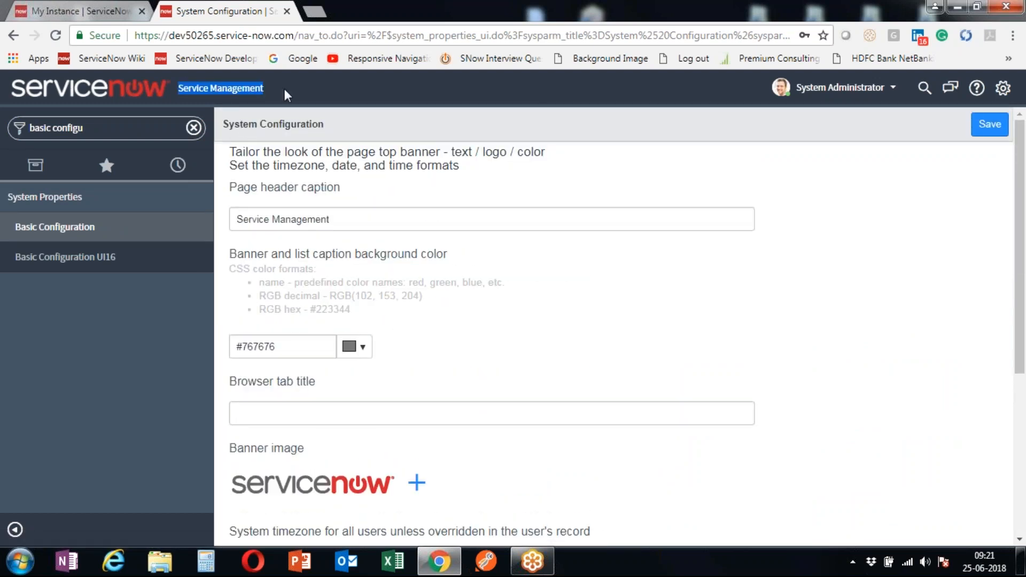
pyautogui.click(334, 217)
pyautogui.tripleClick(231, 209)
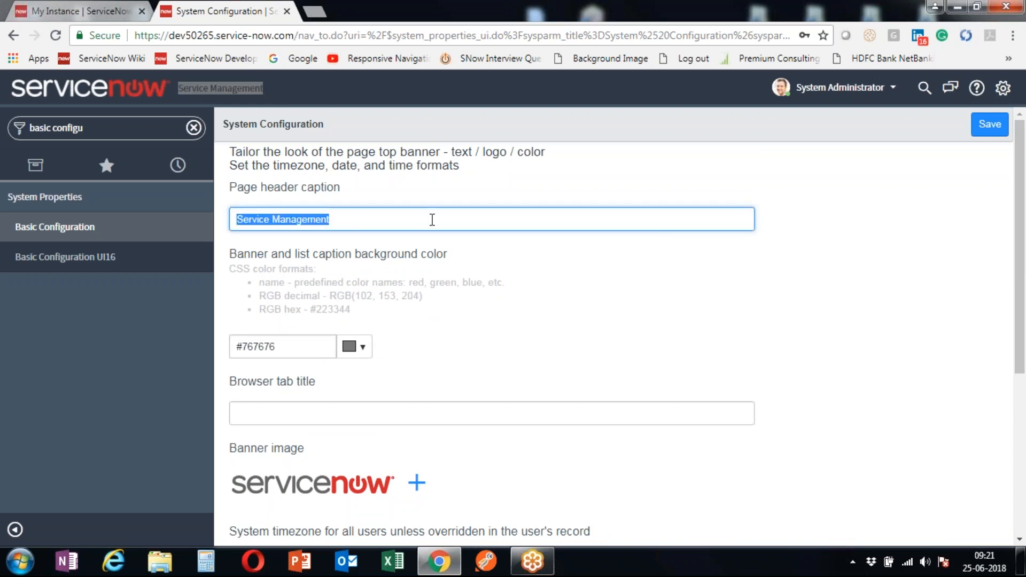
pyautogui.write('this is f')
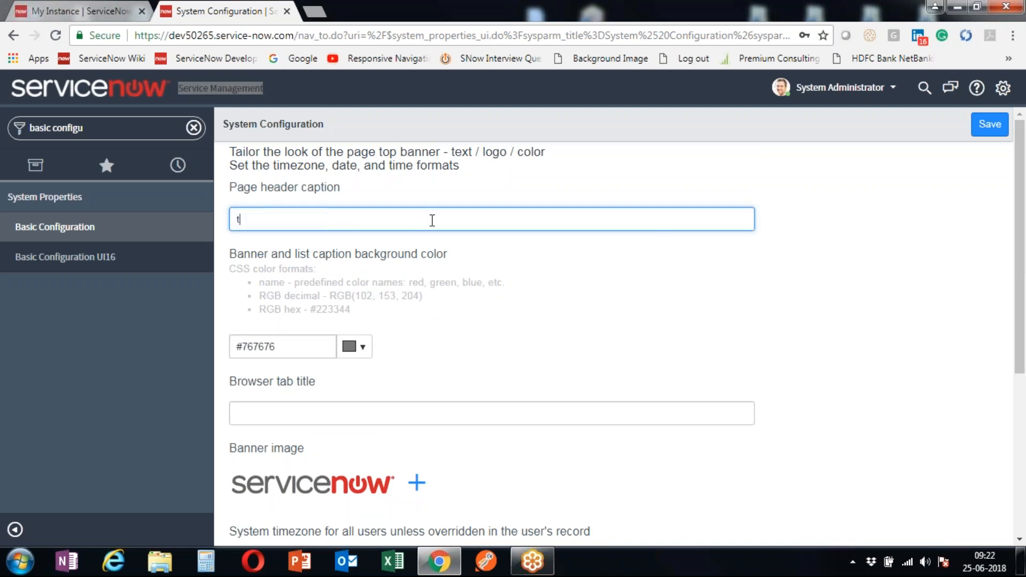
pyautogui.write('irst class')
pyautogui.press('Tab')
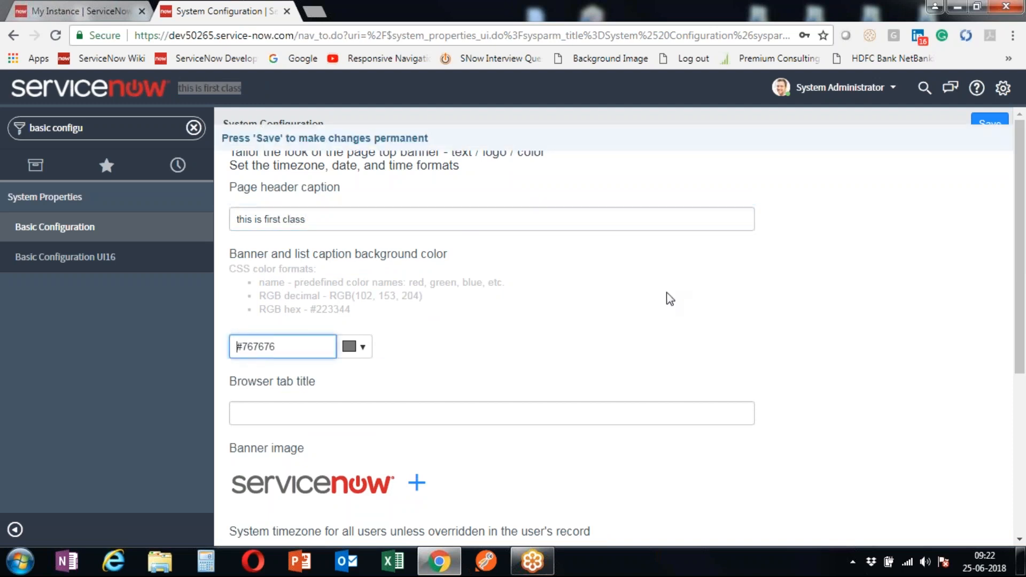
pyautogui.click(202, 89)
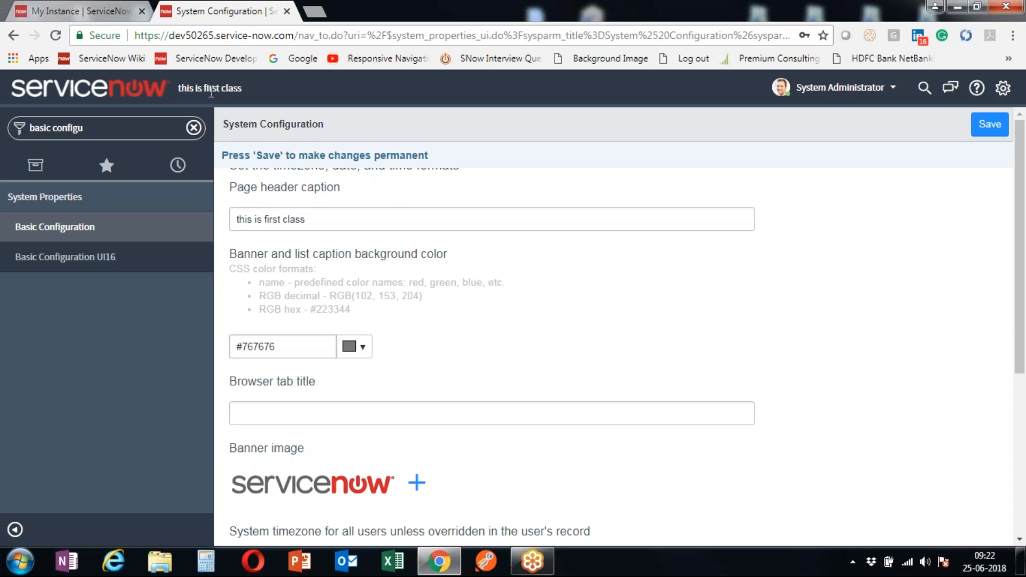
# - Look over the empty Browser tab title setting, then open Basic Configuration UI16
pyautogui.scroll(-2, 363, 321)
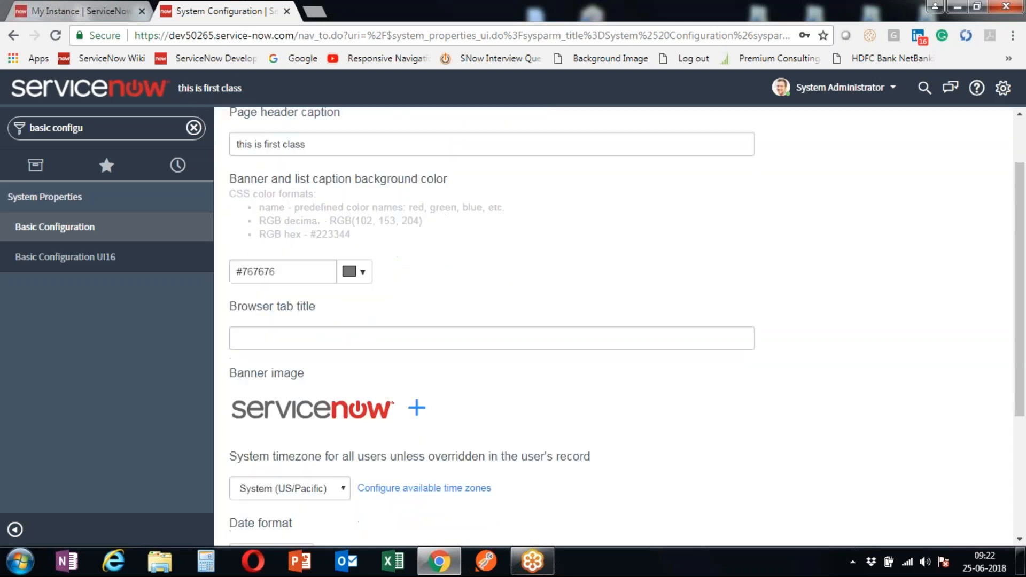
pyautogui.scroll(-2, 377, 267)
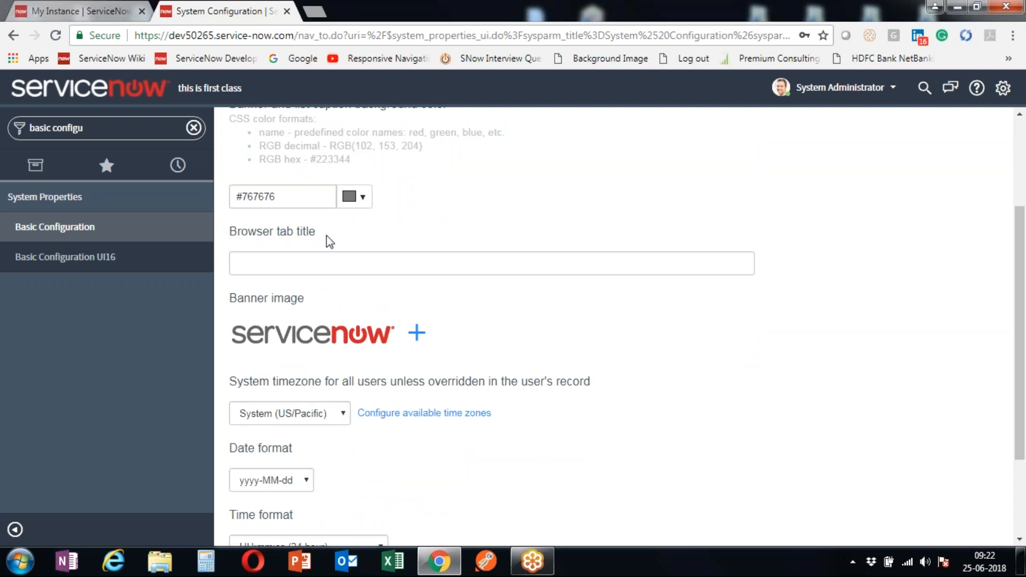
pyautogui.moveTo(247, 237); pyautogui.dragTo(313, 239)
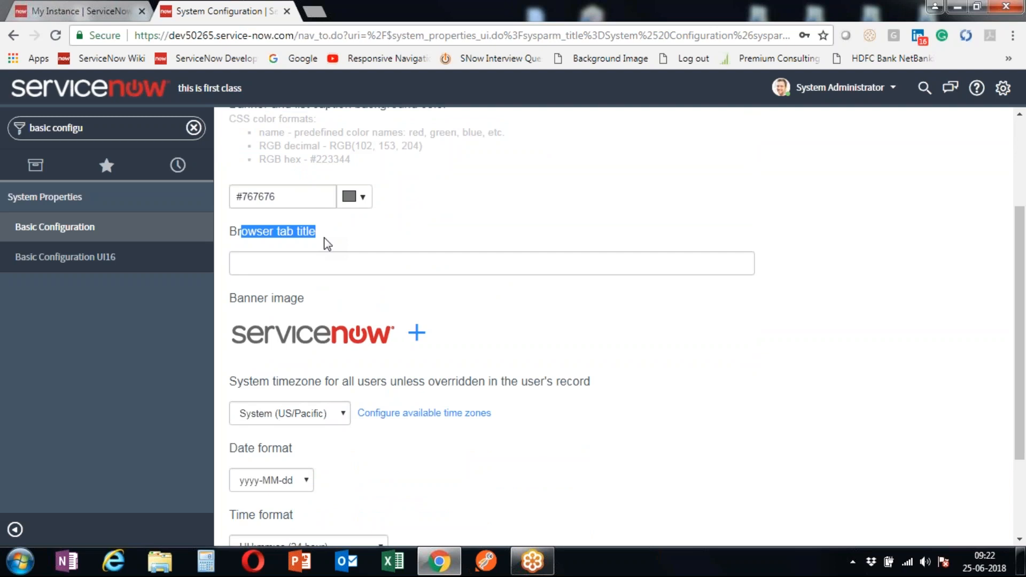
pyautogui.click(265, 264)
pyautogui.moveTo(257, 232); pyautogui.dragTo(322, 233)
pyautogui.scroll(-2, 323, 243)
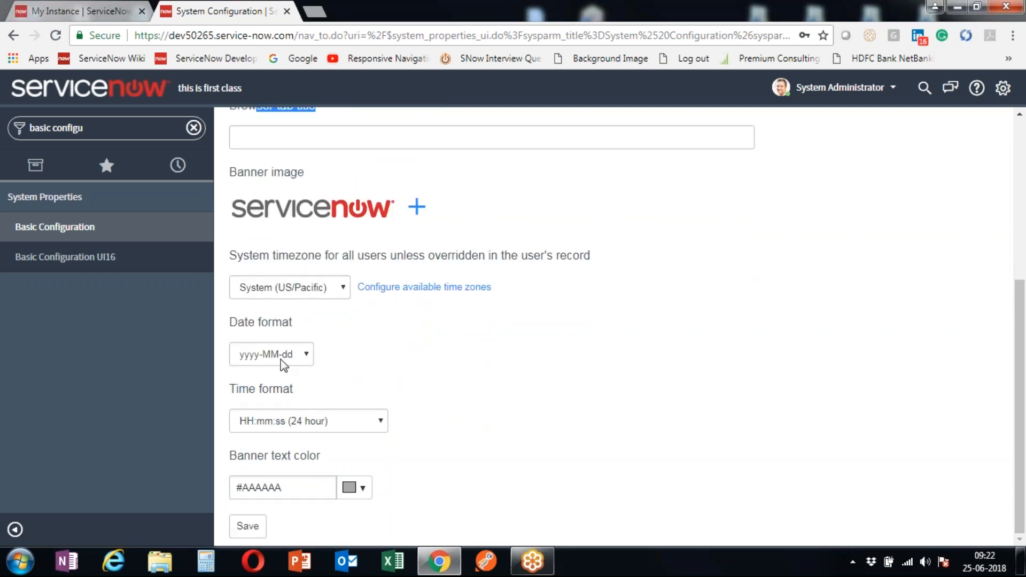
pyautogui.click(53, 257)
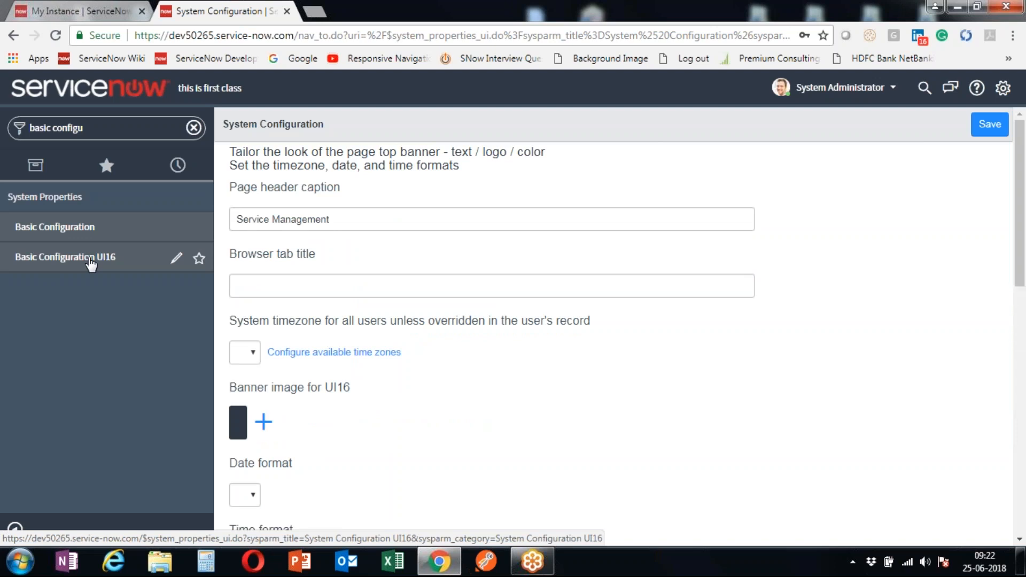
# - Enter 'this is test' as the UI16 Browser tab title
pyautogui.scroll(-1, 297, 315)
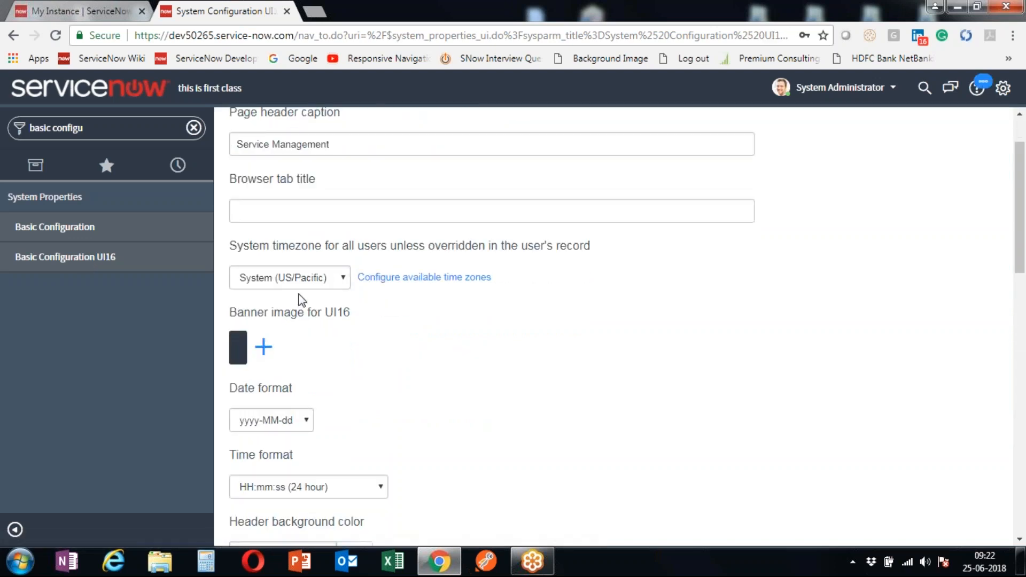
pyautogui.scroll(-2, 312, 201)
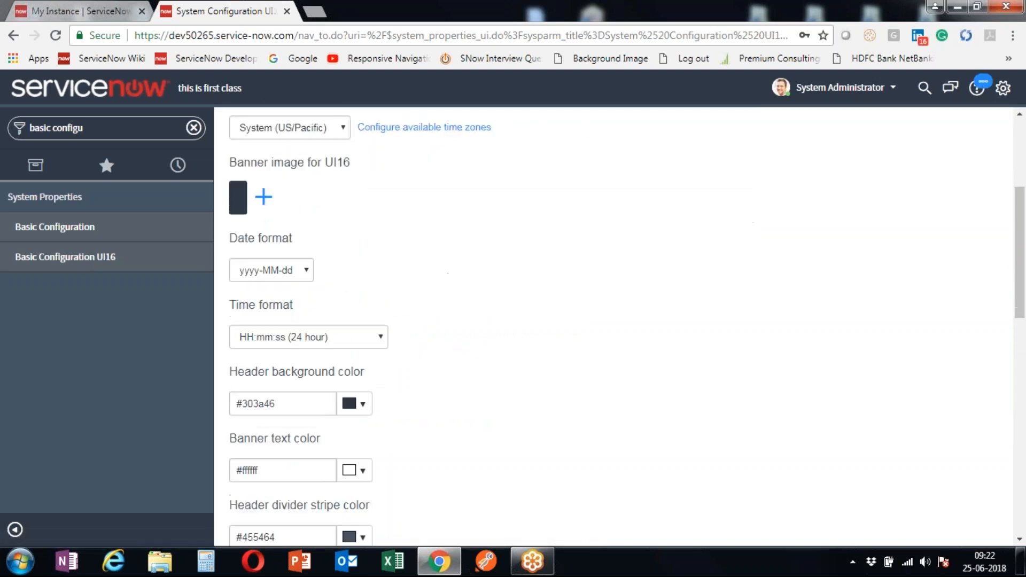
pyautogui.scroll(3, 615, 326)
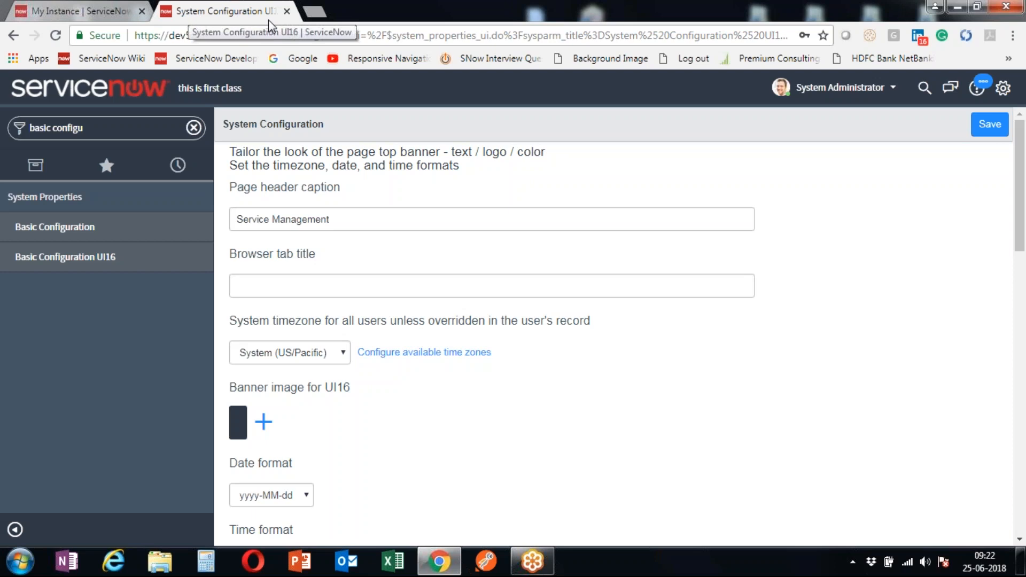
pyautogui.click(257, 284)
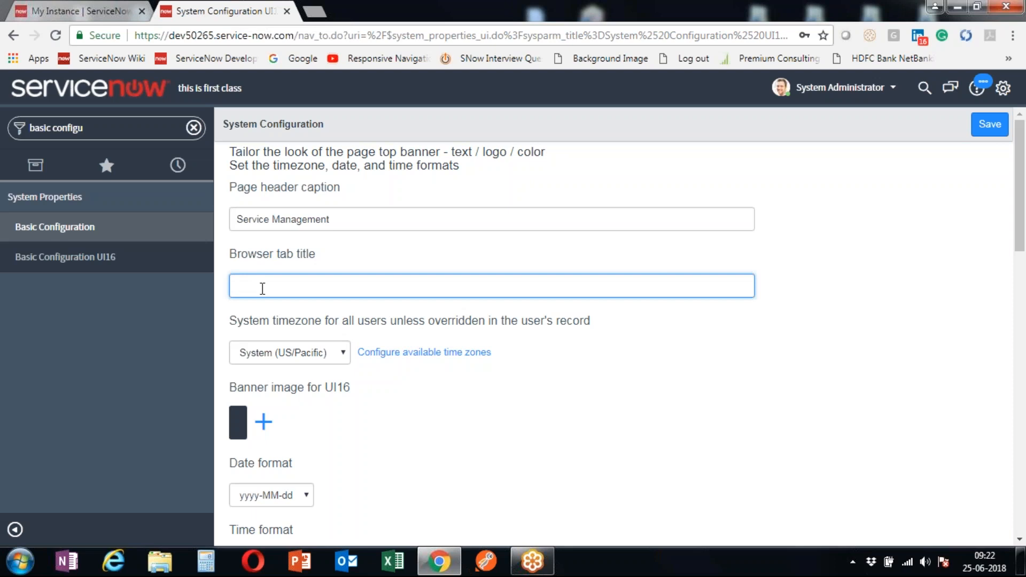
pyautogui.write('this is test')
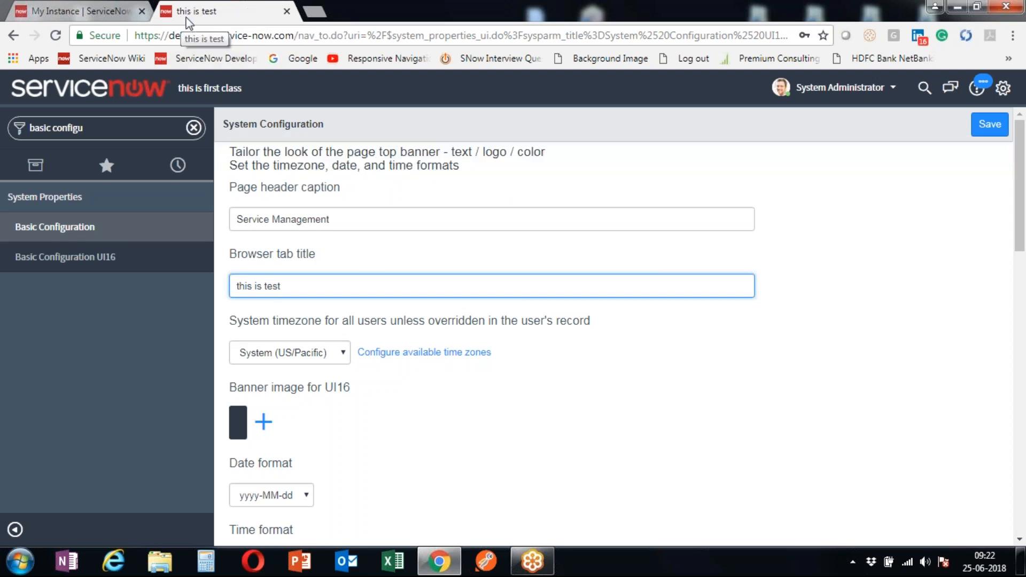
pyautogui.scroll(-1, 321, 256)
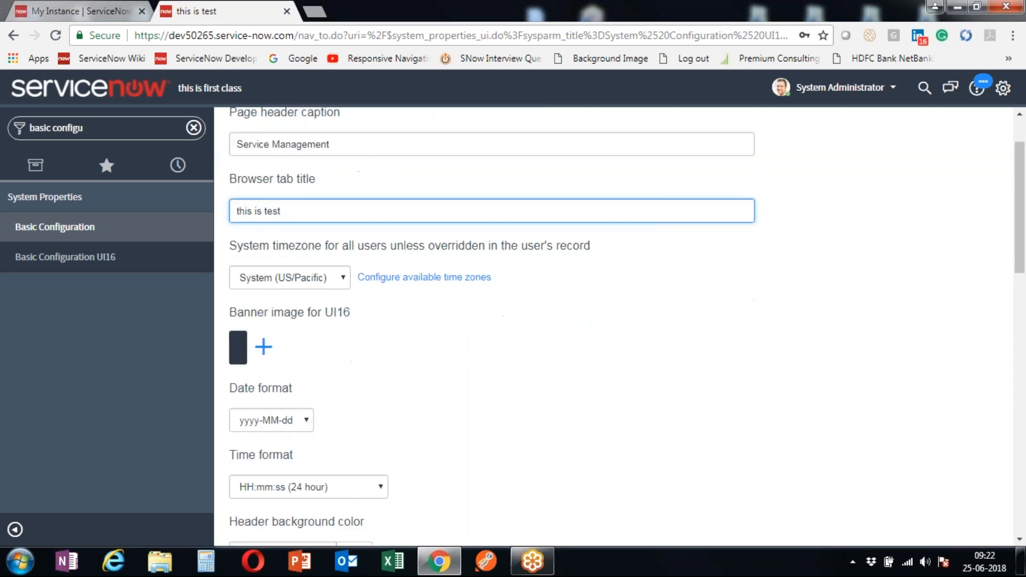
pyautogui.click(322, 281)
pyautogui.moveTo(346, 352); pyautogui.dragTo(348, 407)
pyautogui.click(577, 412)
pyautogui.scroll(-2, 623, 306)
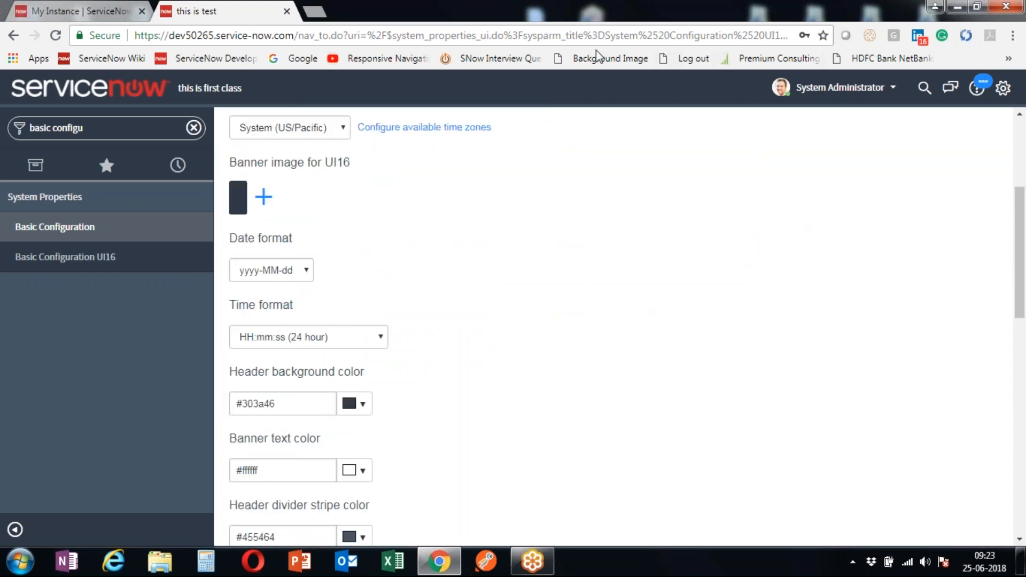
pyautogui.click(315, 129)
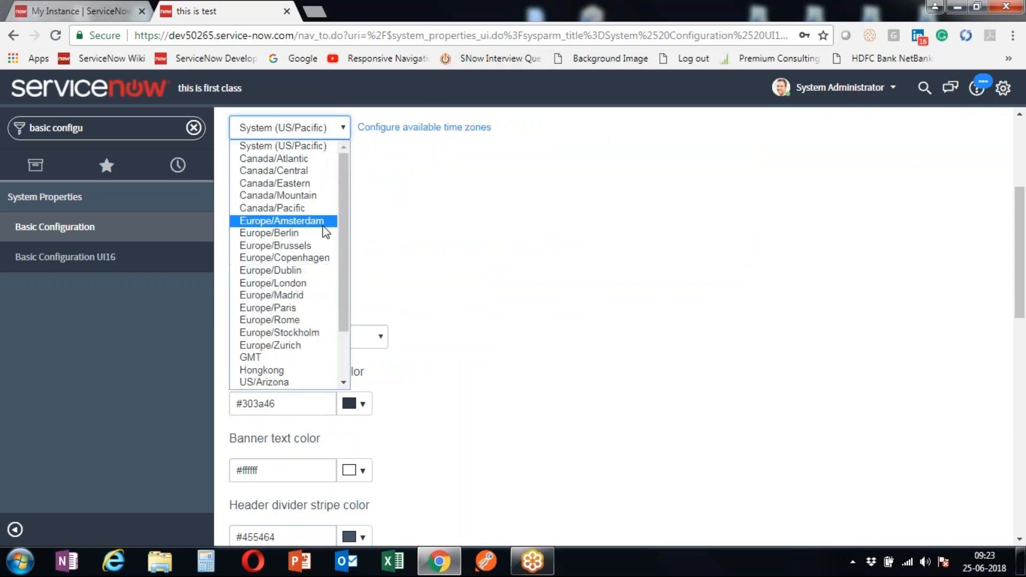
pyautogui.scroll(-2, 323, 256)
pyautogui.scroll(2, 278, 342)
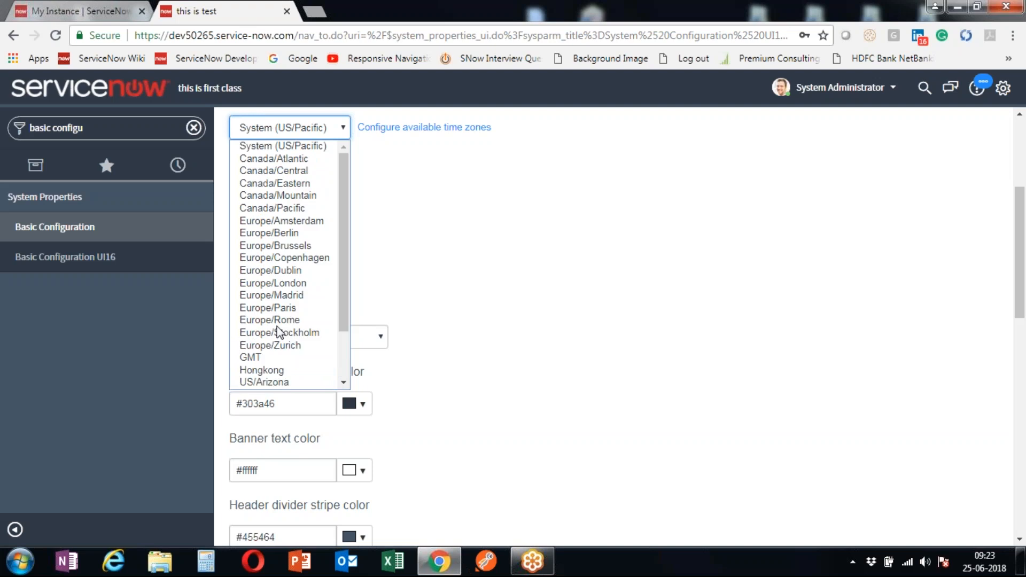
pyautogui.click(453, 184)
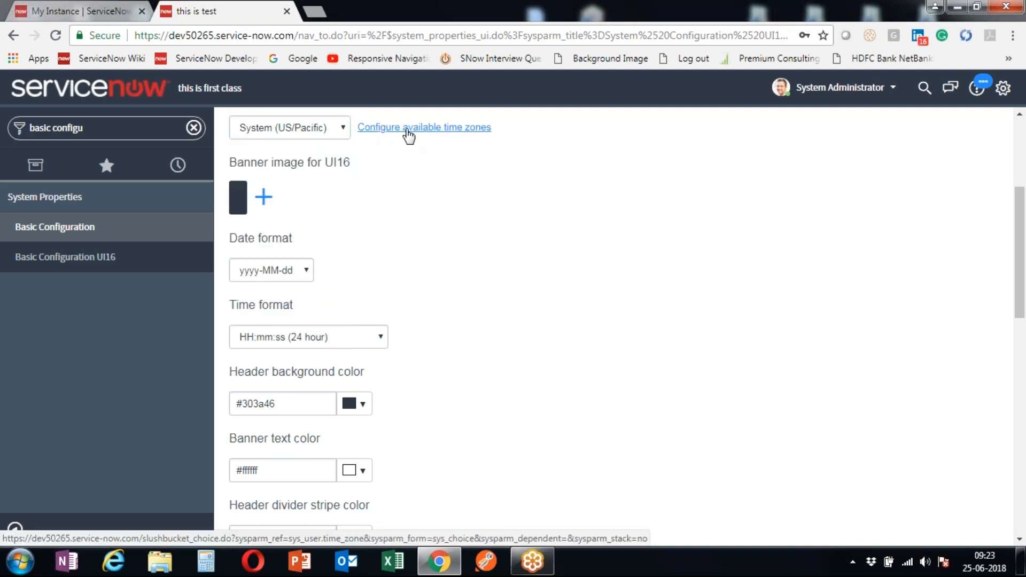
# - Open the time zone choices setup and look over the Available and Selected lists
pyautogui.click(407, 131)
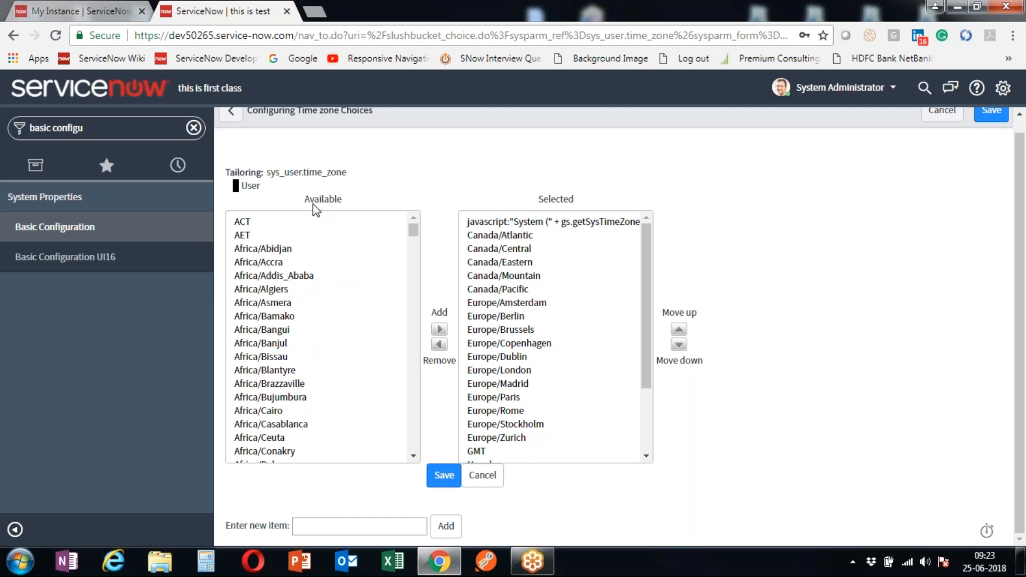
pyautogui.moveTo(375, 206); pyautogui.dragTo(385, 390)
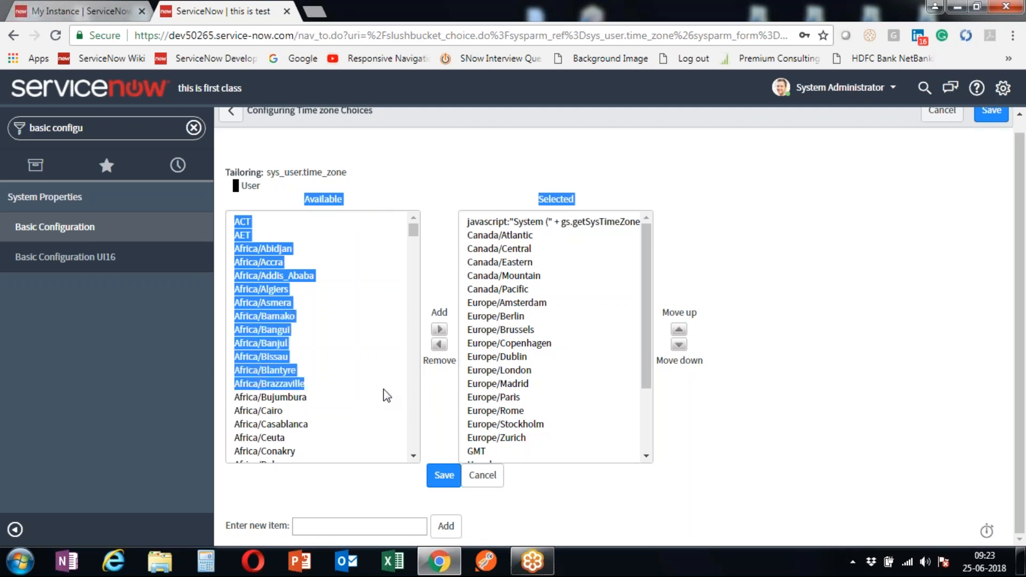
pyautogui.click(415, 198)
pyautogui.moveTo(561, 198); pyautogui.dragTo(659, 289)
pyautogui.click(770, 253)
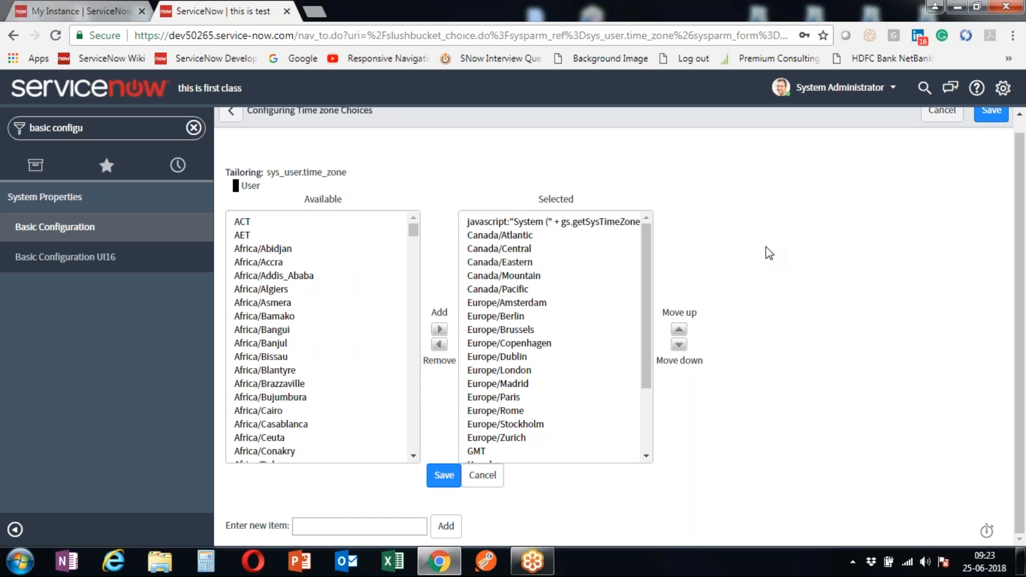
# - Scroll through both time zone lists and select Asia/Aden in Available
pyautogui.click(651, 293)
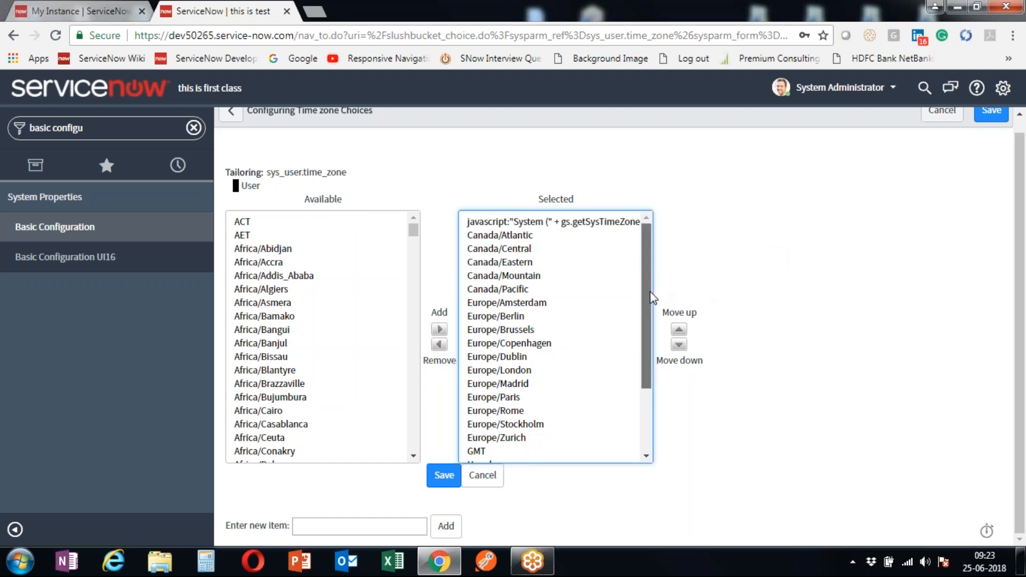
pyautogui.moveTo(650, 292); pyautogui.dragTo(664, 441)
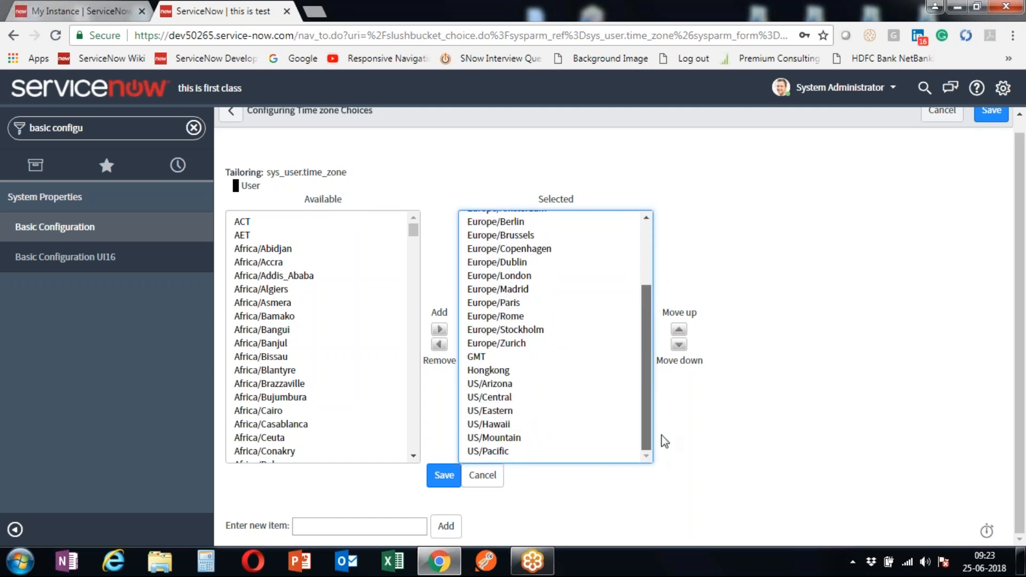
pyautogui.moveTo(648, 360); pyautogui.dragTo(649, 223)
pyautogui.click(668, 146)
pyautogui.moveTo(416, 234); pyautogui.dragTo(398, 313)
pyautogui.click(272, 332)
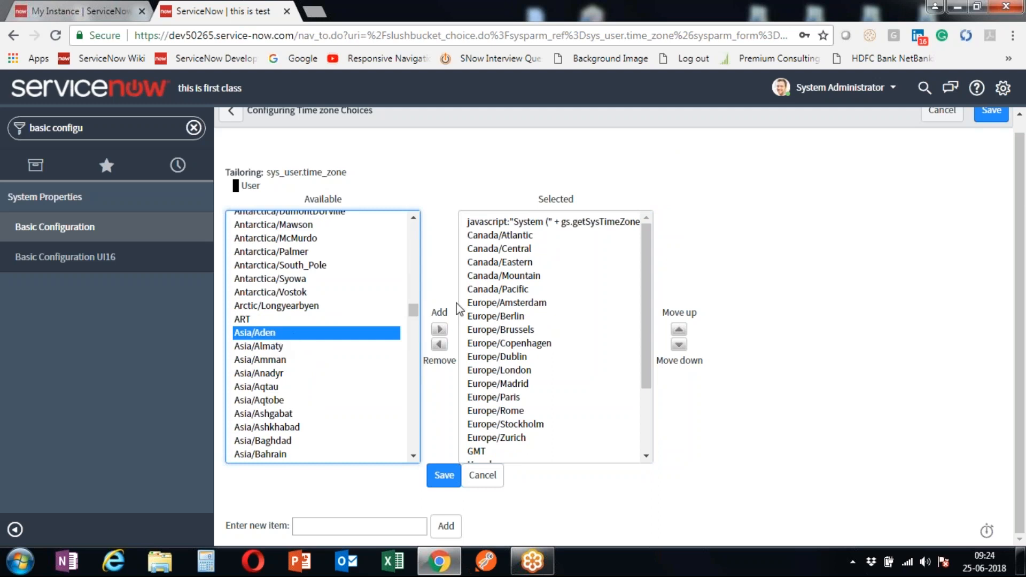
# - Add Asia/Aden to the selected time zone choices
pyautogui.doubleClick(439, 312)
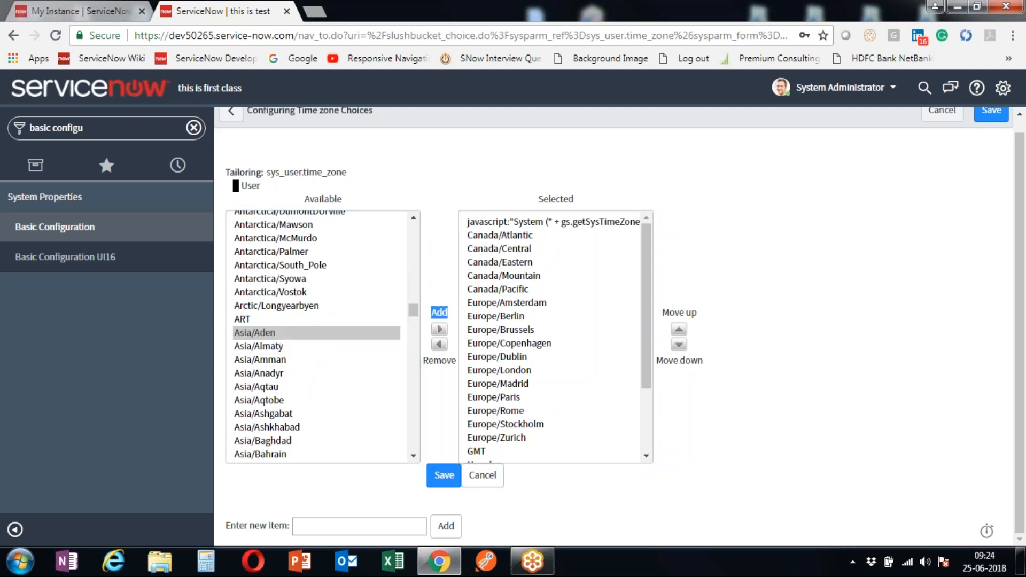
pyautogui.click(440, 332)
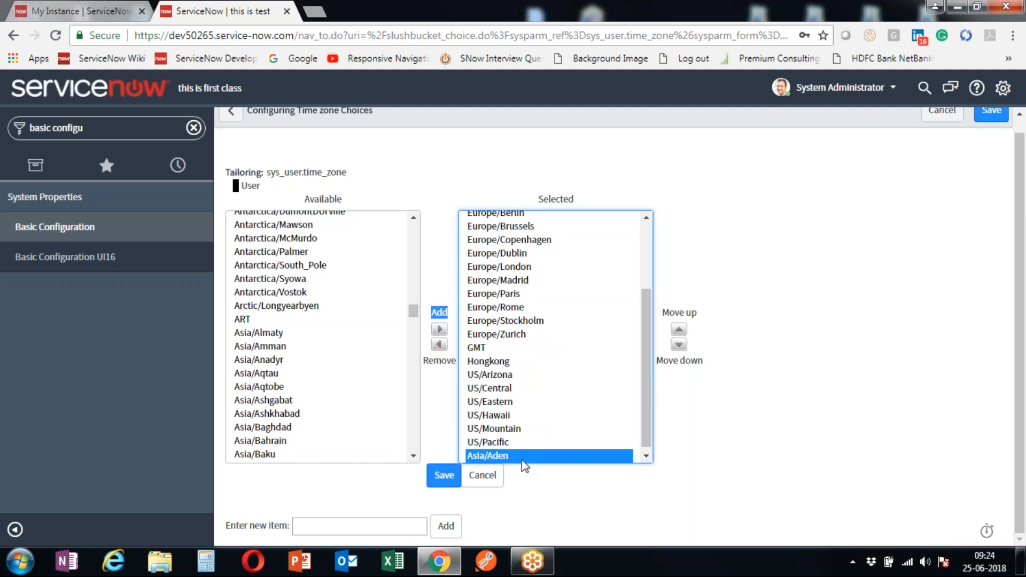
pyautogui.scroll(-1, 647, 416)
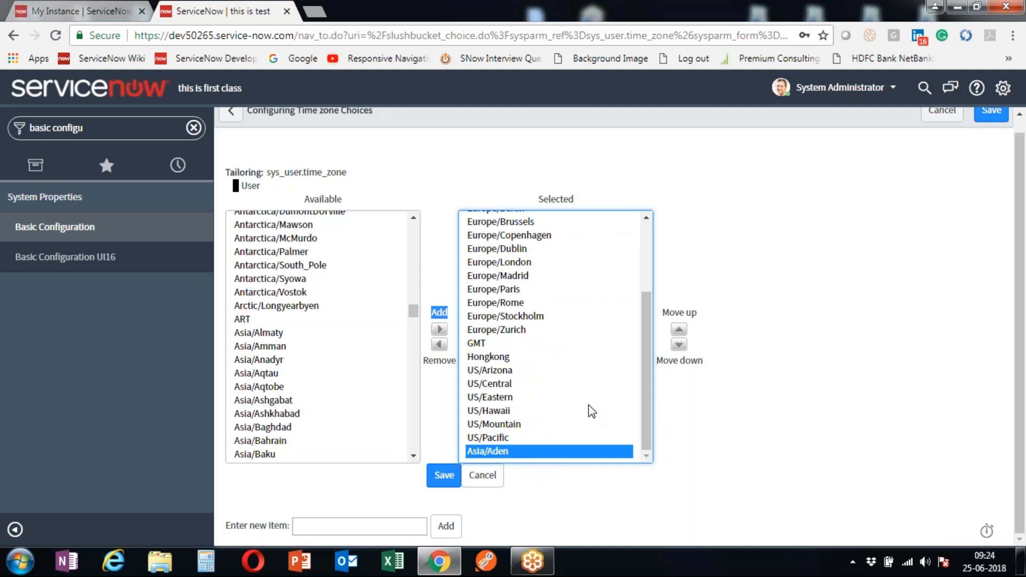
pyautogui.moveTo(646, 374); pyautogui.dragTo(635, 483)
# - Move Asia/Aden up the selected list toward the Canada entries
pyautogui.click(679, 331)
pyautogui.click(679, 330)
pyautogui.click(679, 330)
pyautogui.click(679, 330)
pyautogui.click(678, 331)
pyautogui.click(679, 330)
pyautogui.click(679, 331)
pyautogui.click(679, 330)
pyautogui.click(679, 330)
pyautogui.click(679, 330)
pyautogui.click(679, 330)
pyautogui.click(679, 330)
pyautogui.click(679, 331)
pyautogui.click(679, 330)
pyautogui.click(678, 330)
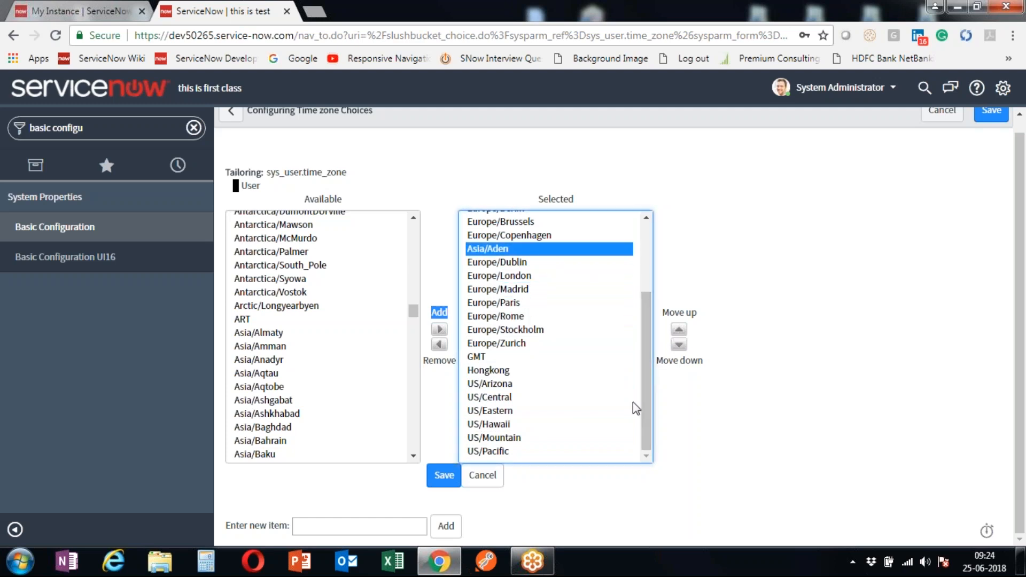
pyautogui.moveTo(643, 410); pyautogui.dragTo(644, 288)
pyautogui.click(679, 330)
pyautogui.click(679, 330)
pyautogui.click(679, 330)
pyautogui.click(679, 331)
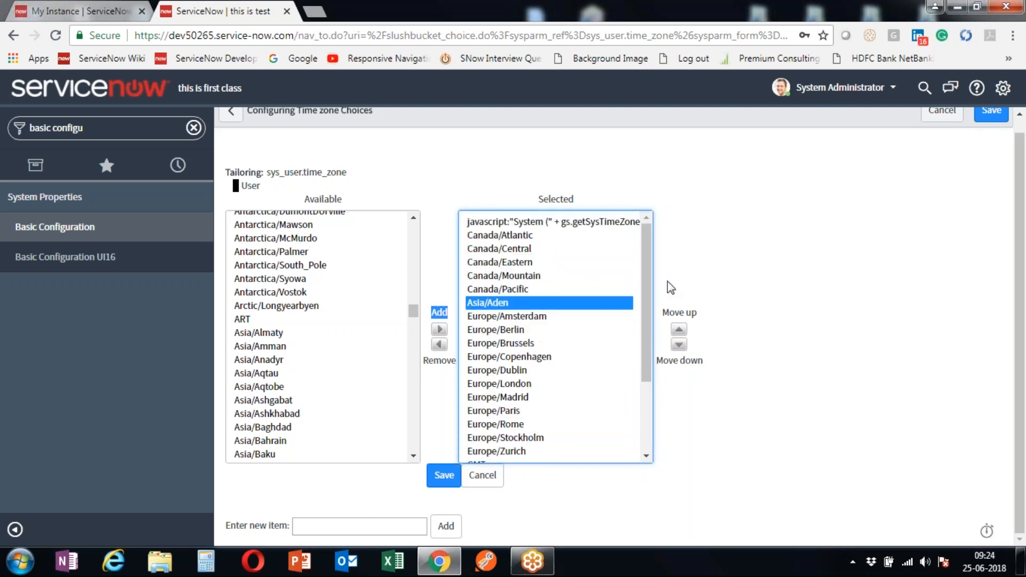
pyautogui.click(679, 330)
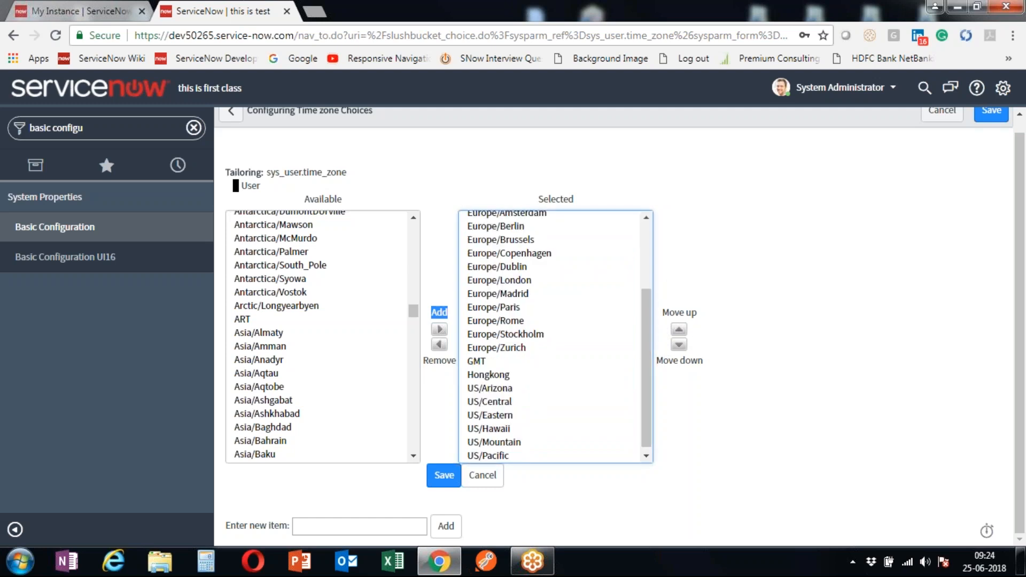
# - Reposition Asia/Aden to sit just below the javascript default entry
pyautogui.moveTo(643, 353); pyautogui.dragTo(648, 247)
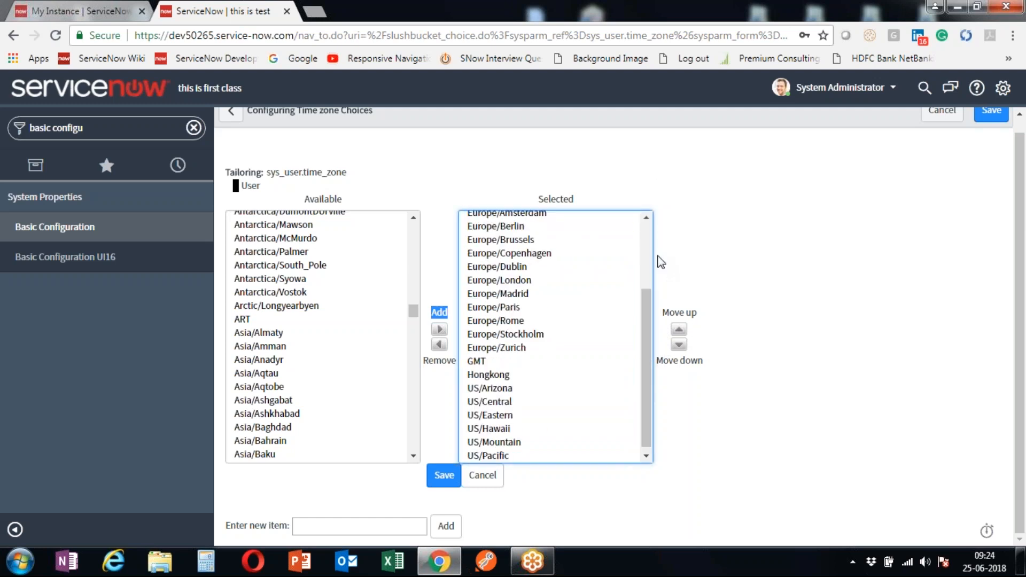
pyautogui.moveTo(646, 332); pyautogui.dragTo(672, 222)
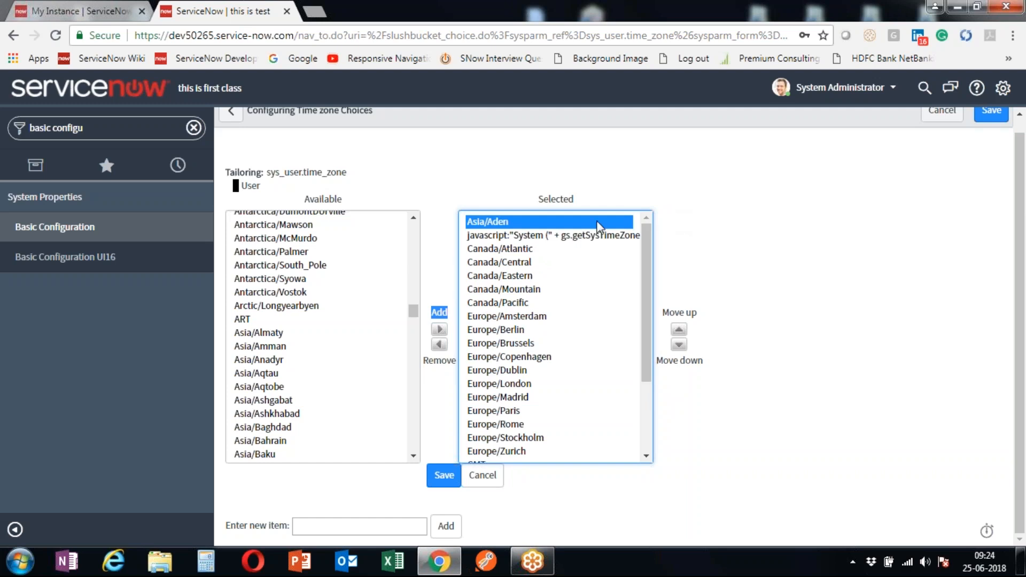
pyautogui.click(680, 237)
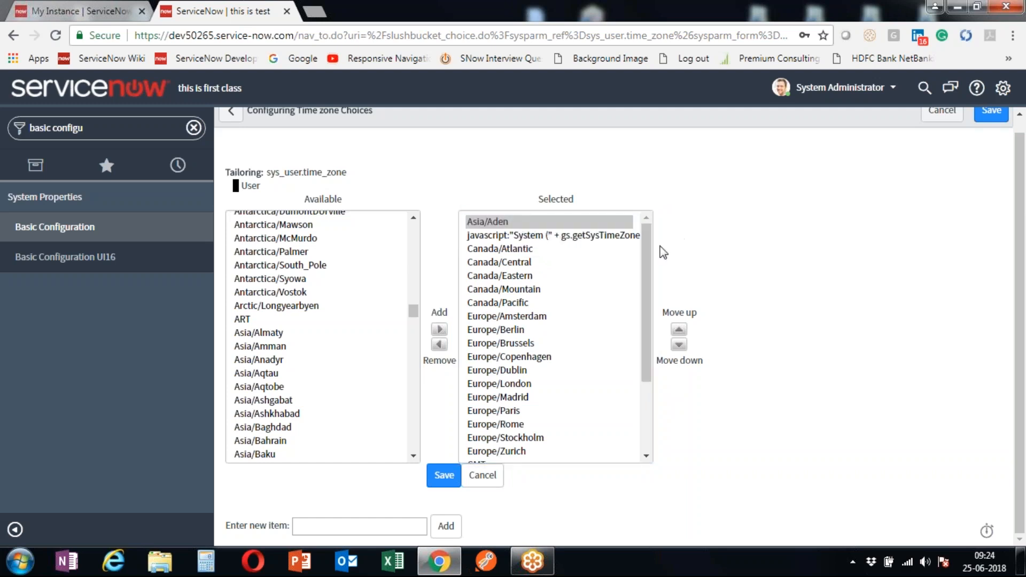
pyautogui.click(503, 222)
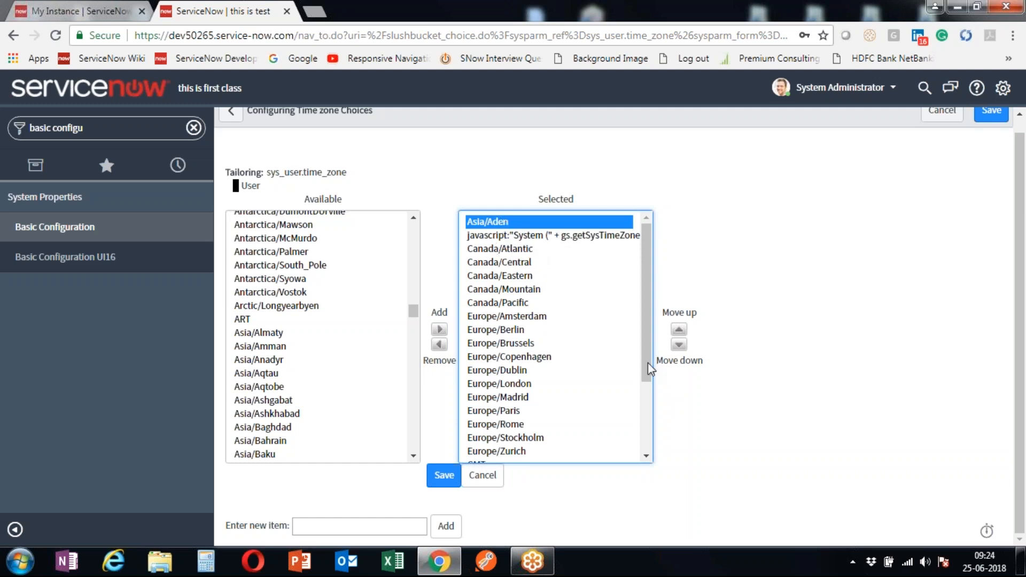
pyautogui.click(686, 347)
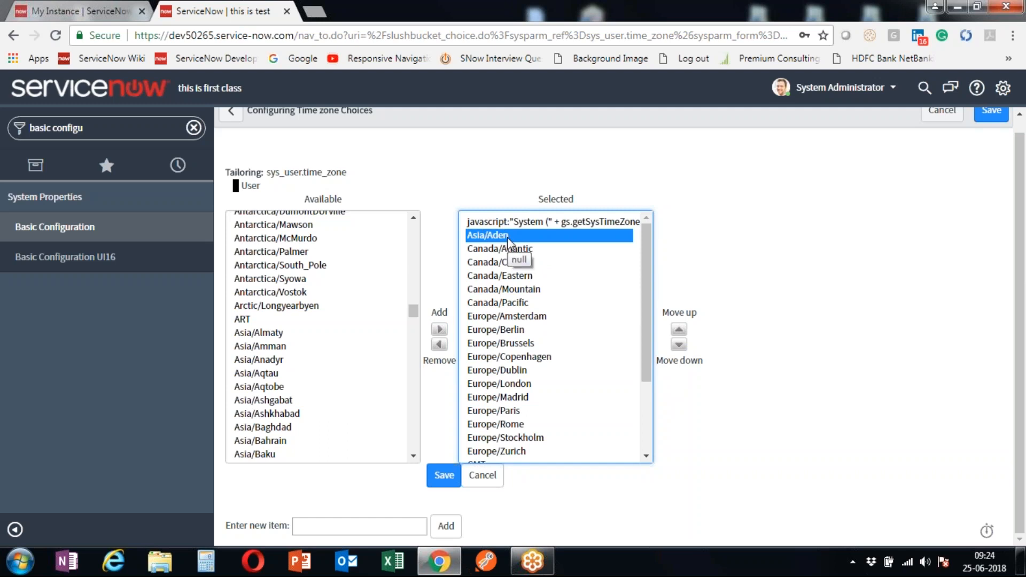
pyautogui.click(464, 184)
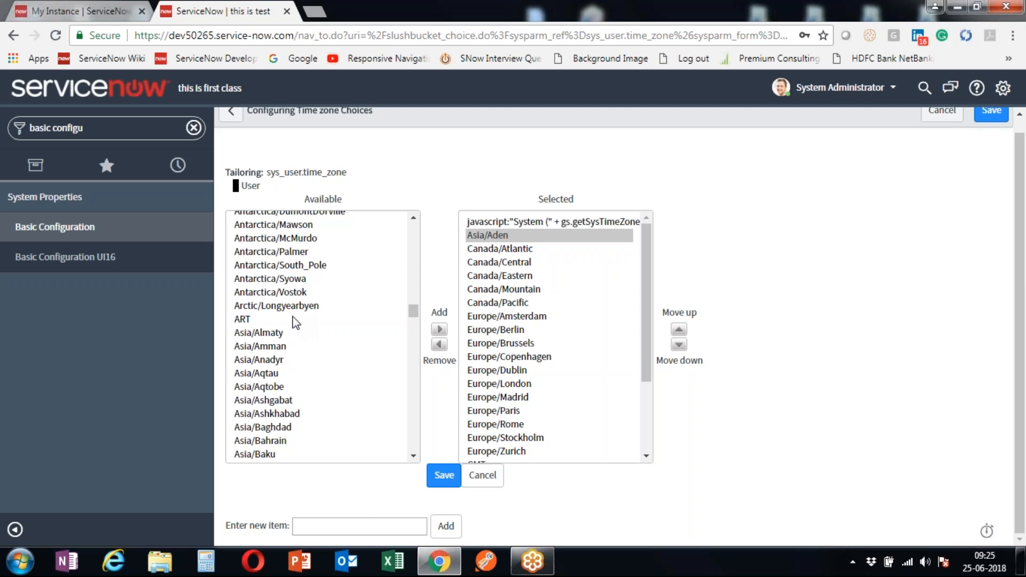
# - Select Antarctica/Mawson, Palmer, Vostok, ART, Asia/Amman, Aqtobe and Baghdad in Available
pyautogui.click(289, 255)
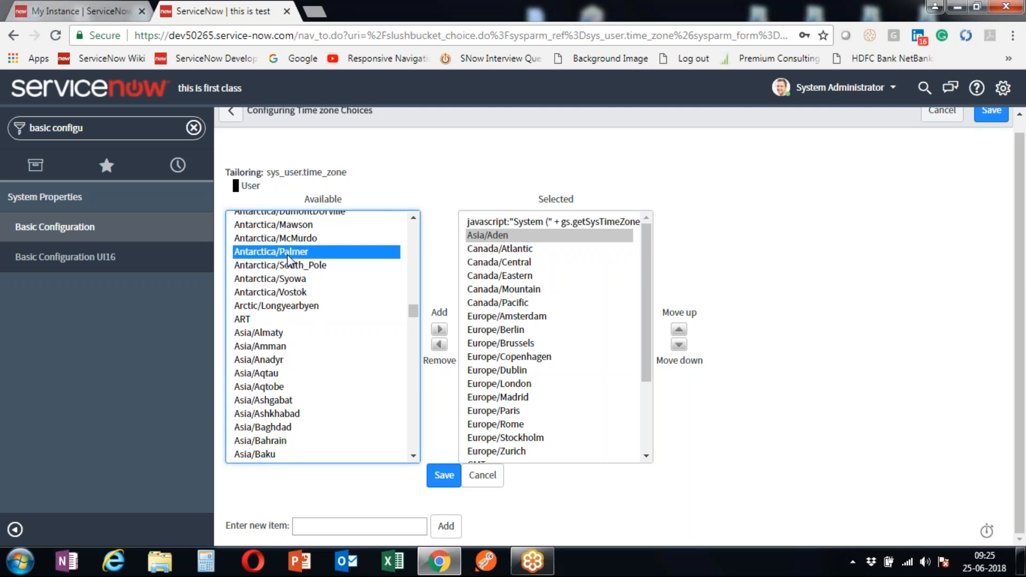
pyautogui.keyDown('shift'); pyautogui.click(306, 400); pyautogui.keyUp('shift')
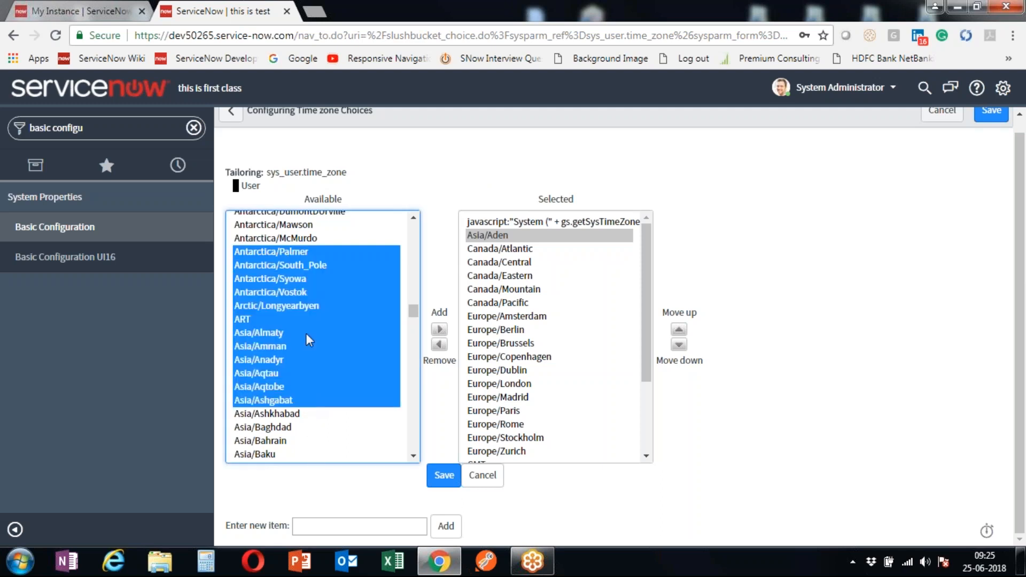
pyautogui.click(309, 263)
pyautogui.click(302, 253)
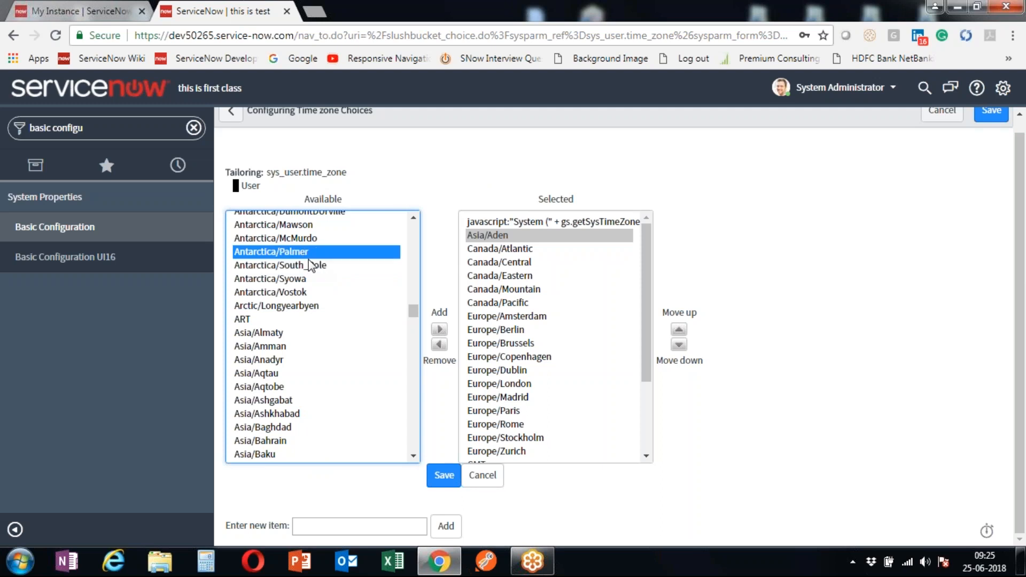
pyautogui.keyDown('ctrl'); pyautogui.click(307, 293); pyautogui.keyUp('ctrl')
pyautogui.keyDown('ctrl'); pyautogui.click(303, 321); pyautogui.keyUp('ctrl')
pyautogui.keyDown('ctrl'); pyautogui.click(303, 347); pyautogui.keyUp('ctrl')
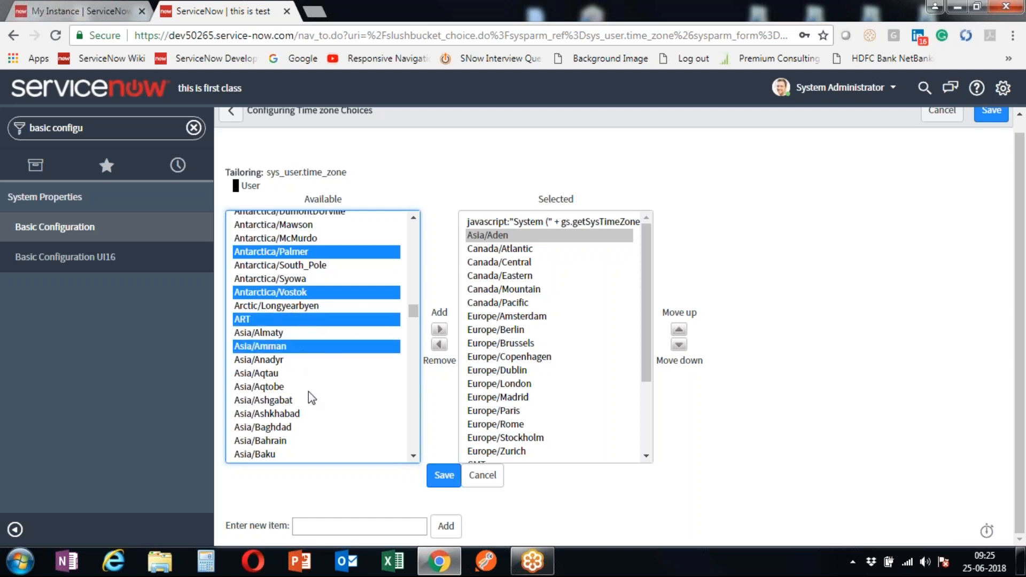
pyautogui.keyDown('ctrl'); pyautogui.click(308, 387); pyautogui.keyUp('ctrl')
pyautogui.keyDown('ctrl'); pyautogui.click(307, 428); pyautogui.keyUp('ctrl')
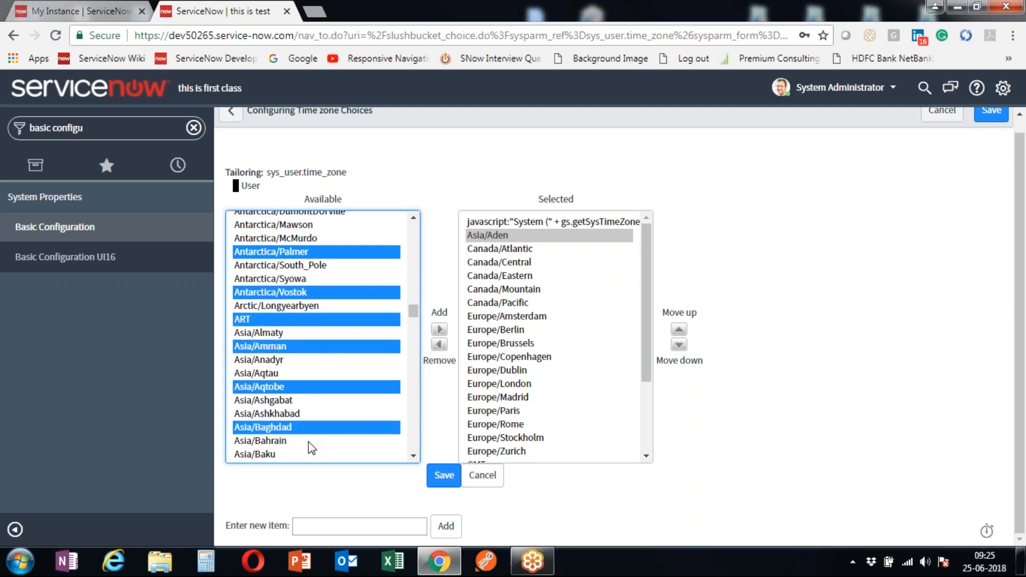
pyautogui.keyDown('ctrl'); pyautogui.click(315, 225); pyautogui.keyUp('ctrl')
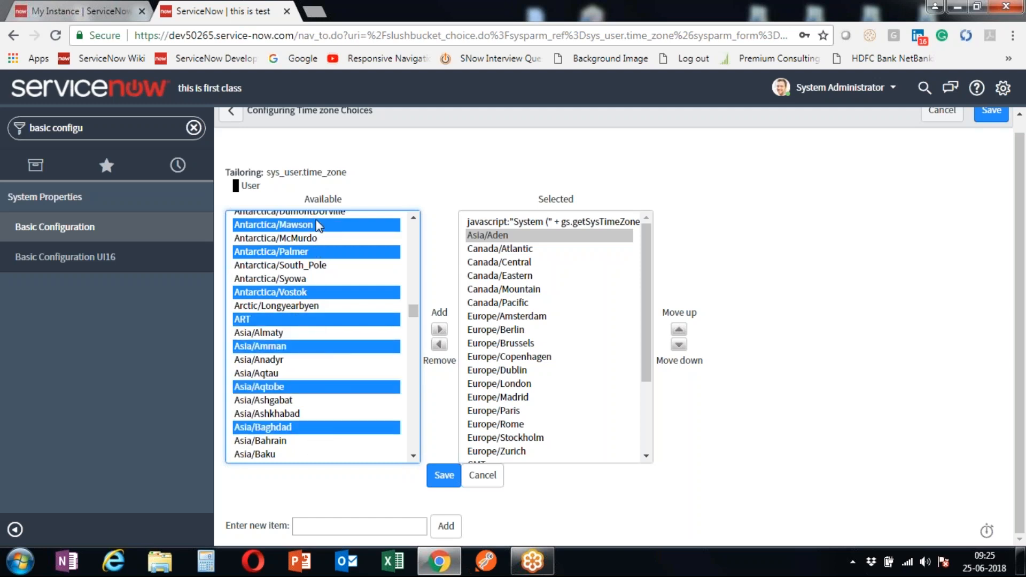
# - Add the seven zones to Selected and place them just below Asia/Aden
pyautogui.click(442, 330)
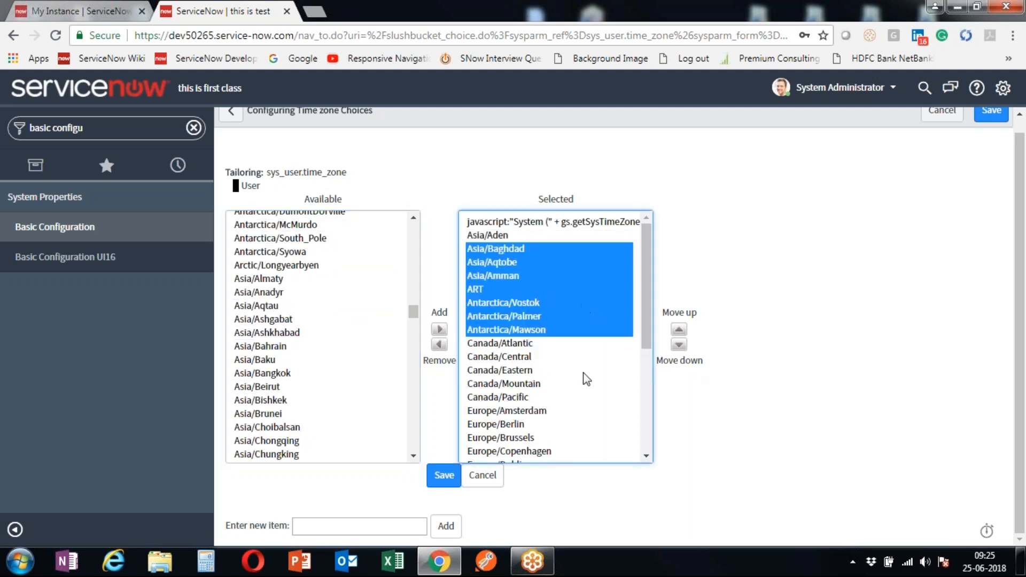
pyautogui.click(679, 345)
pyautogui.click(680, 345)
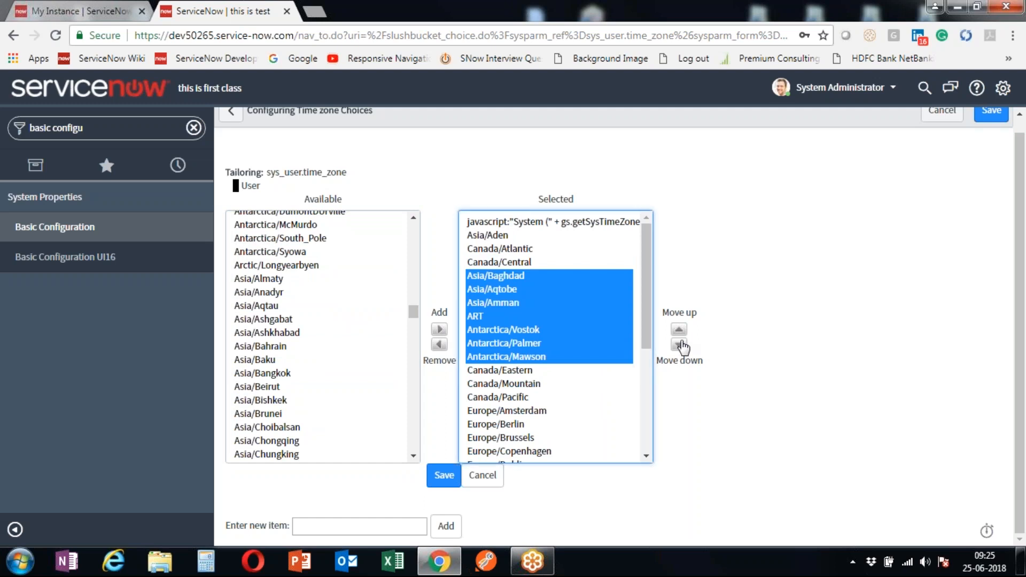
pyautogui.click(682, 329)
pyautogui.click(682, 329)
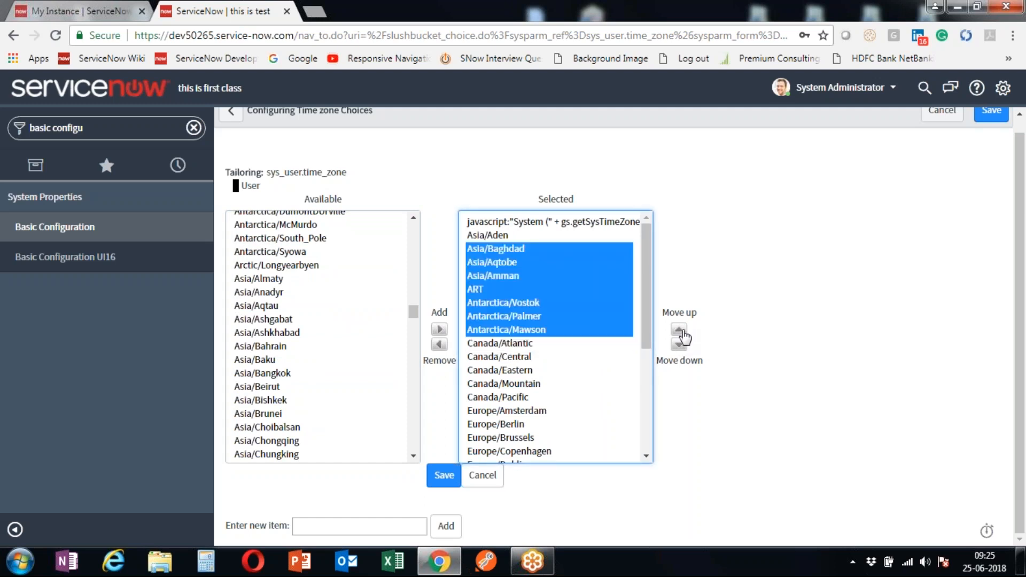
pyautogui.click(733, 223)
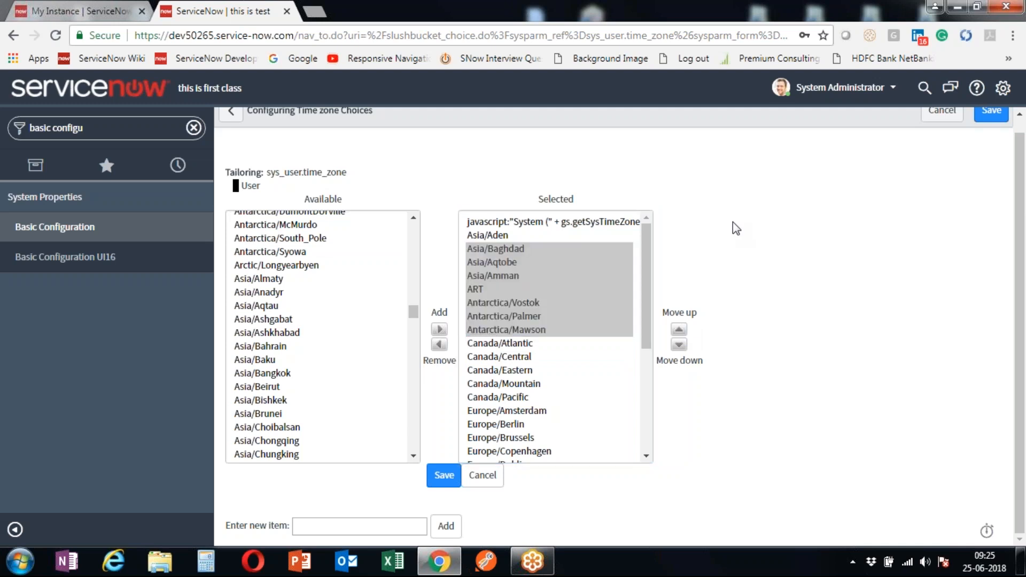
# - Save the time zone choices and leave the time zone configuration
pyautogui.scroll(-5, 321, 419)
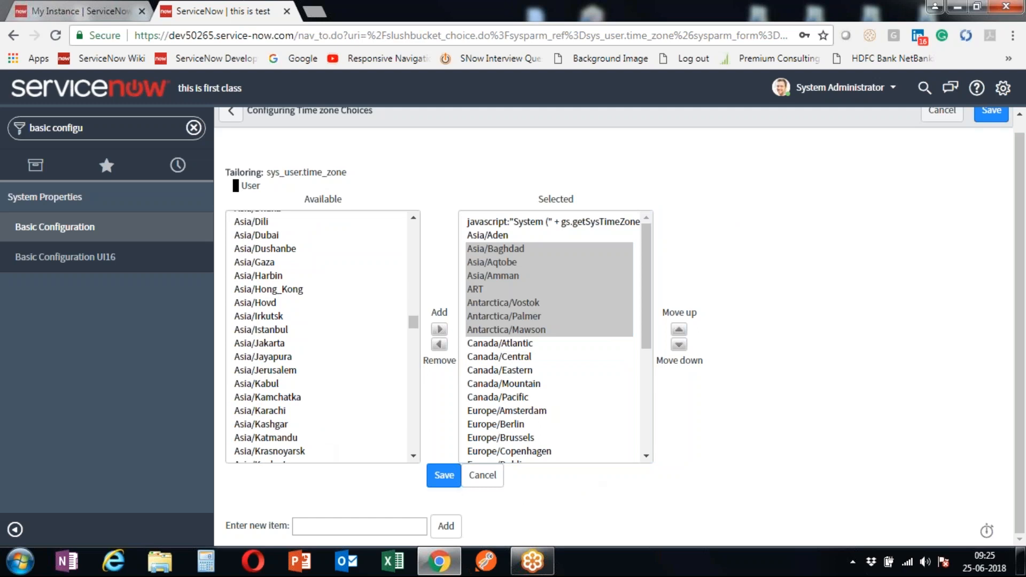
pyautogui.click(442, 482)
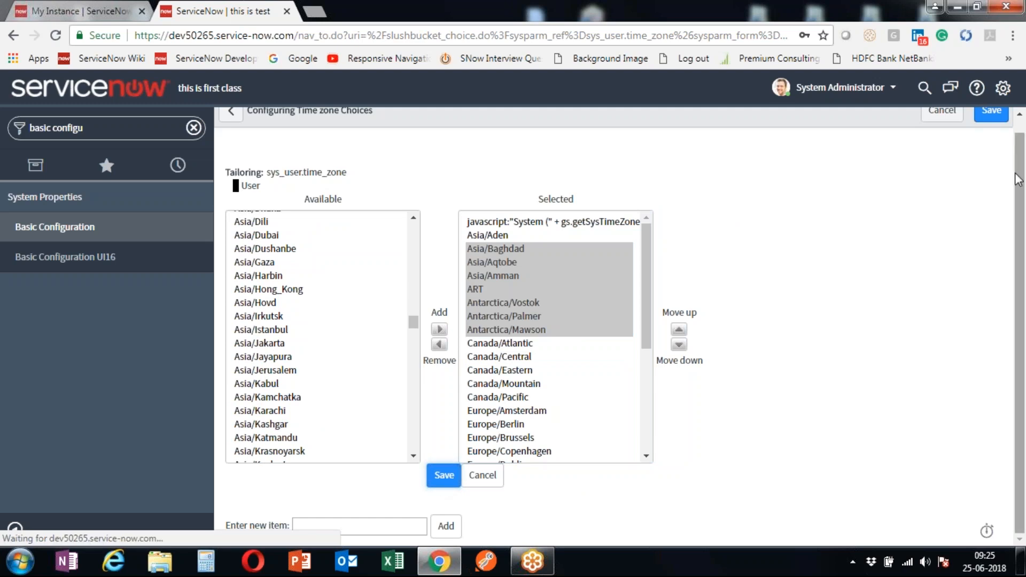
pyautogui.scroll(1, 933, 200)
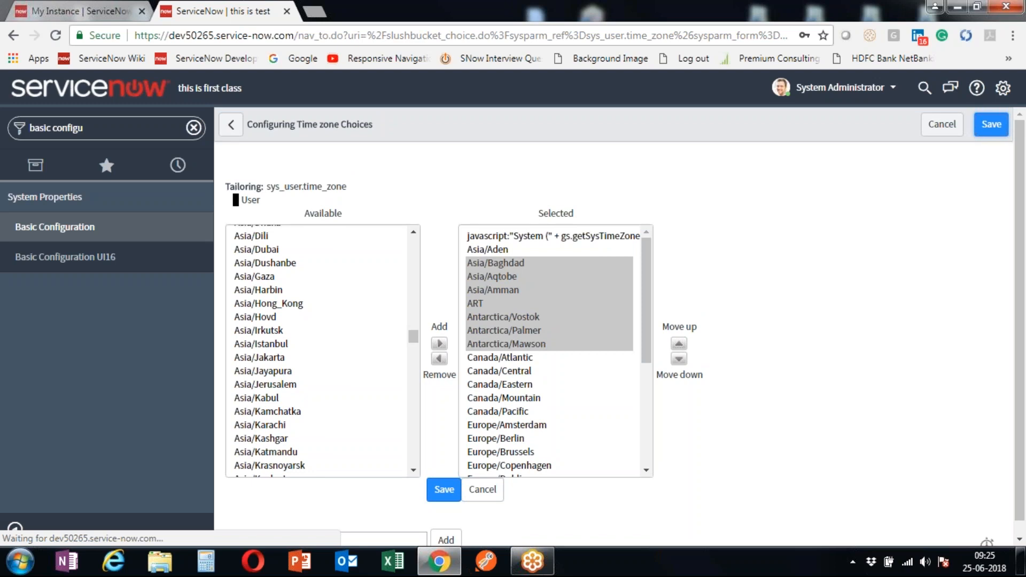
pyautogui.rightClick(749, 165)
pyautogui.click(689, 167)
pyautogui.click(564, 276)
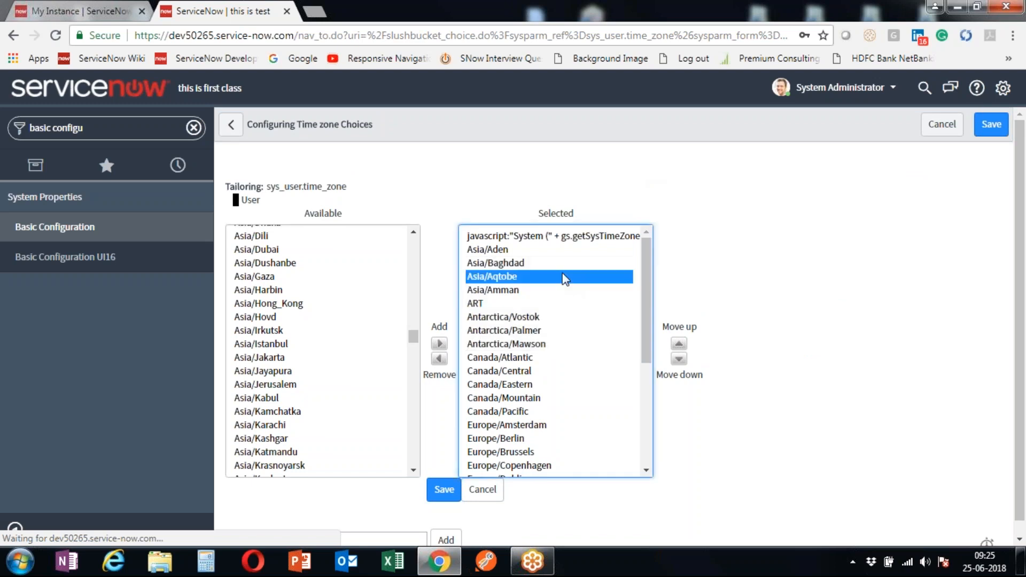
pyautogui.click(989, 128)
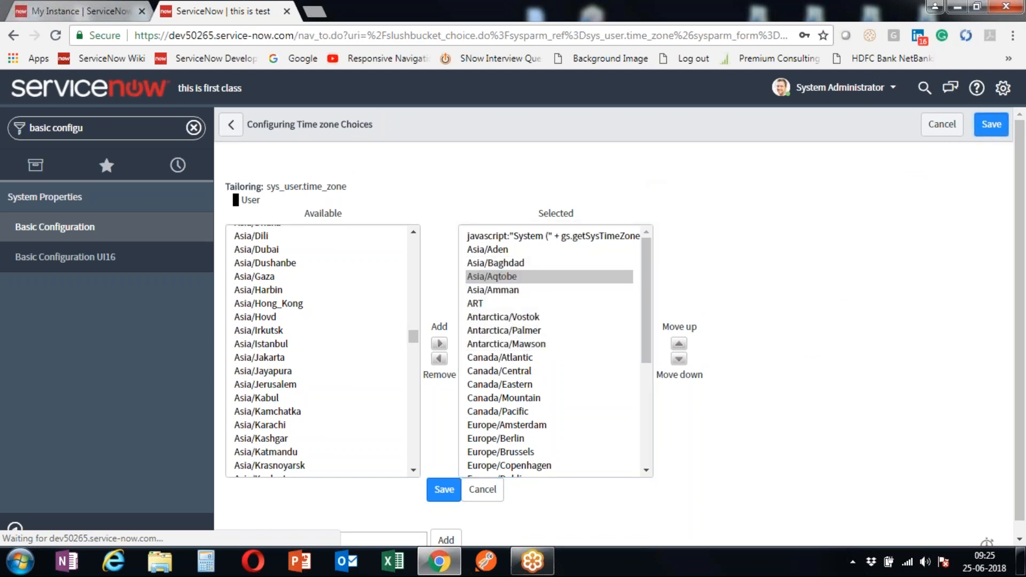
pyautogui.click(929, 128)
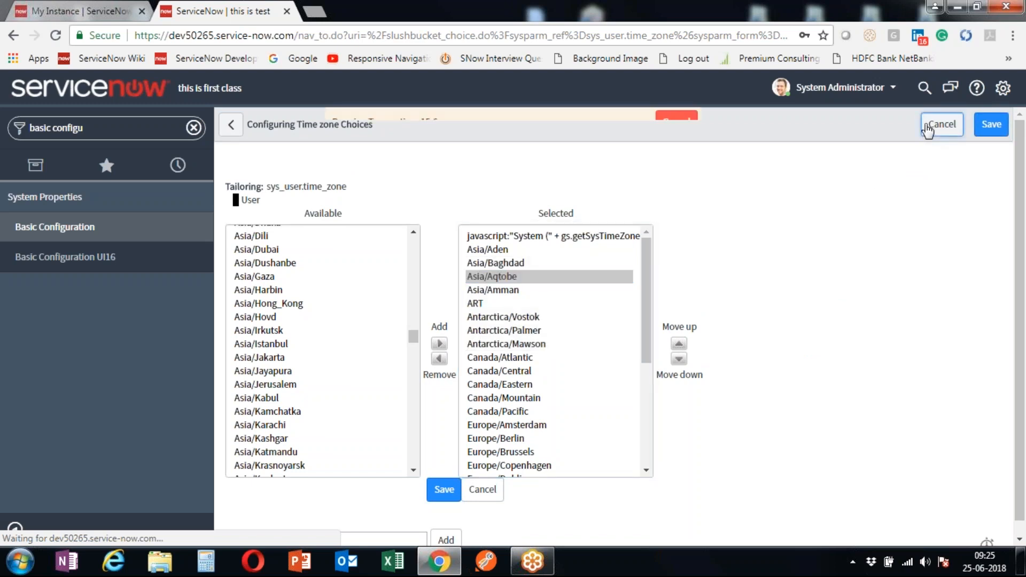
# - Cancel the pending save and open Basic Configuration UI16 under System Properties
pyautogui.click(664, 124)
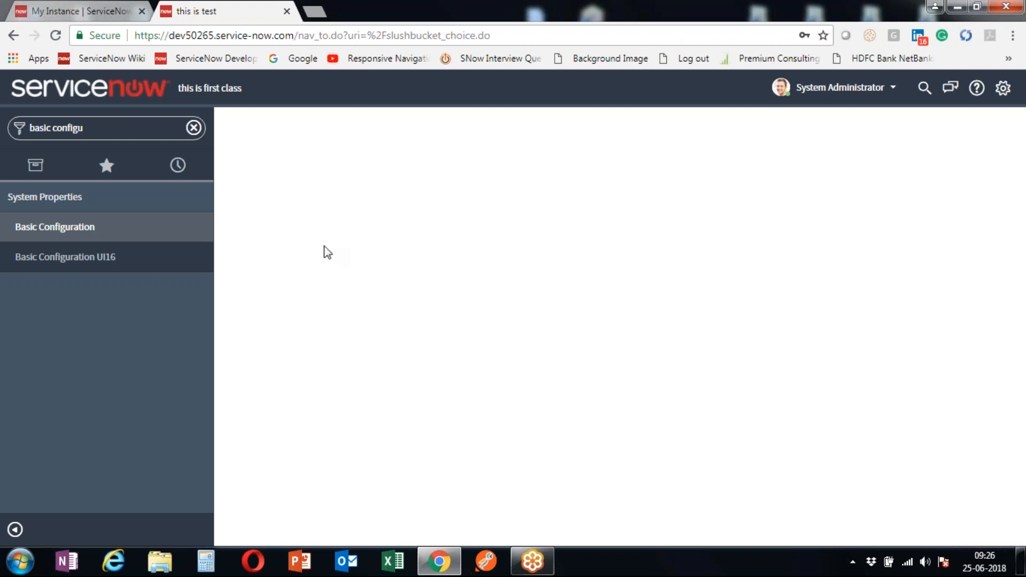
pyautogui.click(103, 262)
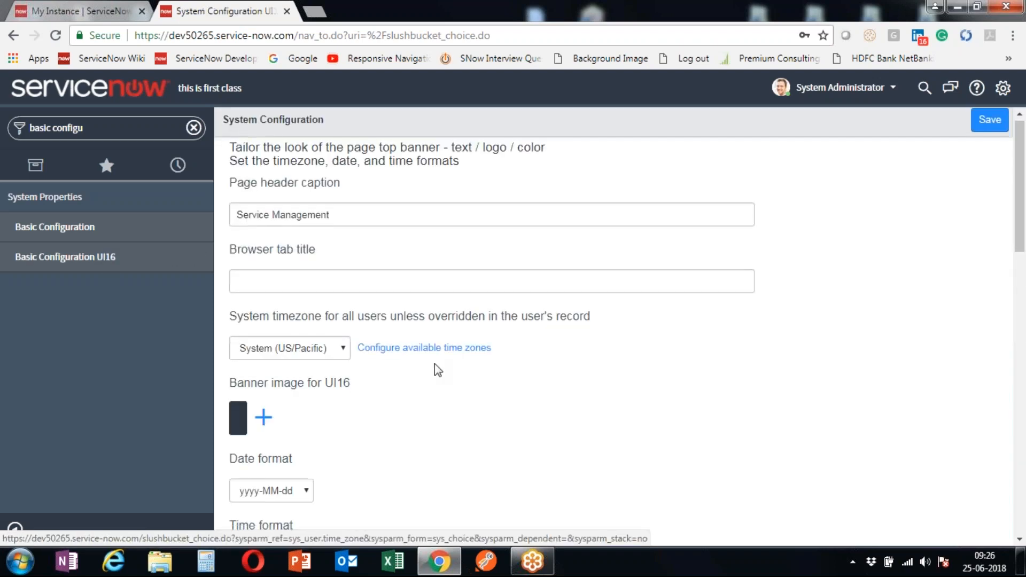
pyautogui.scroll(-5, 435, 364)
pyautogui.scroll(4, 435, 363)
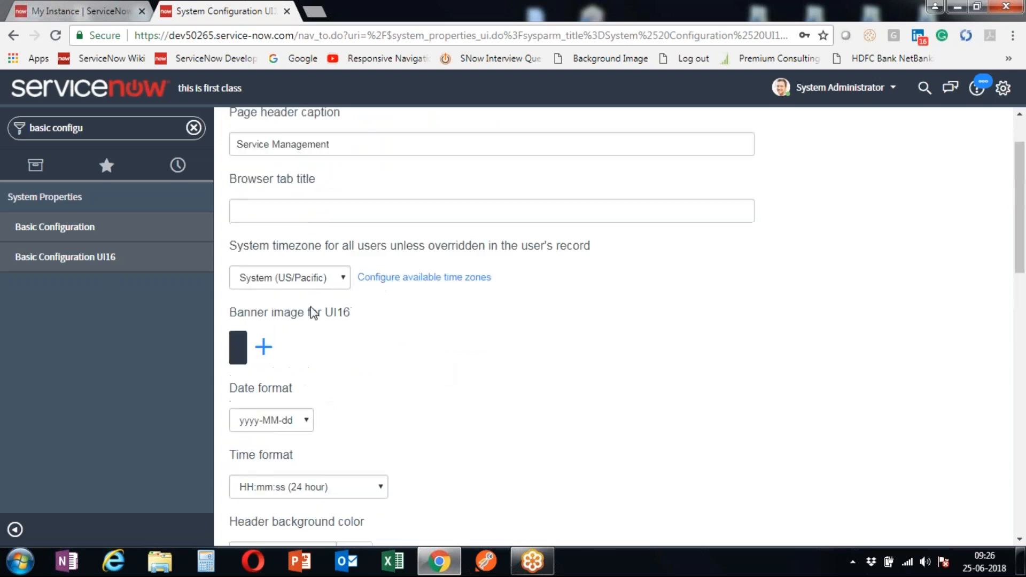
pyautogui.click(294, 278)
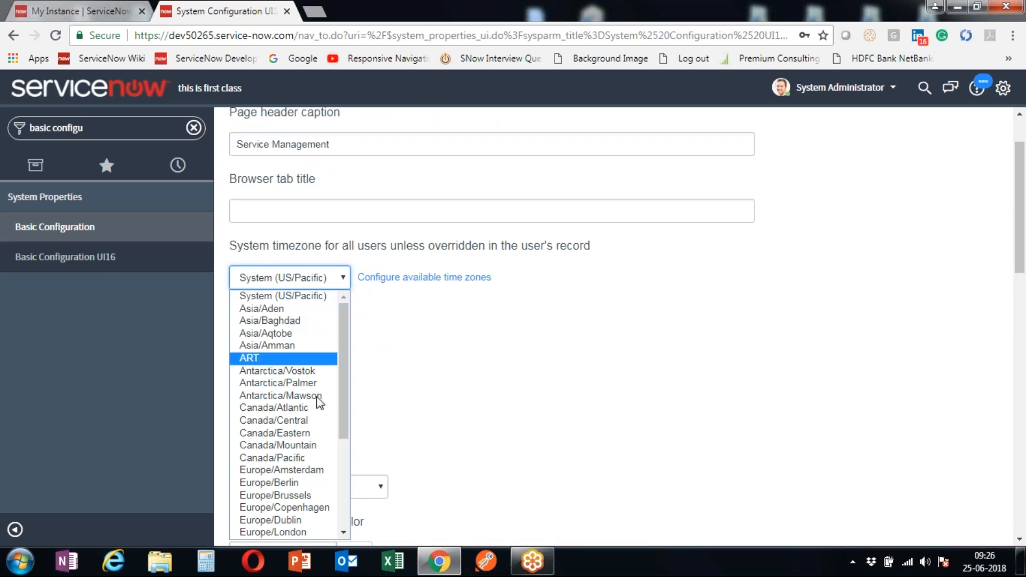
pyautogui.scroll(-3, 316, 406)
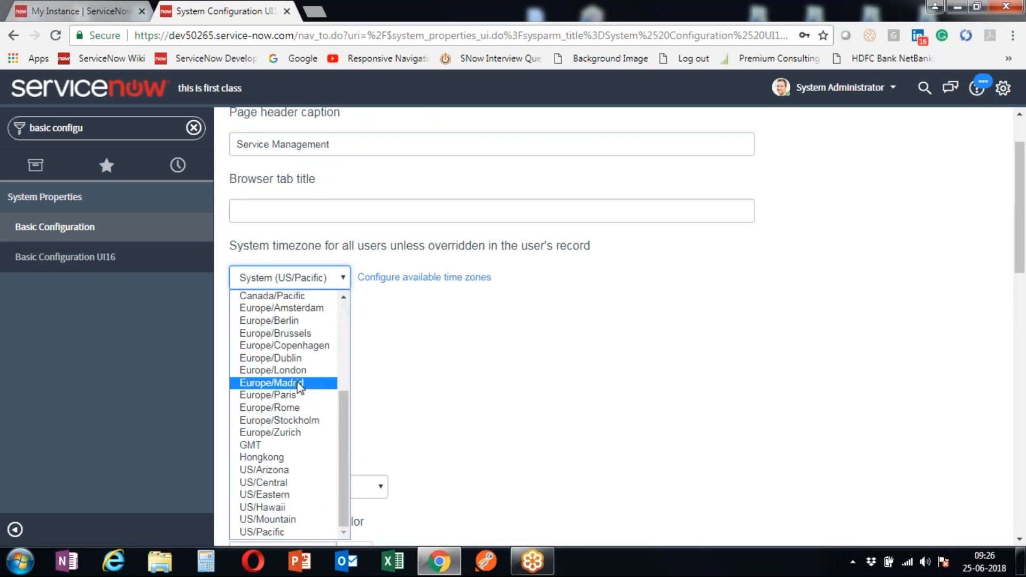
pyautogui.scroll(3, 293, 385)
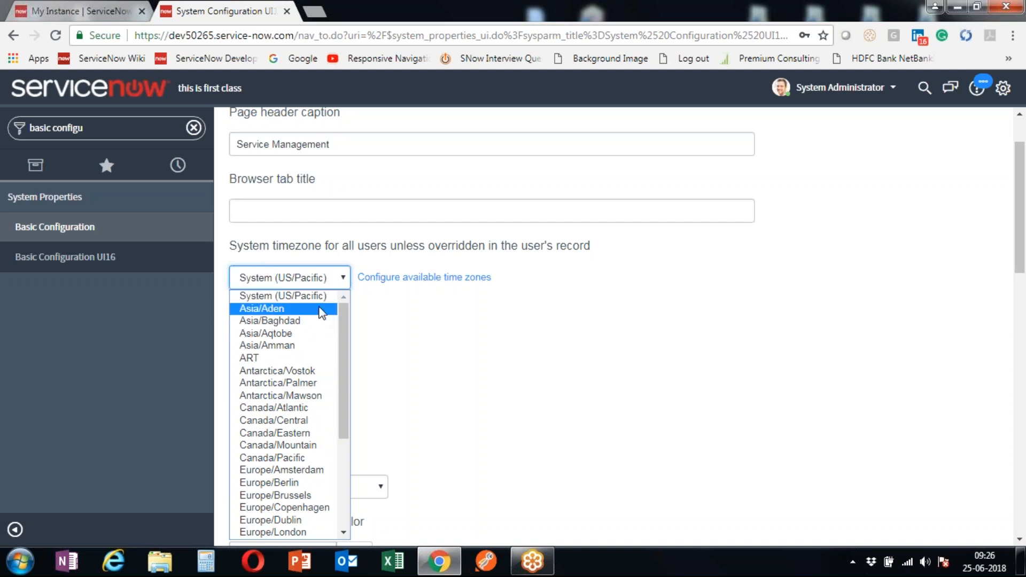
pyautogui.click(444, 340)
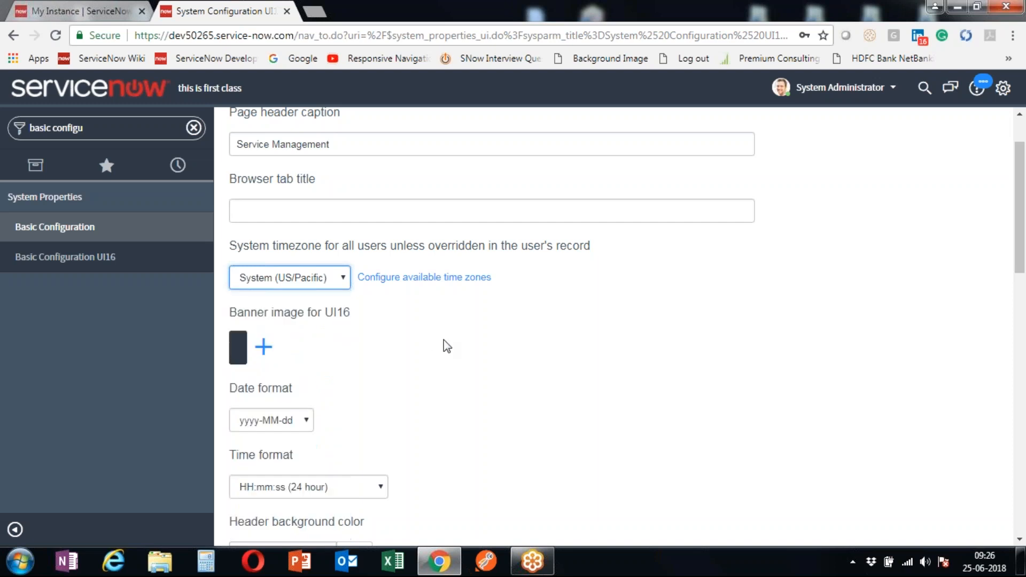
pyautogui.scroll(-3, 444, 342)
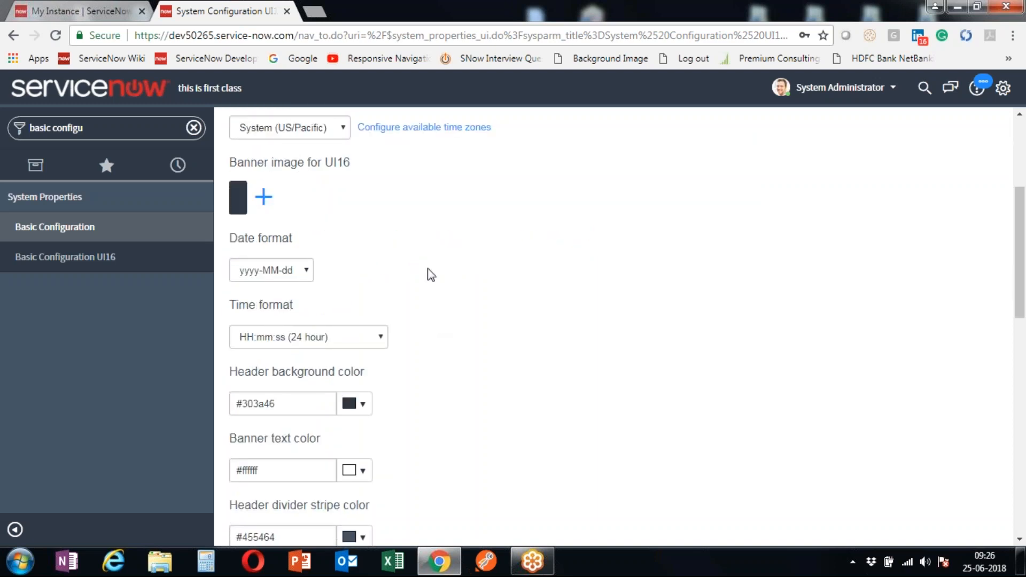
pyautogui.scroll(-8, 335, 206)
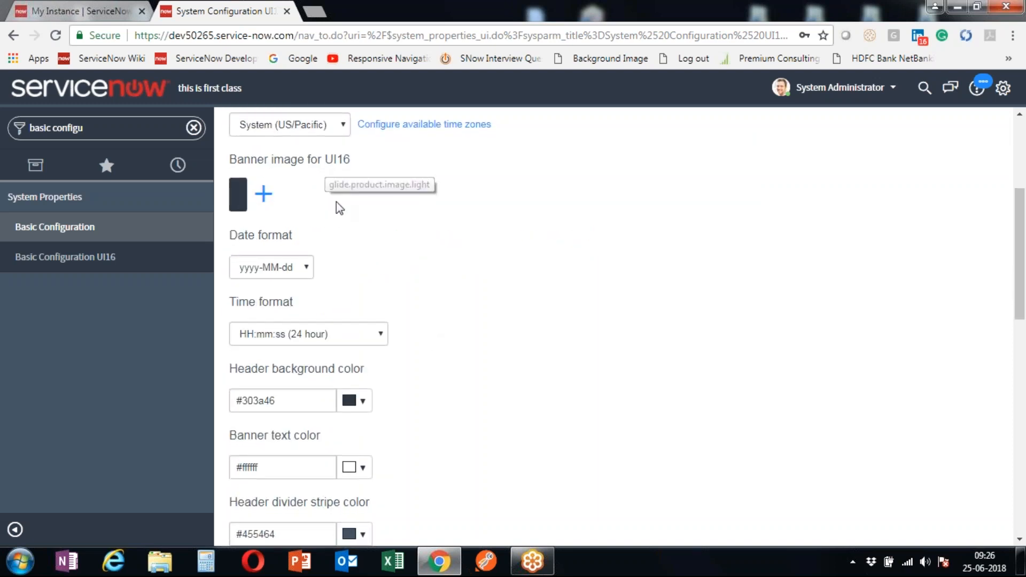
pyautogui.scroll(-5, 352, 252)
pyautogui.scroll(15, 351, 252)
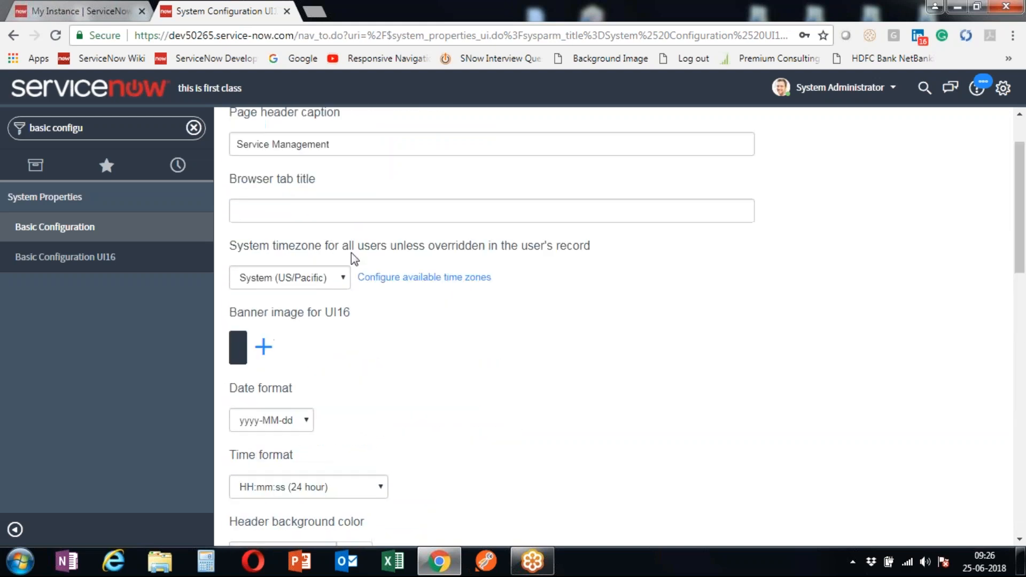
pyautogui.scroll(-3, 331, 262)
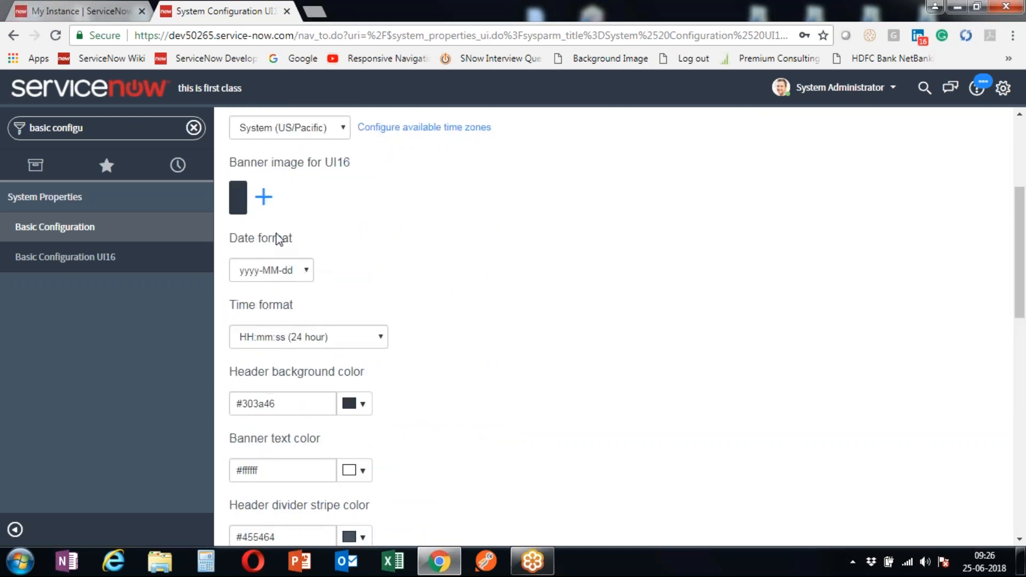
pyautogui.moveTo(249, 241); pyautogui.dragTo(309, 245)
# - Upload the onwdc logo as the Banner image and save the Basic Configuration properties
pyautogui.click(78, 230)
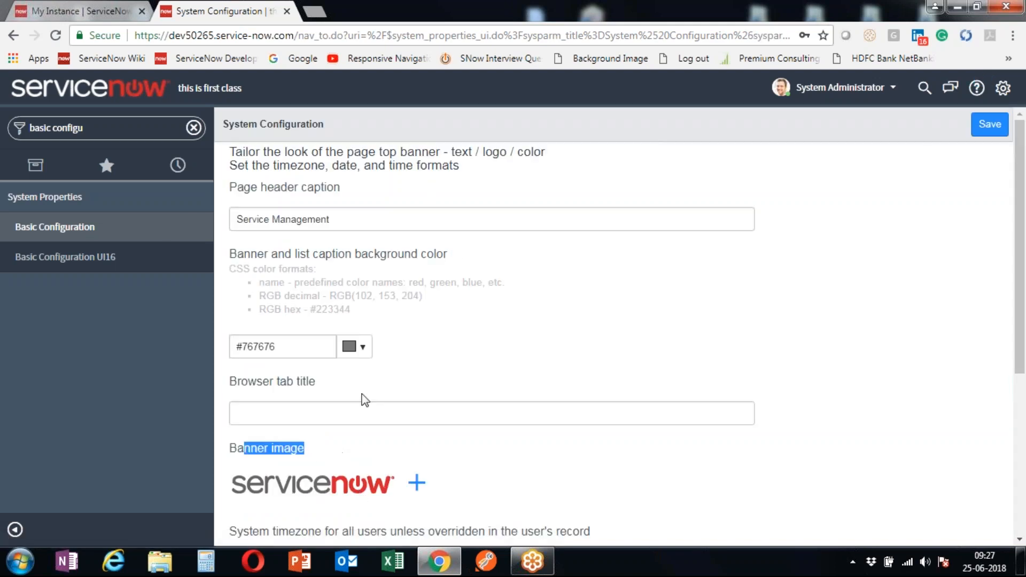
pyautogui.scroll(-3, 365, 400)
pyautogui.click(417, 334)
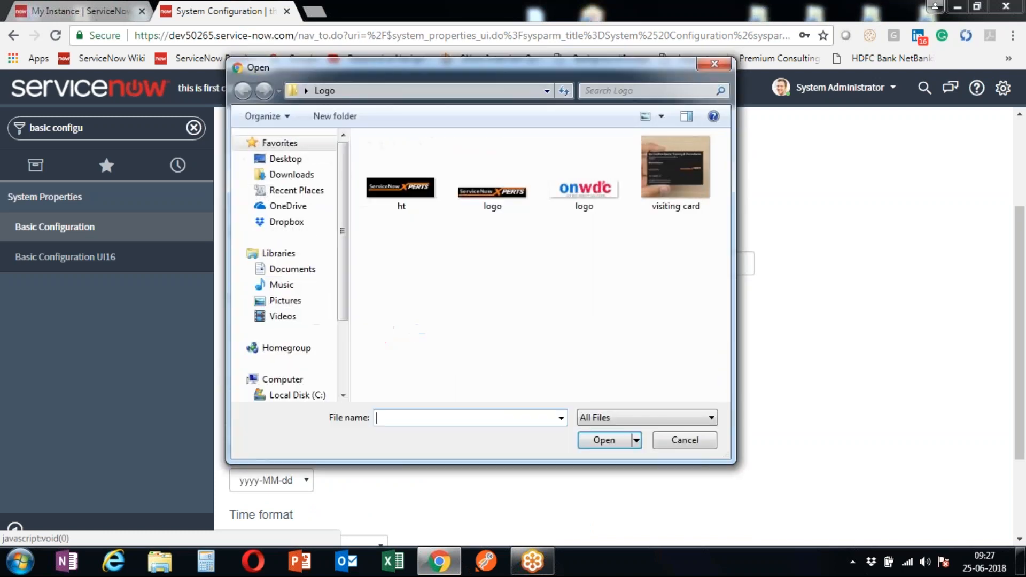
pyautogui.doubleClick(590, 192)
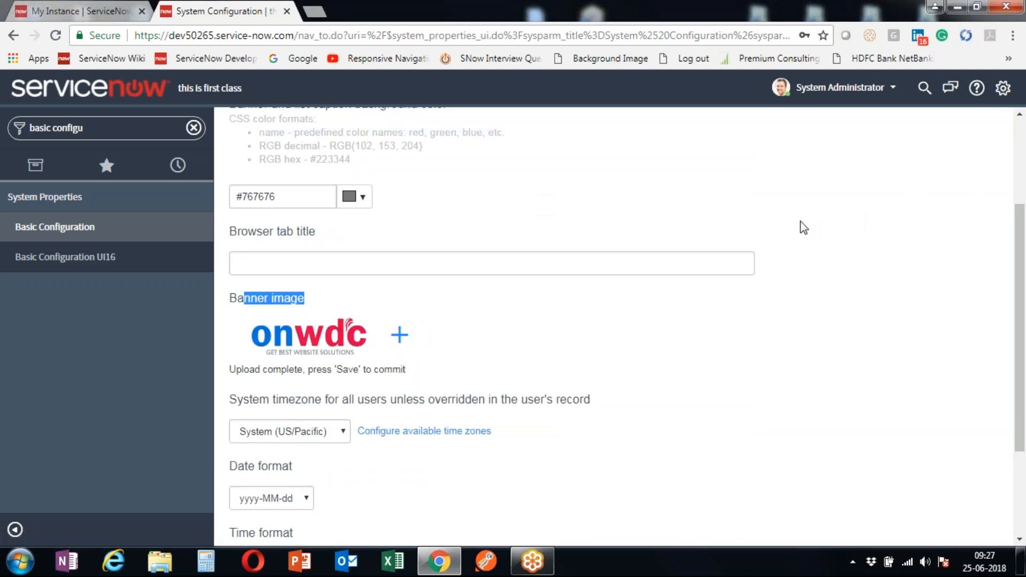
pyautogui.scroll(-3, 800, 222)
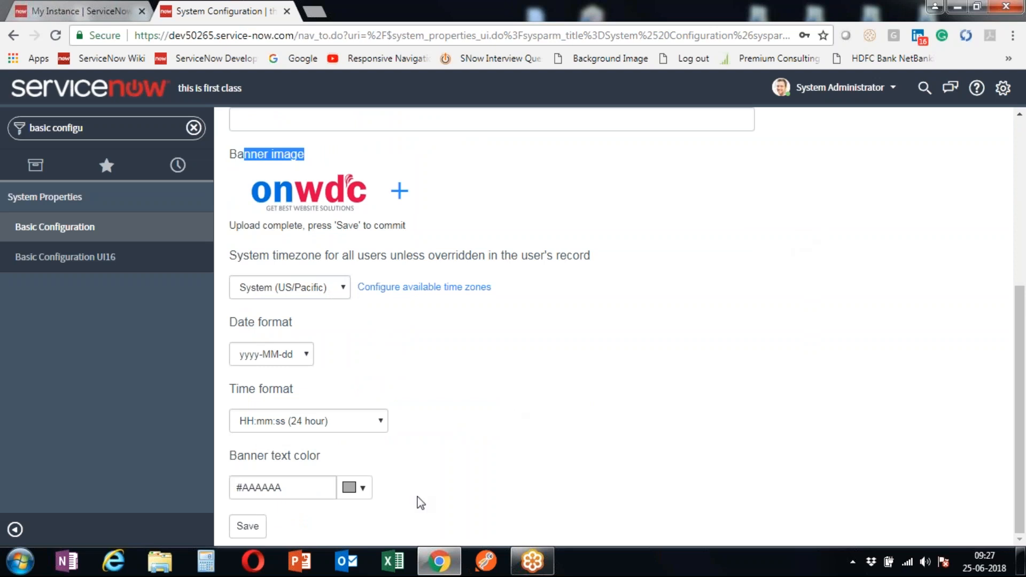
pyautogui.click(247, 533)
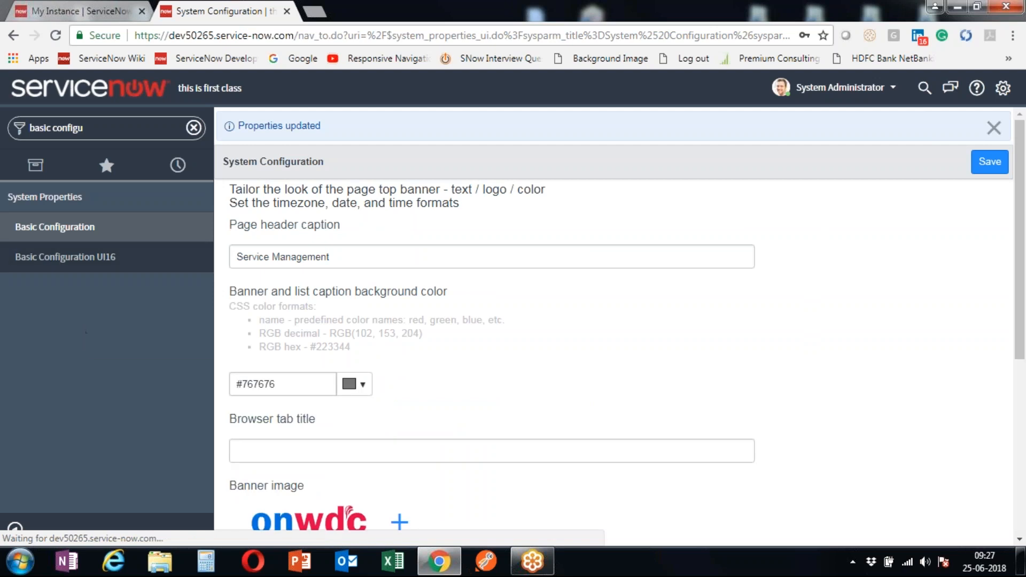
pyautogui.rightClick(90, 360)
# - Reload the page so the header shows the new onwdc banner
pyautogui.click(121, 407)
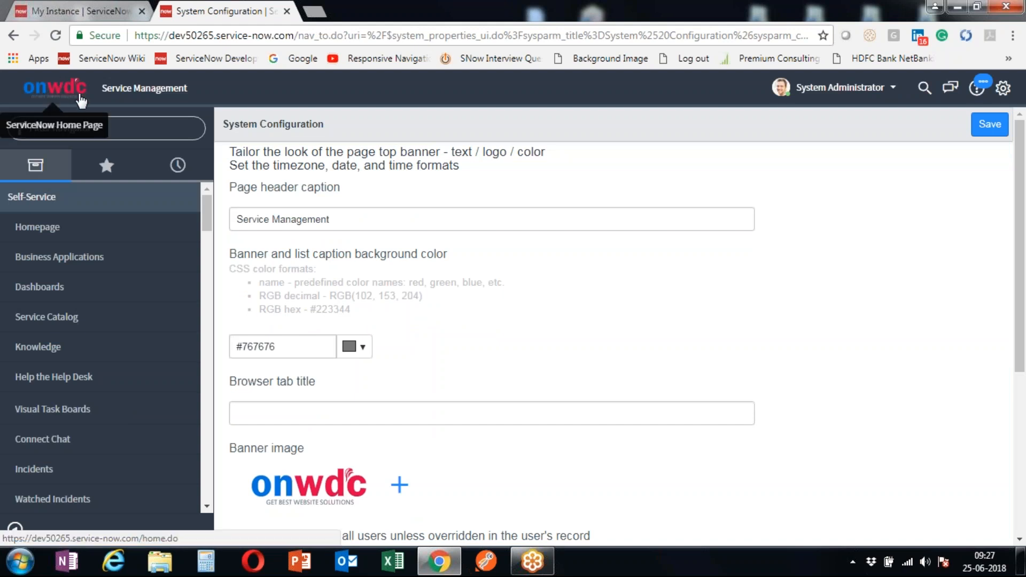
pyautogui.moveTo(98, 89); pyautogui.dragTo(273, 104)
pyautogui.click(273, 104)
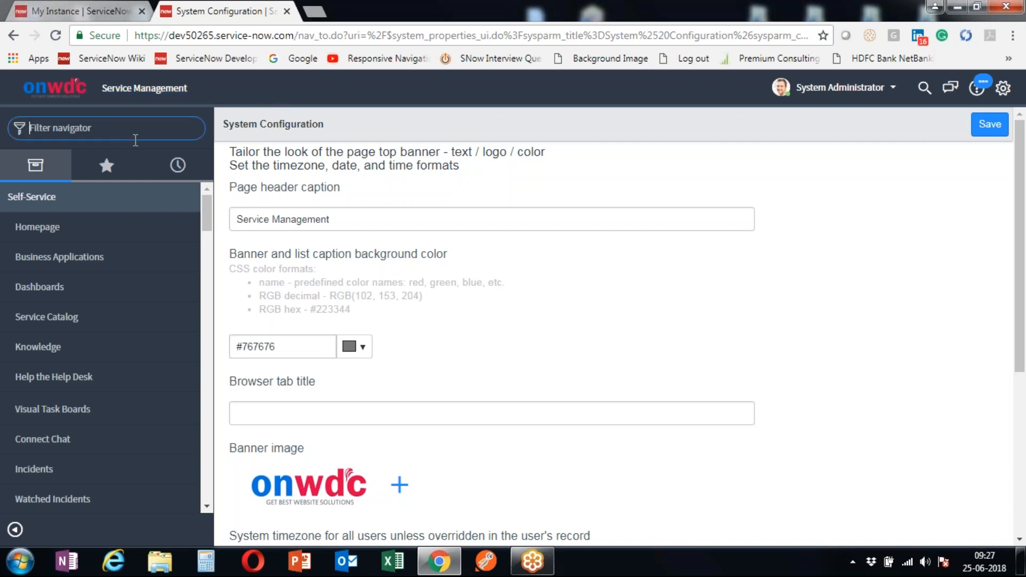
# - Filter the navigator for 'basic' and open Basic Configuration UI16
pyautogui.write('basic')
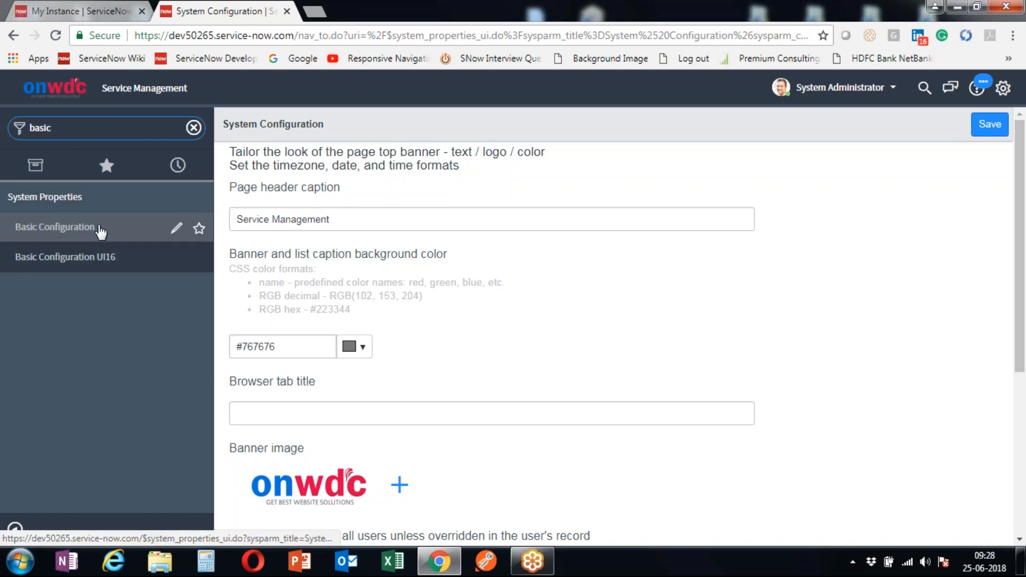
pyautogui.scroll(-5, 430, 315)
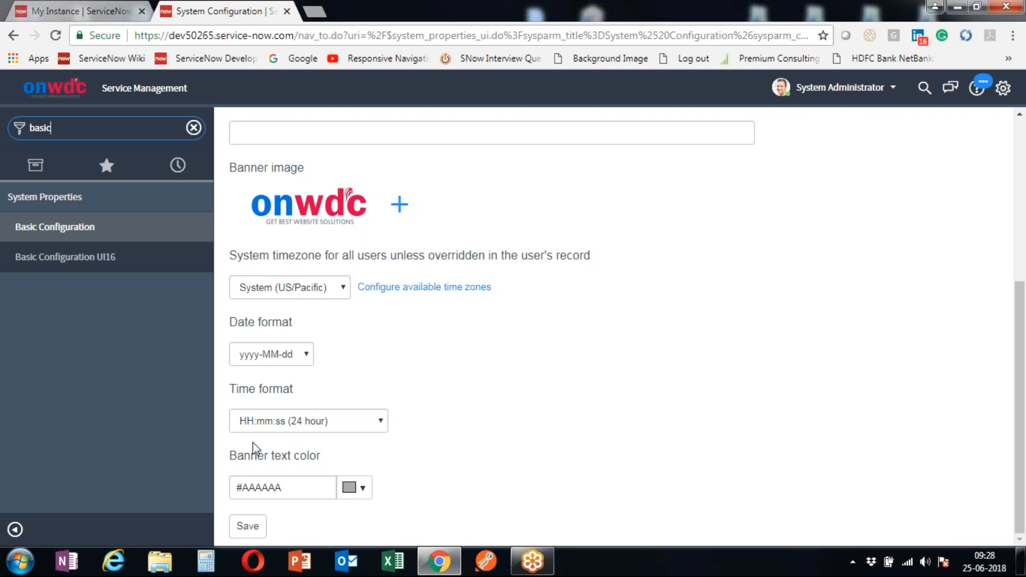
pyautogui.moveTo(237, 323); pyautogui.dragTo(296, 327)
pyautogui.moveTo(236, 389); pyautogui.dragTo(319, 448)
pyautogui.moveTo(228, 459); pyautogui.dragTo(543, 459)
pyautogui.click(551, 458)
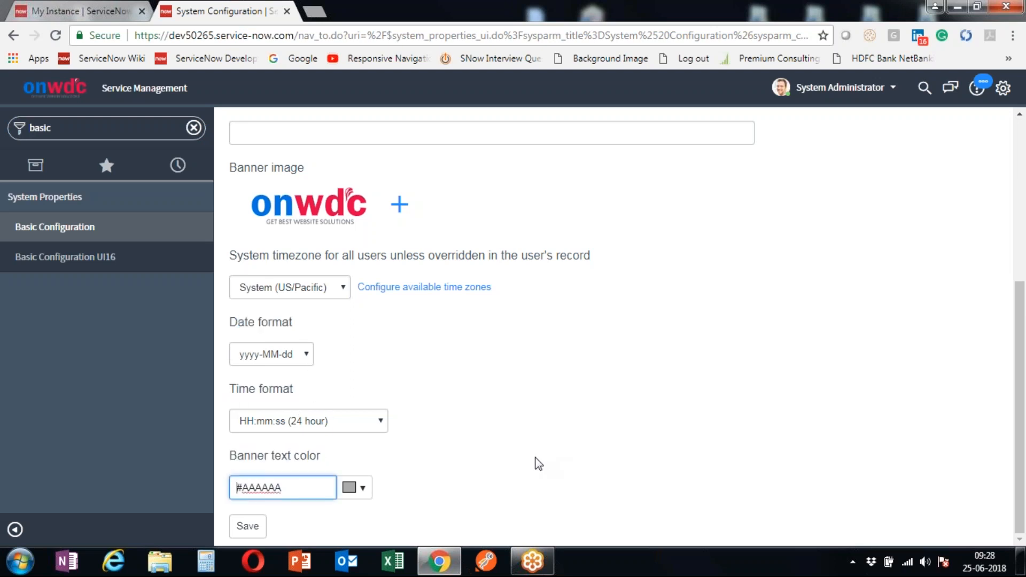
pyautogui.click(109, 262)
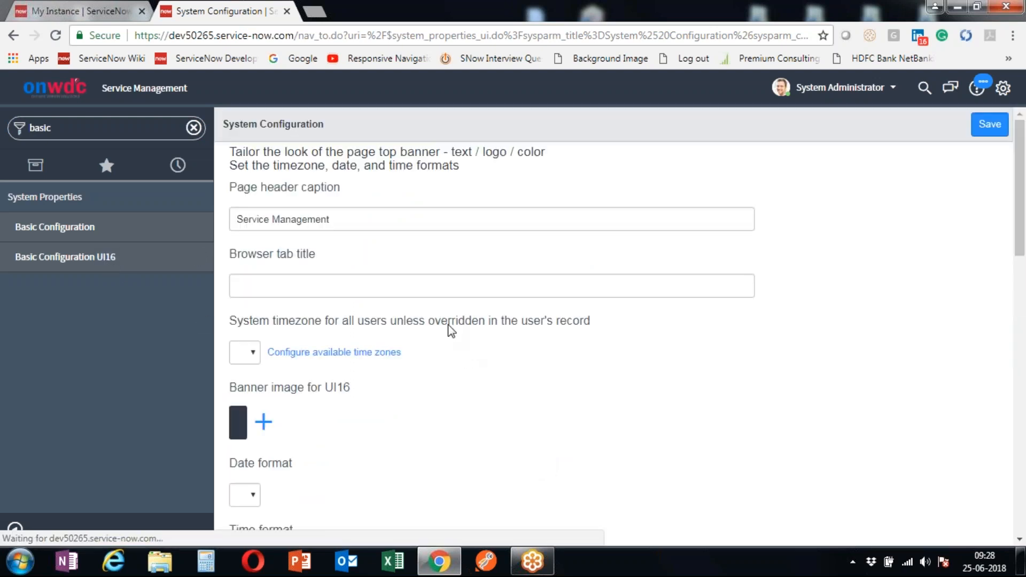
# - Scroll to the colour settings and select the Header background value #303a46
pyautogui.scroll(-3, 383, 280)
pyautogui.scroll(-4, 376, 293)
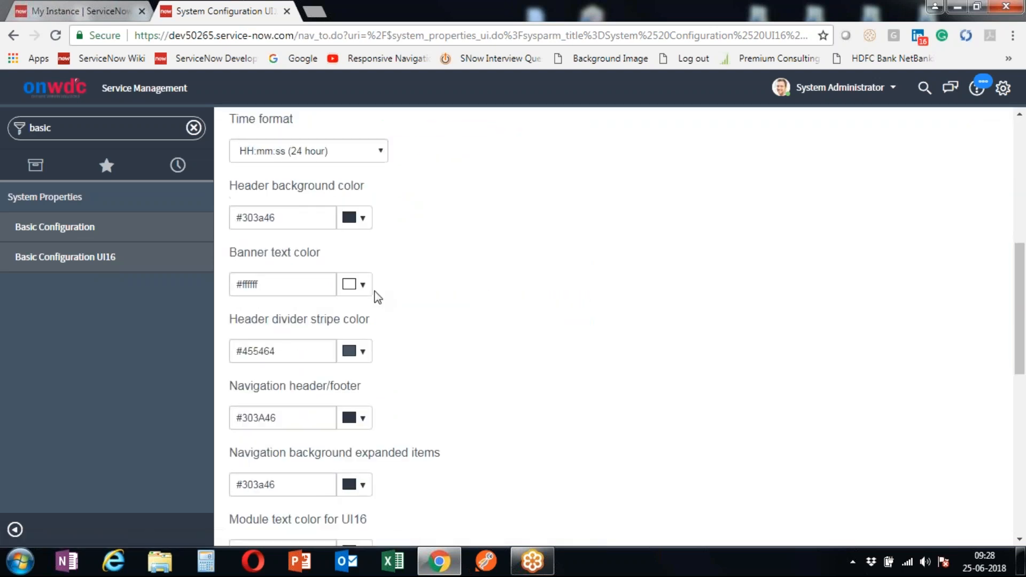
pyautogui.moveTo(231, 147); pyautogui.dragTo(512, 173)
pyautogui.click(511, 172)
pyautogui.moveTo(275, 179); pyautogui.dragTo(217, 188)
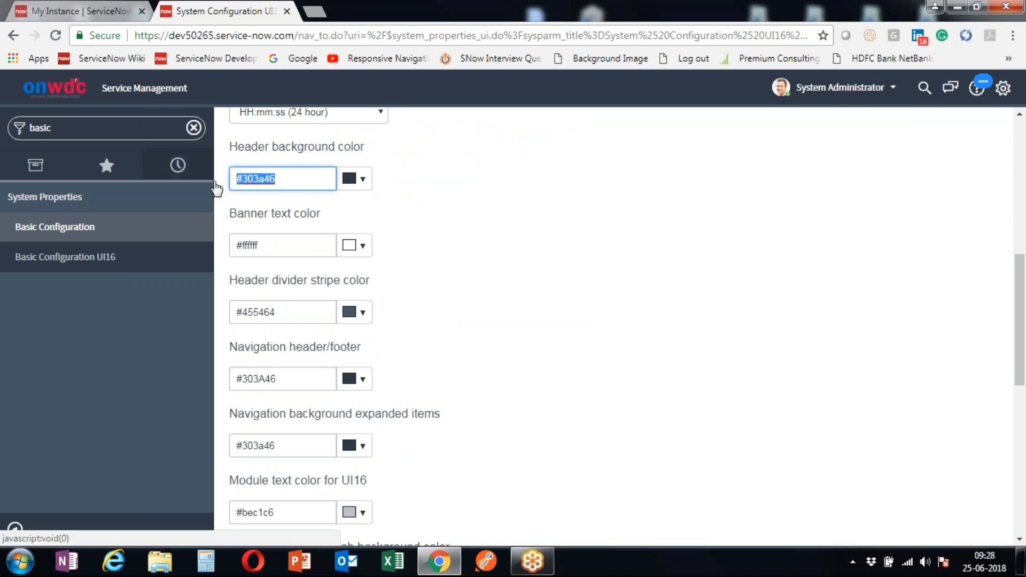
pyautogui.click(374, 149)
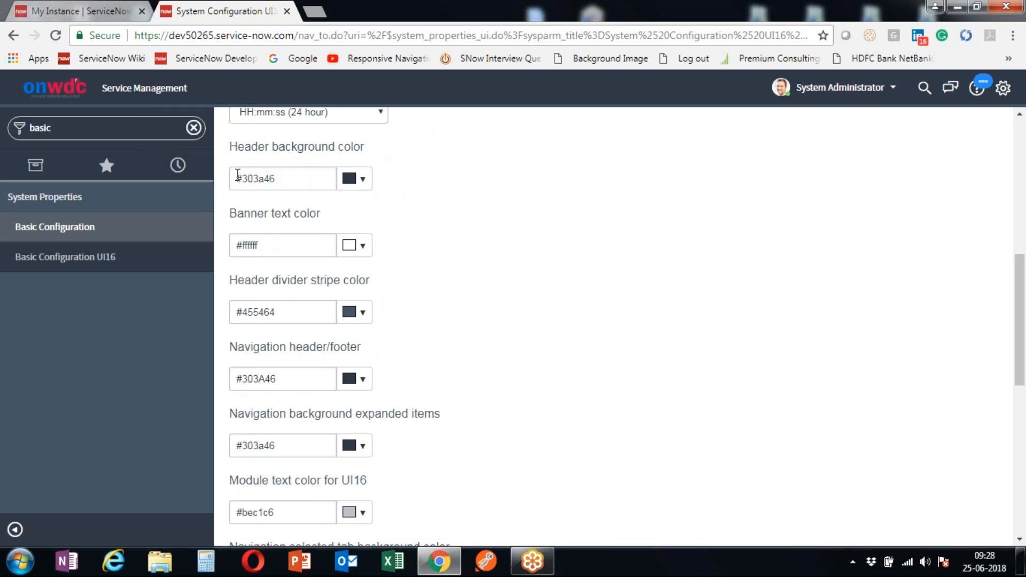
pyautogui.moveTo(235, 179); pyautogui.dragTo(299, 184)
pyautogui.hotkey('ctrl', 'c')
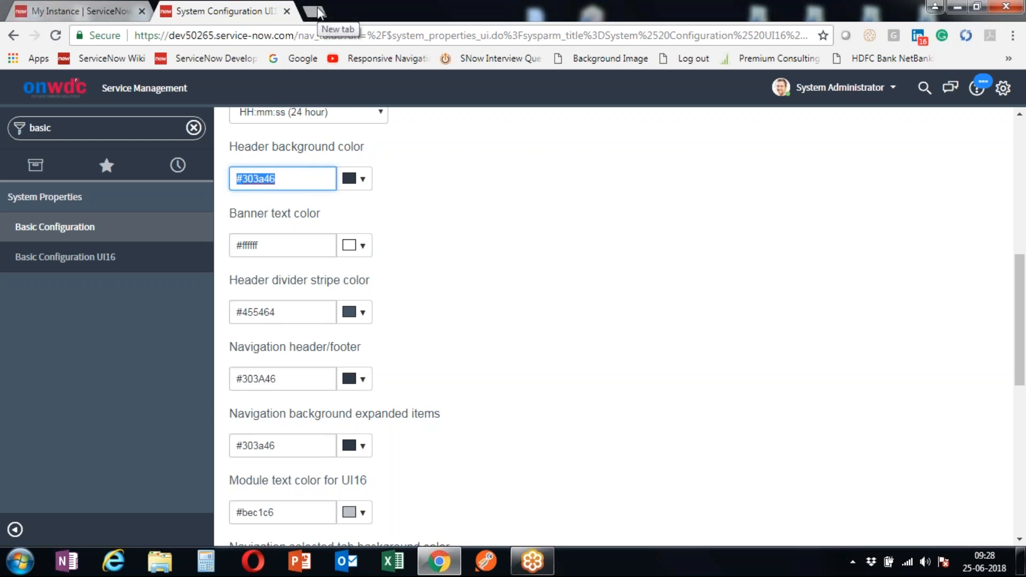
pyautogui.scroll(-3, 317, 279)
pyautogui.scroll(2, 317, 280)
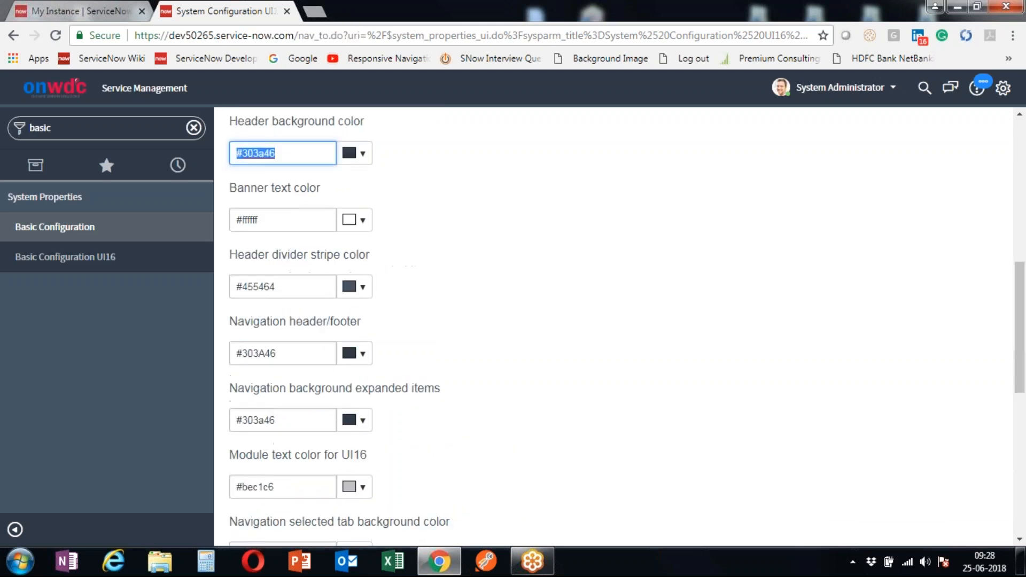
pyautogui.scroll(5, 337, 369)
pyautogui.scroll(-3, 336, 369)
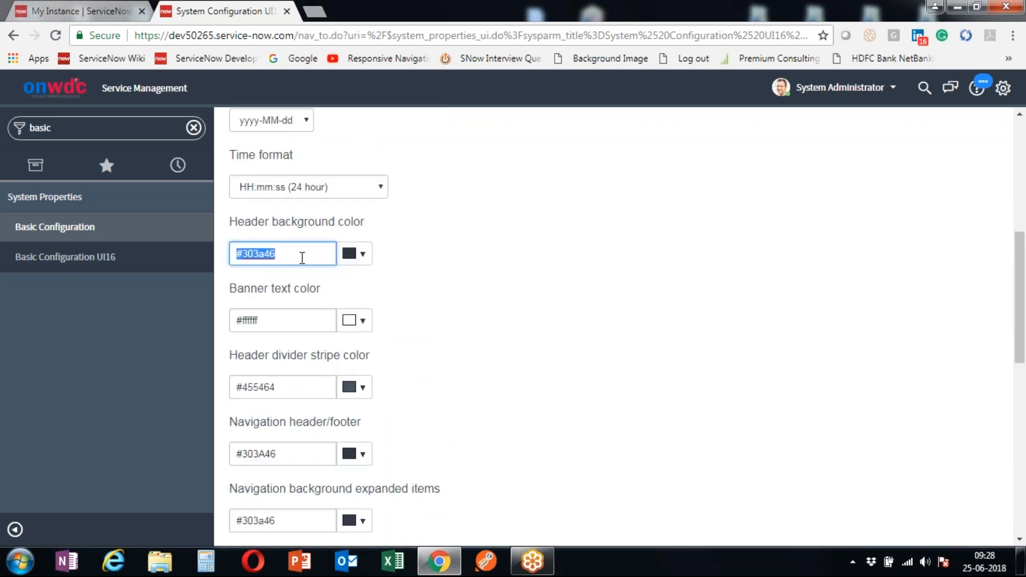
# - Try a white header background in the colour picker, then paste back #303a46
pyautogui.click(354, 255)
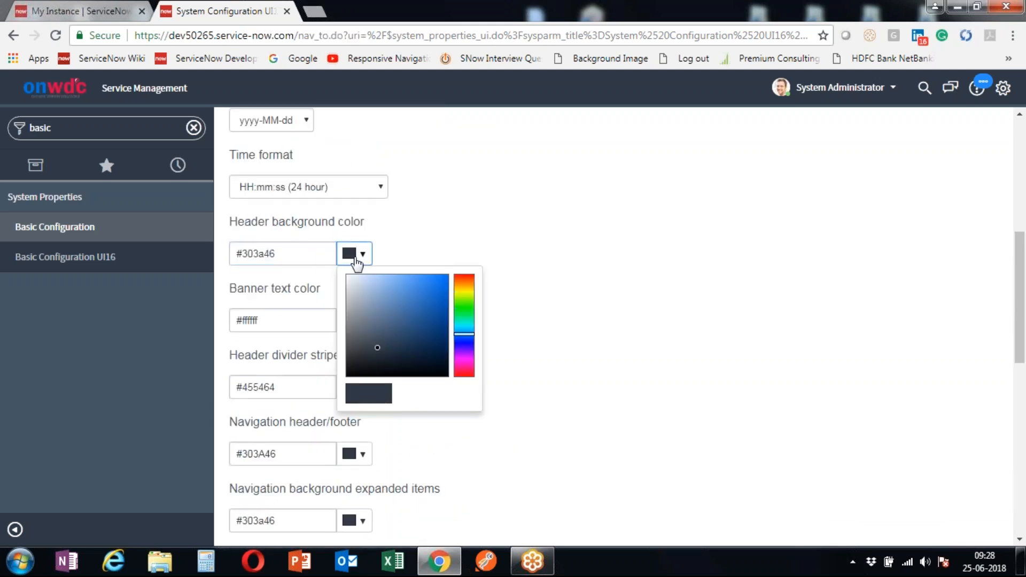
pyautogui.click(375, 346)
pyautogui.moveTo(376, 345)
pyautogui.mouseDown()
pyautogui.moveTo(344, 291)
pyautogui.moveTo(335, 342)
pyautogui.moveTo(352, 278)
pyautogui.moveTo(396, 282)
pyautogui.moveTo(353, 275)
pyautogui.moveTo(422, 287)
pyautogui.moveTo(377, 318)
pyautogui.moveTo(399, 332)
pyautogui.moveTo(402, 300)
pyautogui.moveTo(378, 320)
pyautogui.moveTo(345, 274)
pyautogui.mouseUp()
pyautogui.click(517, 292)
pyautogui.moveTo(291, 255); pyautogui.dragTo(202, 257)
pyautogui.hotkey('ctrl', 'v')
pyautogui.click(457, 266)
pyautogui.scroll(-2, 463, 256)
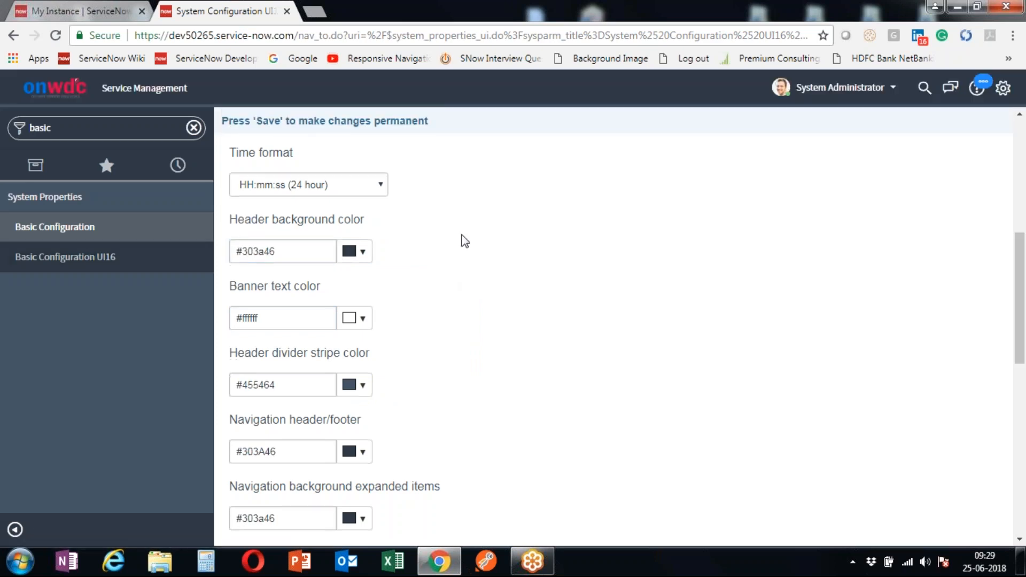
pyautogui.moveTo(238, 213); pyautogui.dragTo(321, 217)
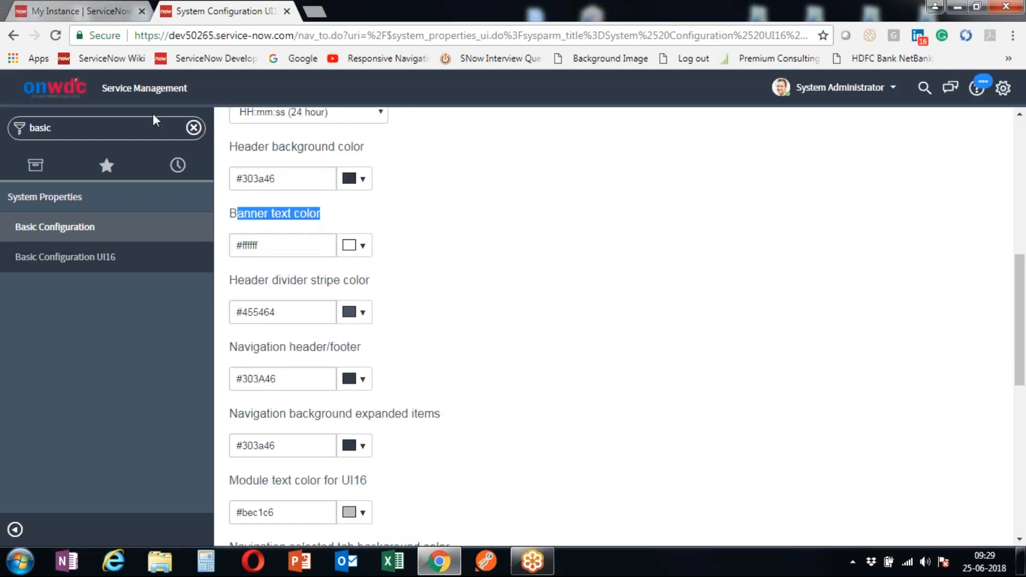
pyautogui.moveTo(99, 89); pyautogui.dragTo(187, 89)
pyautogui.click(220, 96)
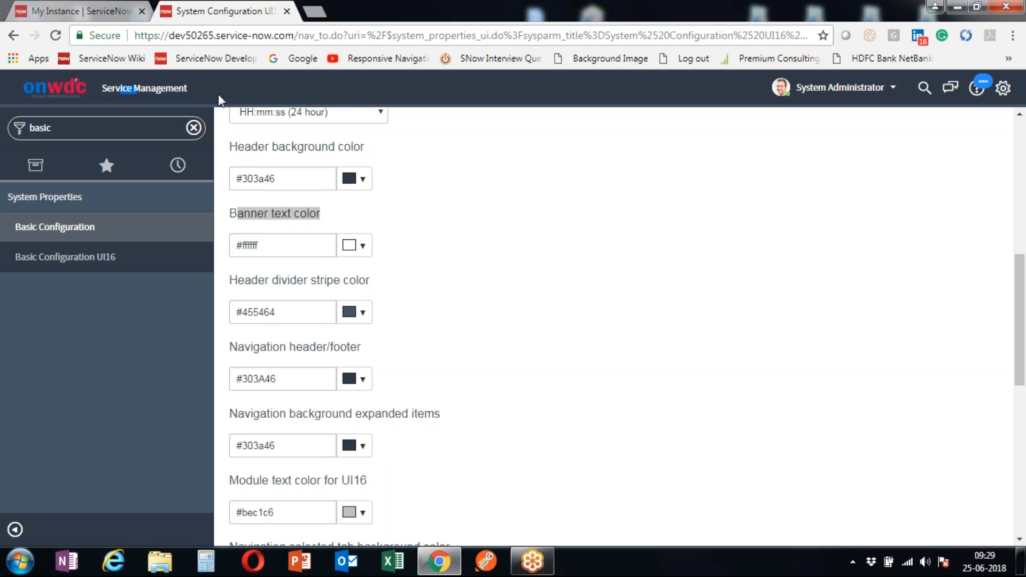
pyautogui.click(323, 251)
pyautogui.hotkey('ctrl', 'a')
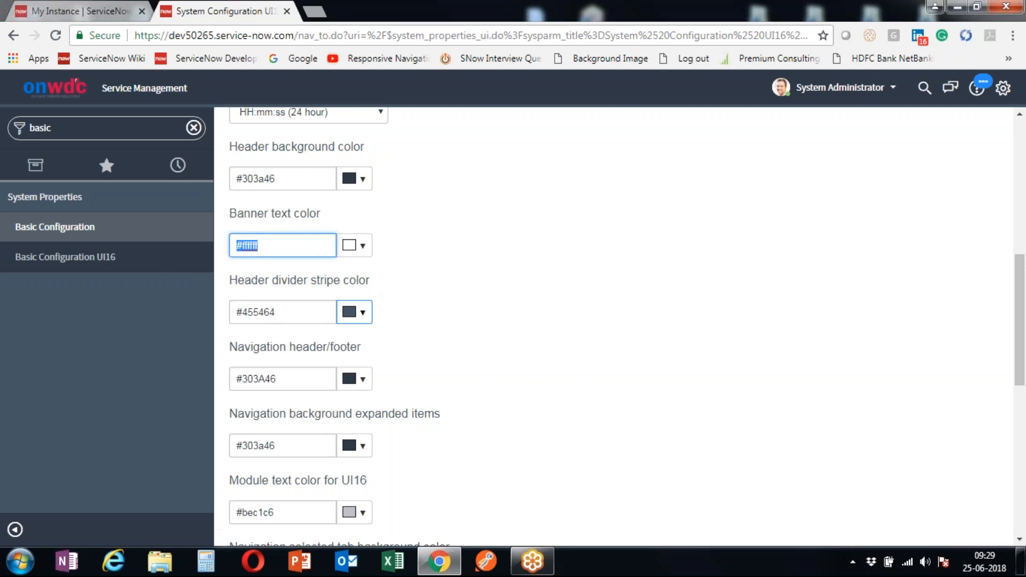
pyautogui.click(355, 245)
pyautogui.moveTo(370, 299); pyautogui.dragTo(419, 336)
pyautogui.click(597, 321)
pyautogui.doubleClick(256, 246)
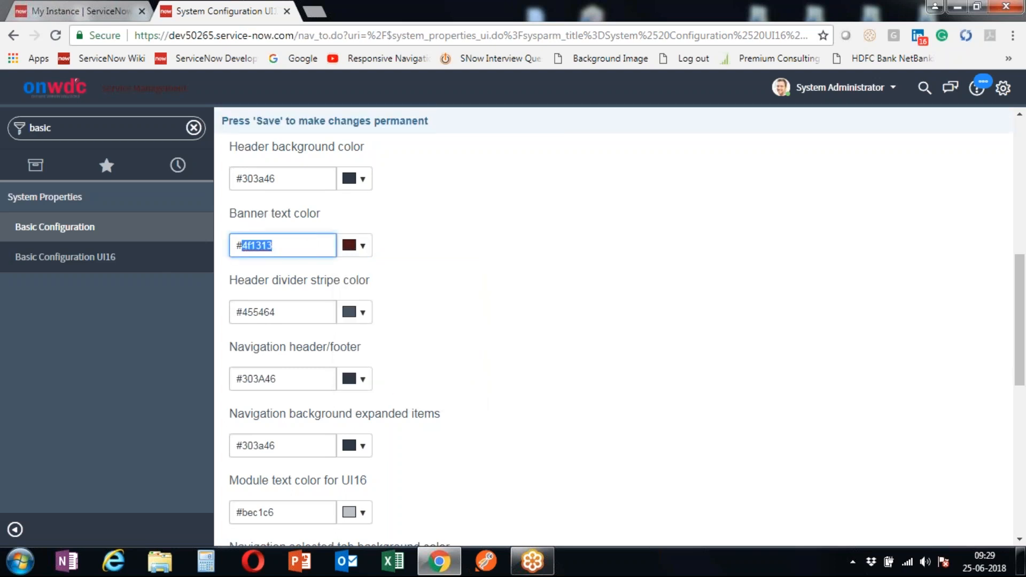
pyautogui.write('ffffff')
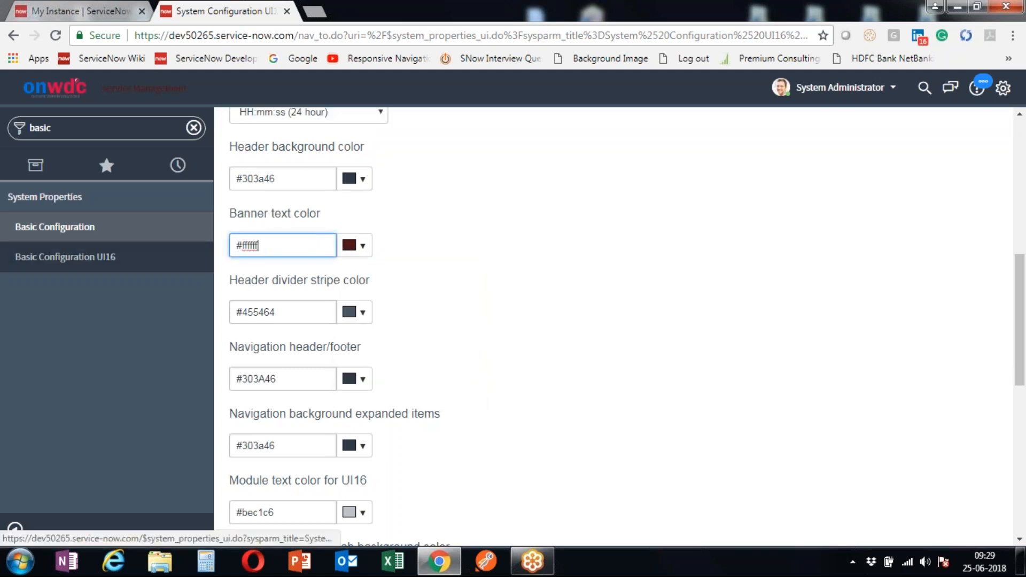
pyautogui.click(481, 303)
pyautogui.scroll(-2, 458, 252)
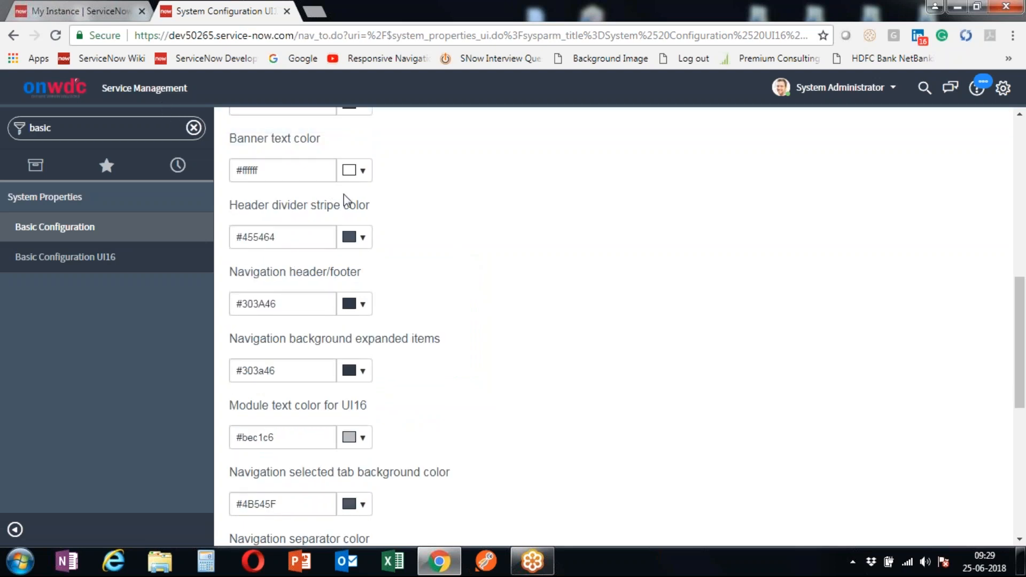
pyautogui.click(281, 237)
pyautogui.hotkey('ctrl', 'a')
pyautogui.hotkey('ctrl', 'c')
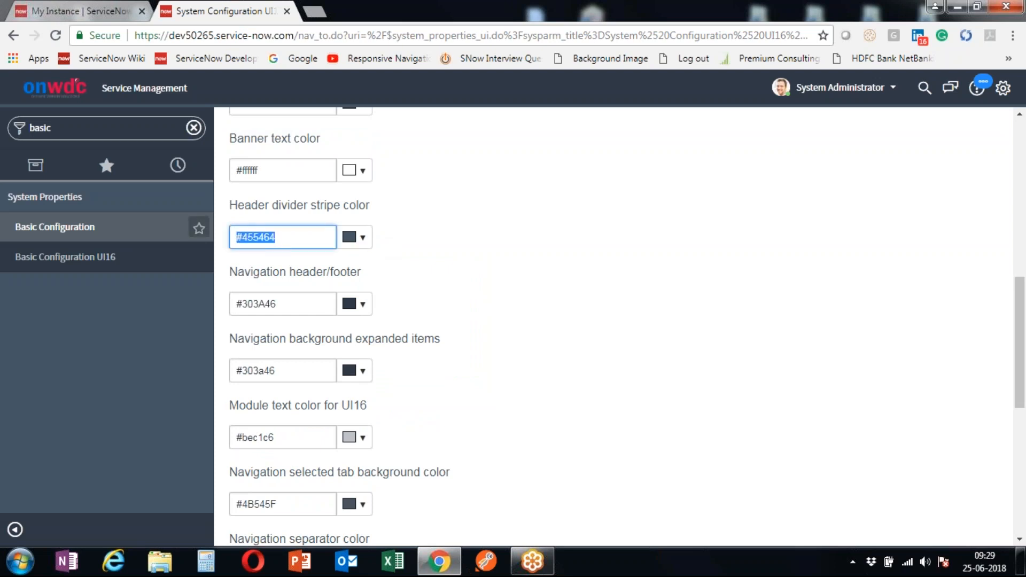
pyautogui.click(367, 238)
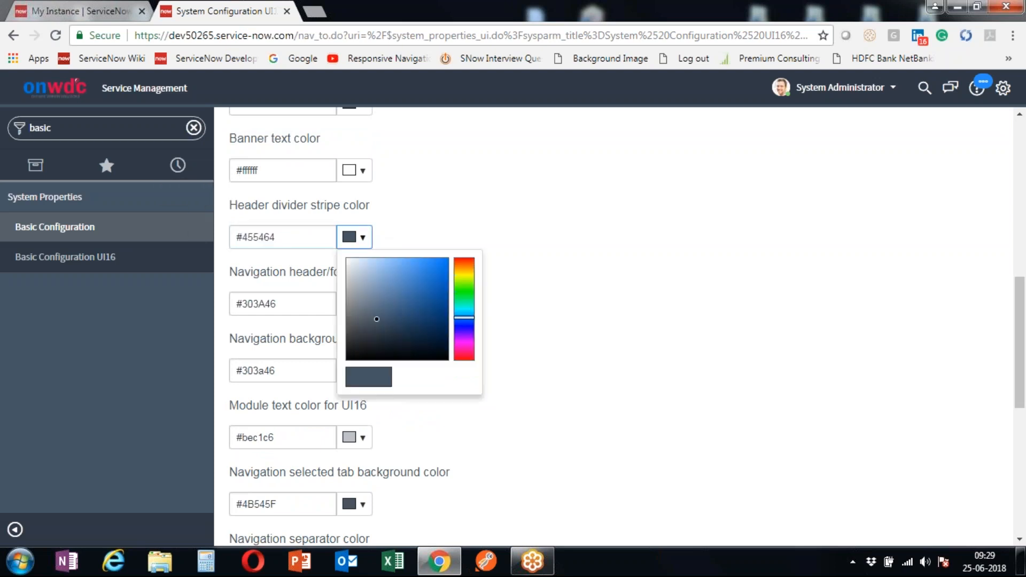
pyautogui.moveTo(376, 313)
pyautogui.mouseDown()
pyautogui.moveTo(357, 271)
pyautogui.moveTo(390, 285)
pyautogui.moveTo(345, 258)
pyautogui.moveTo(369, 300)
pyautogui.mouseUp()
pyautogui.click(576, 316)
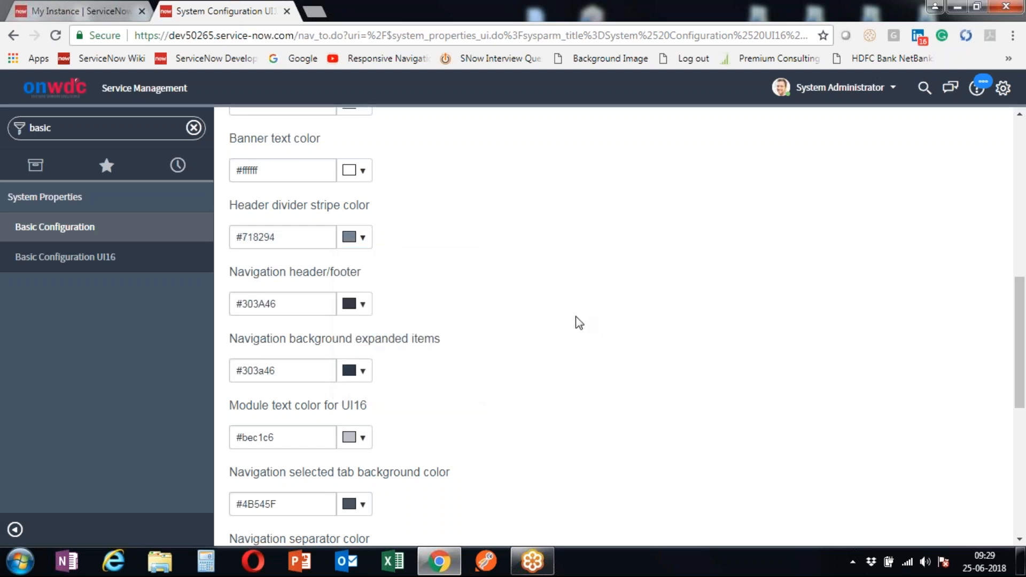
pyautogui.tripleClick(303, 237)
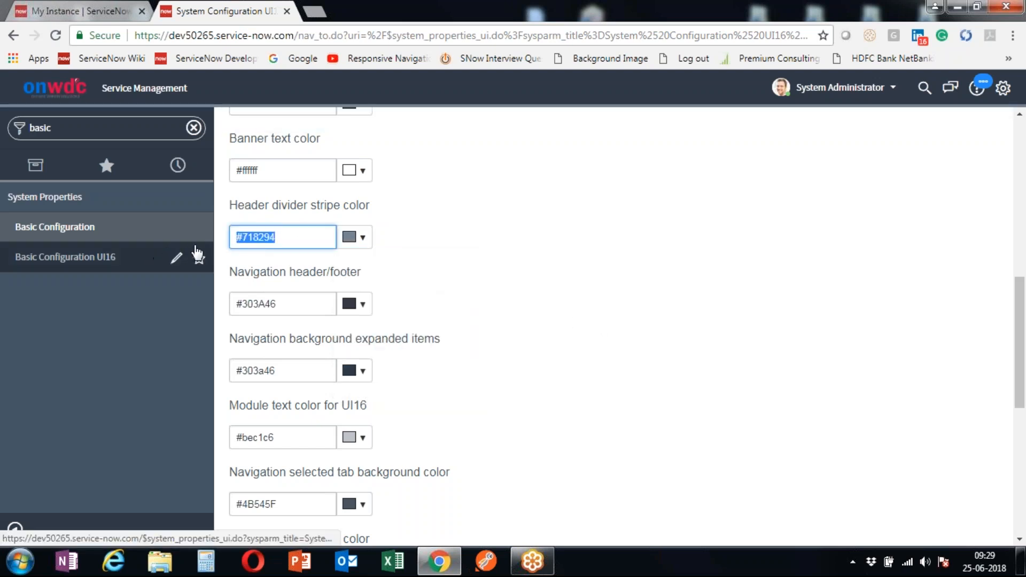
pyautogui.hotkey('ctrl', 'v')
pyautogui.click(467, 262)
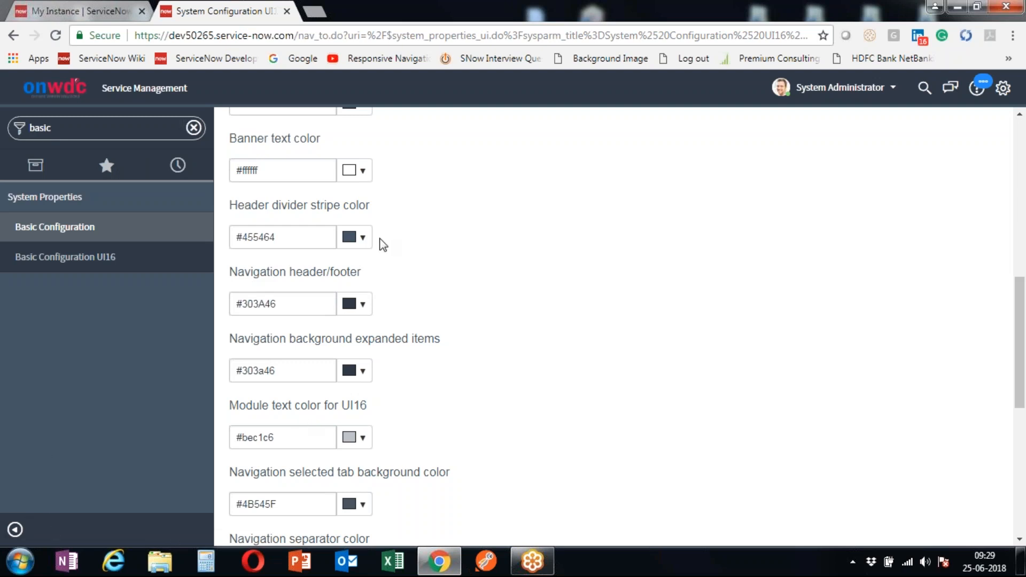
pyautogui.click(358, 237)
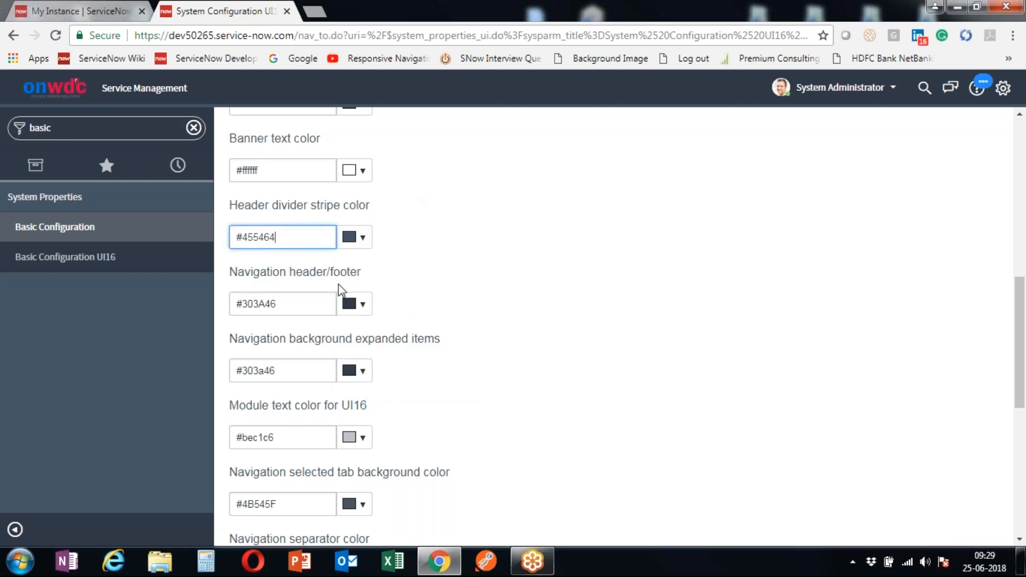
pyautogui.click(342, 311)
pyautogui.moveTo(279, 304); pyautogui.dragTo(233, 305)
pyautogui.hotkey('ctrl', 'c')
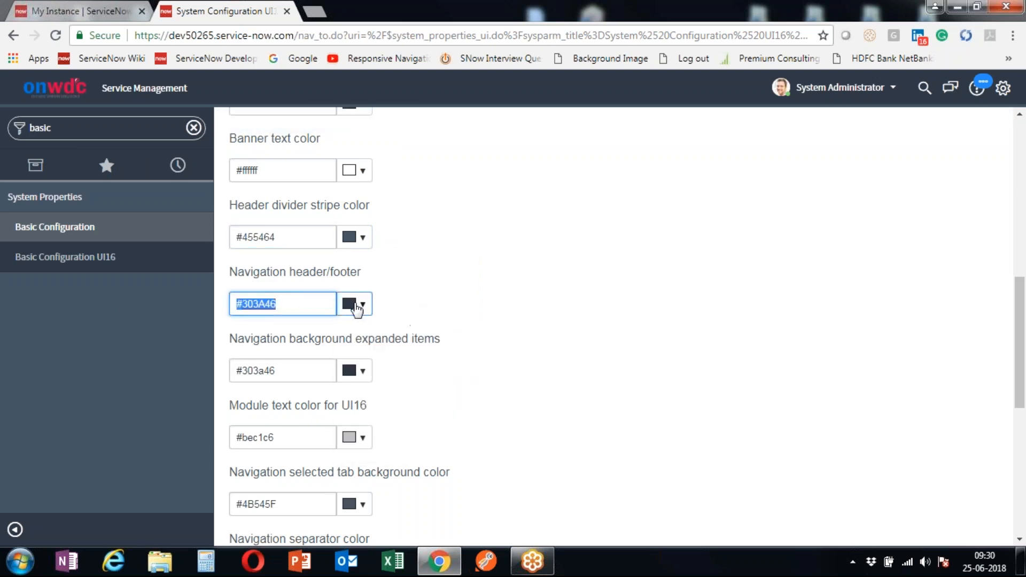
pyautogui.click(354, 304)
pyautogui.moveTo(377, 405)
pyautogui.mouseDown()
pyautogui.moveTo(355, 327)
pyautogui.moveTo(371, 351)
pyautogui.moveTo(437, 367)
pyautogui.moveTo(348, 328)
pyautogui.moveTo(380, 416)
pyautogui.moveTo(328, 335)
pyautogui.moveTo(362, 337)
pyautogui.moveTo(366, 375)
pyautogui.moveTo(349, 334)
pyautogui.mouseUp()
pyautogui.click(303, 304)
pyautogui.tripleClick(305, 303)
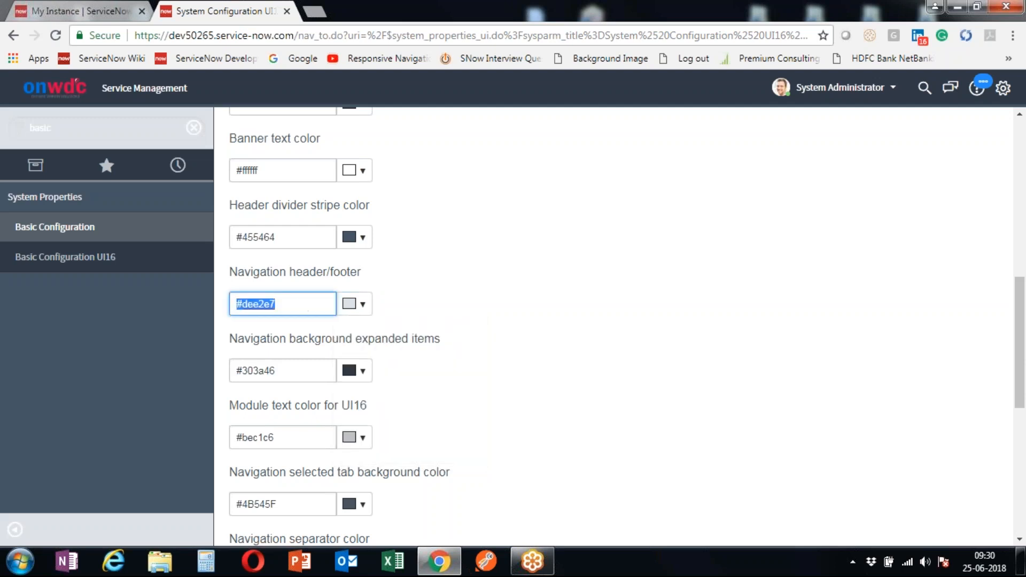
pyautogui.hotkey('ctrl', 'v')
pyautogui.click(484, 316)
pyautogui.scroll(-3, 483, 296)
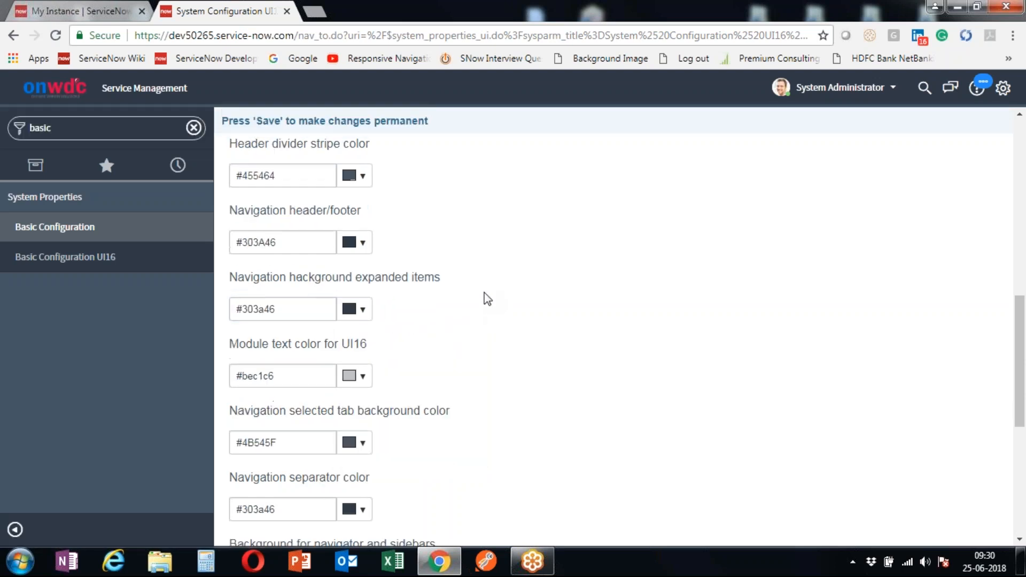
pyautogui.moveTo(237, 190); pyautogui.dragTo(454, 195)
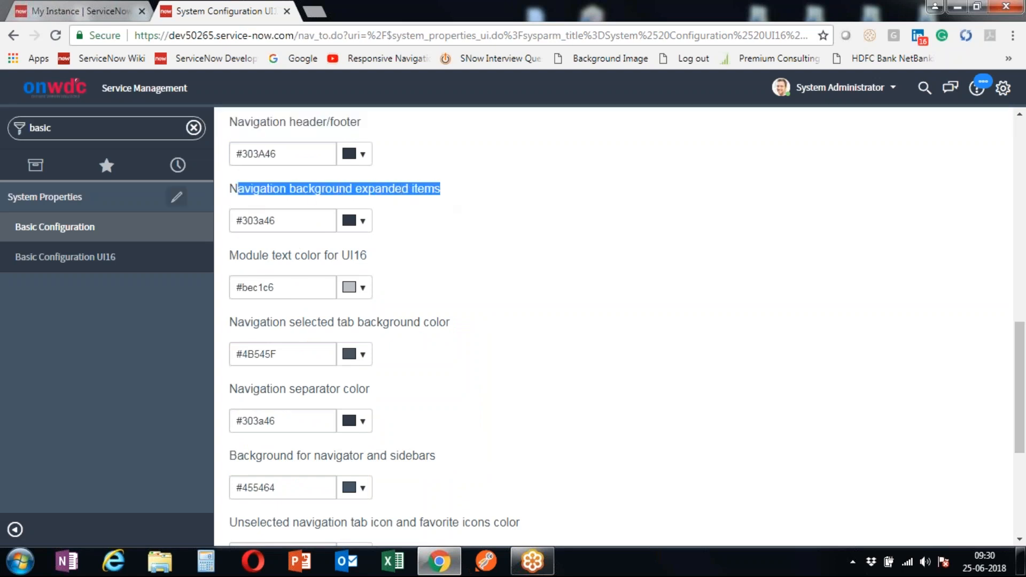
# - Filter the application navigator for 'Incident'
pyautogui.click(36, 167)
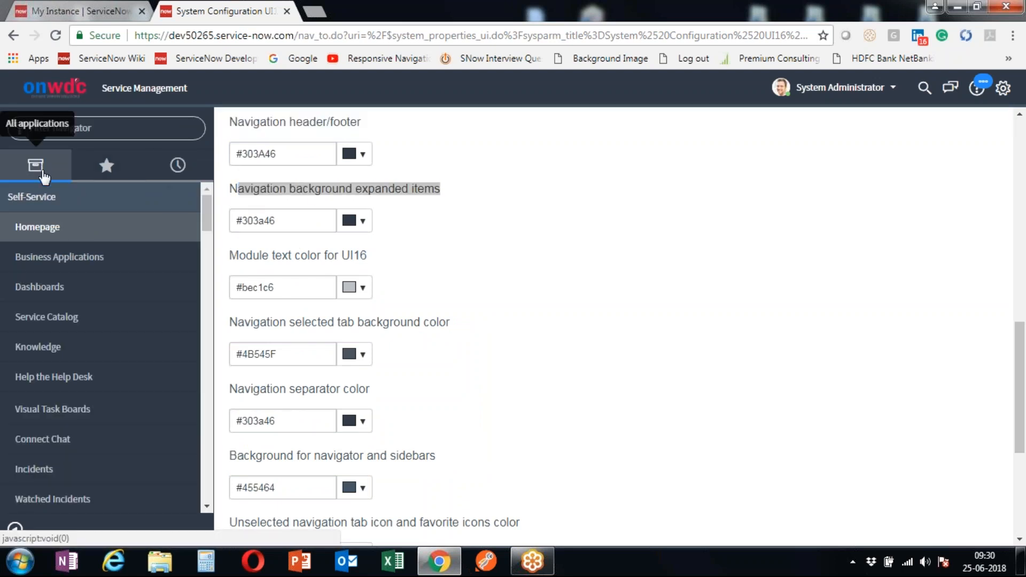
pyautogui.click(104, 132)
pyautogui.write('Incident')
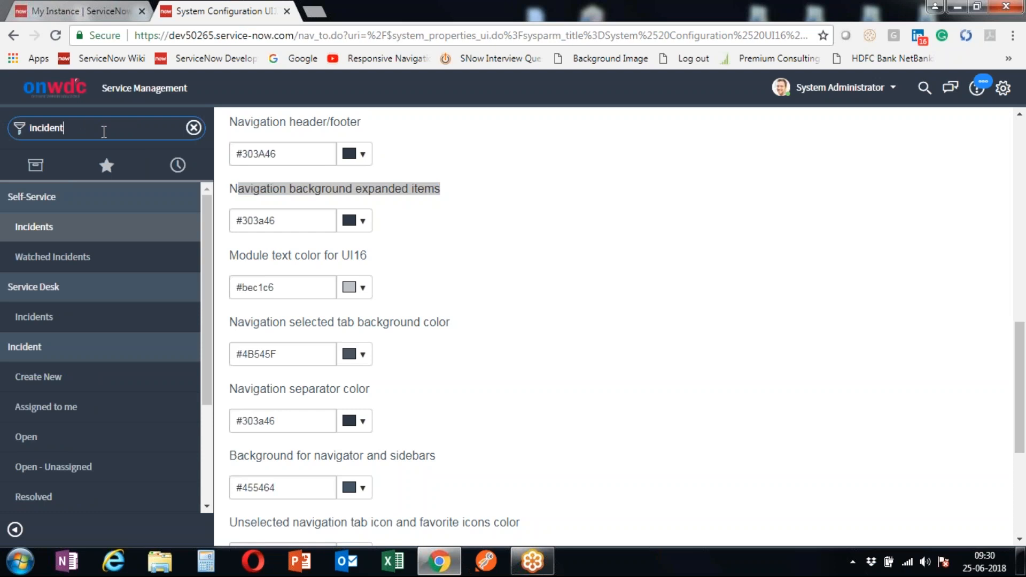
pyautogui.scroll(-3, 81, 355)
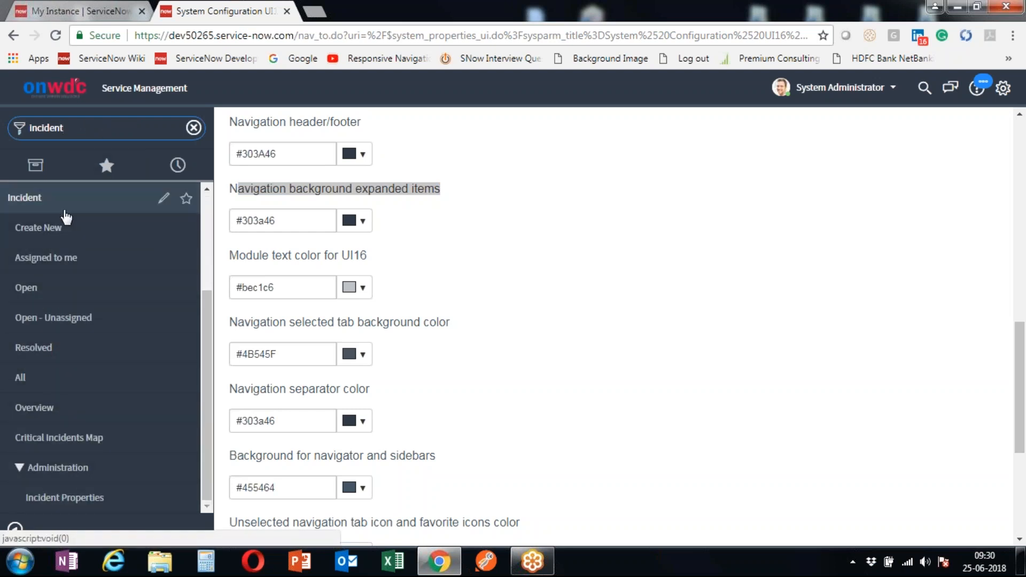
pyautogui.scroll(3, 65, 216)
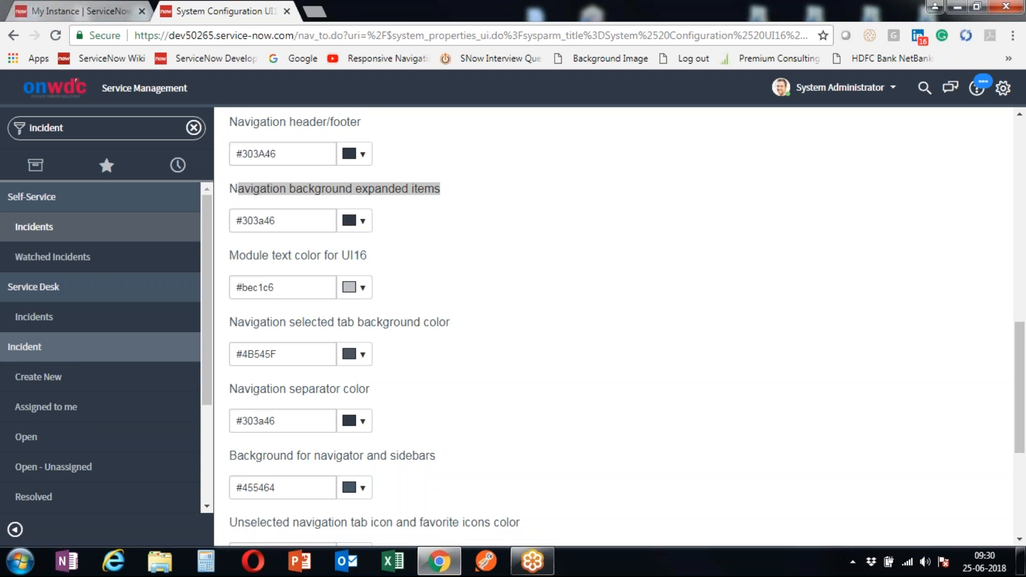
# - Preview a new expanded items background colour, then restore it to #303a46
pyautogui.click(292, 224)
pyautogui.hotkey('ctrl', 'a')
pyautogui.hotkey('ctrl', 'c')
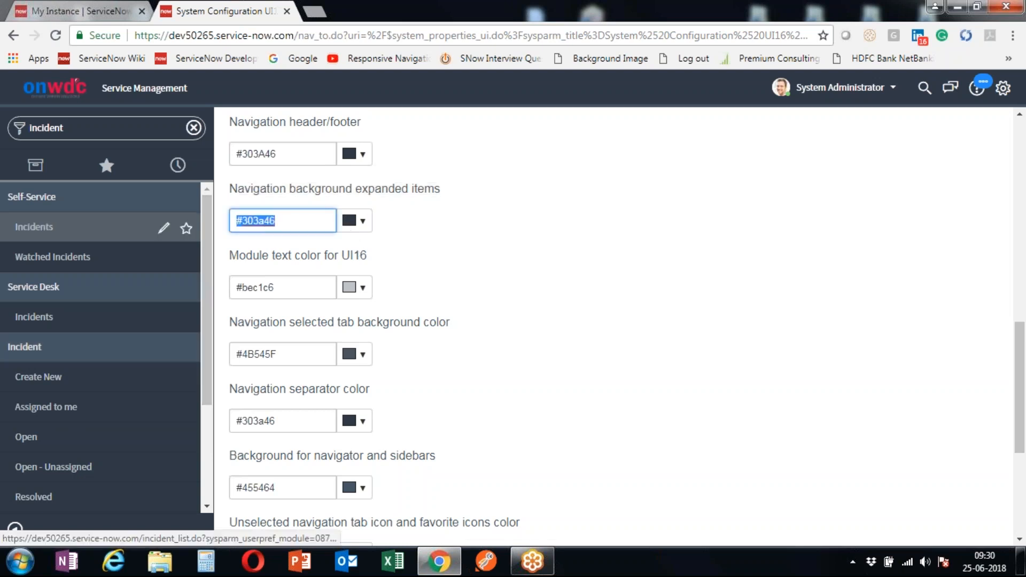
pyautogui.click(353, 222)
pyautogui.click(372, 314)
pyautogui.moveTo(372, 313)
pyautogui.mouseDown()
pyautogui.moveTo(402, 277)
pyautogui.moveTo(344, 268)
pyautogui.moveTo(348, 220)
pyautogui.moveTo(412, 270)
pyautogui.moveTo(372, 278)
pyautogui.moveTo(325, 247)
pyautogui.moveTo(199, 209)
pyautogui.mouseUp()
pyautogui.click(296, 221)
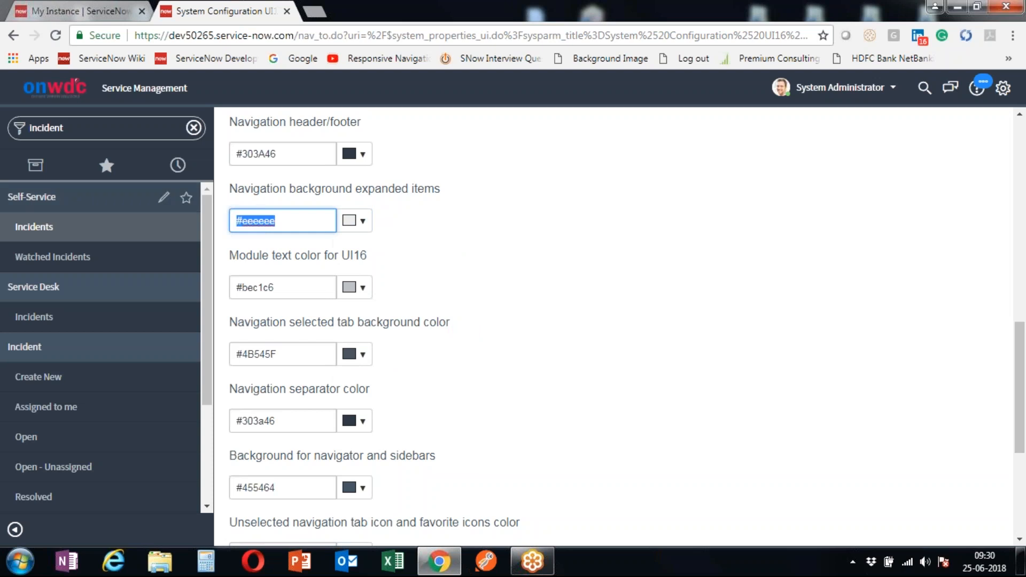
pyautogui.hotkey('ctrl', 'v')
pyautogui.click(430, 222)
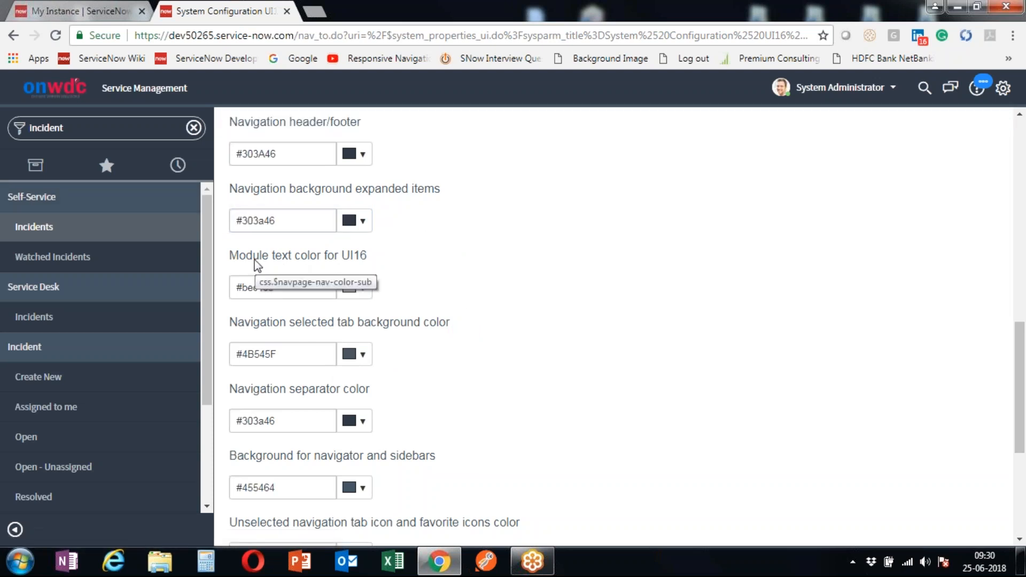
pyautogui.moveTo(252, 256); pyautogui.dragTo(393, 263)
pyautogui.scroll(-5, 376, 268)
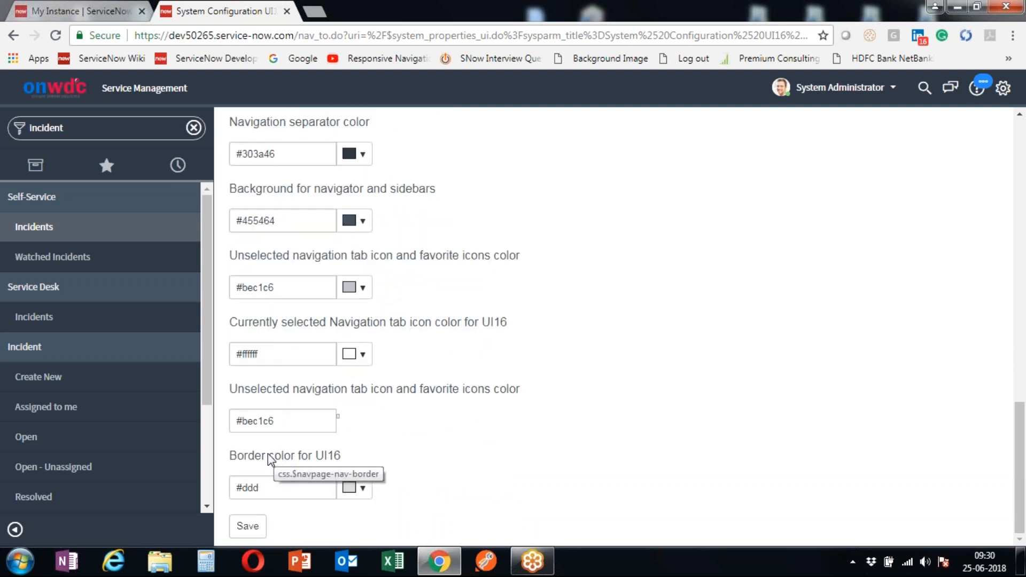
pyautogui.click(114, 132)
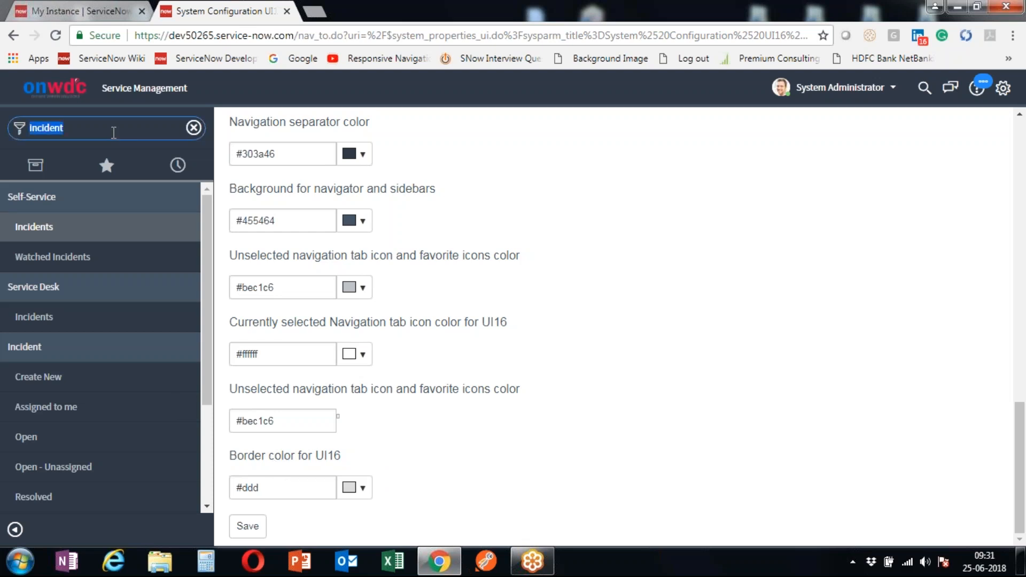
# - Delete the 'Incident' filter text, show all applications, and scroll the settings to the top
pyautogui.press('BackSpace')
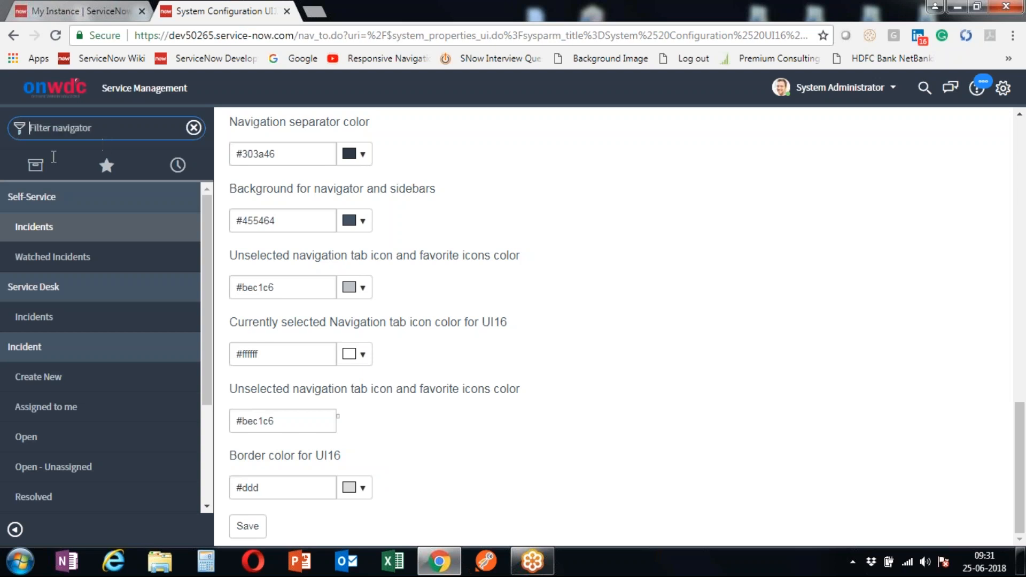
pyautogui.click(36, 170)
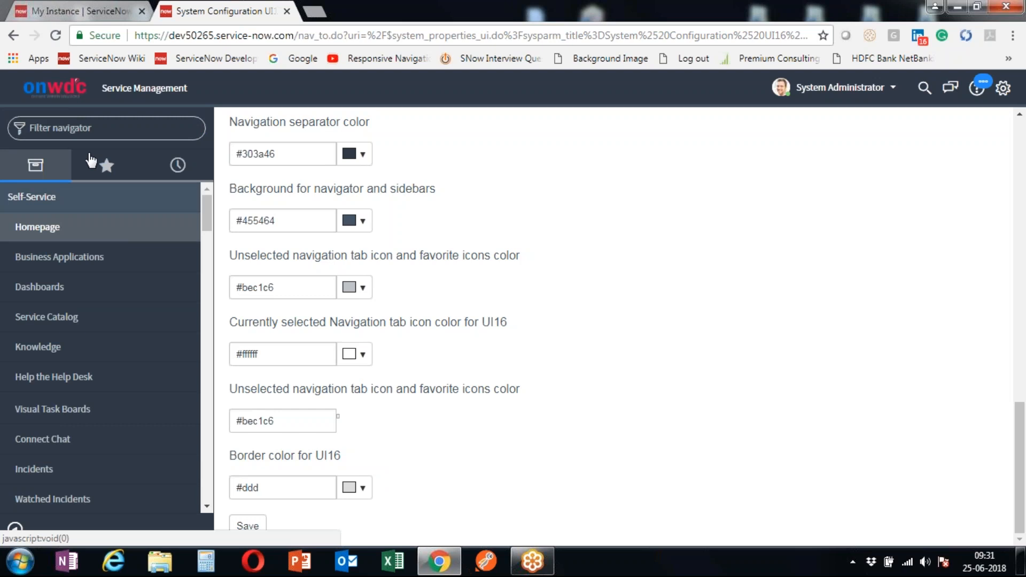
pyautogui.click(125, 120)
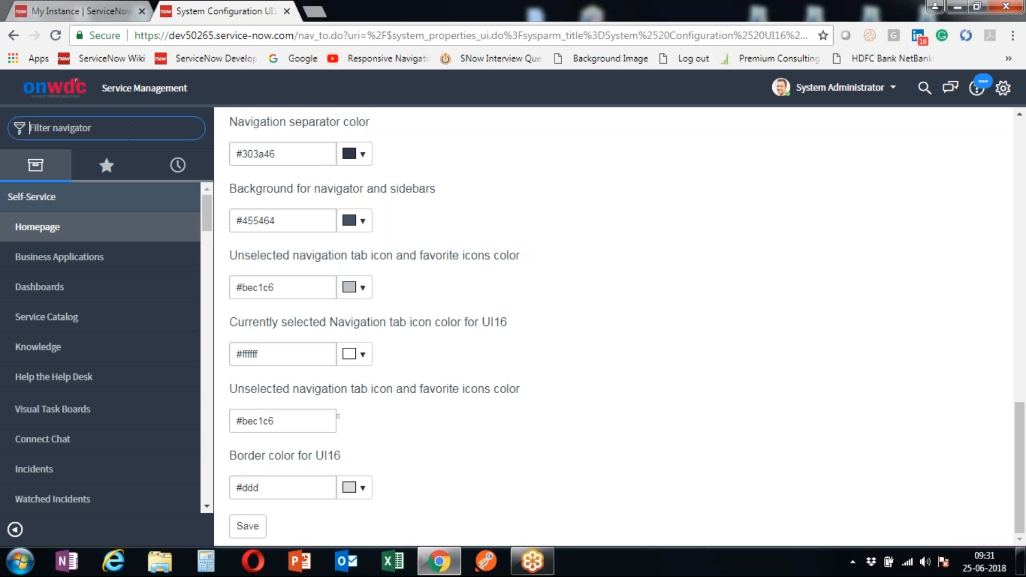
pyautogui.scroll(8, 390, 187)
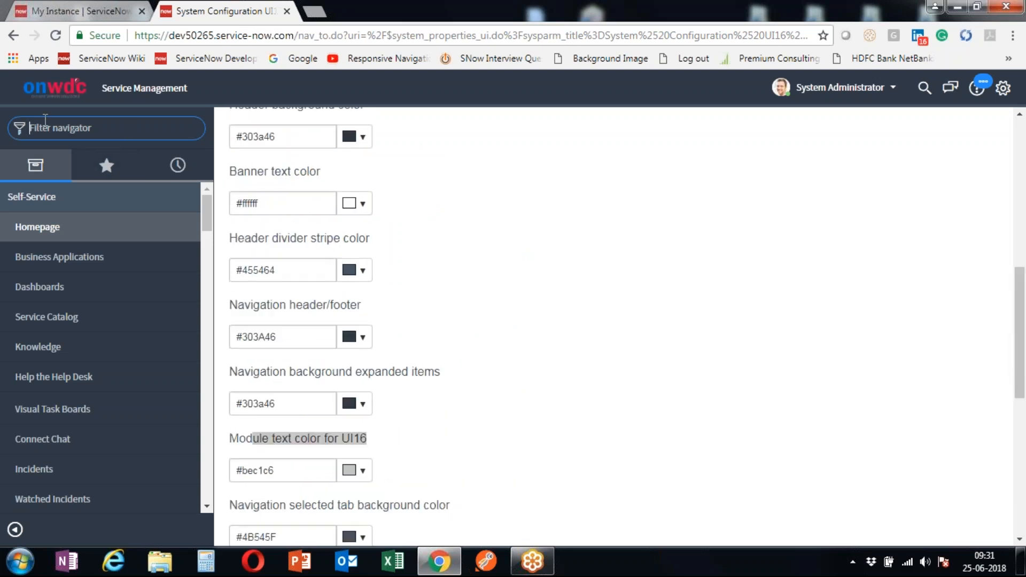
pyautogui.scroll(9, 444, 199)
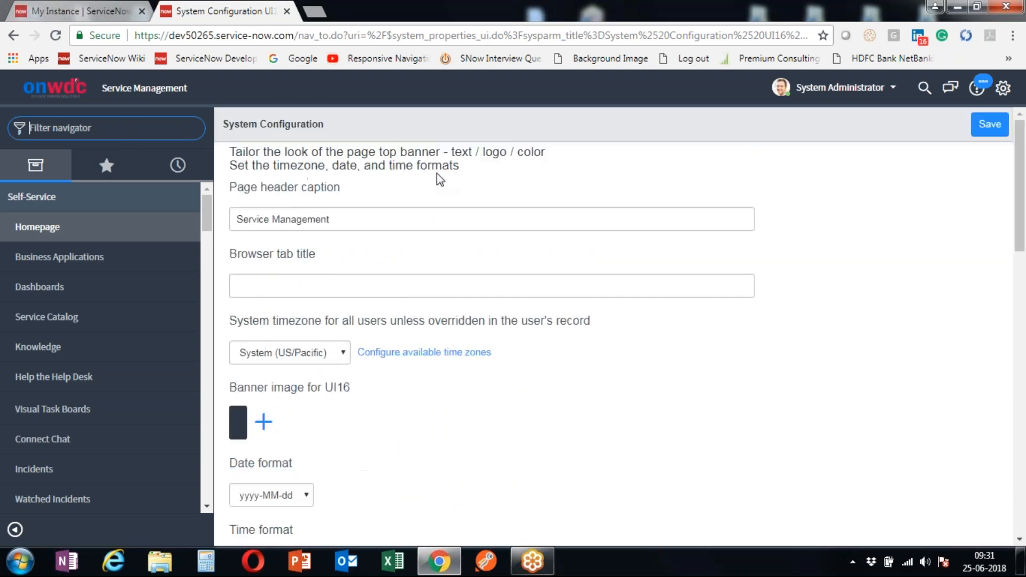
pyautogui.click(60, 86)
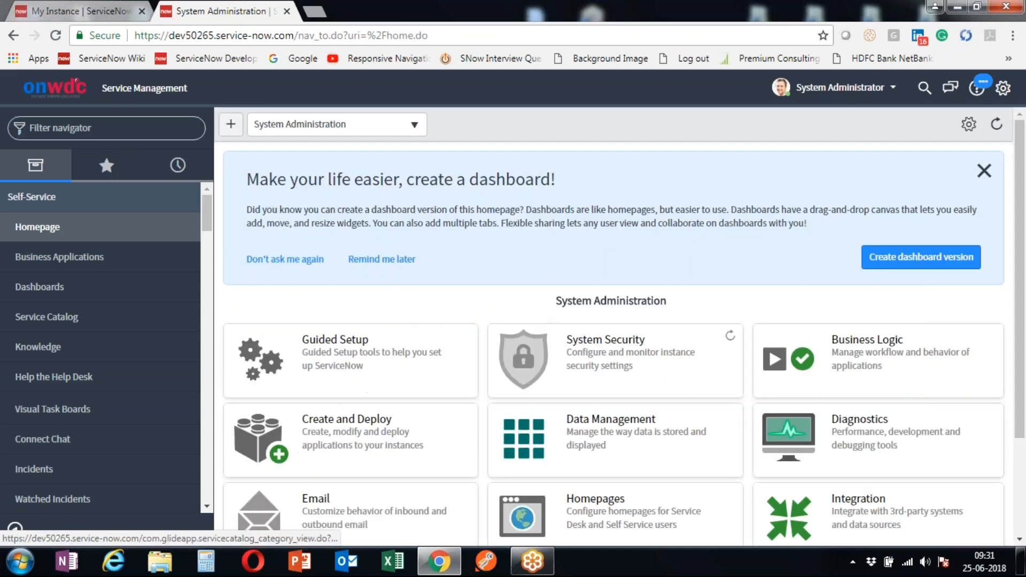
pyautogui.scroll(-1, 479, 307)
pyautogui.scroll(-2, 479, 307)
pyautogui.scroll(1, 476, 305)
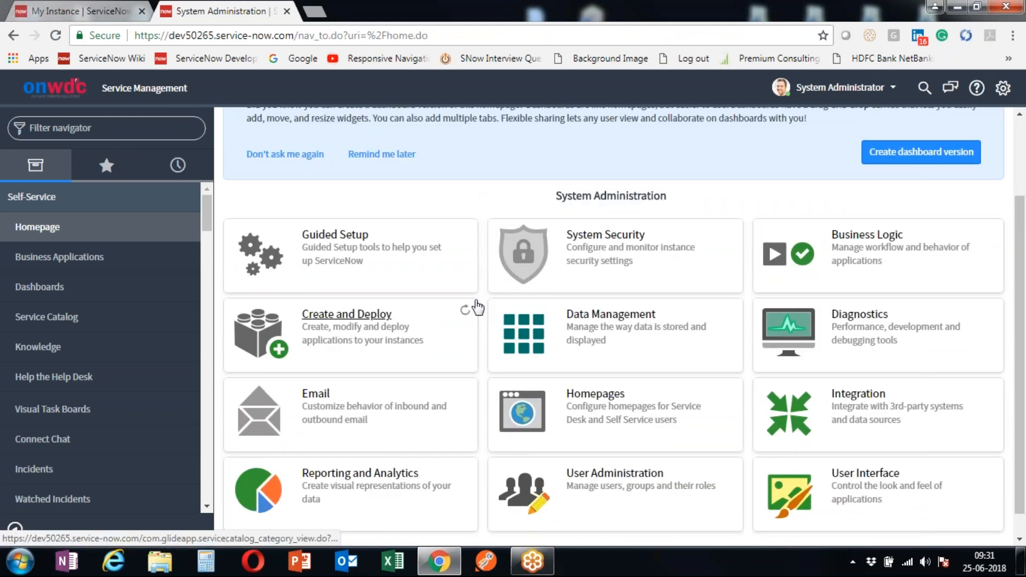
pyautogui.scroll(3, 465, 267)
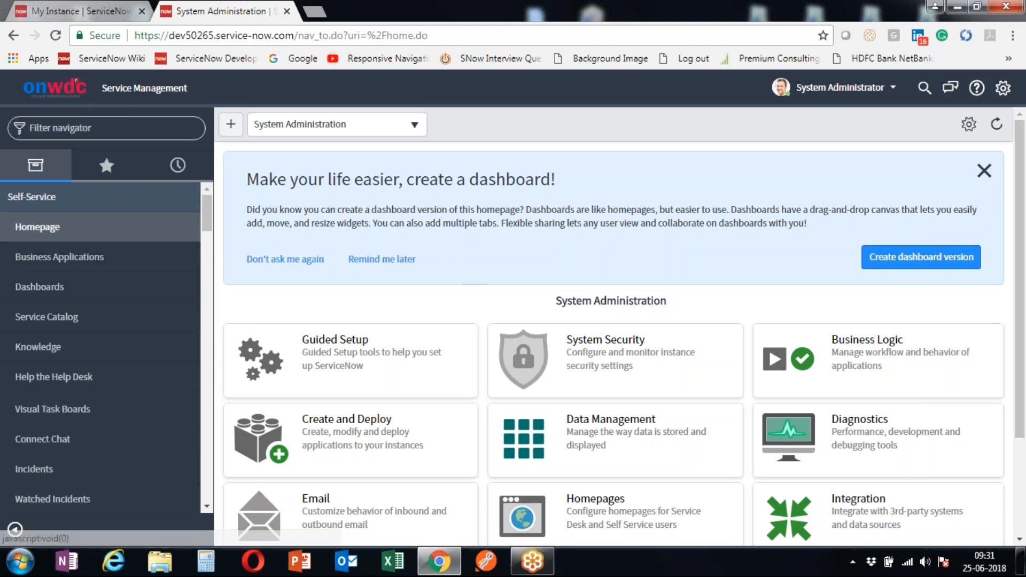
pyautogui.click(124, 127)
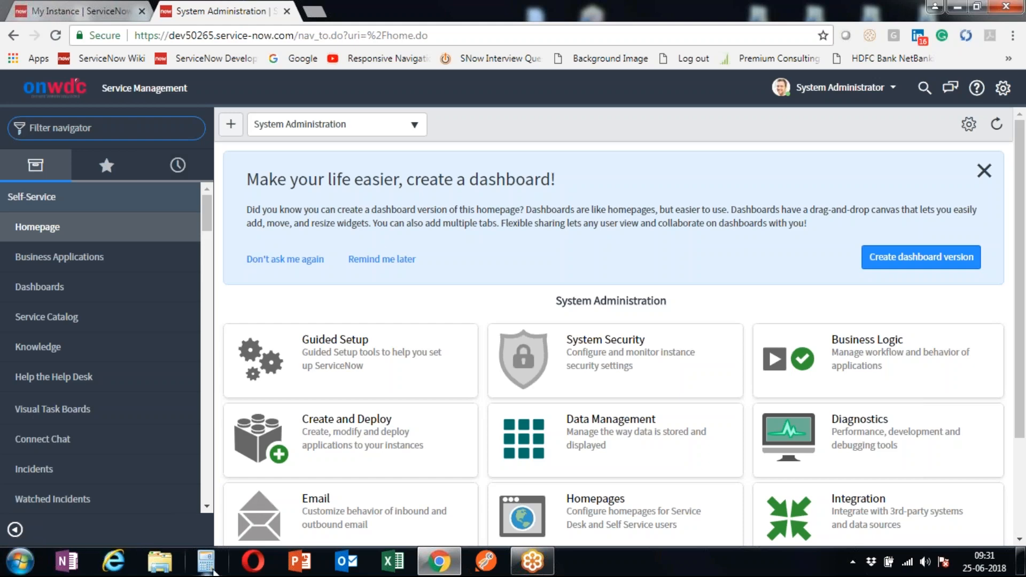
pyautogui.click(4, 570)
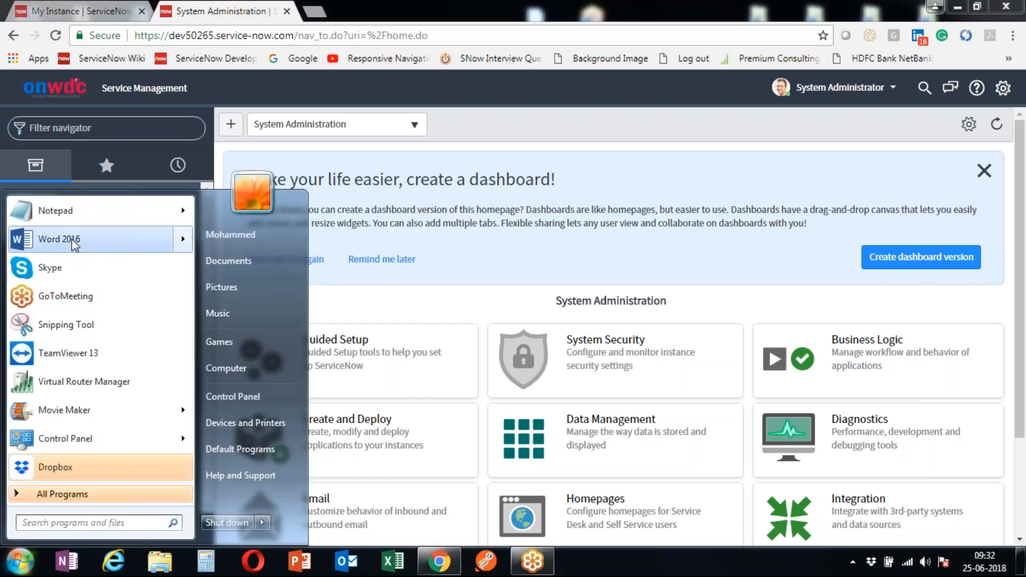
# - Launch Notepad maximized so a blank Untitled note sits in front of ServiceNow
pyautogui.click(72, 204)
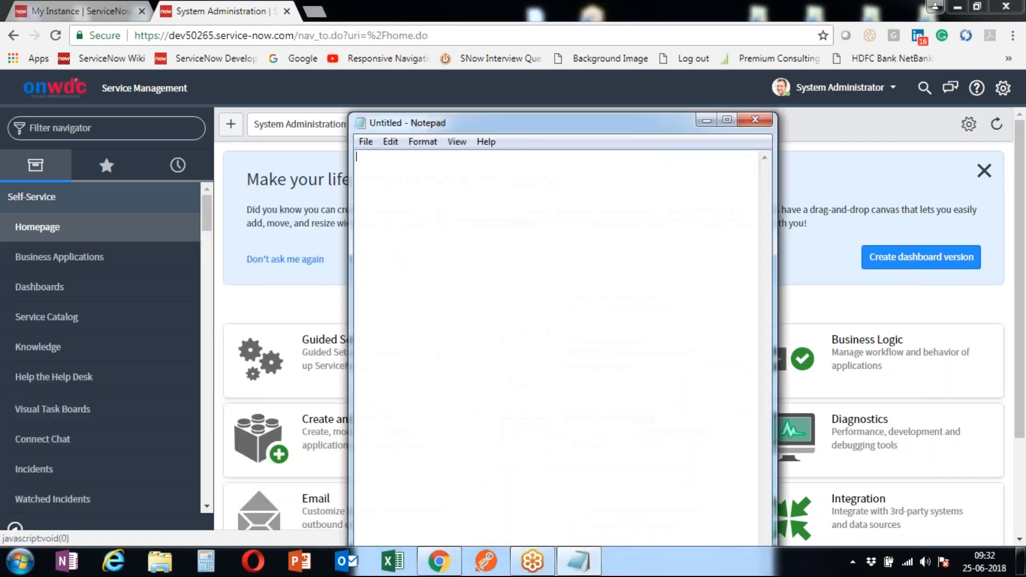
pyautogui.click(728, 120)
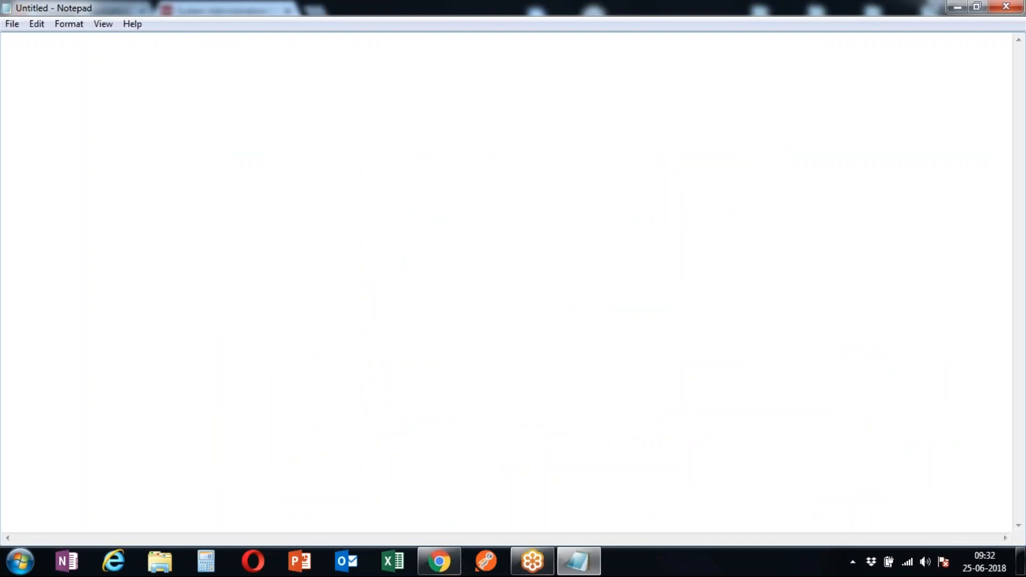
pyautogui.click(445, 571)
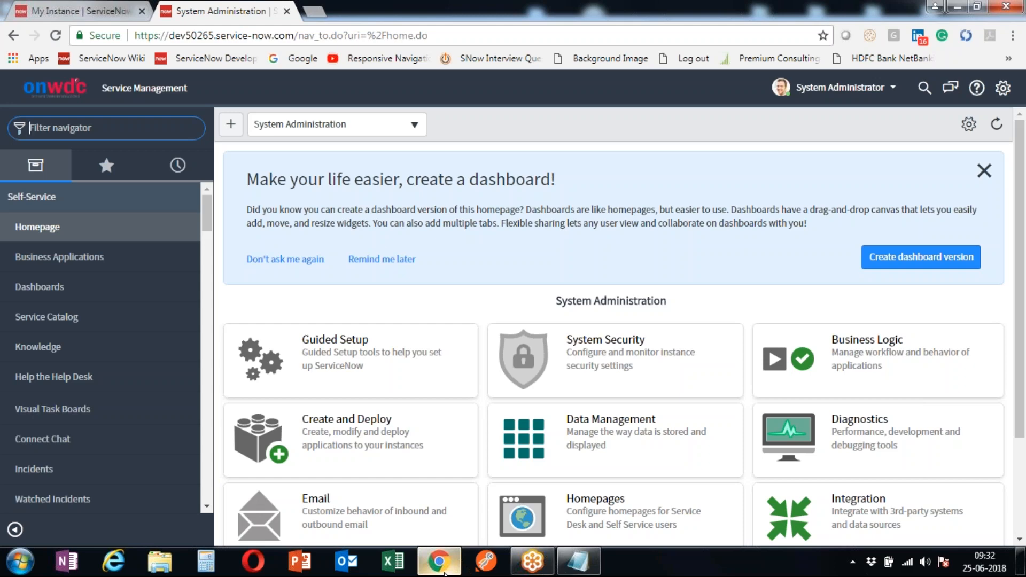
pyautogui.click(579, 562)
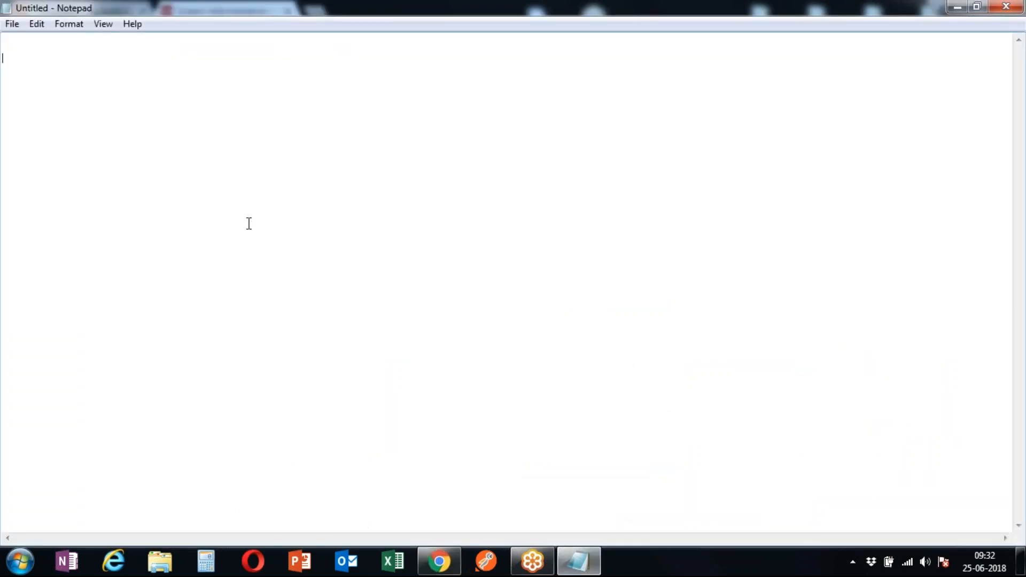
# - Type the note line 'core table in Snow --Task Table (Parent Table)'
pyautogui.write('Ya')
pyautogui.press('BackSpace')
pyautogui.press('BackSpace')
pyautogui.press('Return')
pyautogui.write('core table in Snow --Task Table')
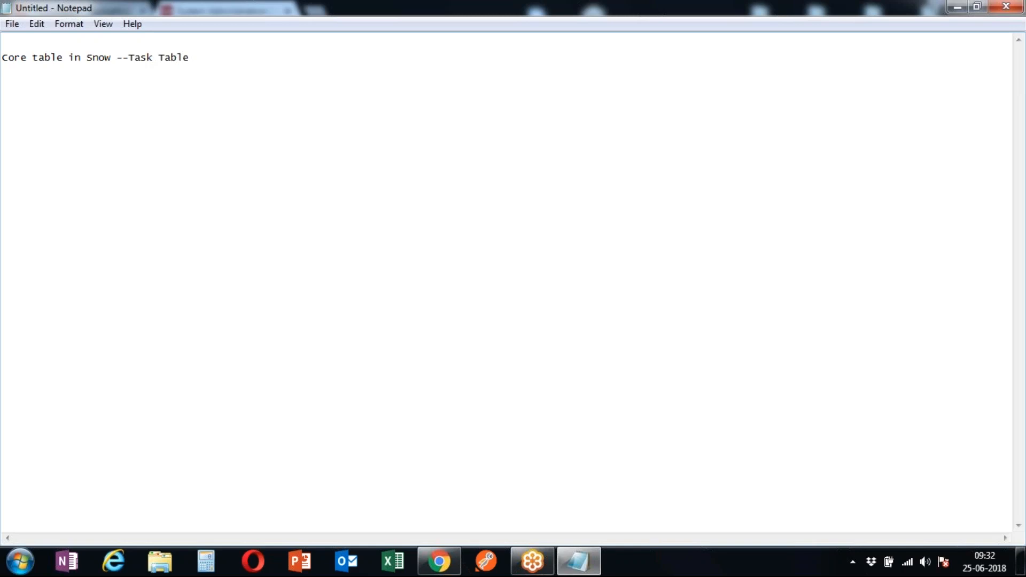
pyautogui.press('Left')
pyautogui.press('Left')
pyautogui.press('Left')
pyautogui.press('Left')
pyautogui.press('Left')
pyautogui.press('Left')
pyautogui.press('Left')
pyautogui.press('Right')
pyautogui.press('Right')
pyautogui.press('Right')
pyautogui.press('Right')
pyautogui.press('Right')
pyautogui.press('Right')
pyautogui.press('Right')
pyautogui.press('Right')
pyautogui.press('Right')
pyautogui.press('Right')
pyautogui.write('()')
pyautogui.press('Left')
pyautogui.write('Parent Table')
pyautogui.press('Left')
pyautogui.press('Left')
pyautogui.press('Left')
pyautogui.press('Left')
pyautogui.press('Left')
pyautogui.press('Left')
pyautogui.press('Left')
pyautogui.press('Left')
pyautogui.press('Left')
pyautogui.press('Left')
pyautogui.press('Left')
pyautogui.press('Left')
pyautogui.press('Left')
pyautogui.press('Right')
pyautogui.press('Right')
pyautogui.press('Right')
pyautogui.press('Right')
pyautogui.press('Right')
pyautogui.press('Right')
pyautogui.press('Right')
pyautogui.press('Right')
pyautogui.press('Right')
pyautogui.press('Right')
pyautogui.press('Right')
pyautogui.press('Right')
pyautogui.press('Right')
pyautogui.press('Right')
pyautogui.press('Return')
# - Highlight 'Task Table', then add a second line 'Fields - Coloumns'
pyautogui.moveTo(130, 57); pyautogui.dragTo(192, 57)
pyautogui.click(325, 60)
pyautogui.press('Return')
pyautogui.write('Fields')
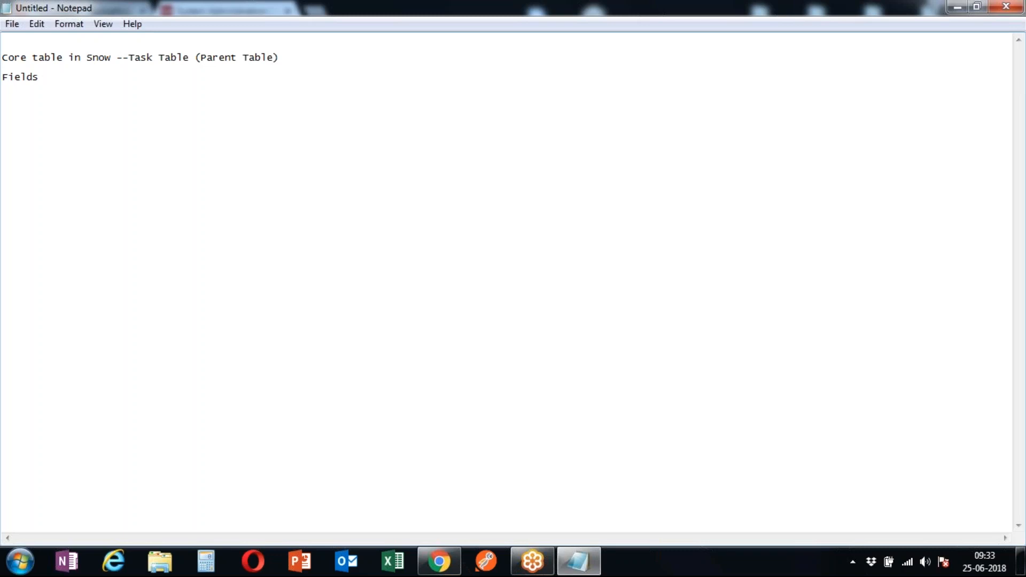
pyautogui.write('Coloumns')
# - Filter the navigator for Incident and open Create New for blank incident INC0010002
pyautogui.click(440, 561)
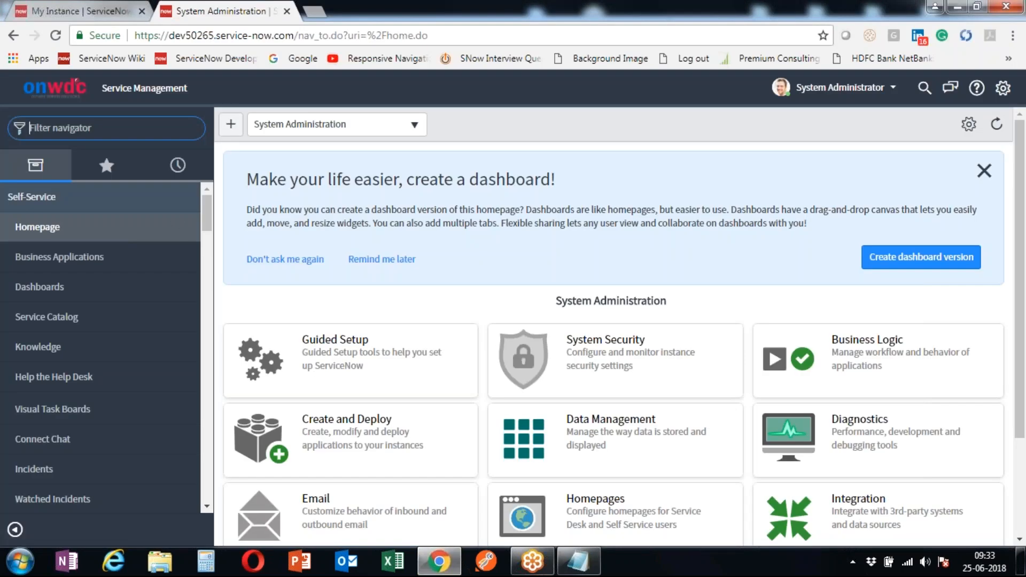
pyautogui.write('Incident')
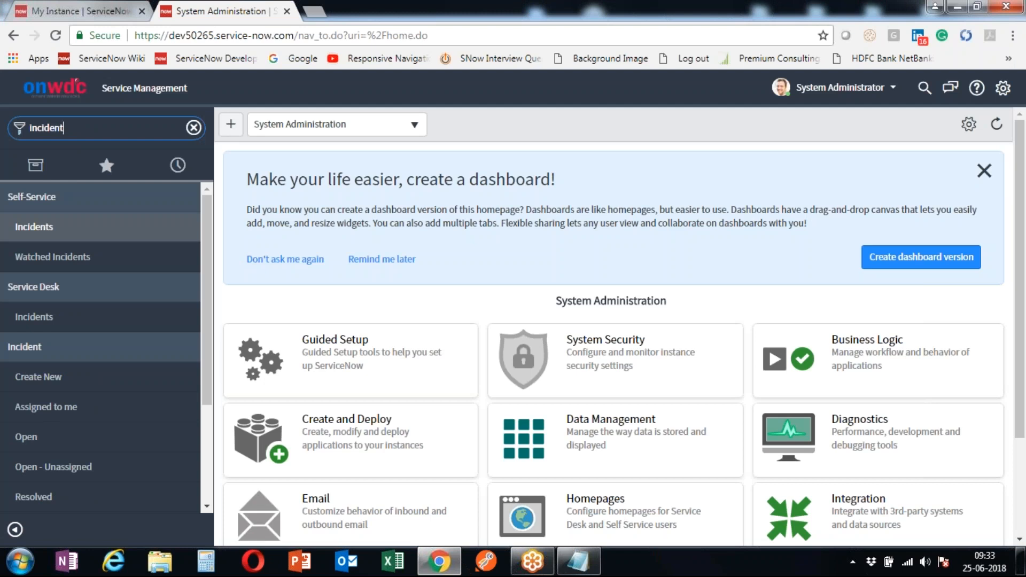
pyautogui.scroll(-2, 128, 334)
pyautogui.scroll(1, 125, 377)
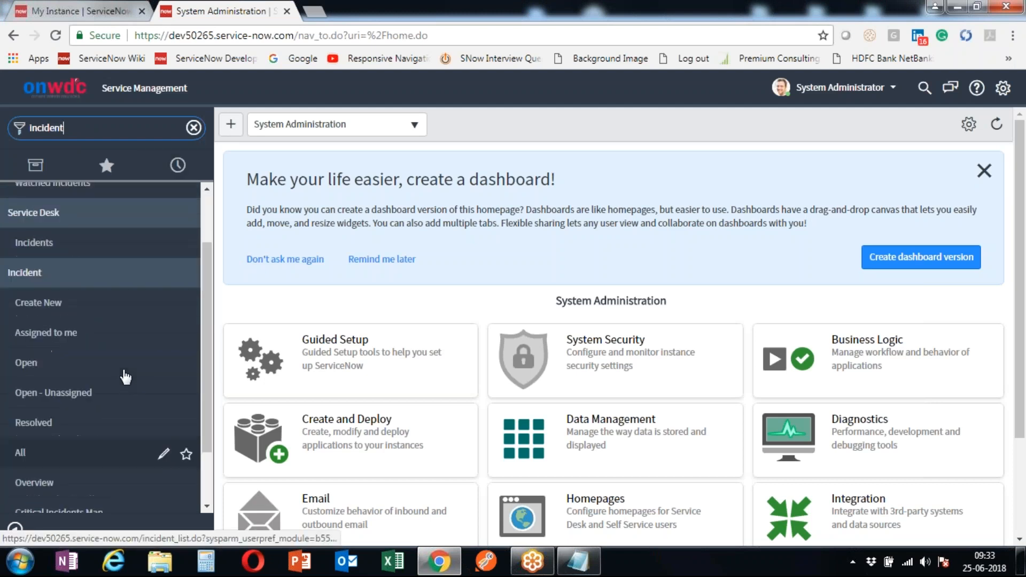
pyautogui.click(94, 309)
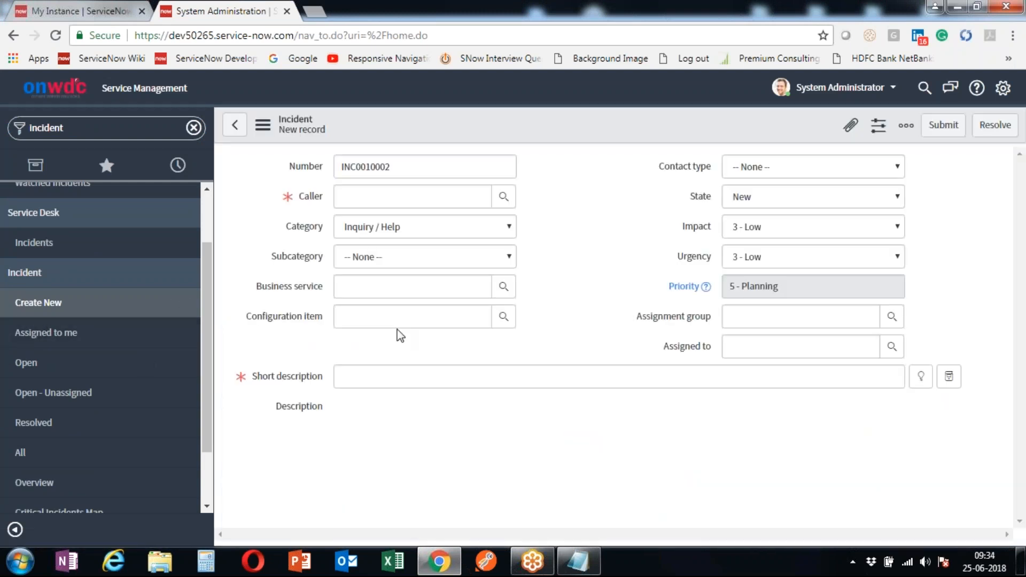
# - Highlight the incident form's field labels, then bring the Notepad notes forward
pyautogui.moveTo(290, 171); pyautogui.dragTo(309, 170)
pyautogui.moveTo(383, 167); pyautogui.dragTo(640, 274)
pyautogui.click(641, 274)
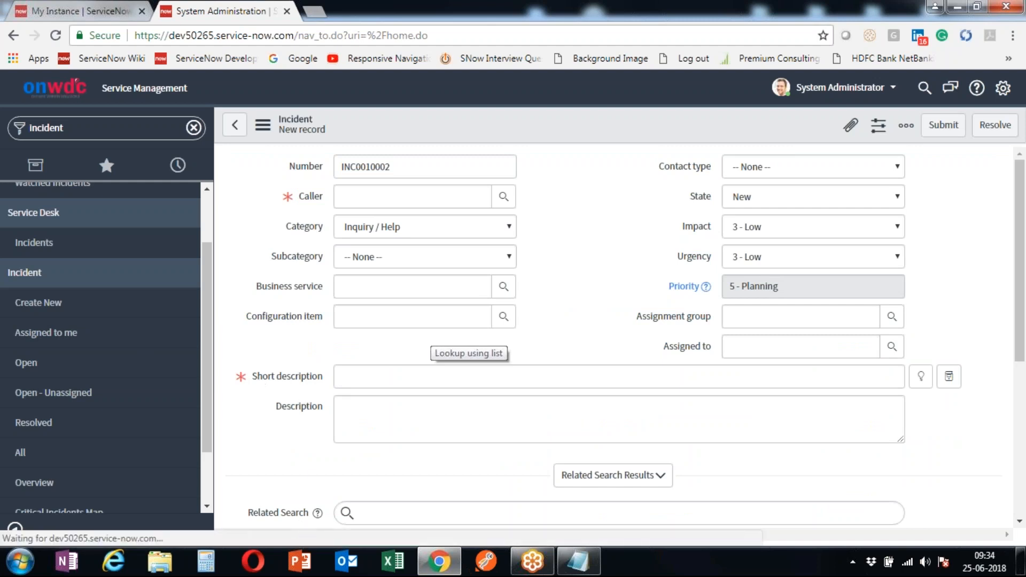
pyautogui.click(588, 562)
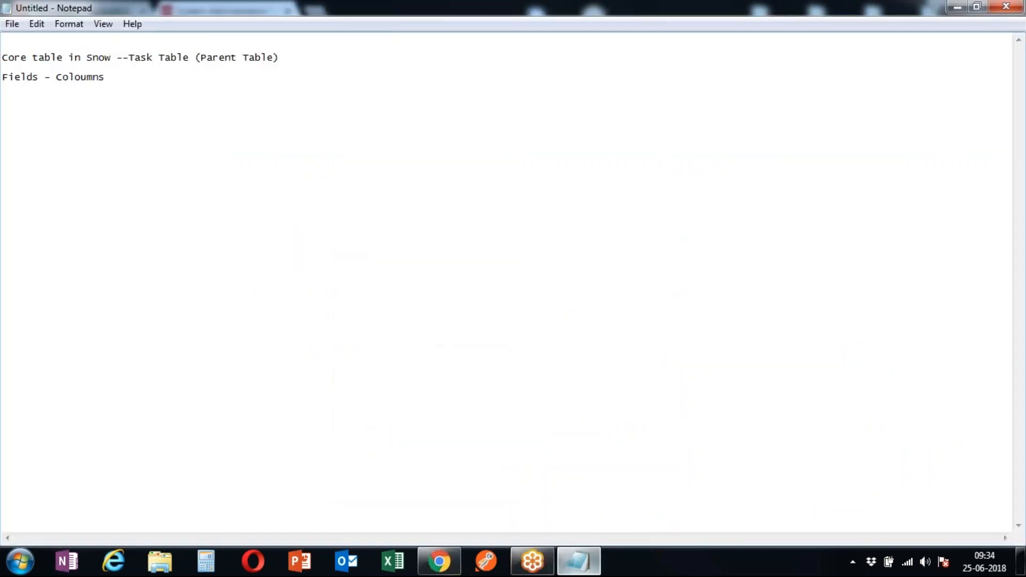
# - Highlight 'table' in the Task Table note, then return to the ServiceNow incident form
pyautogui.click(283, 59)
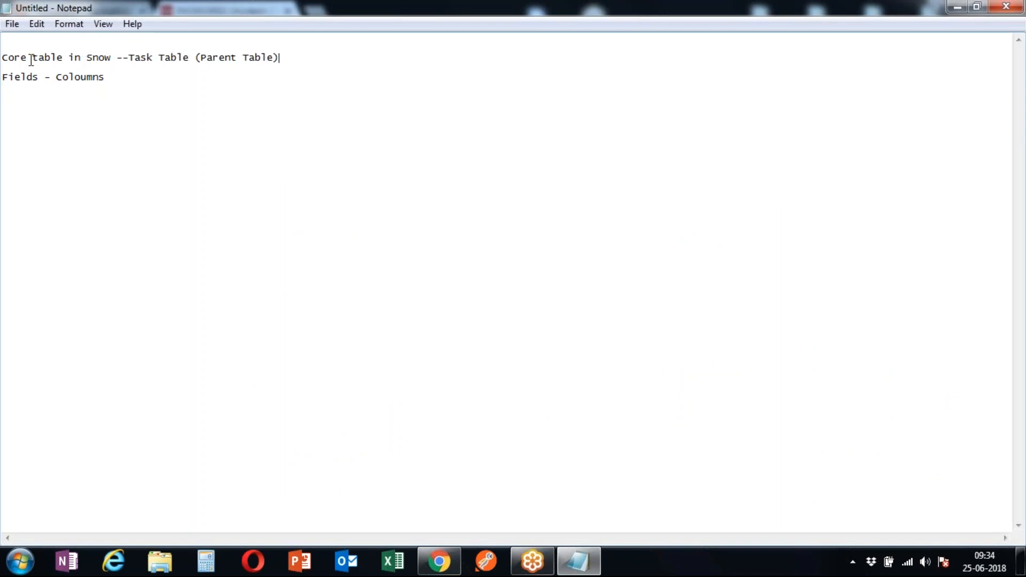
pyautogui.moveTo(32, 60); pyautogui.dragTo(122, 81)
pyautogui.click(52, 87)
pyautogui.moveTo(434, 571)
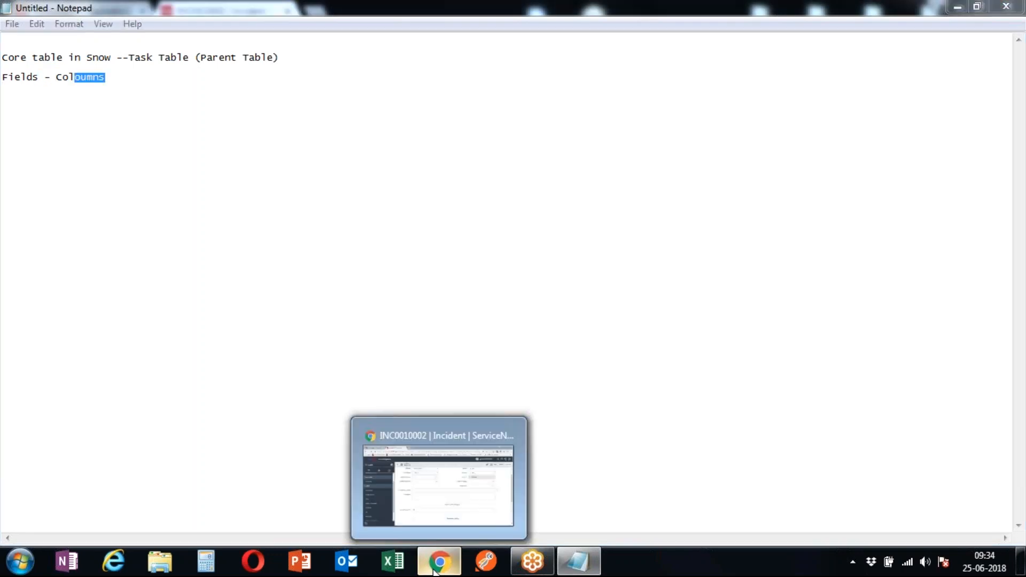
pyautogui.click(415, 454)
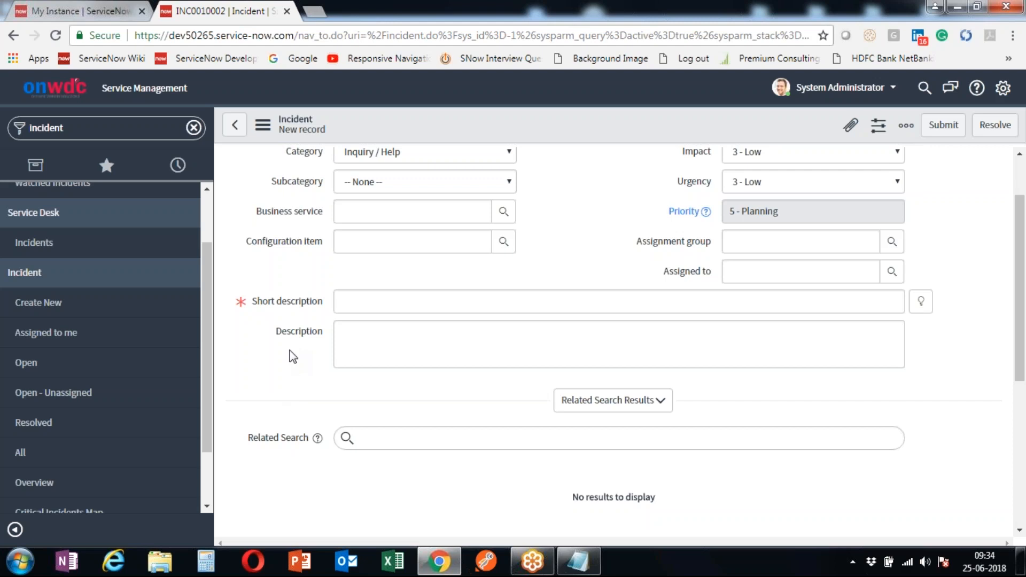
# - Clear the 'Incident' navigator filter so all modules list beside form INC0010002
pyautogui.scroll(2, 293, 357)
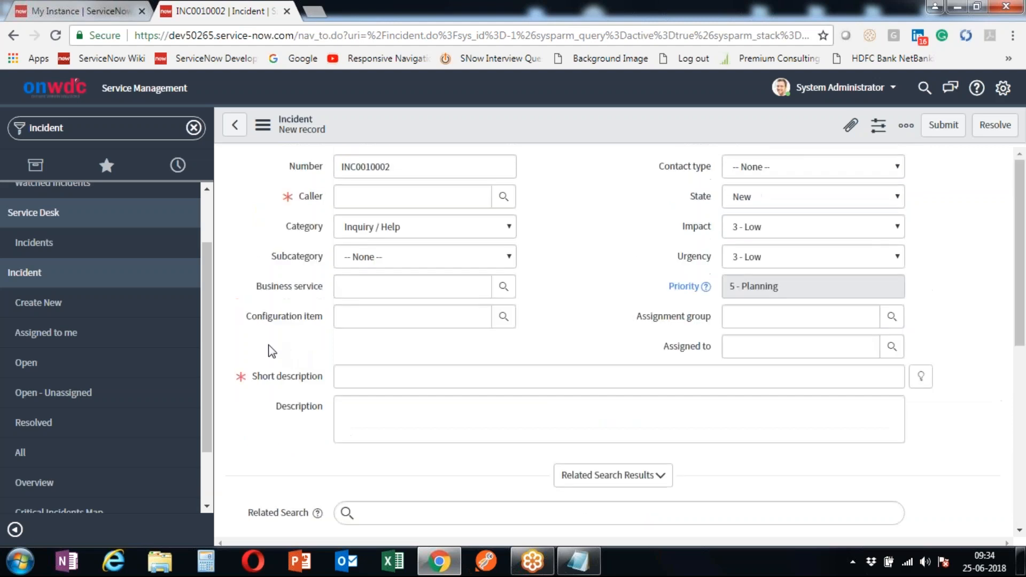
pyautogui.click(194, 129)
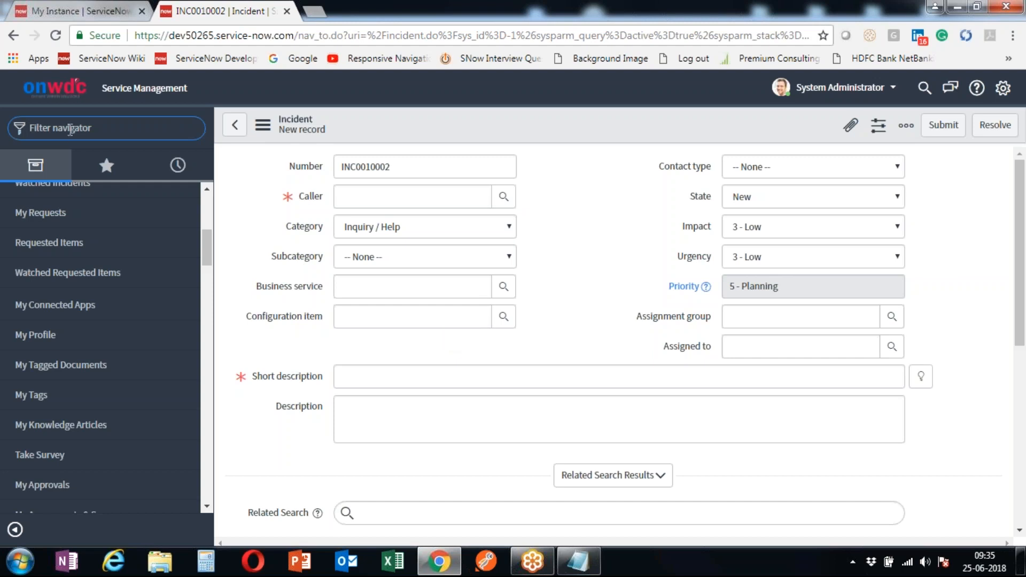
pyautogui.scroll(5, 102, 348)
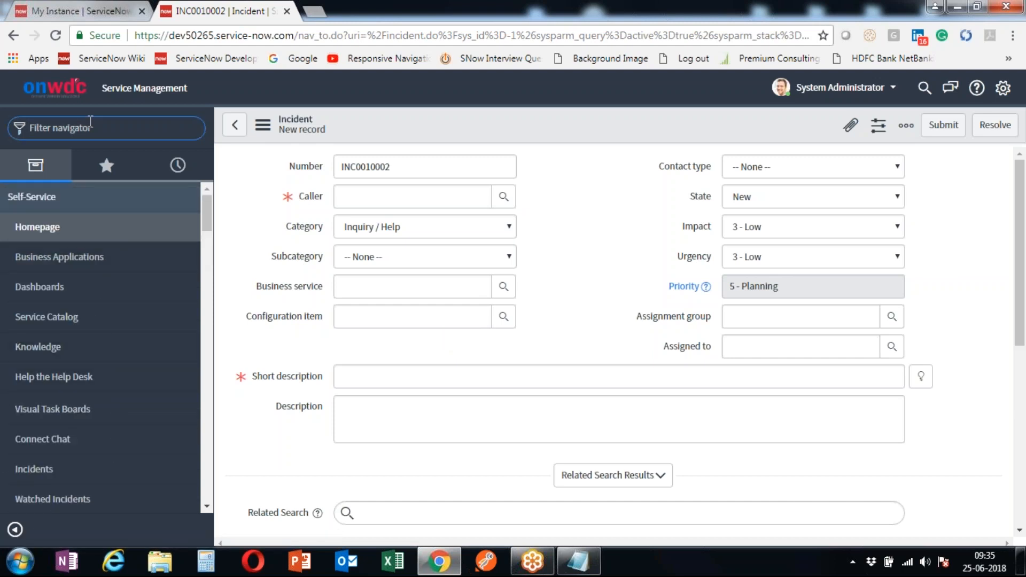
# - Open Incident > All showing 54 incidents, scroll through it, then clear the navigator filter
pyautogui.write('Incident')
pyautogui.scroll(-2, 107, 439)
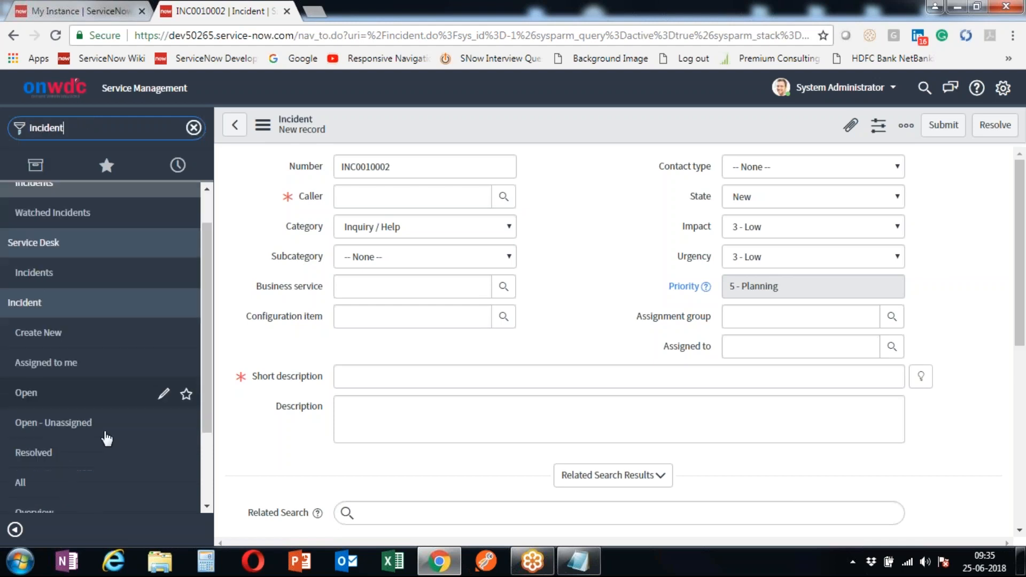
pyautogui.click(107, 454)
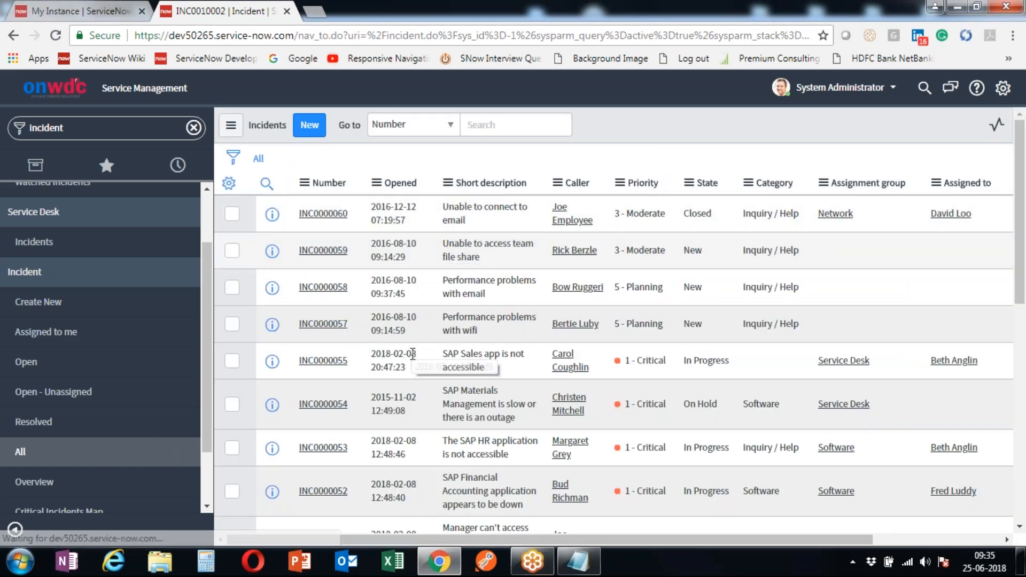
pyautogui.scroll(-5, 401, 244)
pyautogui.scroll(-2, 417, 358)
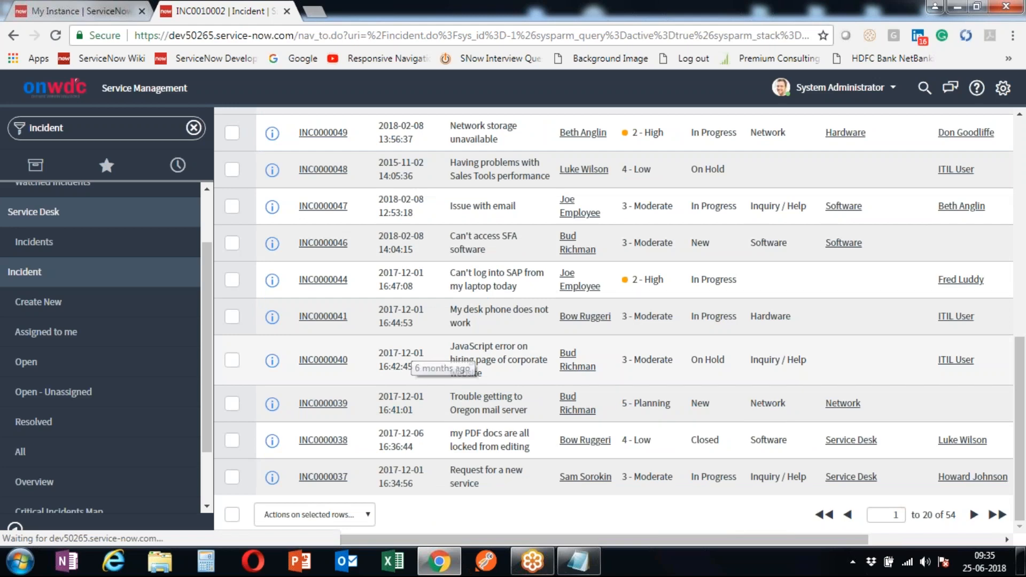
pyautogui.scroll(3, 417, 358)
pyautogui.scroll(5, 614, 321)
pyautogui.scroll(3, 538, 274)
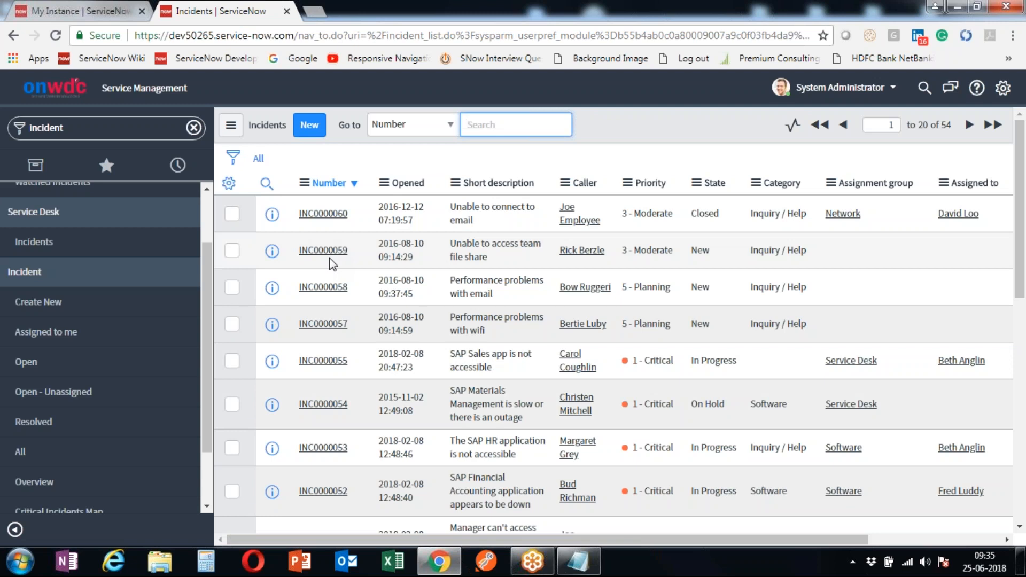
pyautogui.click(158, 130)
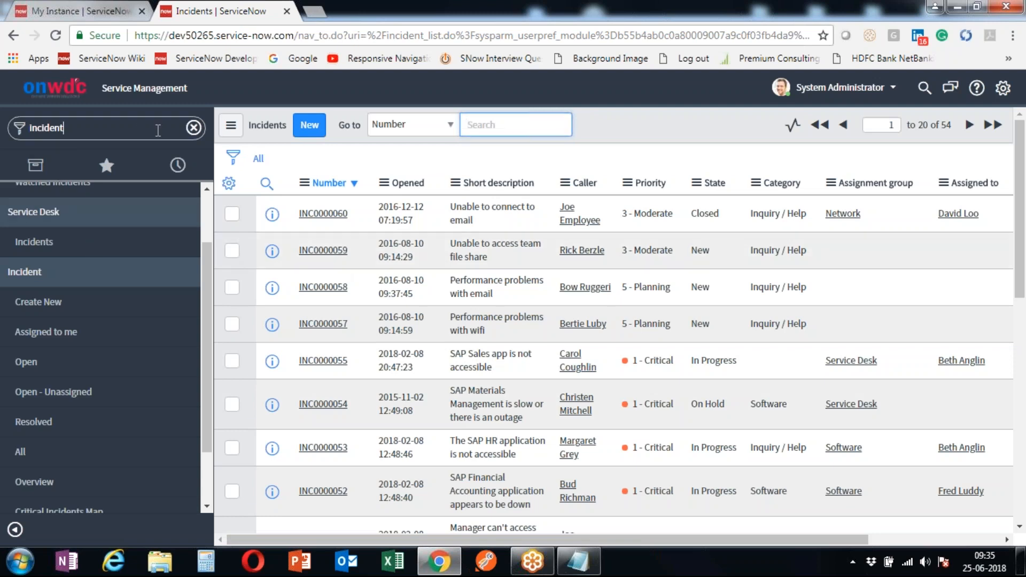
pyautogui.click(194, 128)
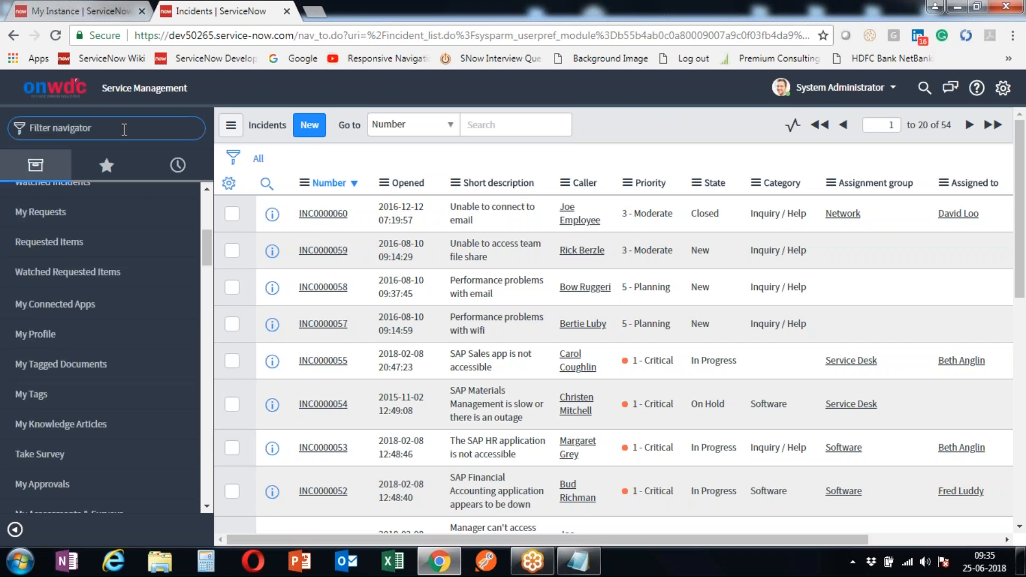
# - Filter for 'problem', open Create New, then Problem > All (20 records), and clear the filter
pyautogui.write('pro')
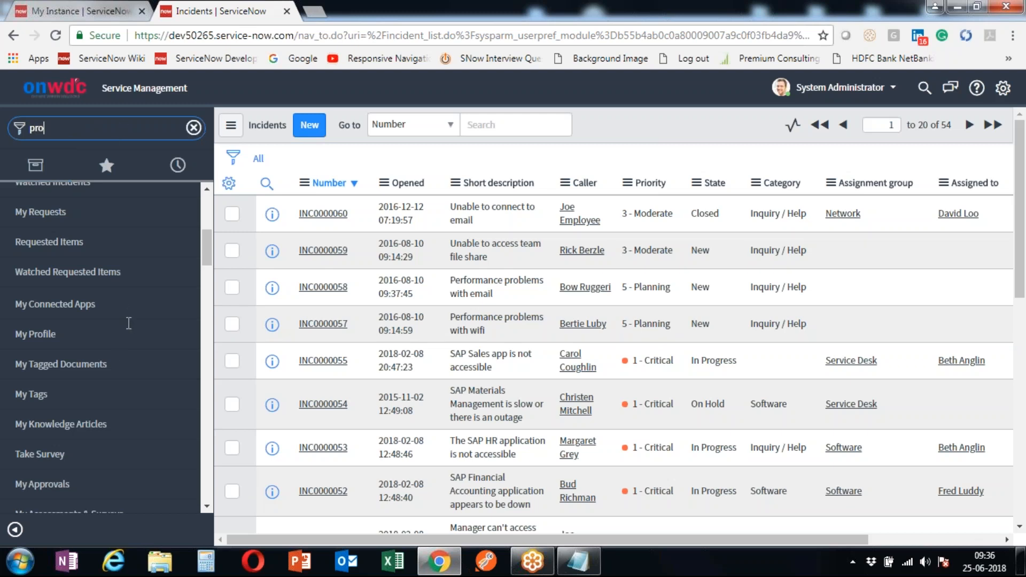
pyautogui.write('blem')
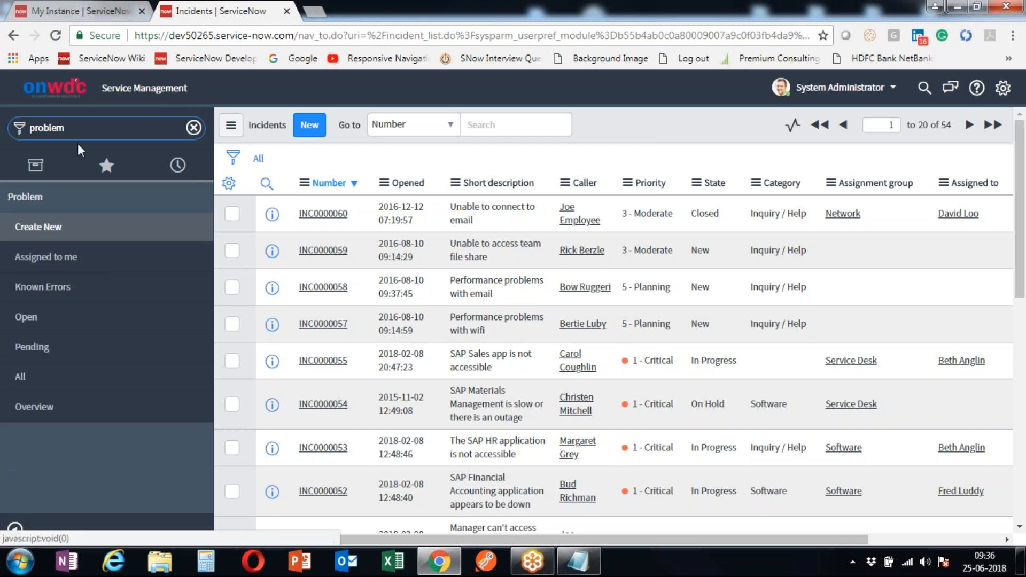
pyautogui.click(80, 233)
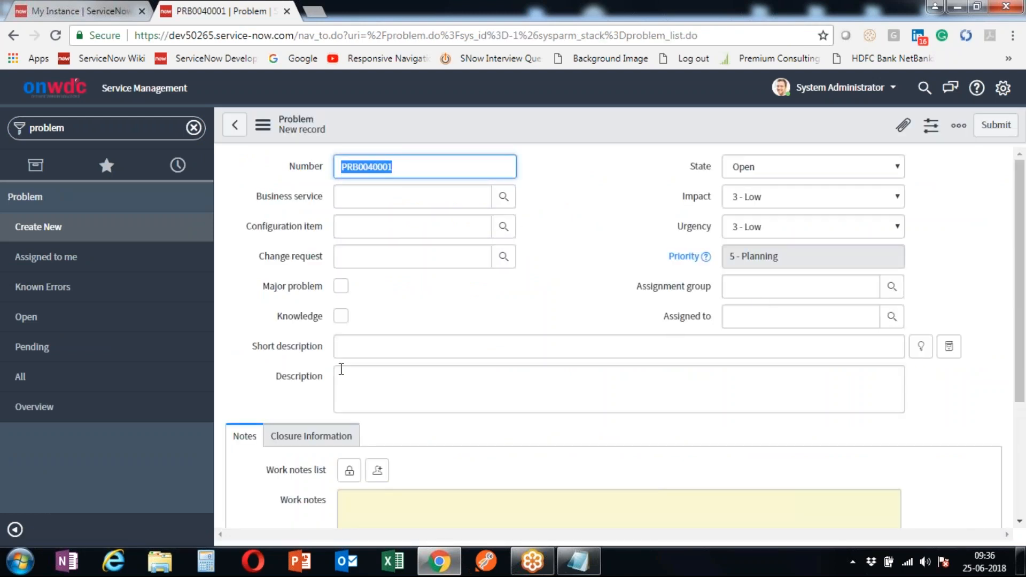
pyautogui.click(78, 378)
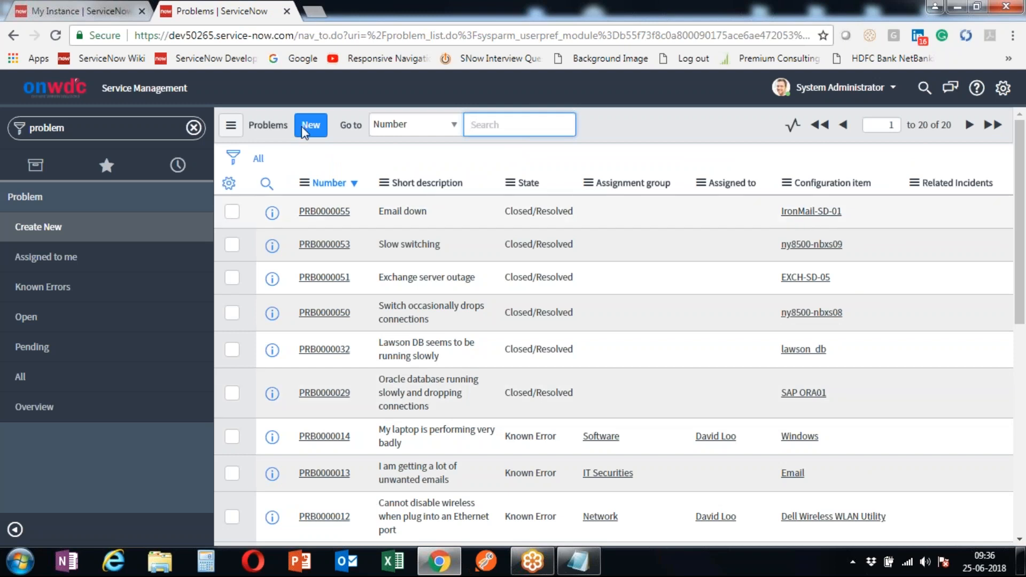
pyautogui.click(194, 127)
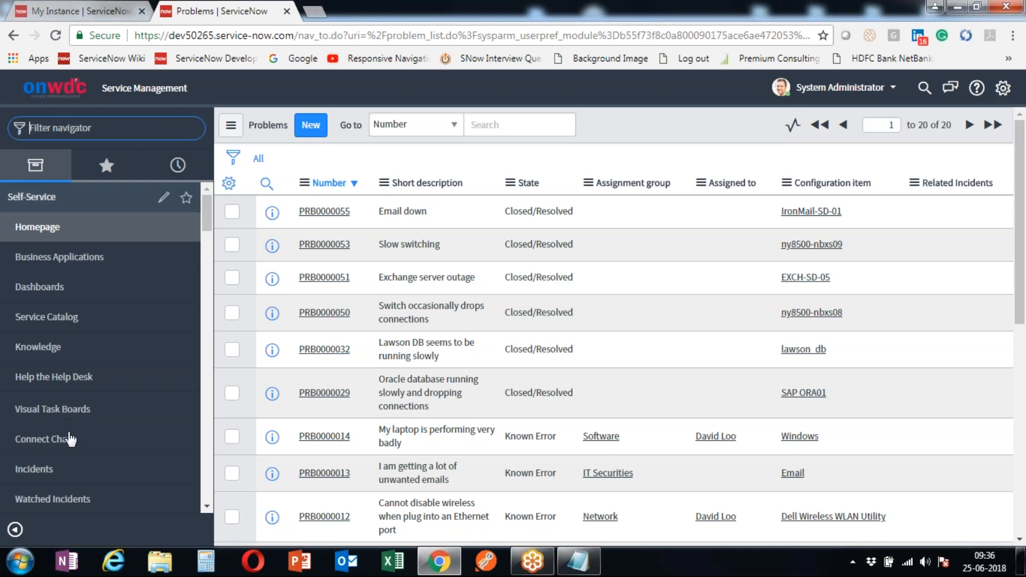
pyautogui.scroll(-6, 72, 449)
pyautogui.scroll(6, 78, 439)
pyautogui.scroll(1, 78, 440)
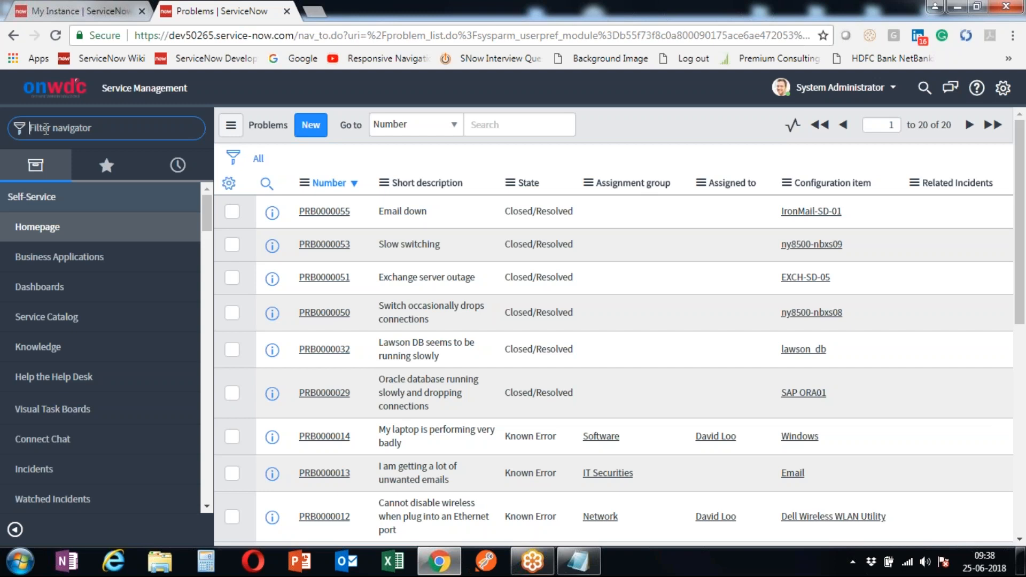
# - Open a new incident form with Incident.form, then the incidents list with Incident.list
pyautogui.write('Incident.form')
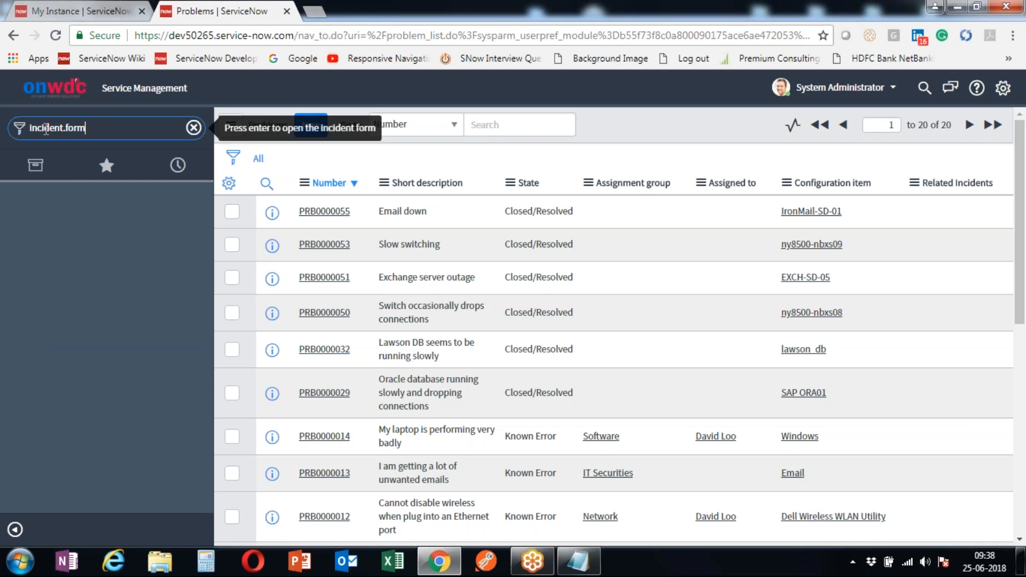
pyautogui.press('Return')
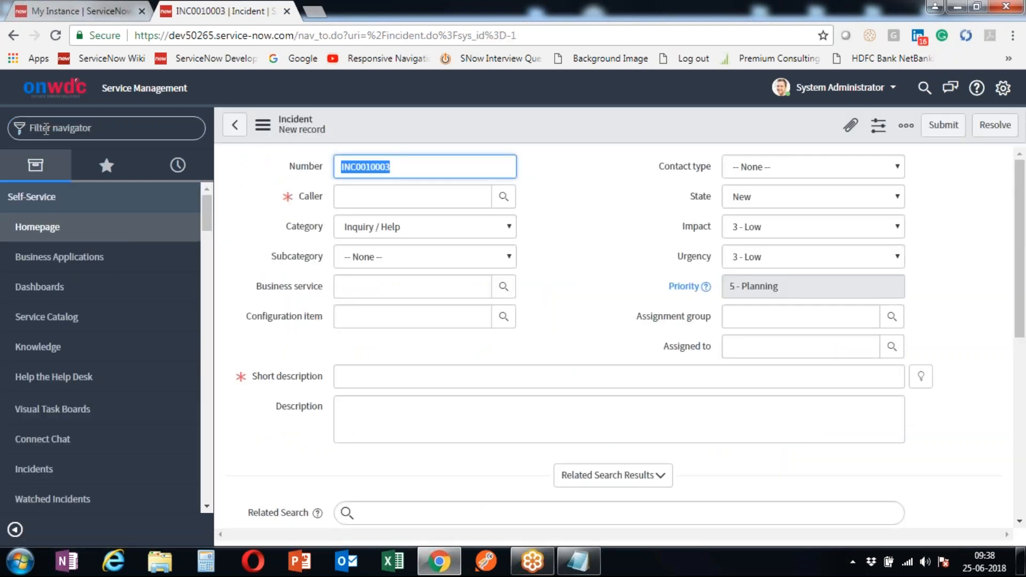
pyautogui.click(46, 129)
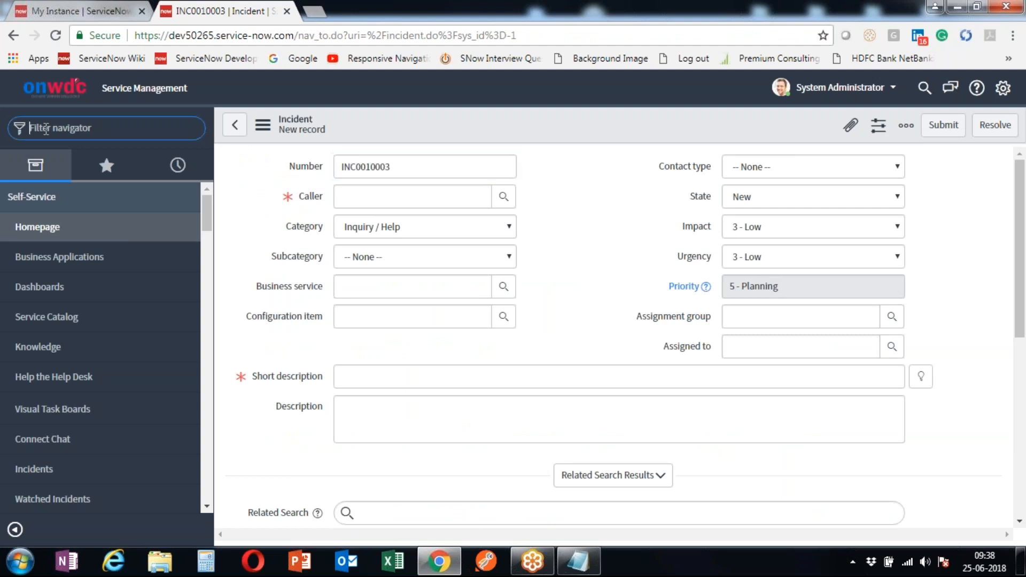
pyautogui.write('Incident')
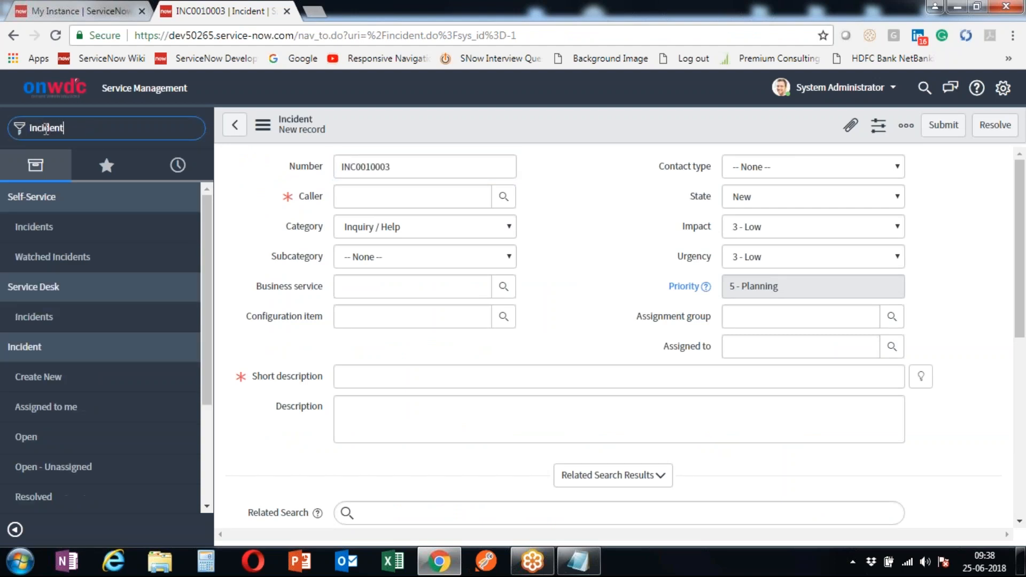
pyautogui.write('.lis')
pyautogui.write('t')
pyautogui.press('Return')
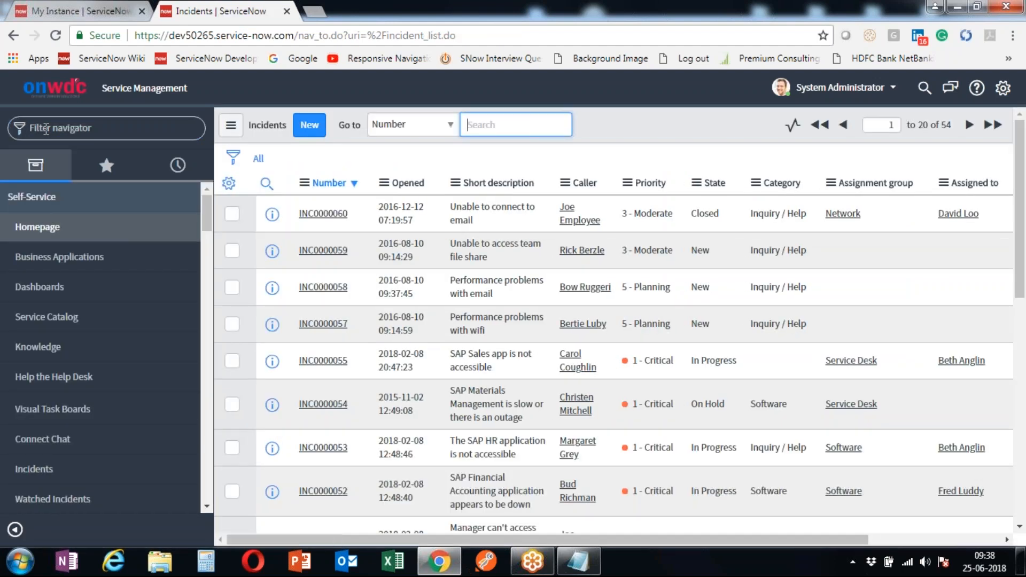
# - Open a new problem form with problem.form, then the 20-record list with problem.list
pyautogui.click(46, 129)
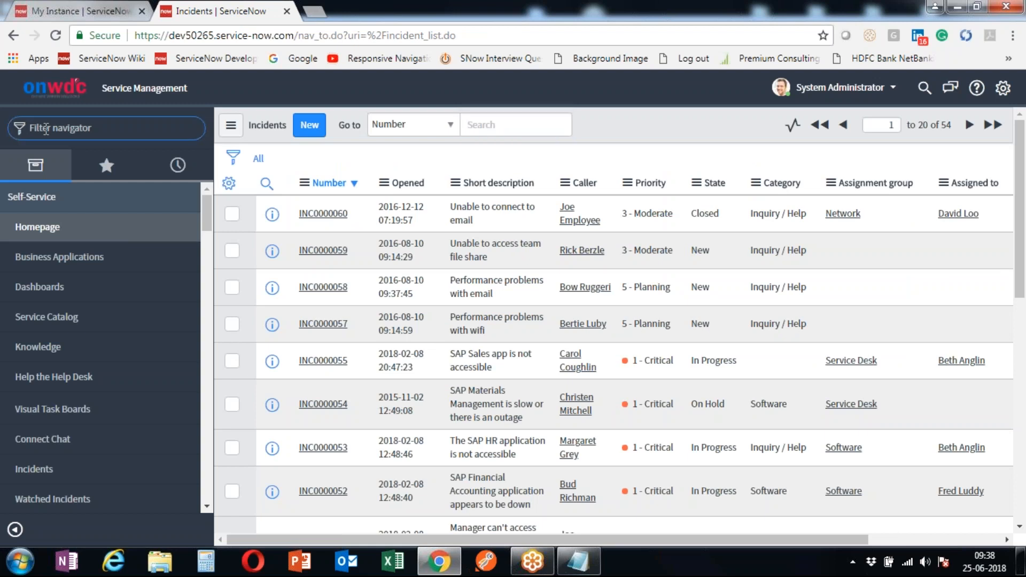
pyautogui.write('problem.form')
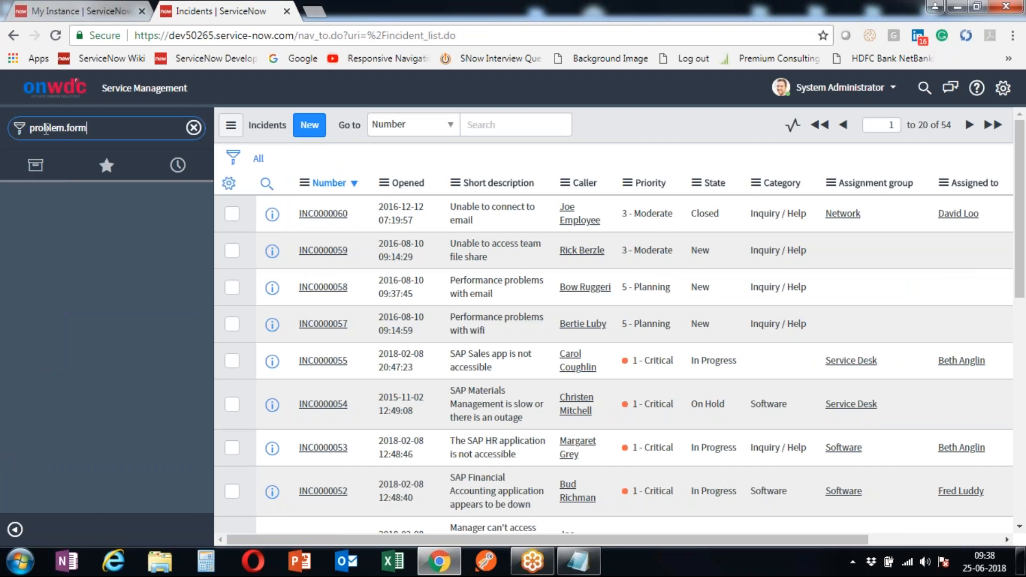
pyautogui.press('Return')
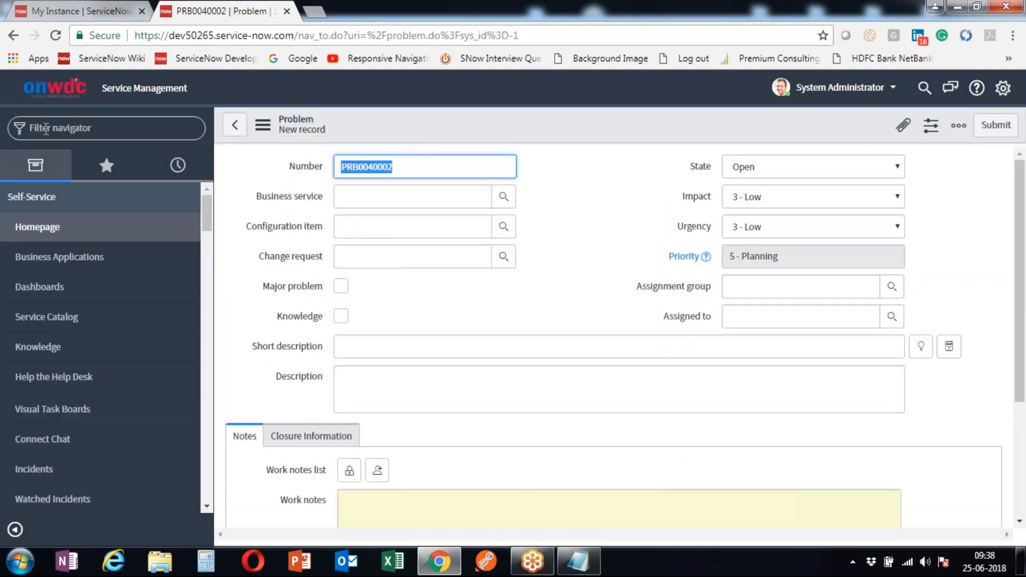
pyautogui.click(46, 129)
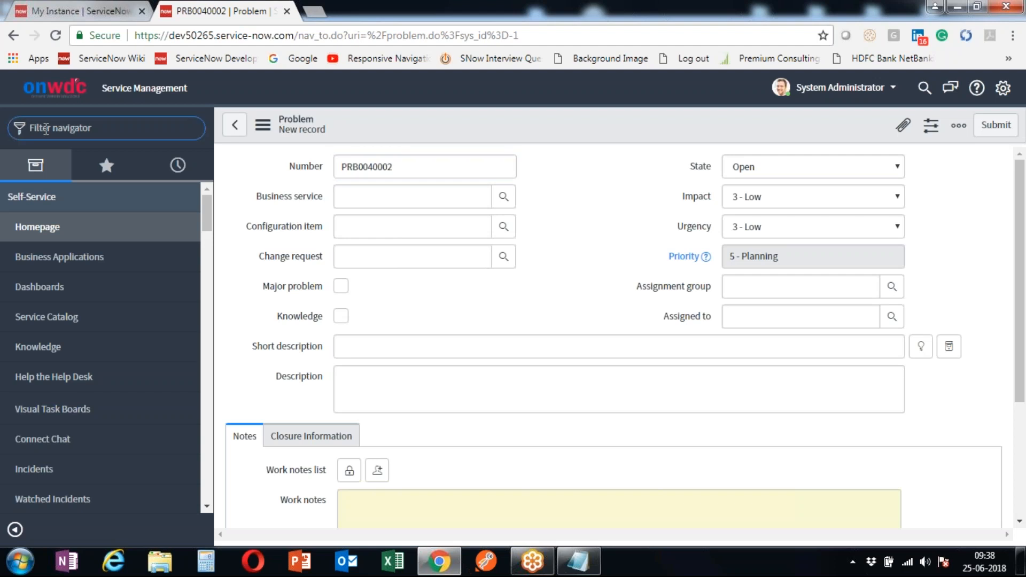
pyautogui.write('problem')
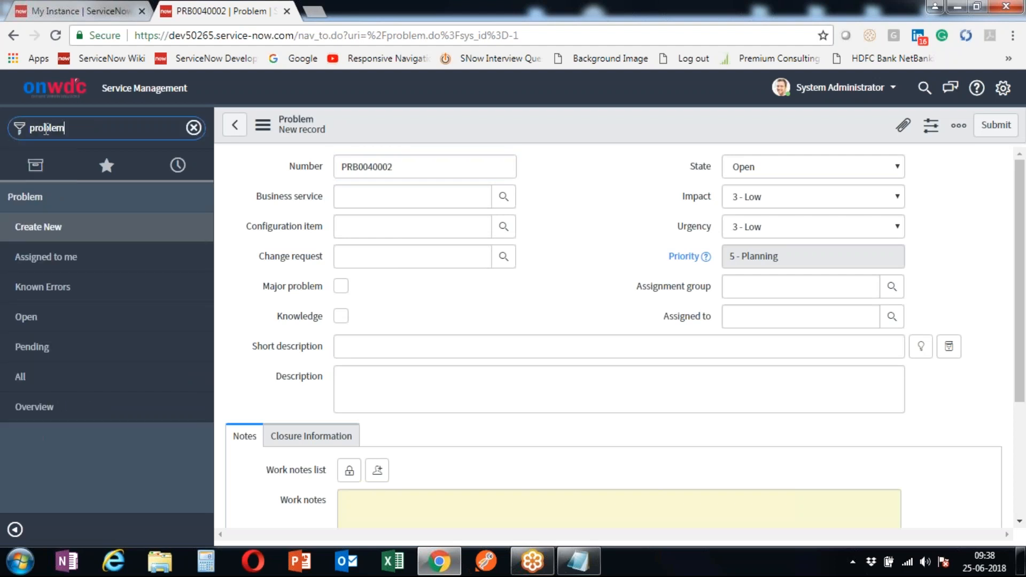
pyautogui.write('.list')
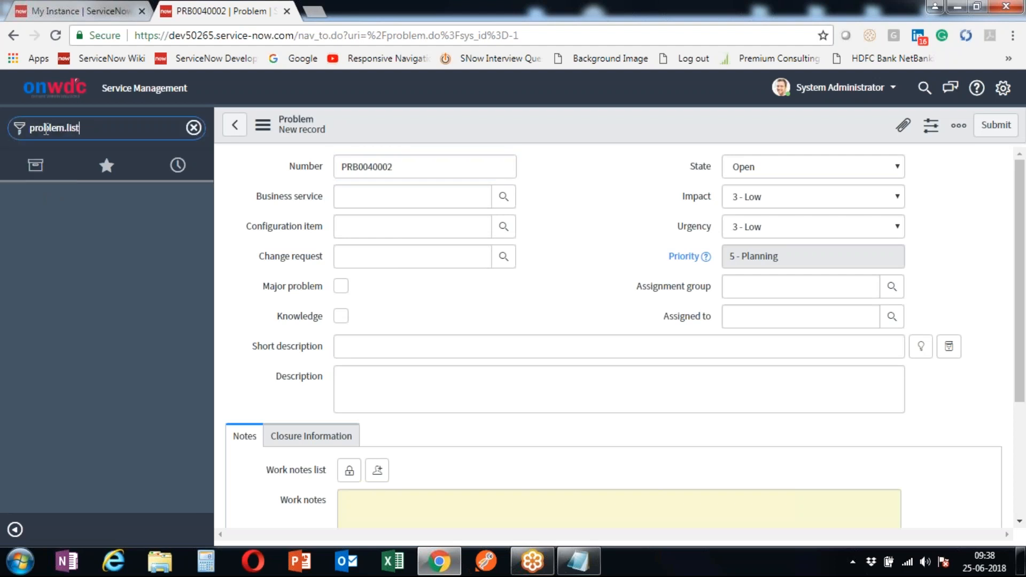
pyautogui.press('Return')
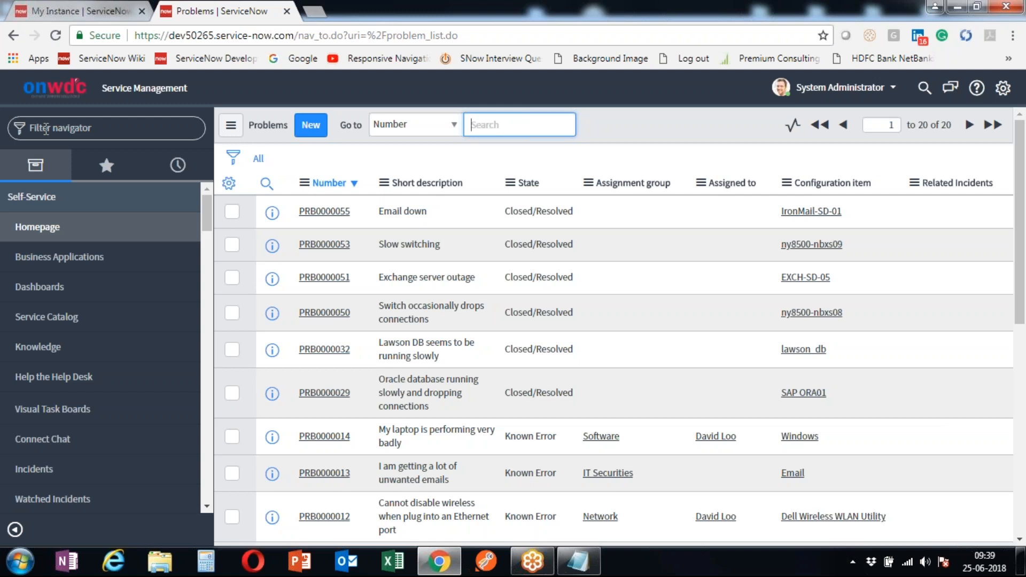
# - Search 'tabl', open System Definition > Tables, and highlight the 2550 record total
pyautogui.click(46, 129)
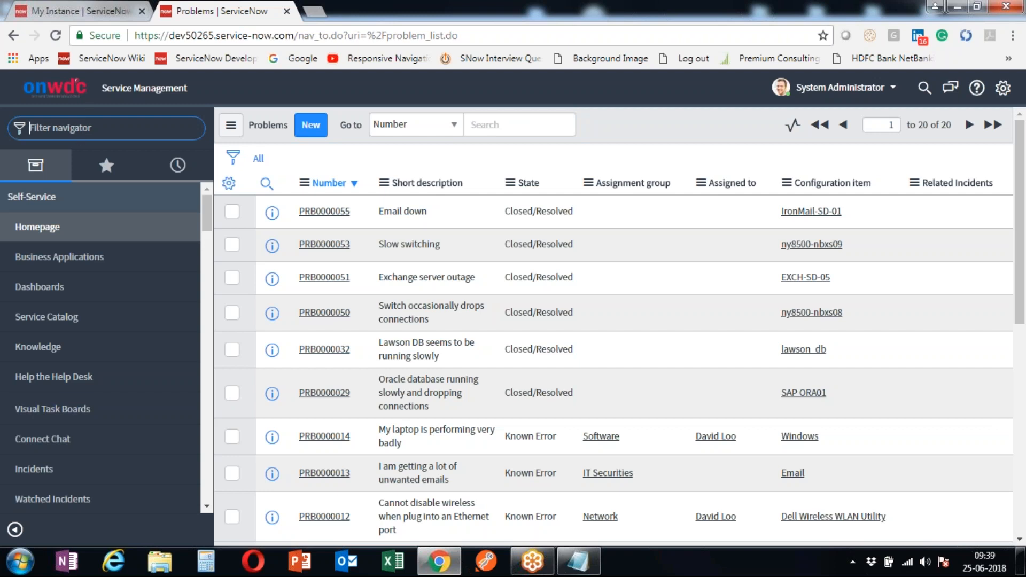
pyautogui.write('tab')
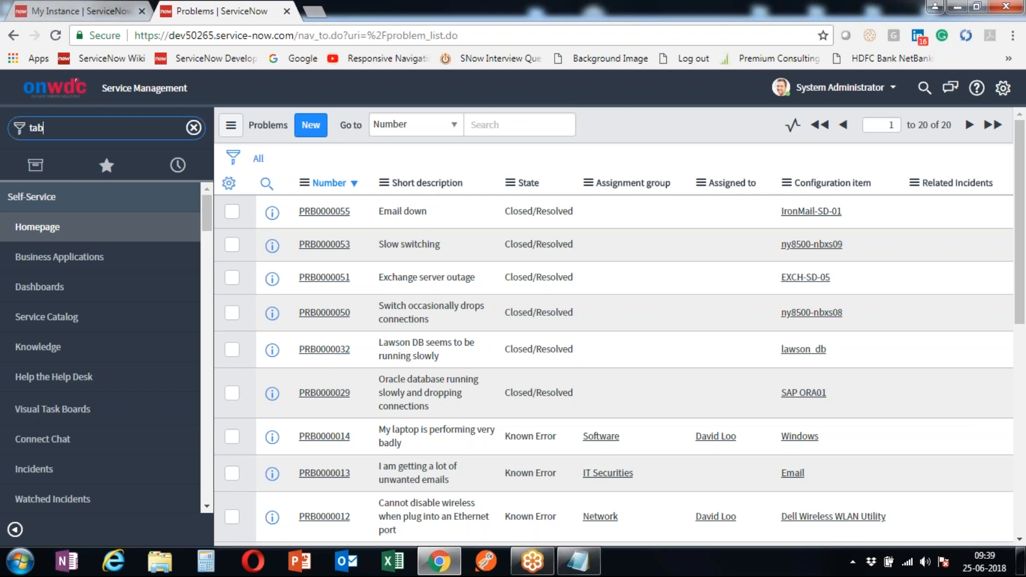
pyautogui.write('l')
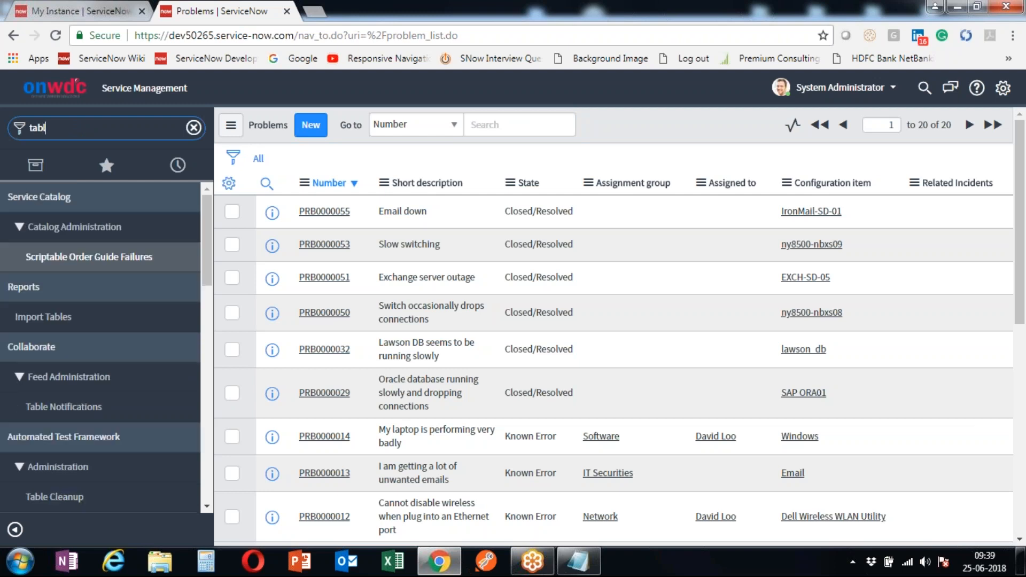
pyautogui.scroll(-5, 110, 471)
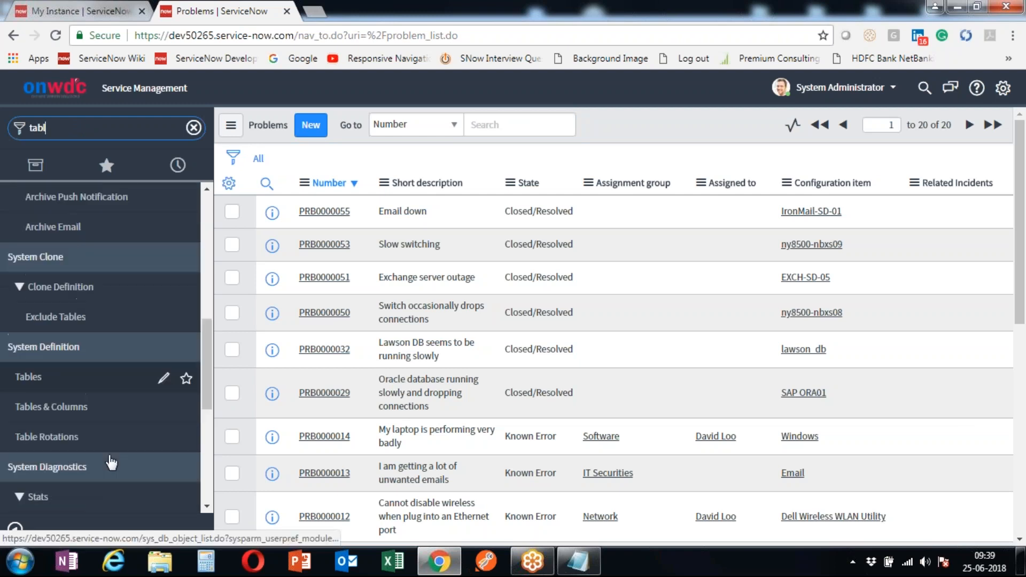
pyautogui.scroll(-2, 110, 462)
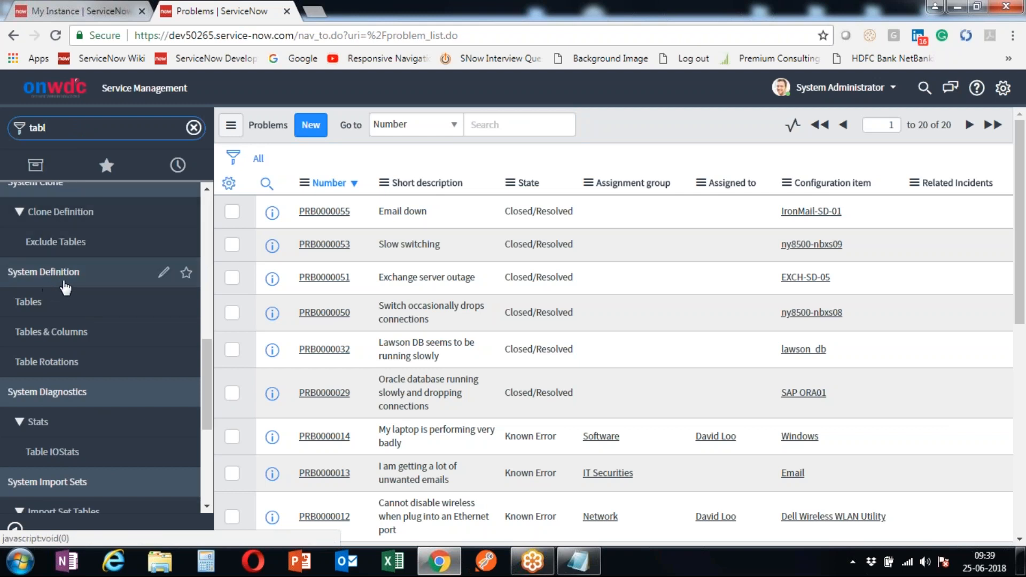
pyautogui.click(75, 313)
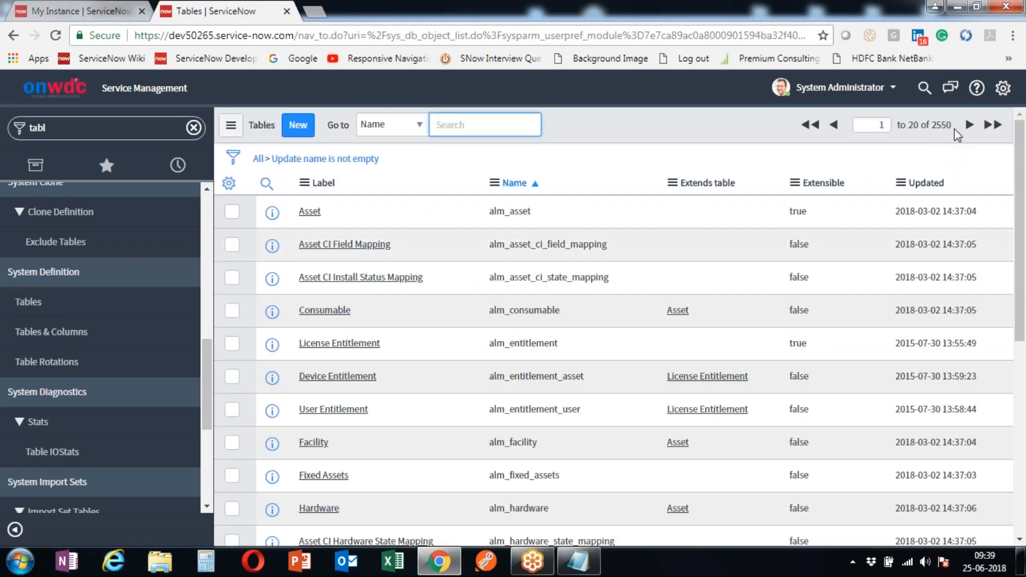
pyautogui.moveTo(952, 125); pyautogui.dragTo(930, 124)
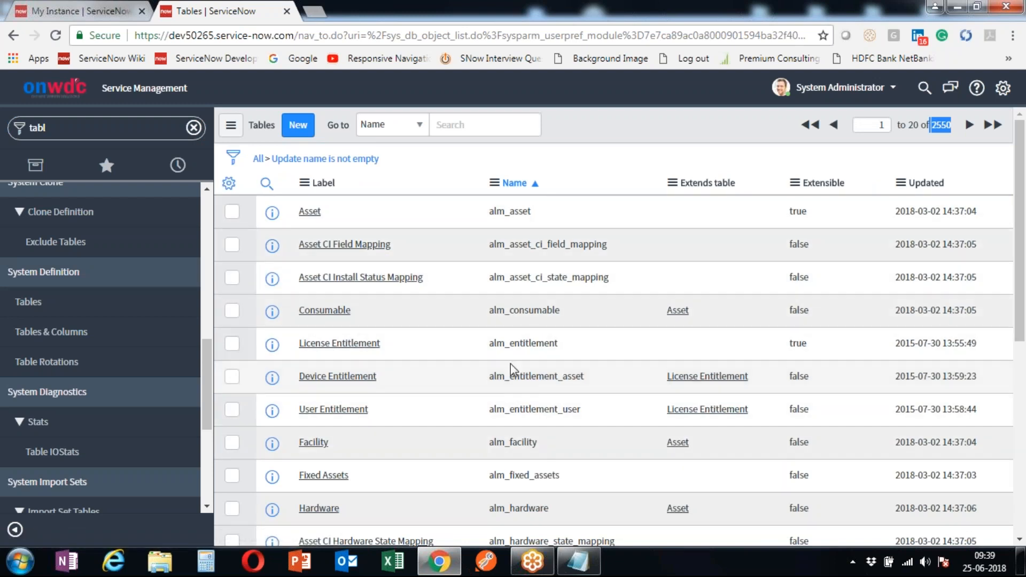
# - Jump the Tables list to incident, problem, then change, and highlight change_request
pyautogui.click(477, 129)
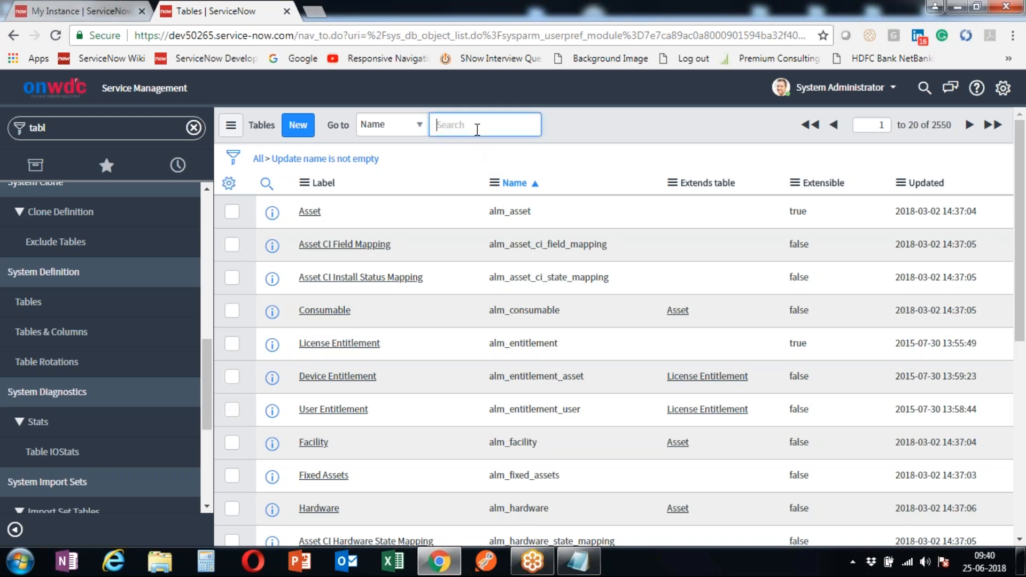
pyautogui.write('incident')
pyautogui.press('Return')
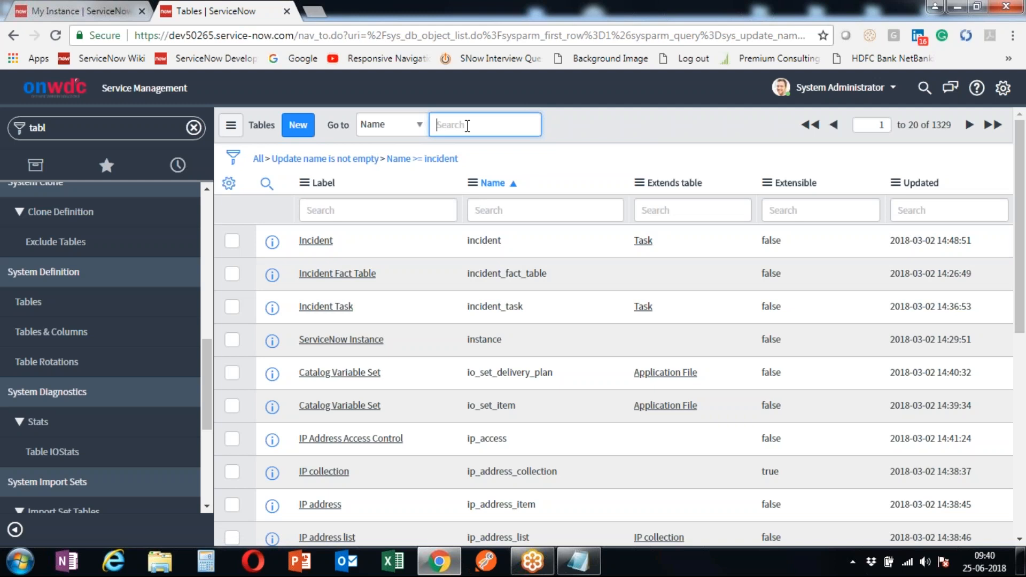
pyautogui.write('problem,')
pyautogui.press('Return')
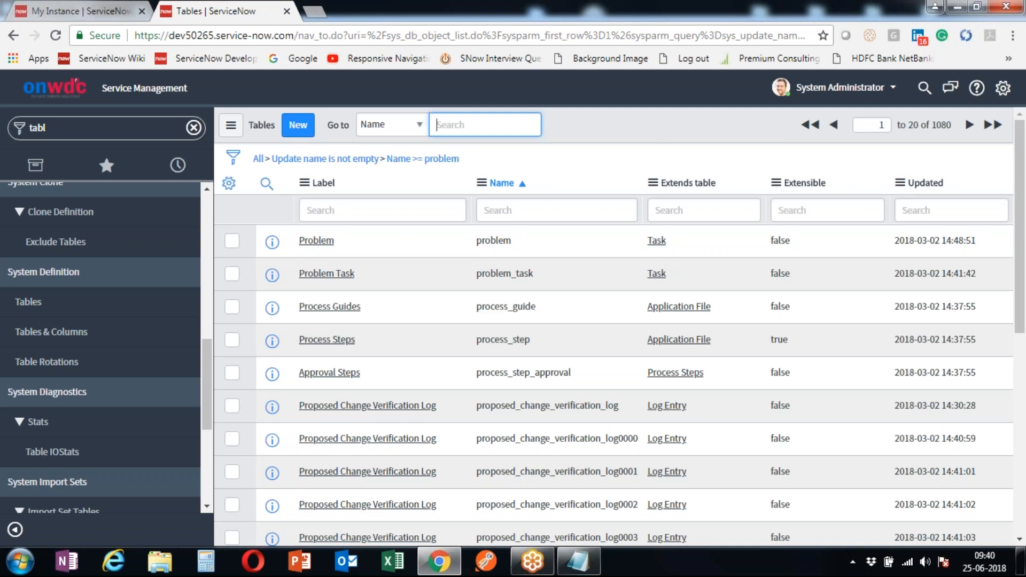
pyautogui.write('change')
pyautogui.press('Return')
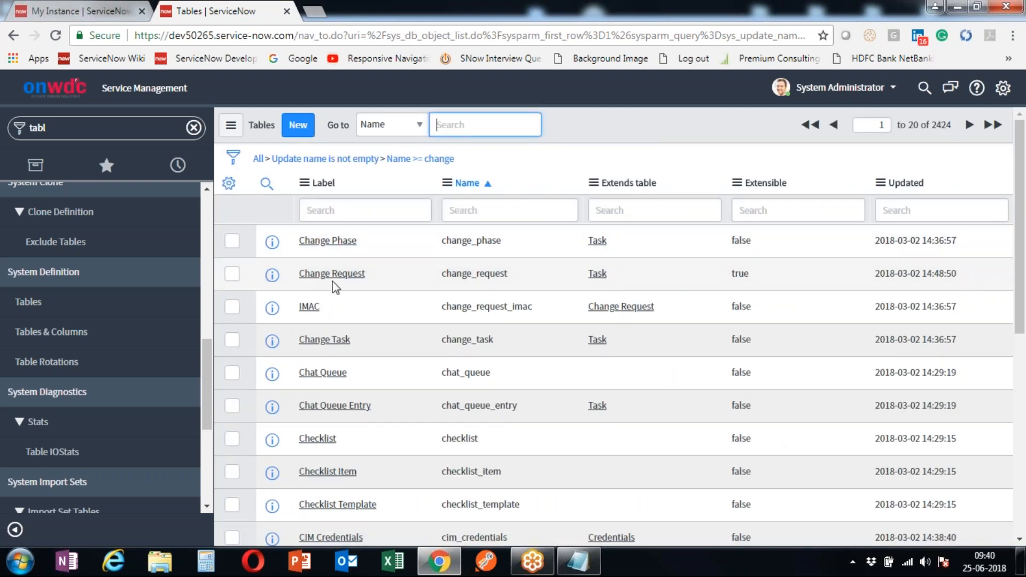
pyautogui.click(513, 282)
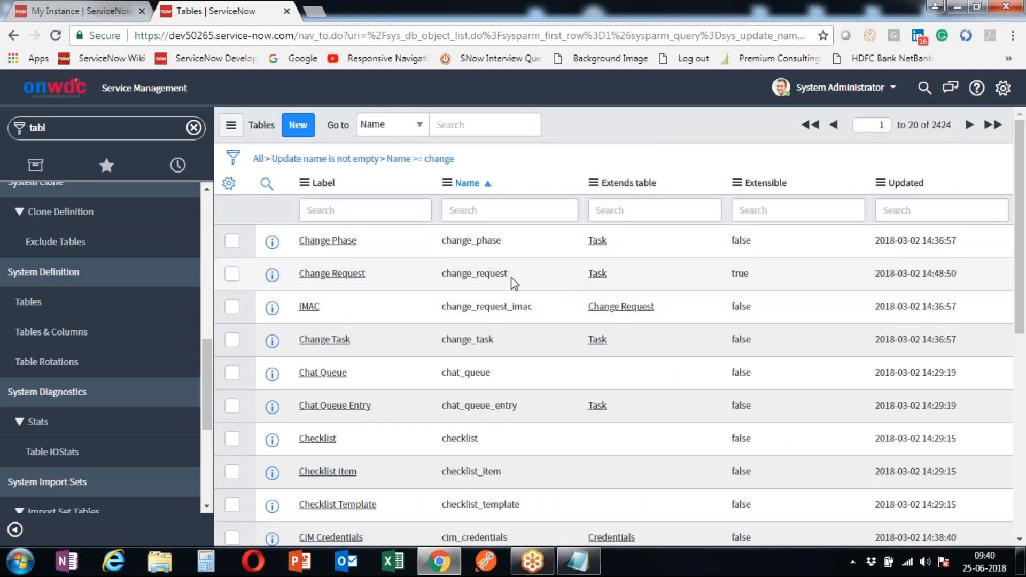
pyautogui.moveTo(513, 282); pyautogui.dragTo(435, 280)
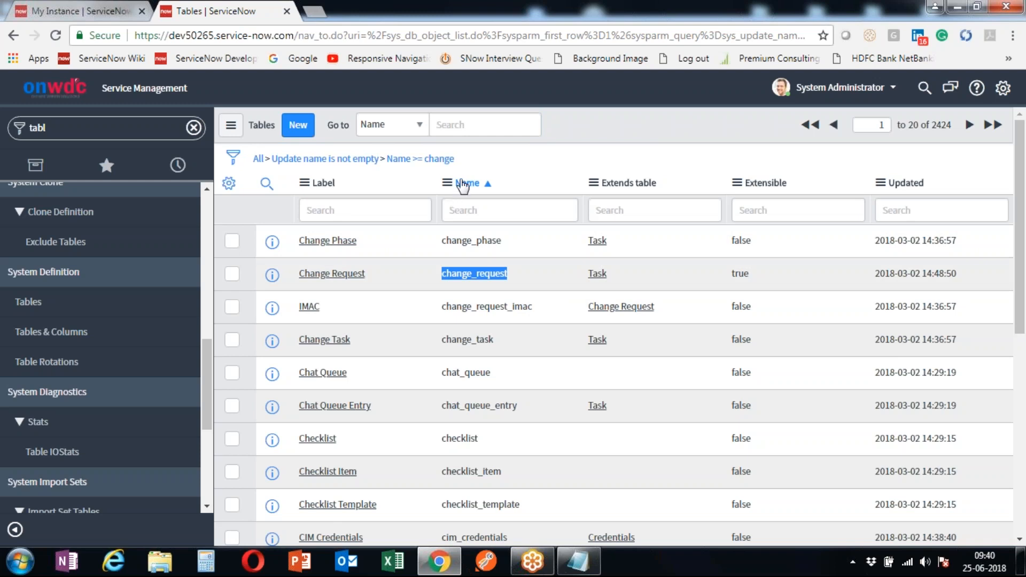
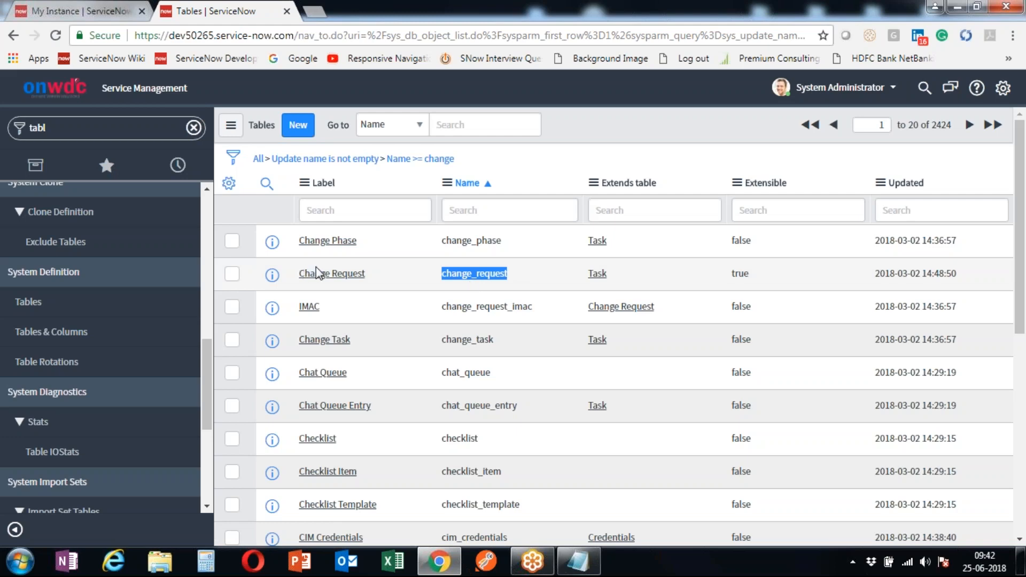
# - Clear the 'tabl' navigator filter while reviewing change_request in the Tables list
pyautogui.scroll(-8, 374, 321)
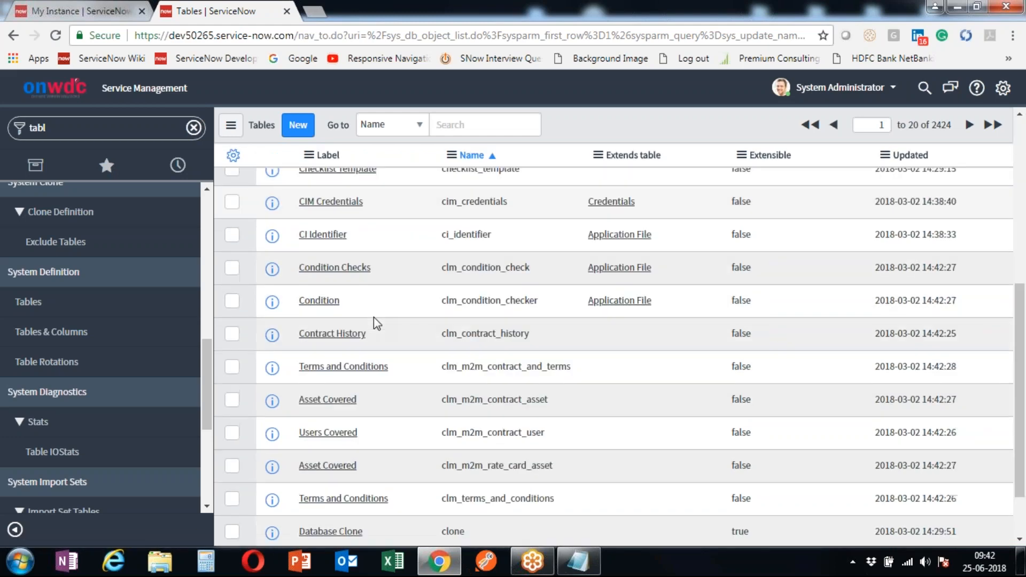
pyautogui.scroll(8, 374, 318)
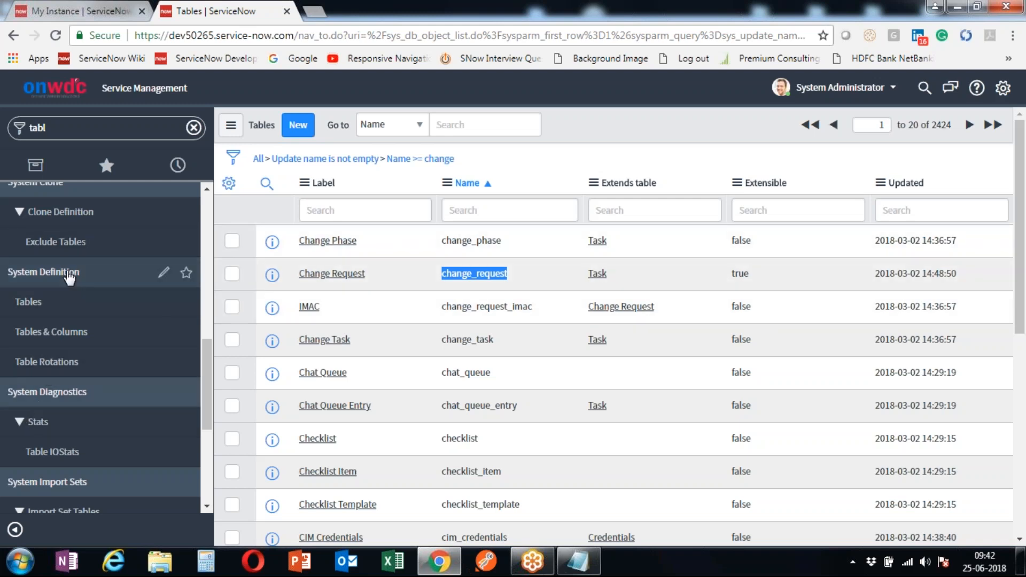
pyautogui.scroll(-1, 359, 331)
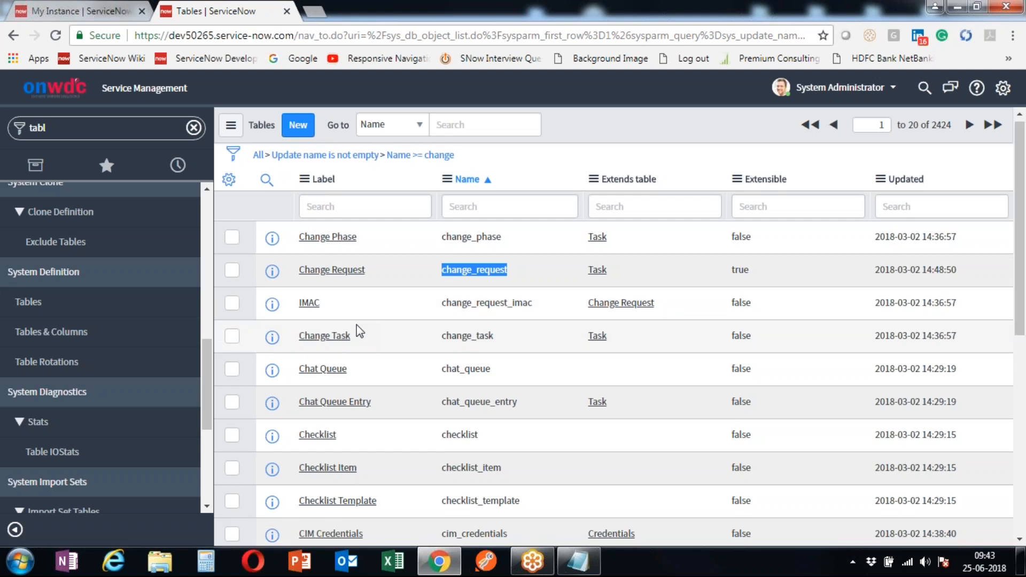
pyautogui.scroll(-1, 359, 331)
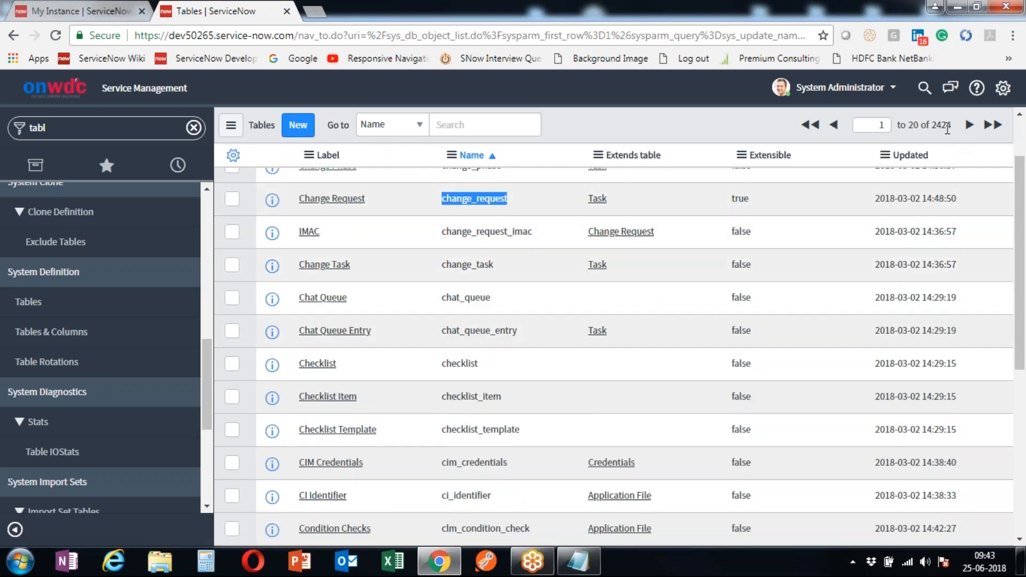
pyautogui.scroll(2, 437, 208)
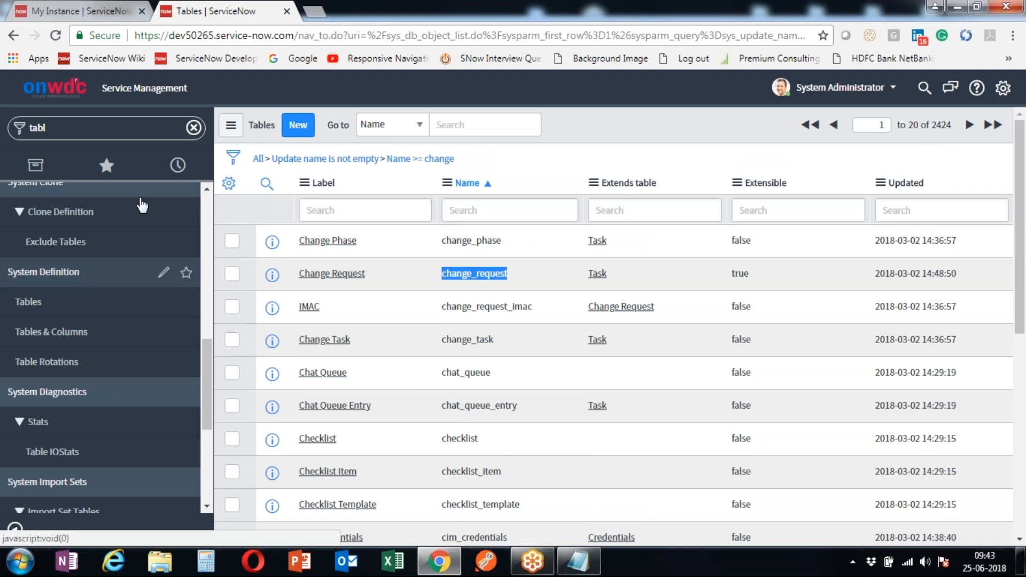
pyautogui.click(193, 128)
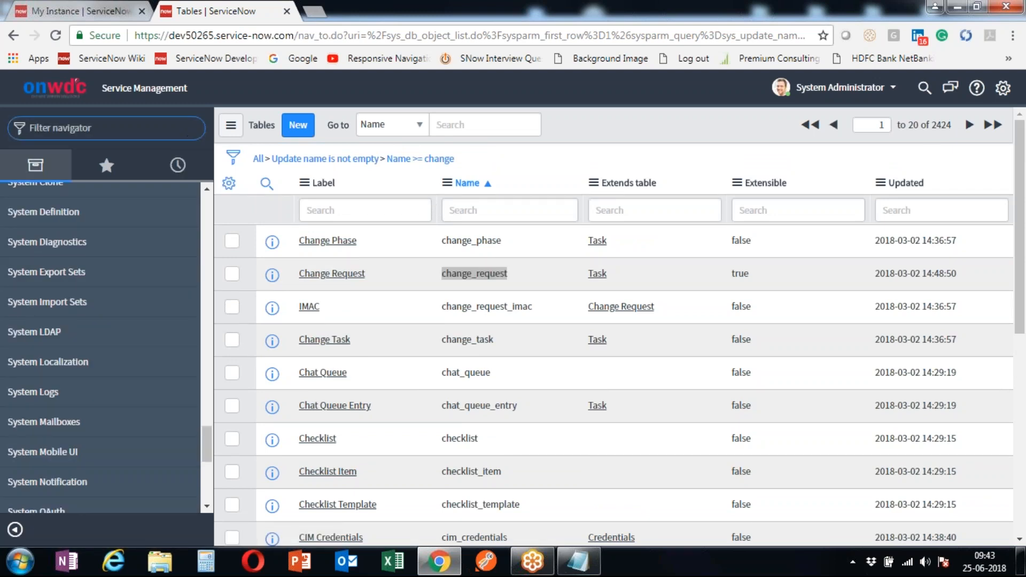
pyautogui.scroll(15, 126, 225)
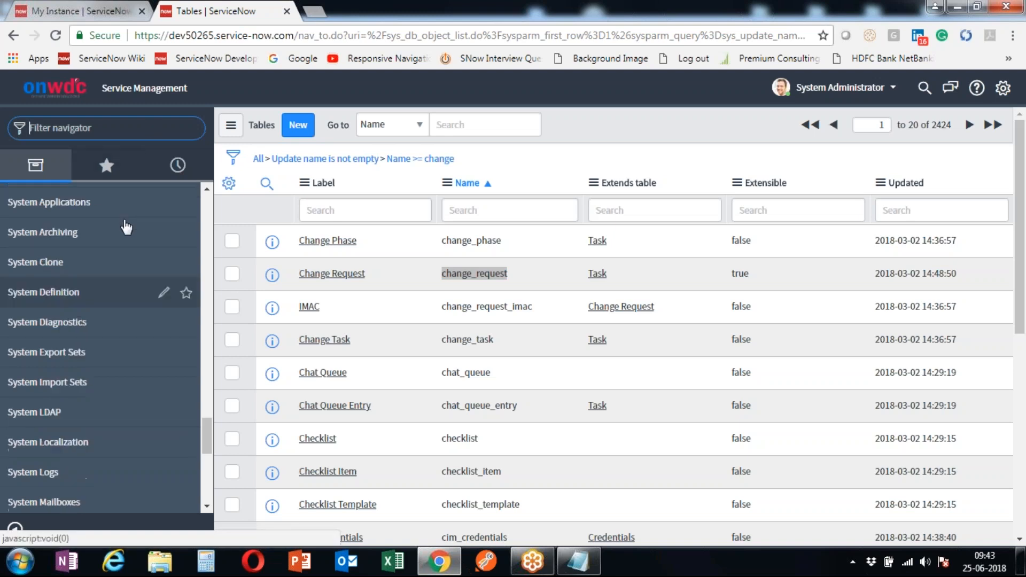
# - Open a blank new Incident form with incident.form
pyautogui.click(90, 120)
pyautogui.write('incident.fo')
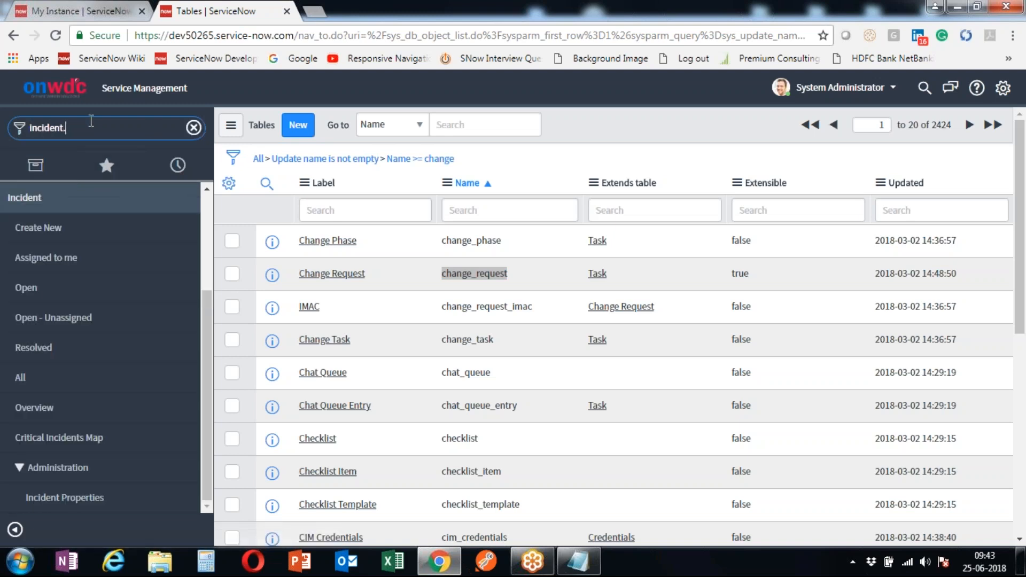
pyautogui.write('rm')
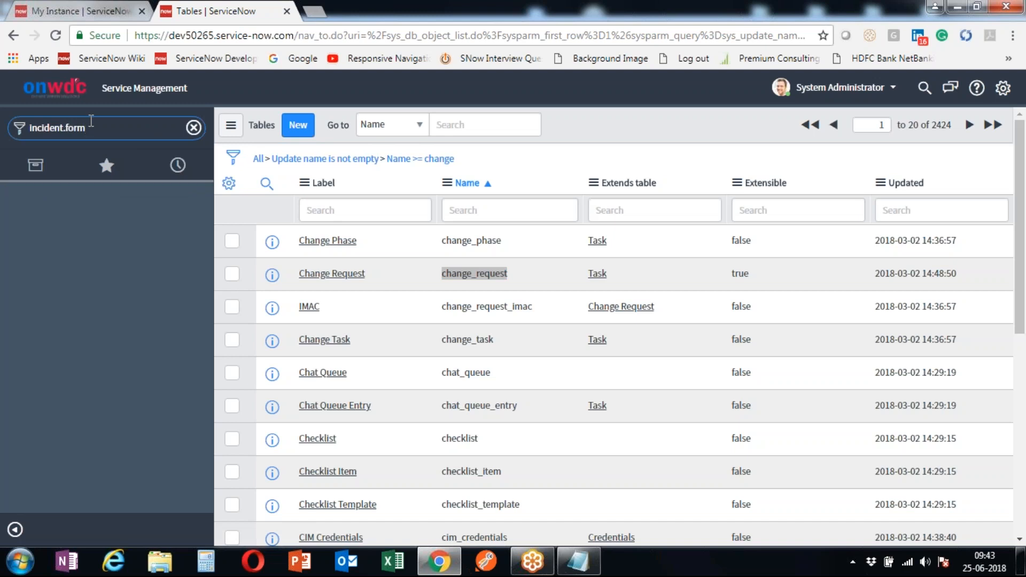
pyautogui.press('Return')
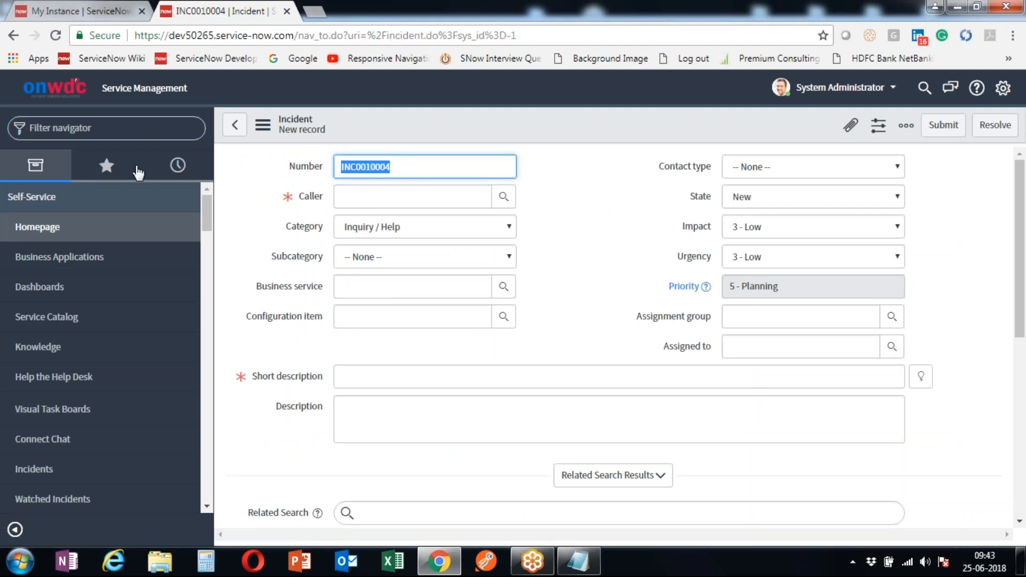
pyautogui.click(92, 128)
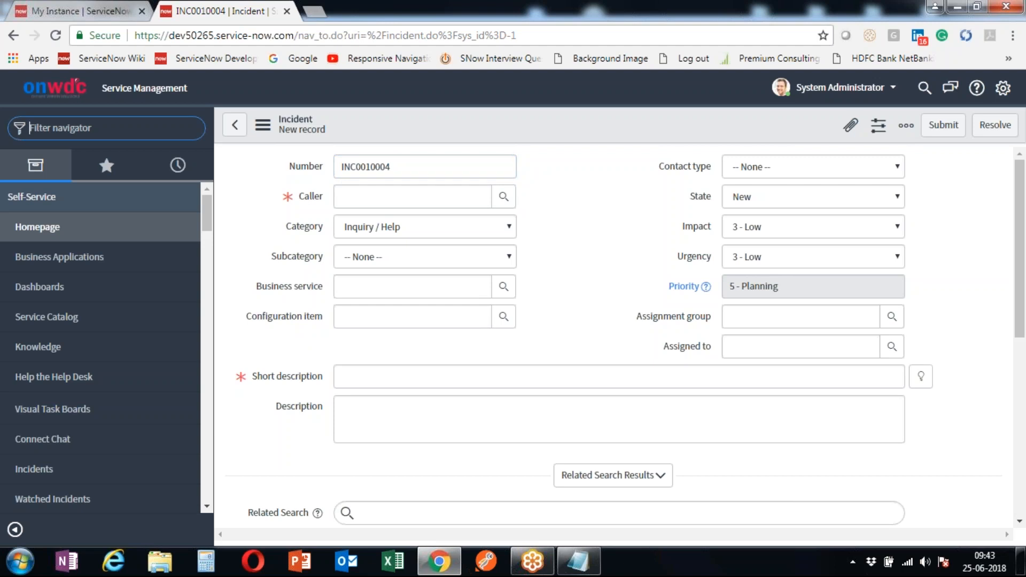
# - Open the Users list with sys_user.list and highlight its 578 record total
pyautogui.write('sy')
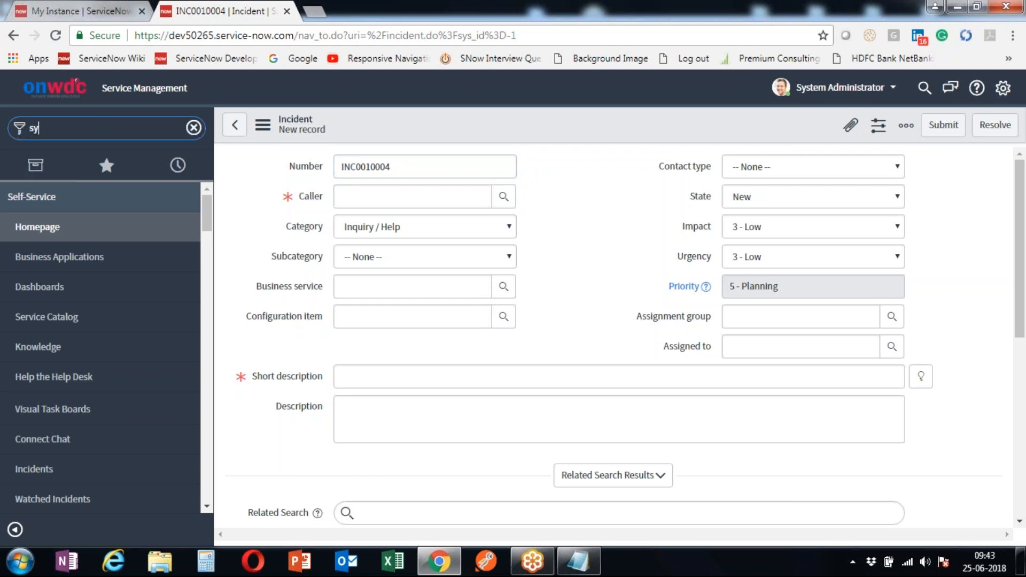
pyautogui.write('s')
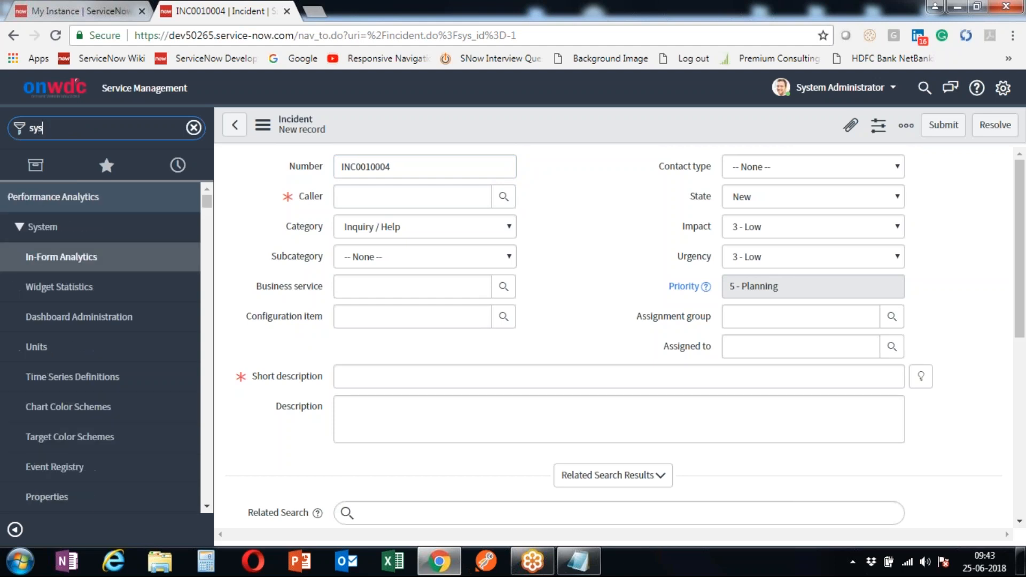
pyautogui.write('_user')
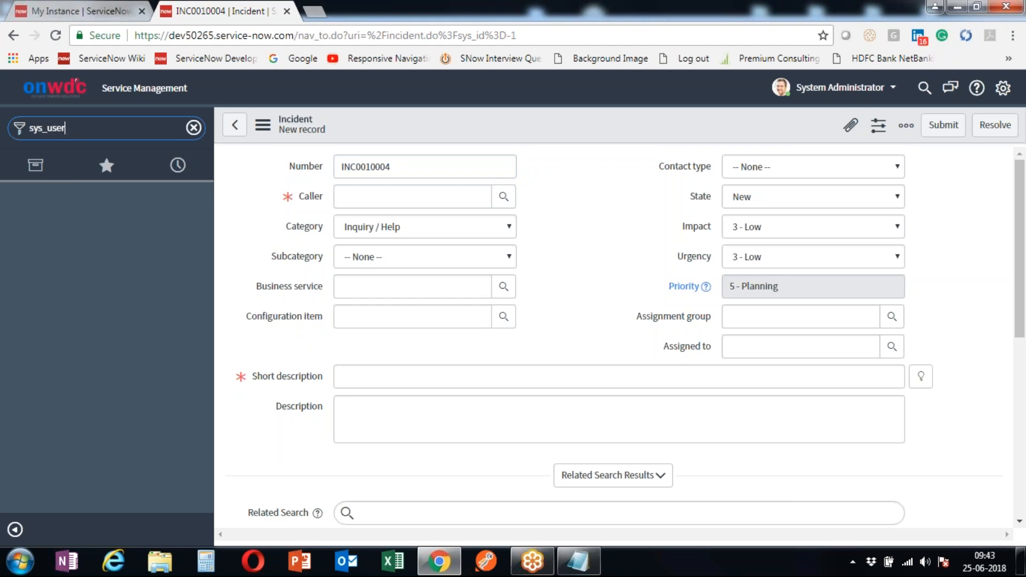
pyautogui.write('.list')
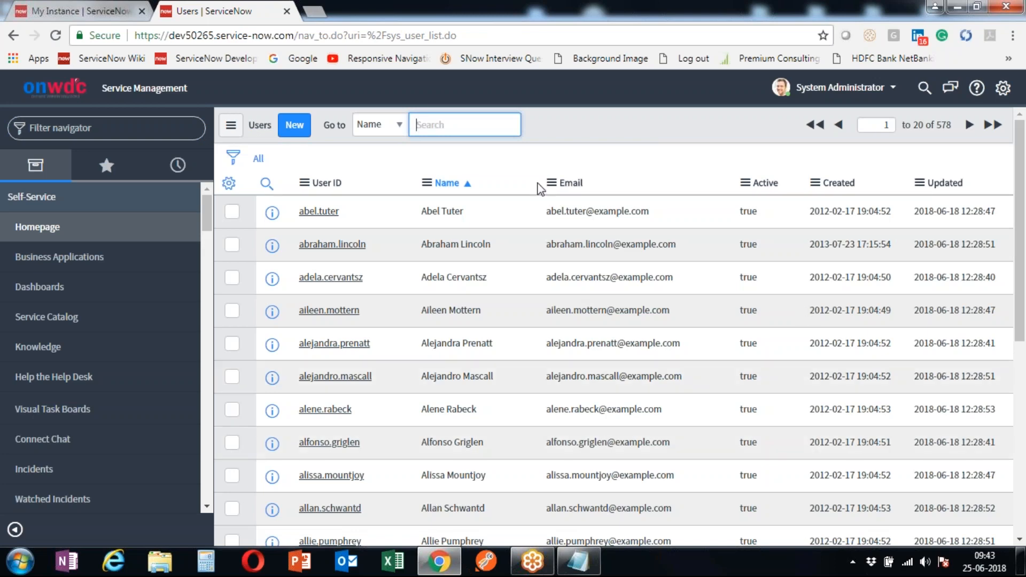
pyautogui.scroll(-7, 454, 337)
pyautogui.scroll(8, 451, 338)
pyautogui.doubleClick(937, 126)
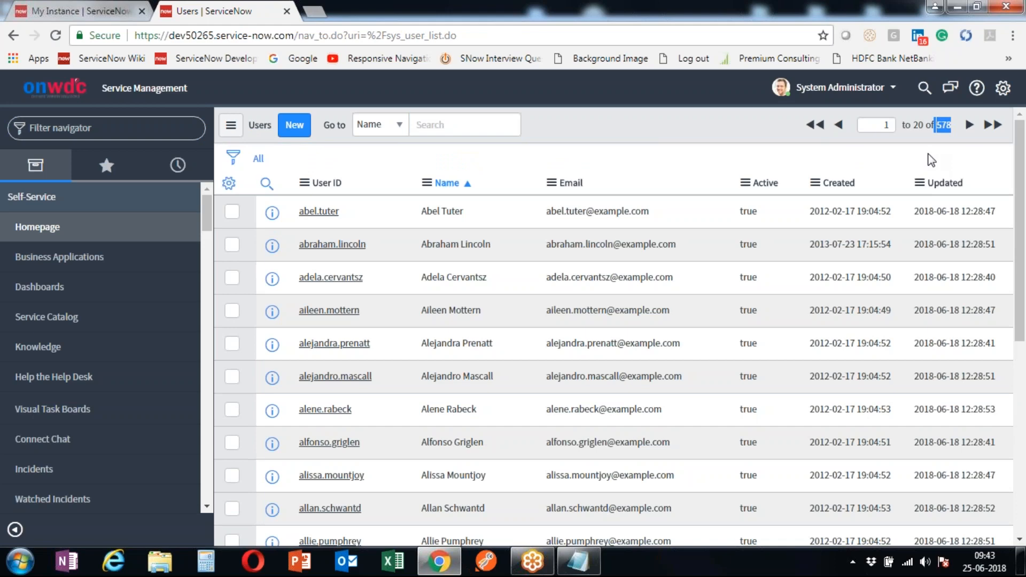
pyautogui.click(579, 121)
pyautogui.scroll(-7, 389, 334)
pyautogui.scroll(7, 389, 334)
# - Start a new user record and enter a user ID, first name and last name
pyautogui.click(293, 133)
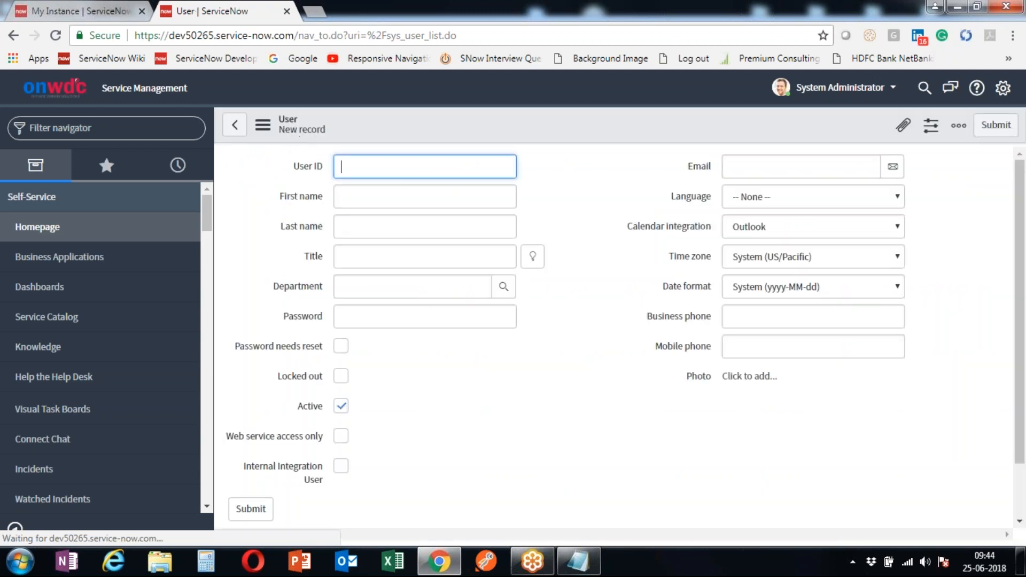
pyautogui.write('12')
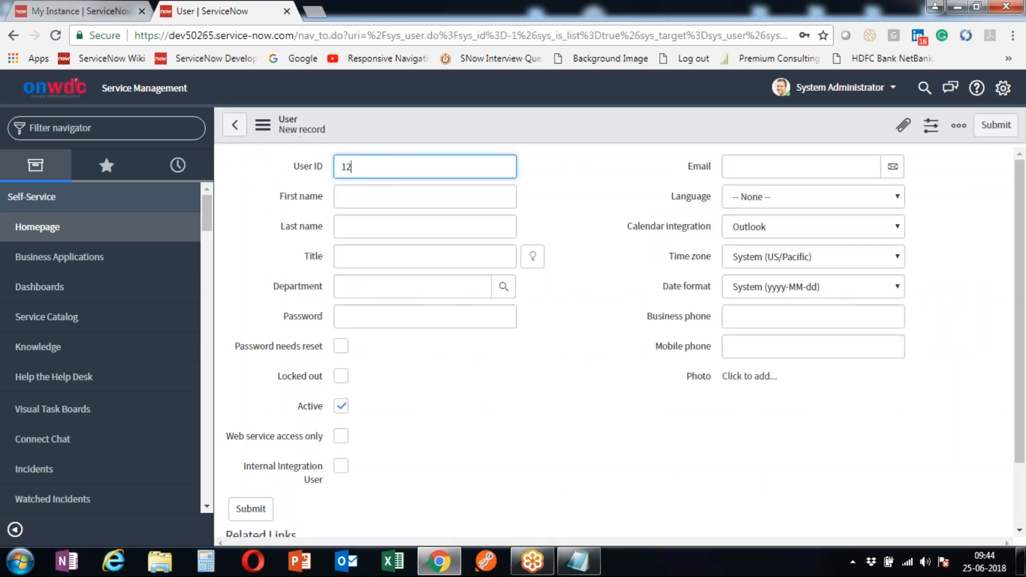
pyautogui.write('3456')
pyautogui.click(380, 203)
pyautogui.write('Sachin')
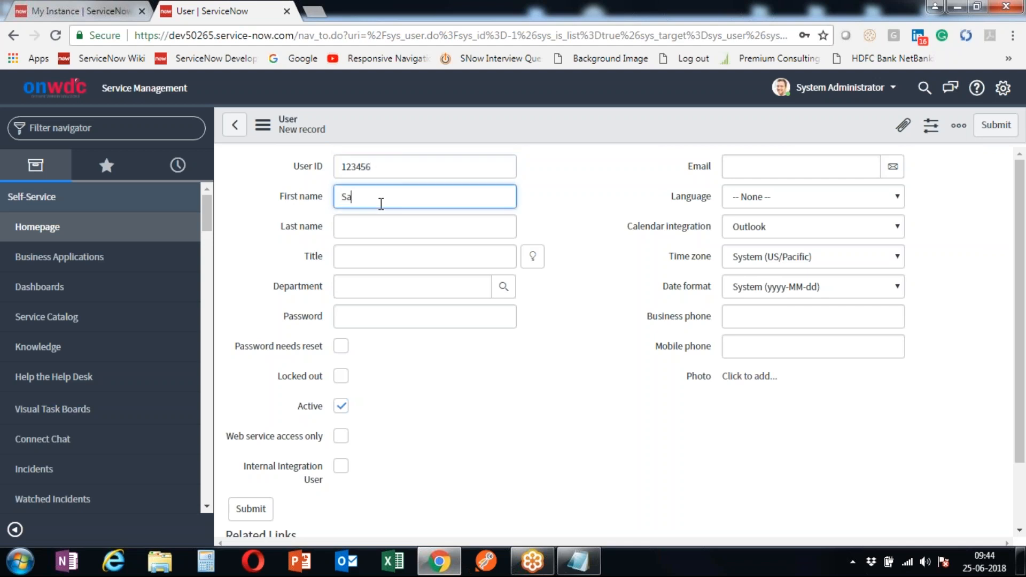
pyautogui.click(387, 224)
pyautogui.write('T')
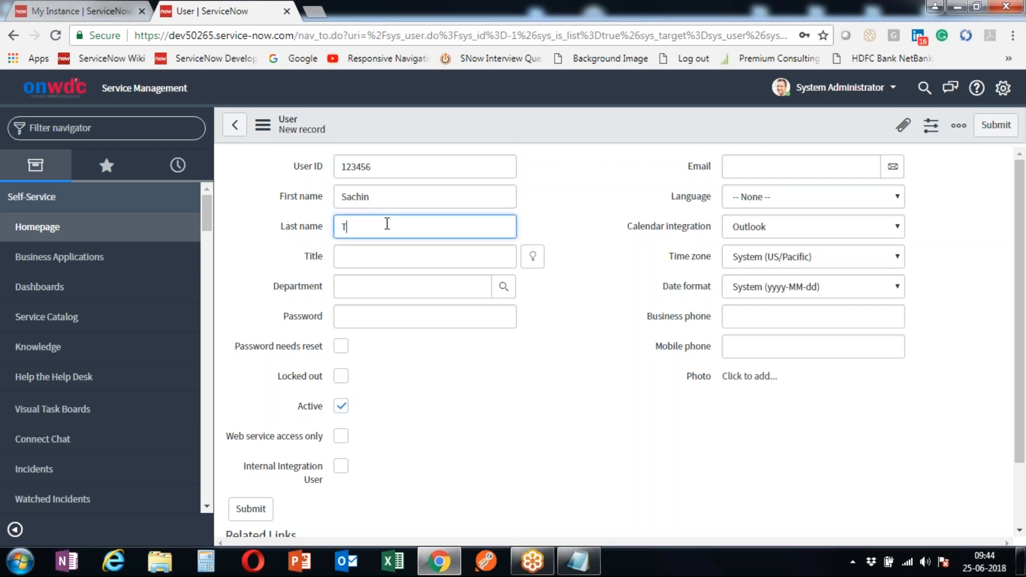
pyautogui.write('endulkar')
# - Set the user's Title to Chief Executive Officer from the lookup list
pyautogui.click(447, 265)
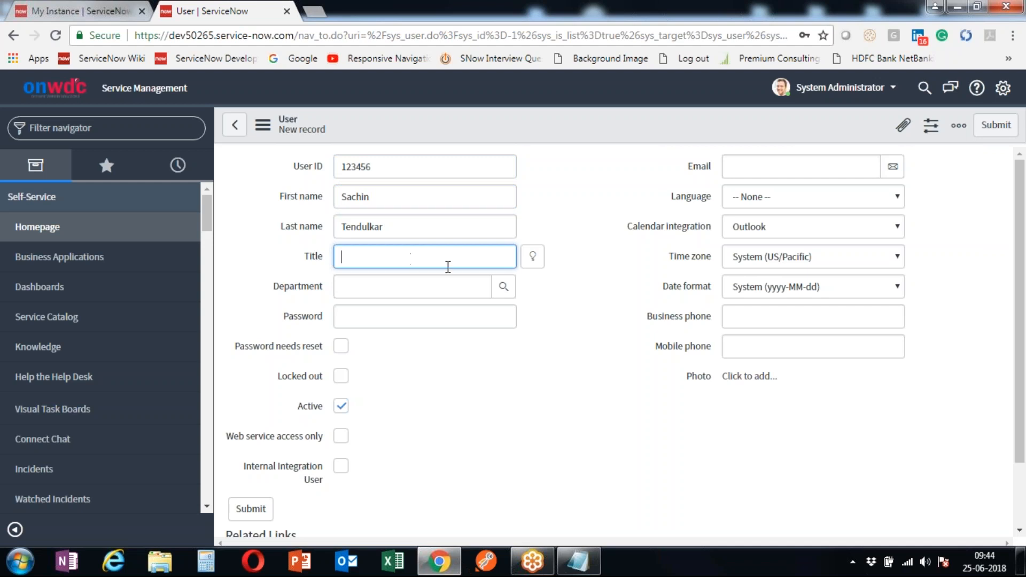
pyautogui.click(533, 256)
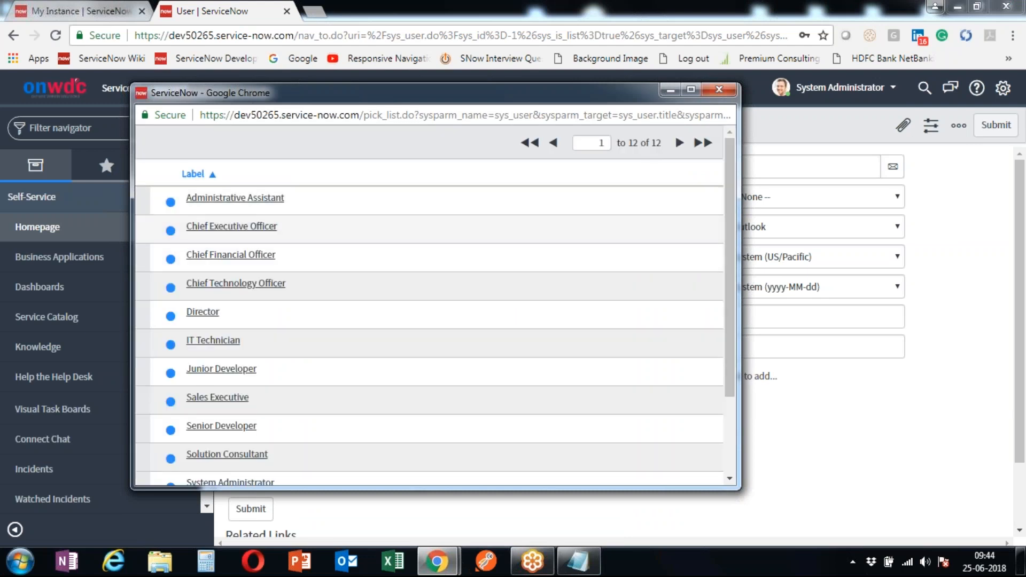
pyautogui.click(252, 227)
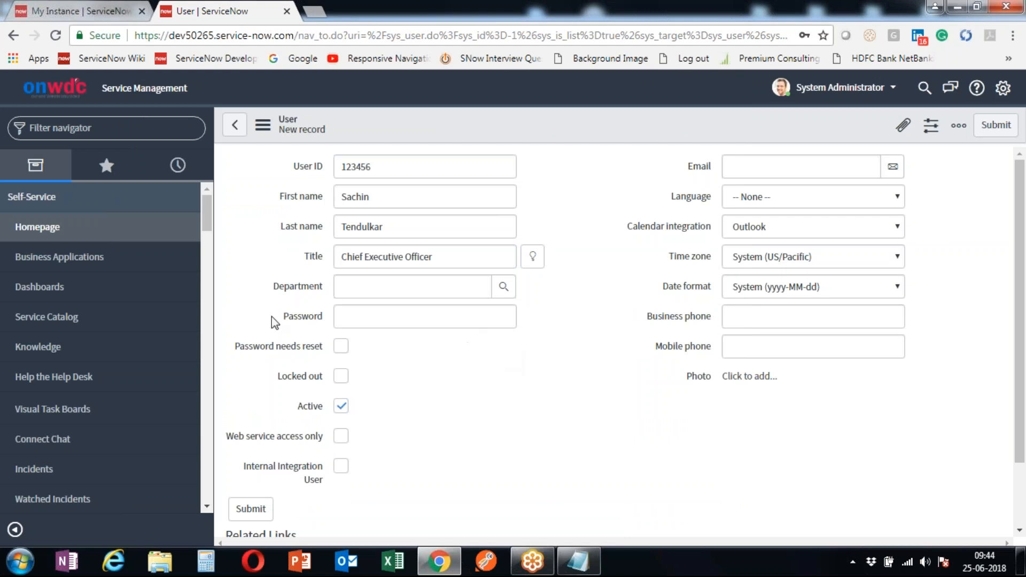
pyautogui.moveTo(271, 317); pyautogui.dragTo(346, 318)
# - Point out the new user's First name and Last name entries
pyautogui.click(406, 362)
pyautogui.scroll(-2, 498, 391)
pyautogui.scroll(2, 500, 393)
pyautogui.moveTo(281, 198); pyautogui.dragTo(335, 197)
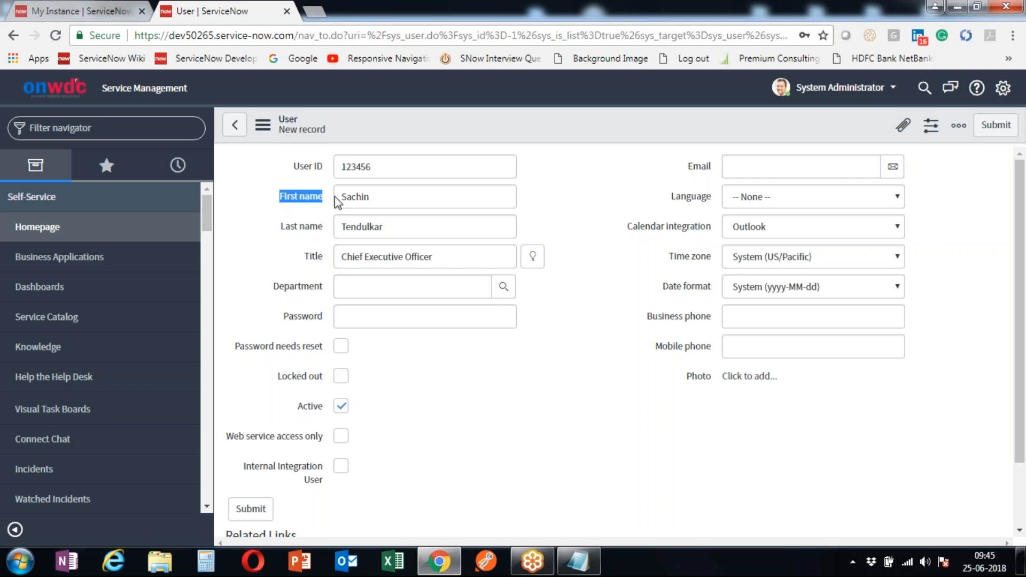
pyautogui.moveTo(280, 230); pyautogui.dragTo(443, 212)
pyautogui.click(451, 206)
pyautogui.click(435, 233)
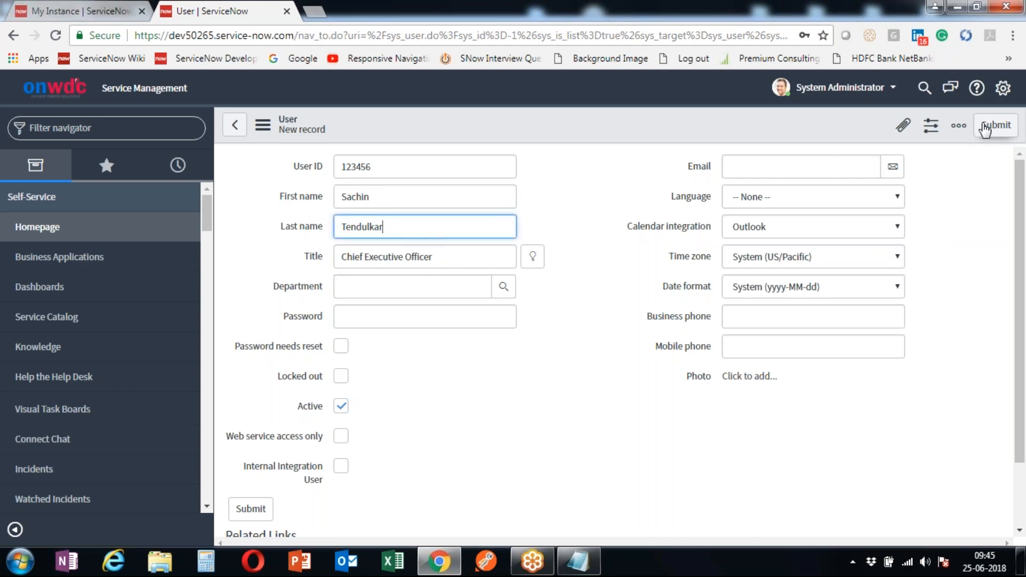
# - Review phone, date format, time zone and language fields, keeping Calendar integration on Outlook
pyautogui.click(817, 346)
pyautogui.click(806, 315)
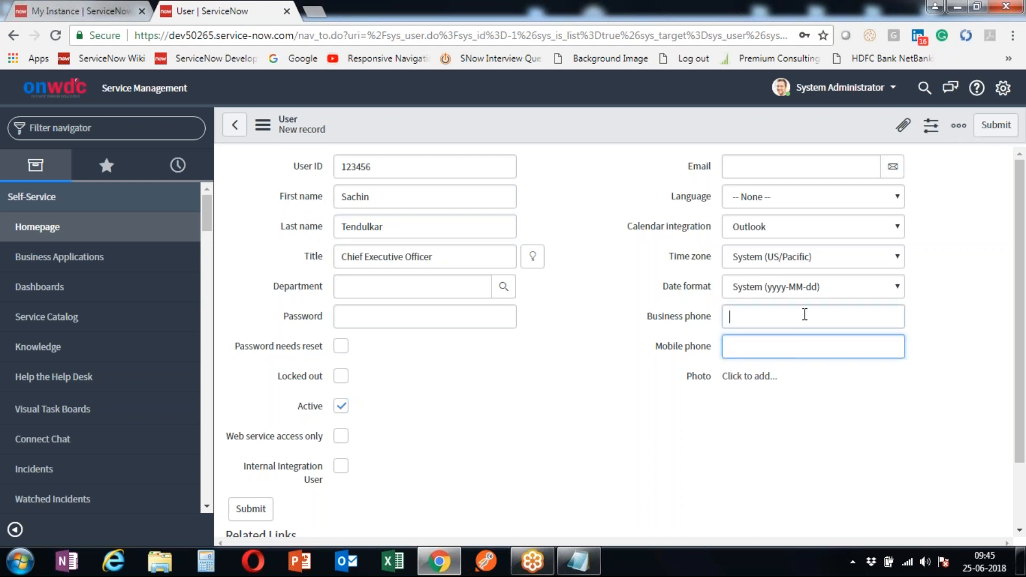
pyautogui.click(751, 291)
pyautogui.click(746, 258)
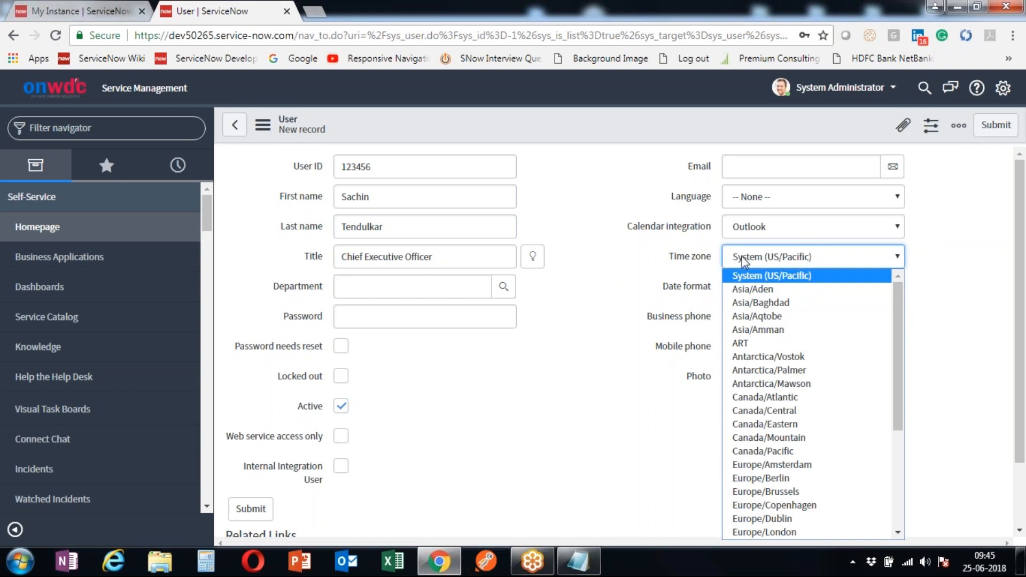
pyautogui.click(775, 228)
pyautogui.click(777, 230)
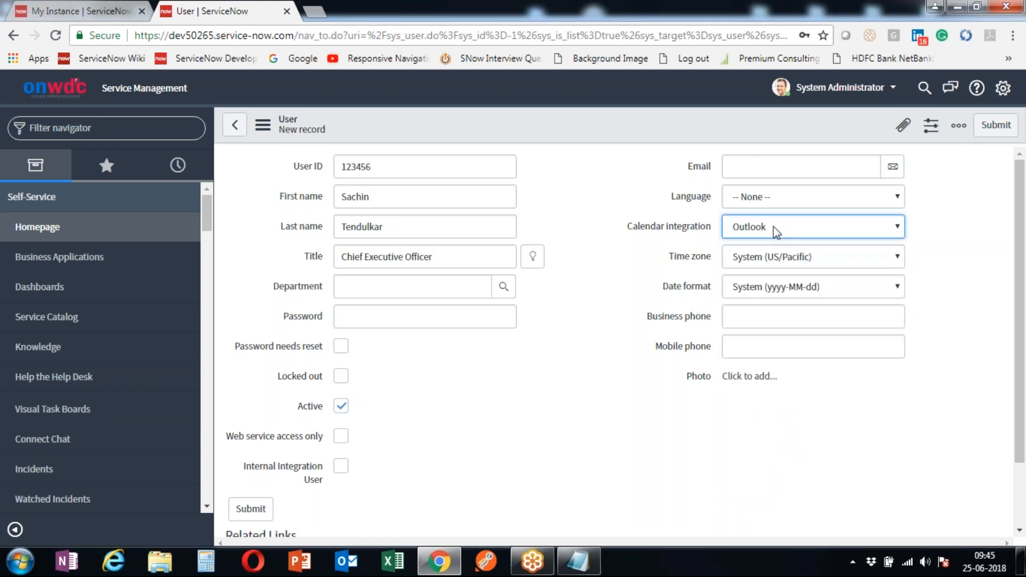
pyautogui.click(744, 202)
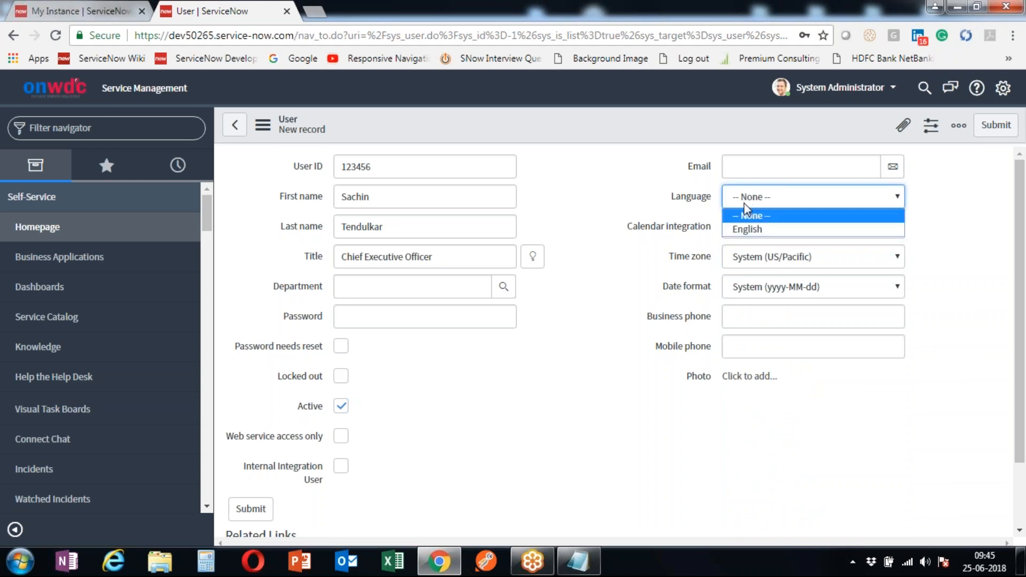
pyautogui.click(607, 270)
# - Go over email and password, noting Password needs reset and Active ticked, then highlight the names
pyautogui.click(764, 164)
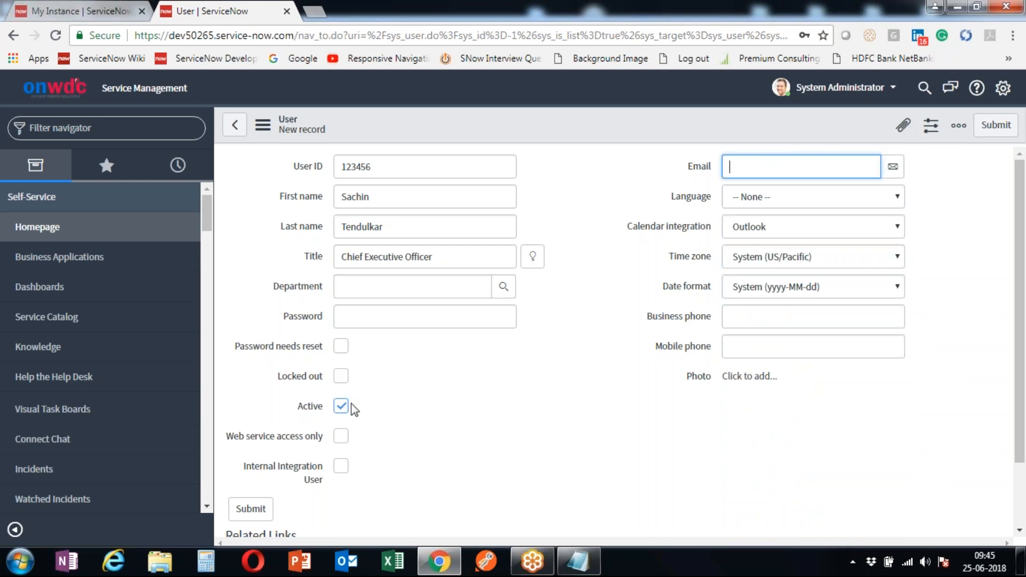
pyautogui.click(401, 314)
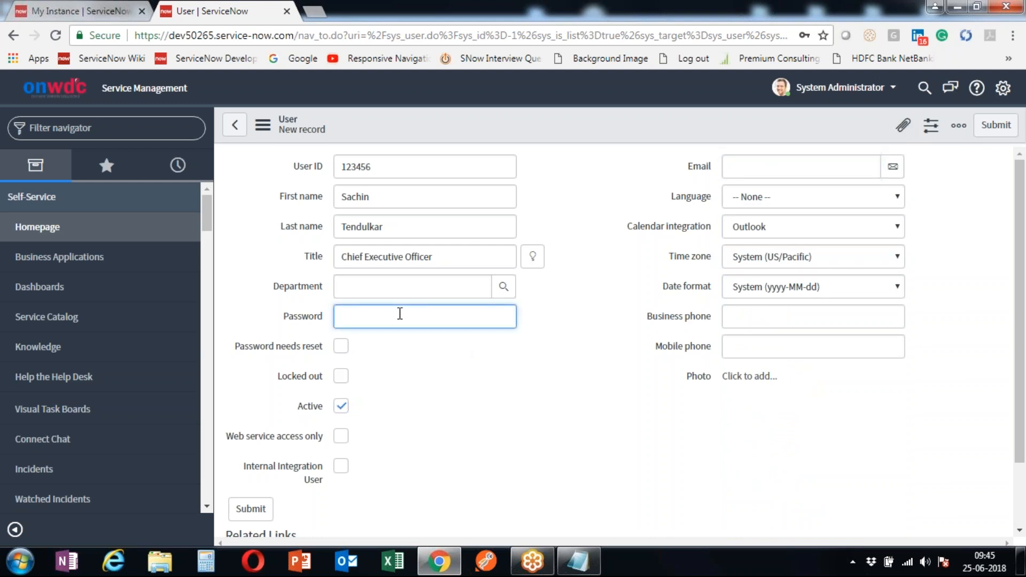
pyautogui.moveTo(241, 349); pyautogui.dragTo(338, 351)
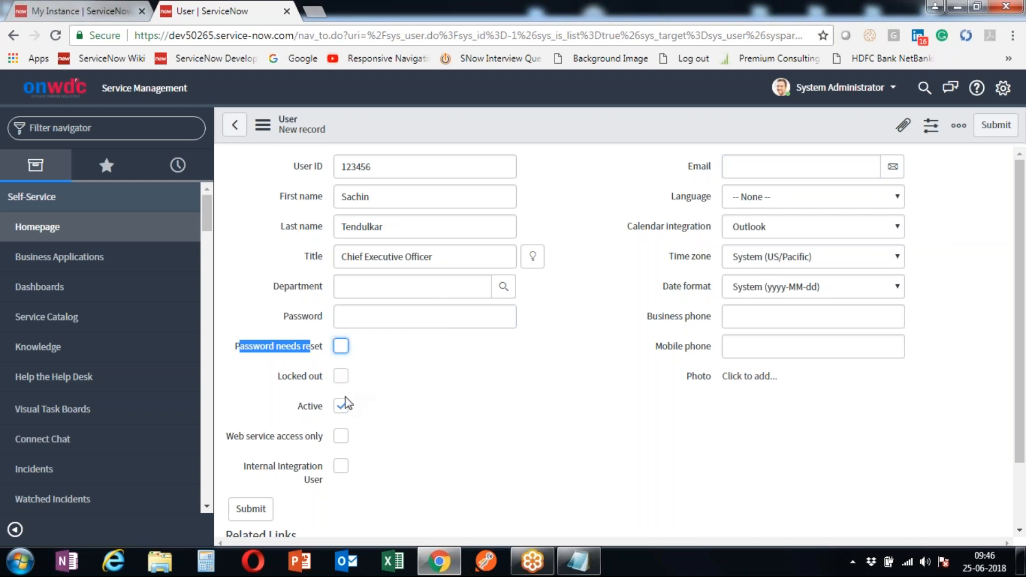
pyautogui.moveTo(298, 406); pyautogui.dragTo(320, 409)
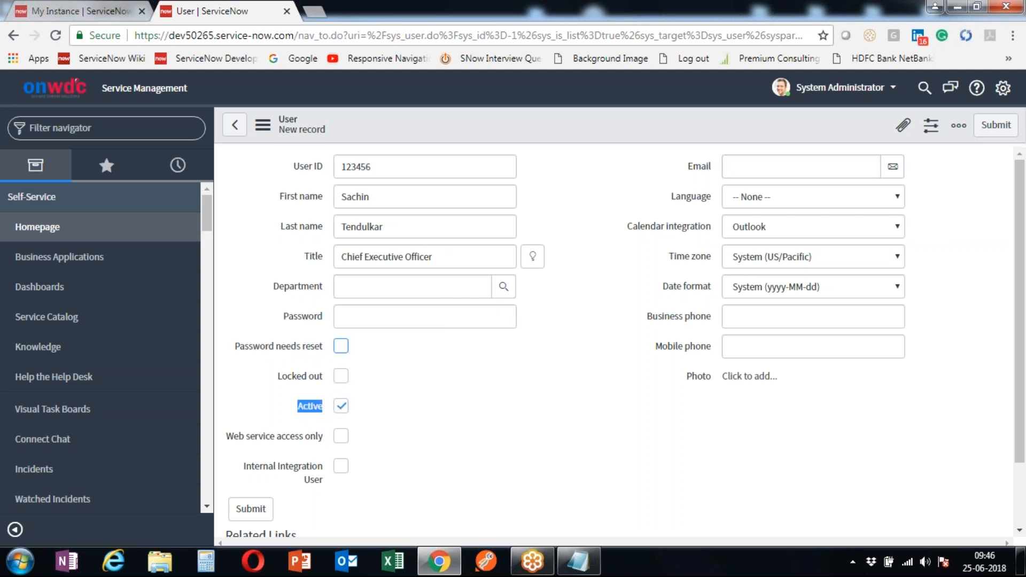
pyautogui.click(341, 412)
pyautogui.doubleClick(374, 197)
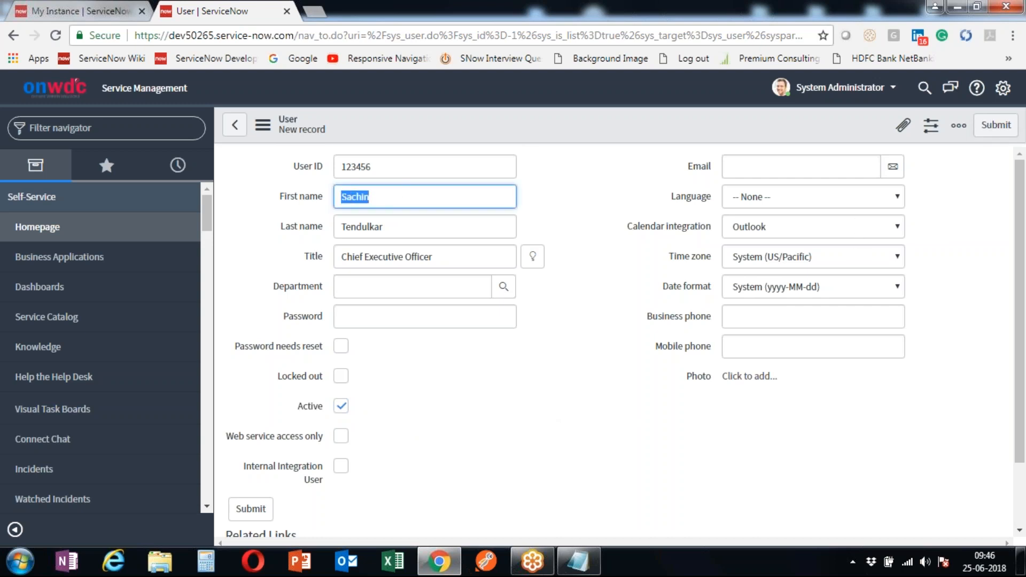
pyautogui.doubleClick(398, 226)
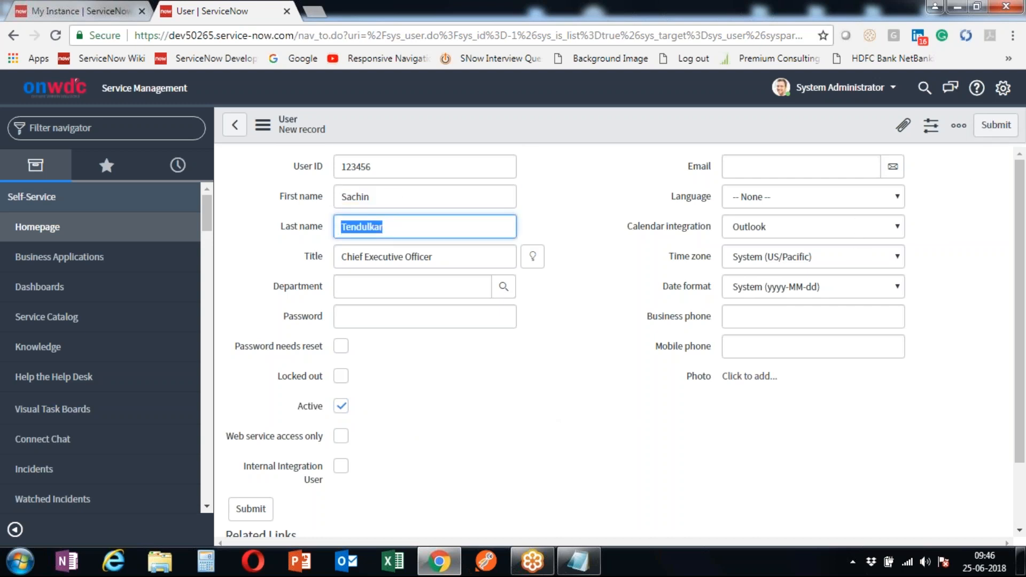
# - Submit the new user, sort the Users list by Updated, and reopen the user's record
pyautogui.click(1004, 127)
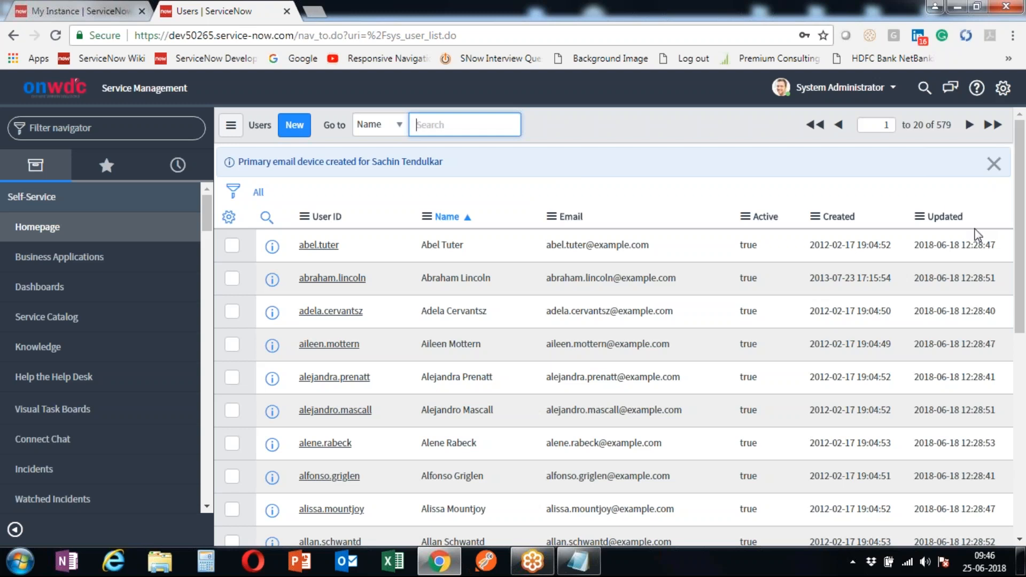
pyautogui.click(943, 217)
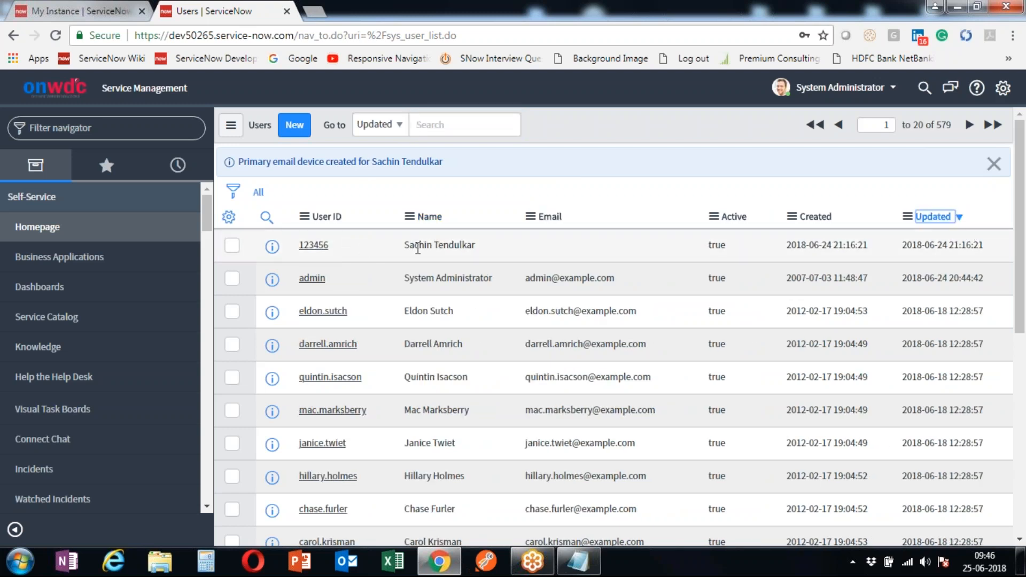
pyautogui.moveTo(415, 244); pyautogui.dragTo(476, 246)
pyautogui.click(301, 246)
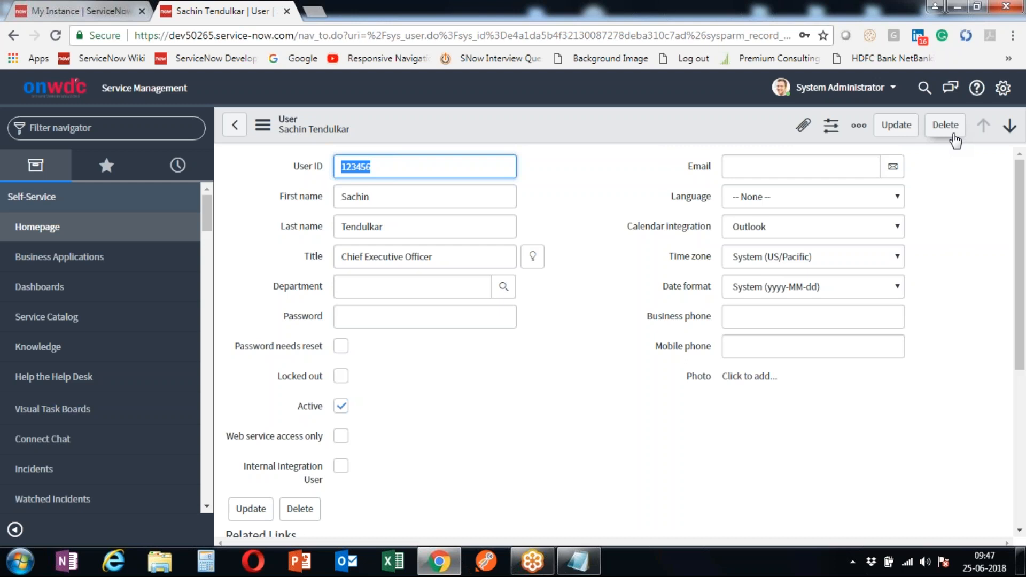
pyautogui.scroll(-5, 665, 336)
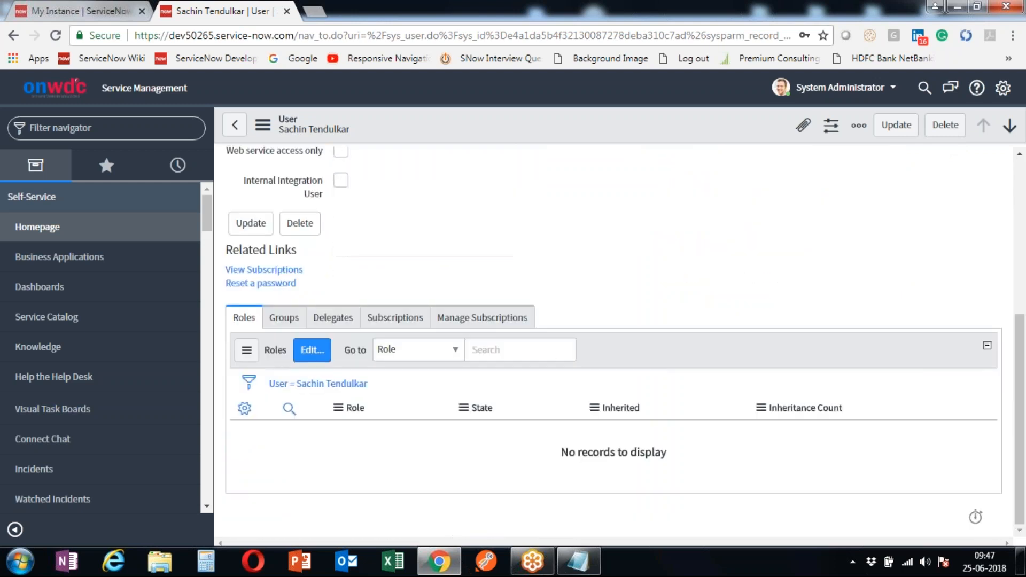
pyautogui.click(283, 318)
pyautogui.click(331, 321)
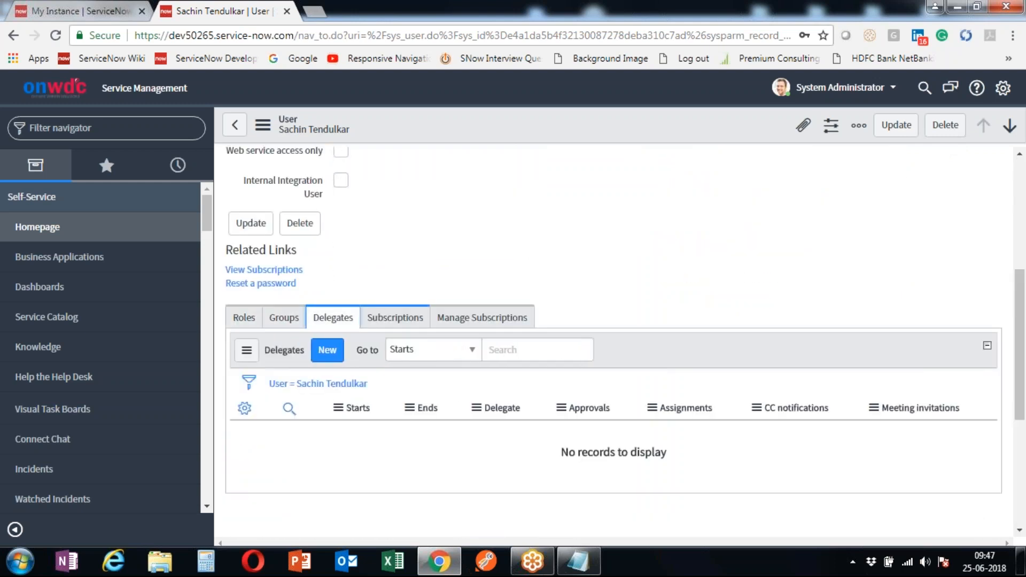
pyautogui.scroll(5, 428, 270)
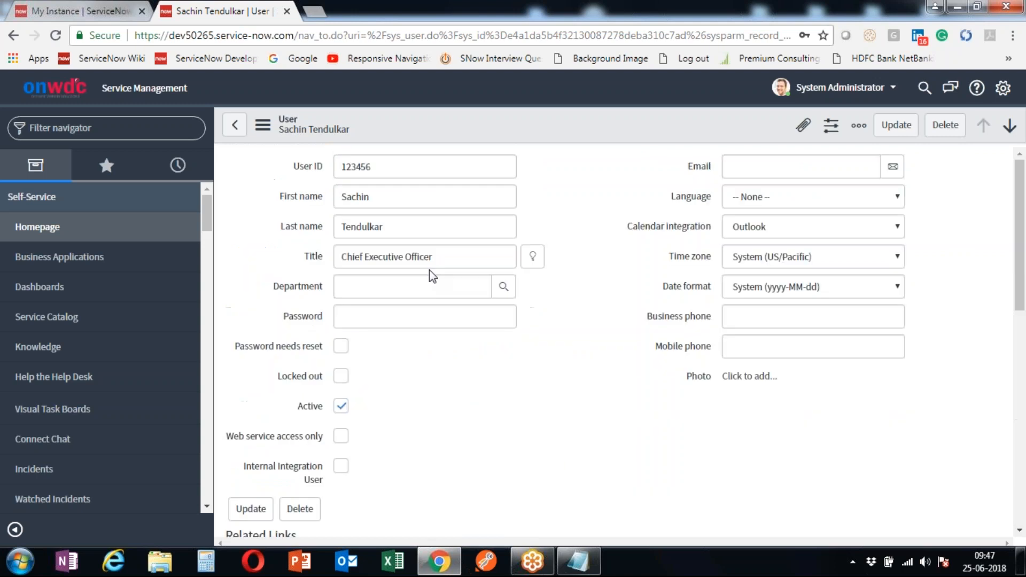
pyautogui.scroll(-8, 429, 270)
pyautogui.scroll(3, 597, 350)
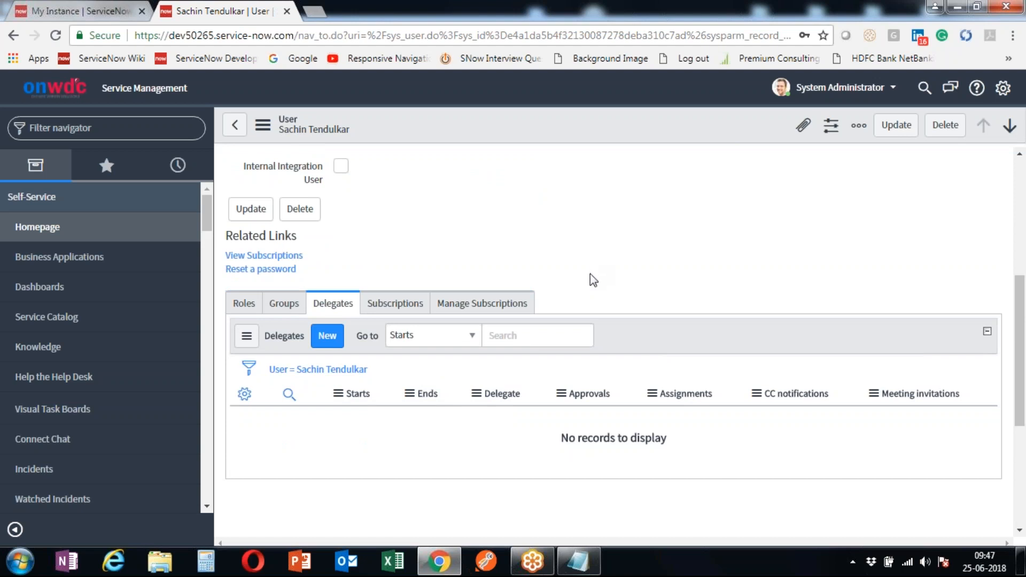
pyautogui.click(245, 312)
pyautogui.click(275, 315)
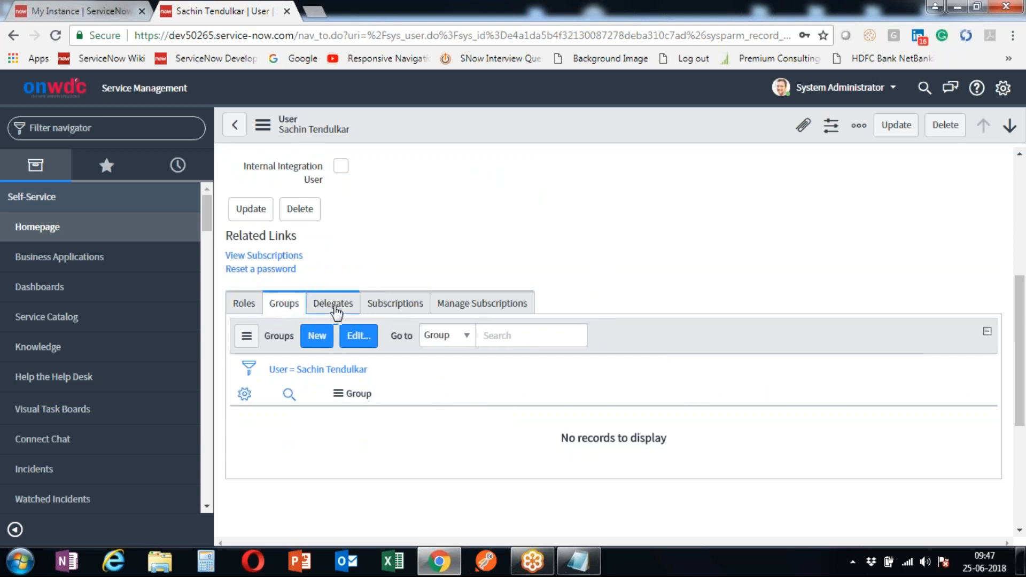
pyautogui.click(339, 310)
pyautogui.click(419, 312)
pyautogui.click(451, 310)
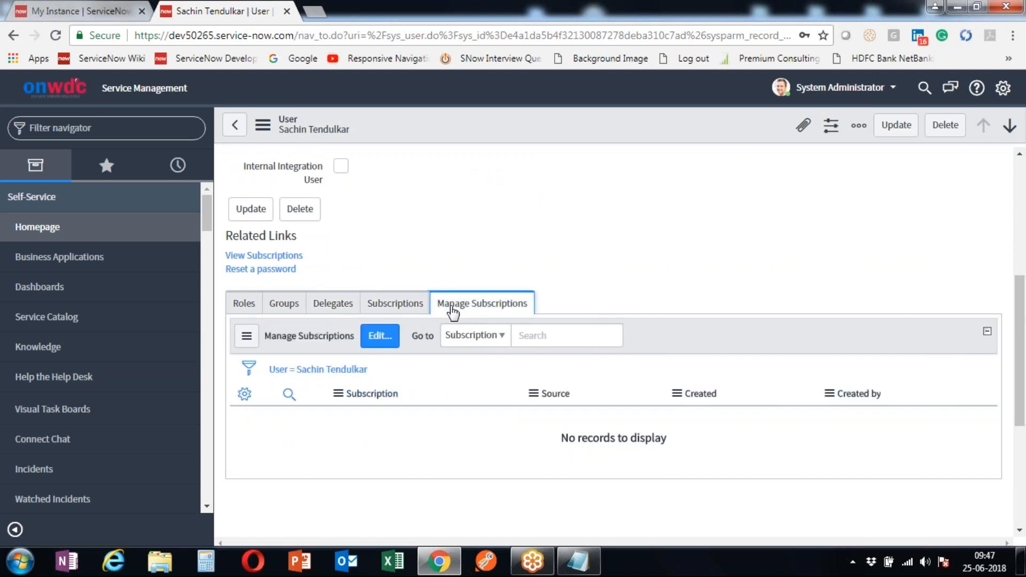
pyautogui.click(246, 309)
pyautogui.scroll(-3, 529, 418)
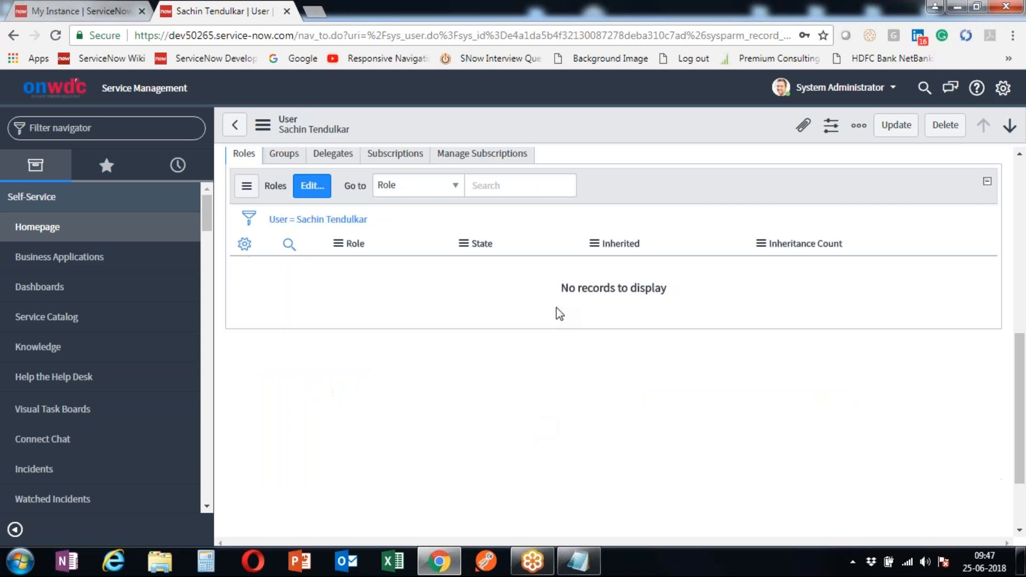
pyautogui.tripleClick(588, 287)
pyautogui.click(703, 389)
pyautogui.scroll(3, 697, 401)
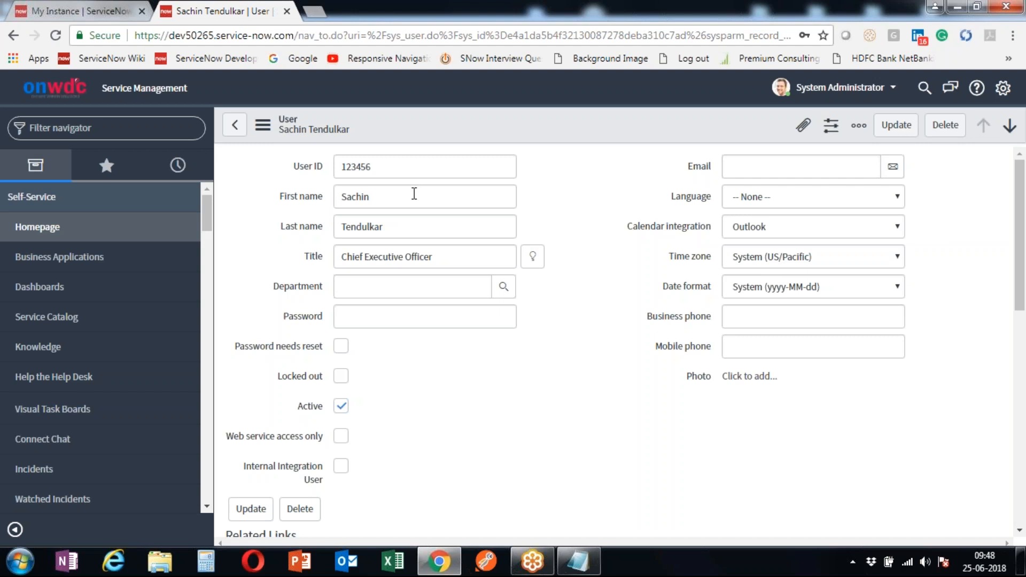
pyautogui.scroll(-7, 436, 266)
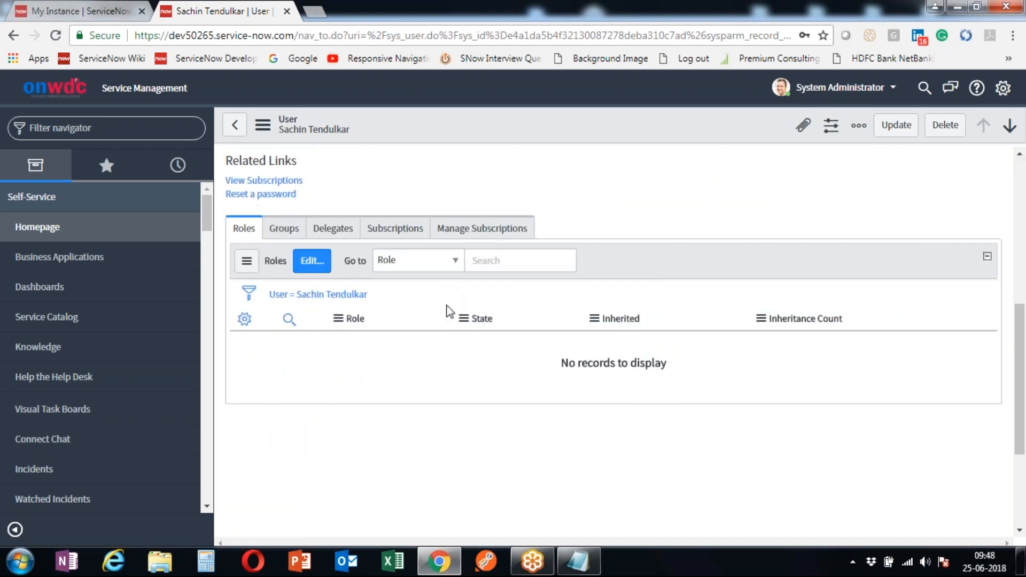
pyautogui.scroll(7, 450, 312)
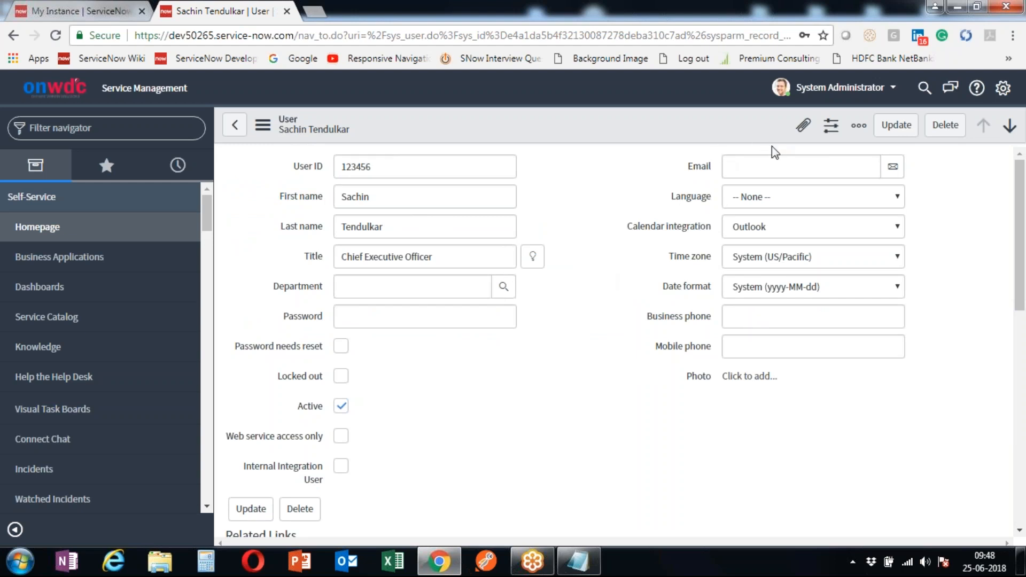
# - Impersonate the new user by searching their first name in Impersonate User
pyautogui.click(839, 89)
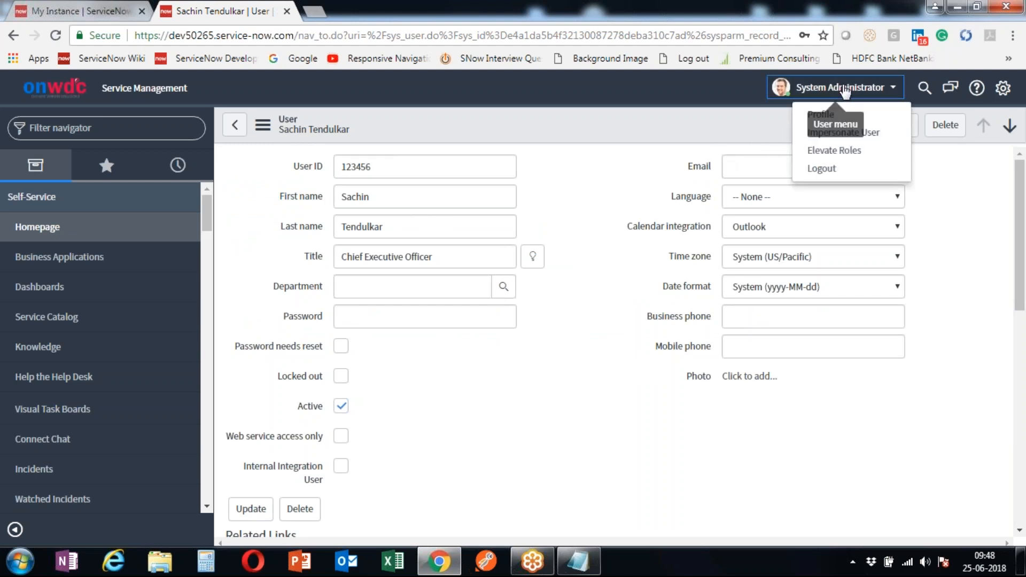
pyautogui.click(846, 136)
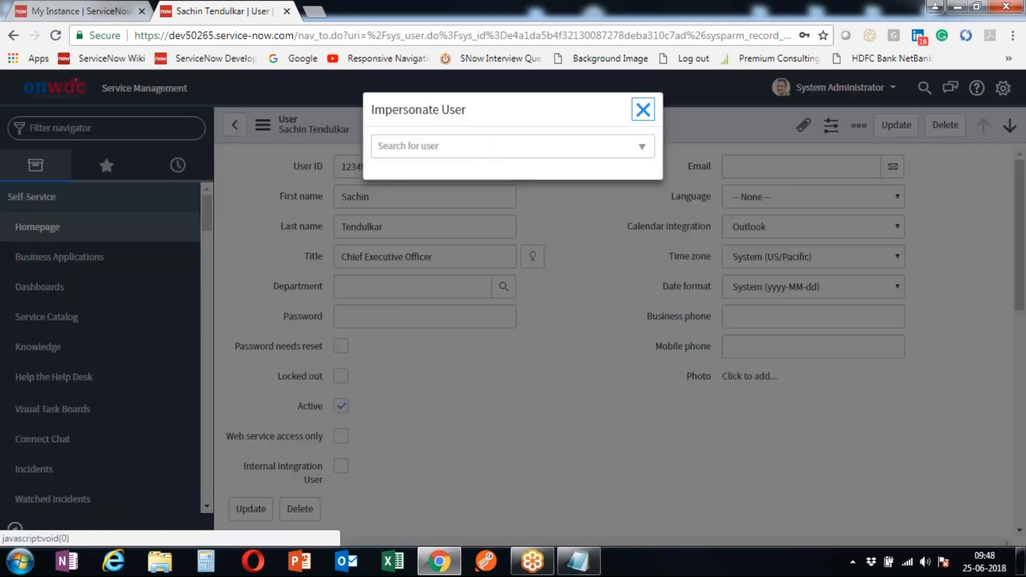
pyautogui.click(411, 152)
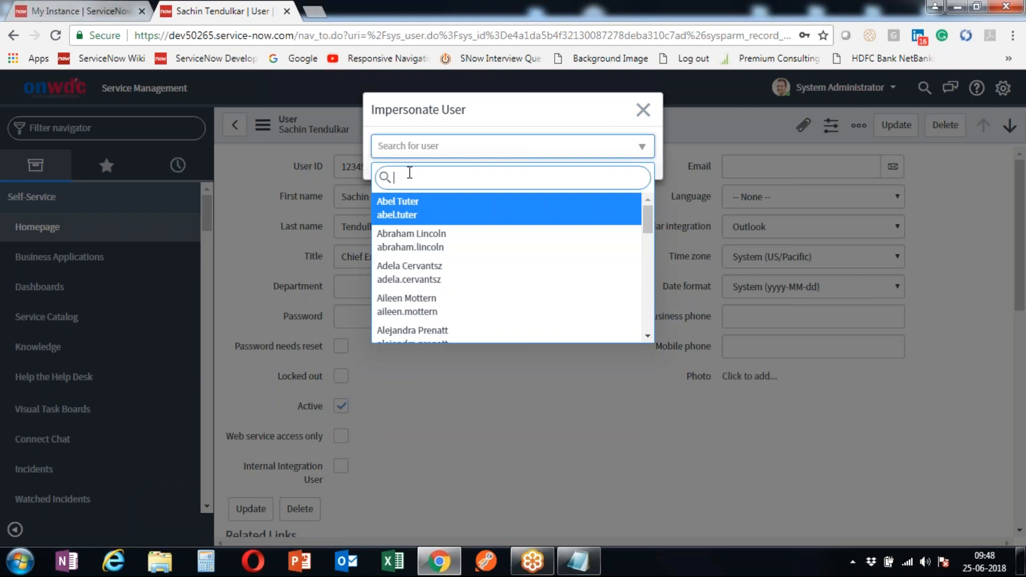
pyautogui.write('sachin')
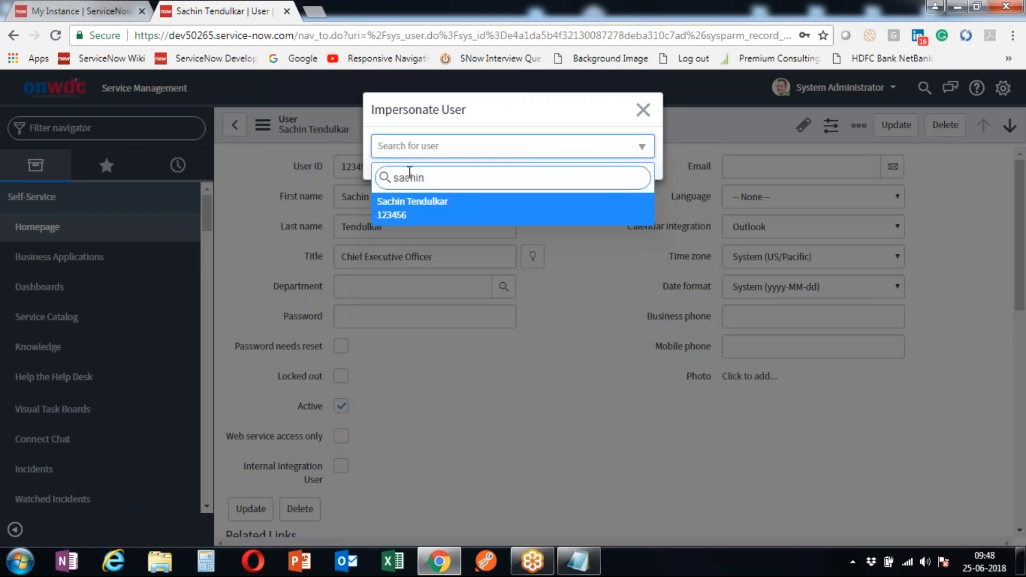
pyautogui.click(426, 217)
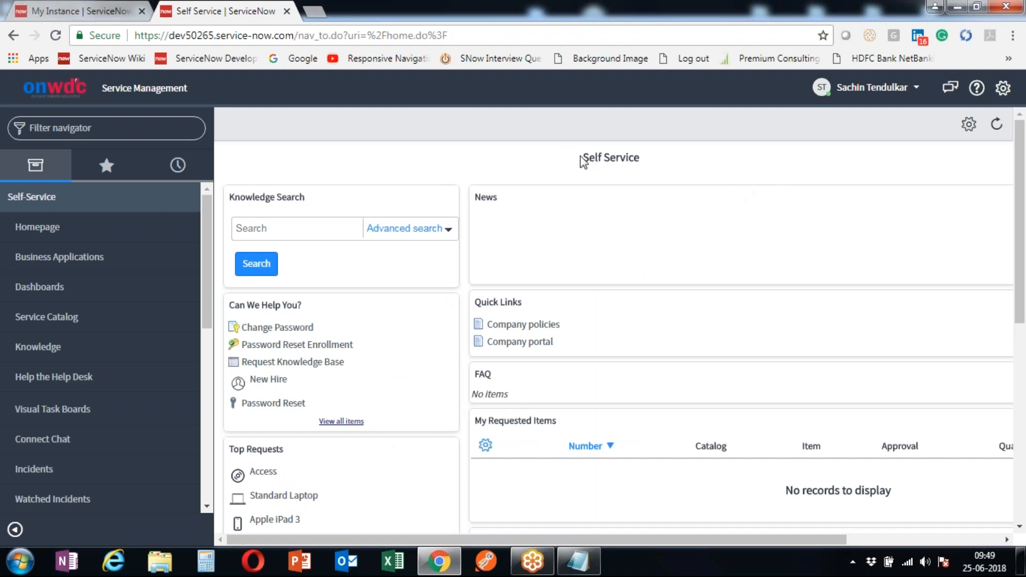
# - Open a blank Incident form via Incident.form from the Self Service homepage
pyautogui.moveTo(583, 158); pyautogui.dragTo(640, 158)
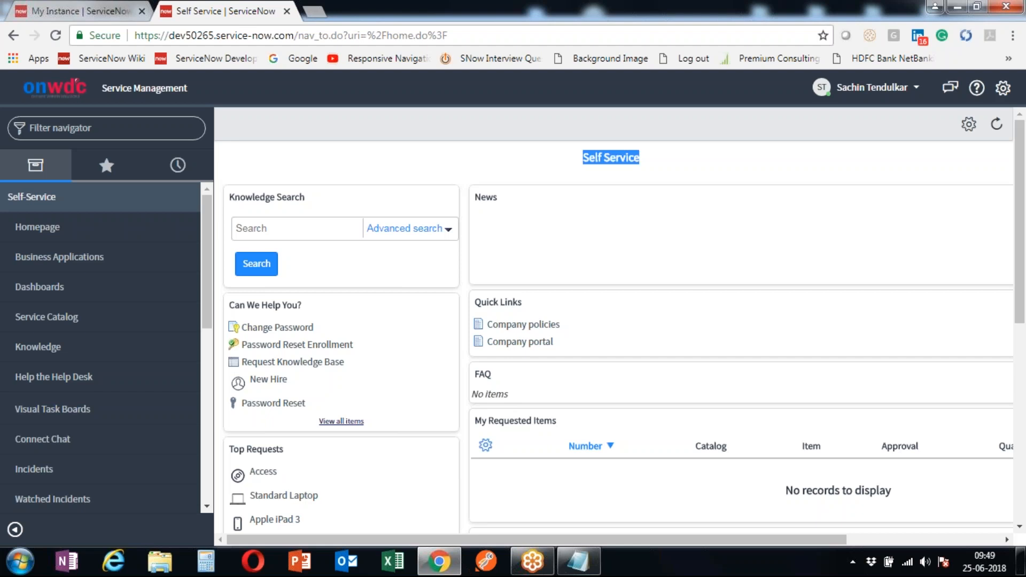
pyautogui.moveTo(208, 243)
pyautogui.mouseDown()
pyautogui.moveTo(198, 426)
pyautogui.moveTo(197, 213)
pyautogui.moveTo(162, 454)
pyautogui.moveTo(225, 187)
pyautogui.moveTo(207, 224)
pyautogui.mouseUp()
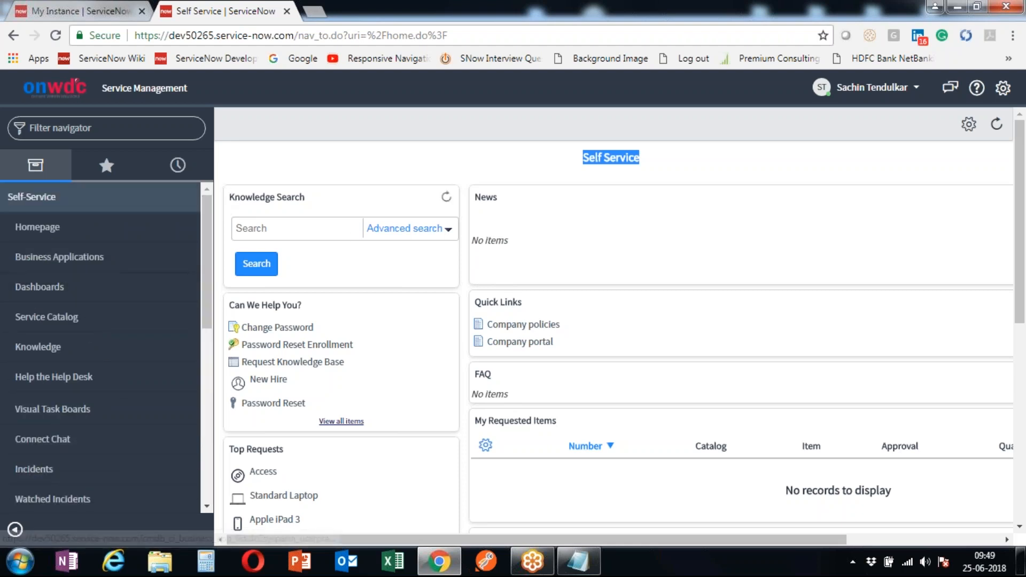
pyautogui.click(106, 131)
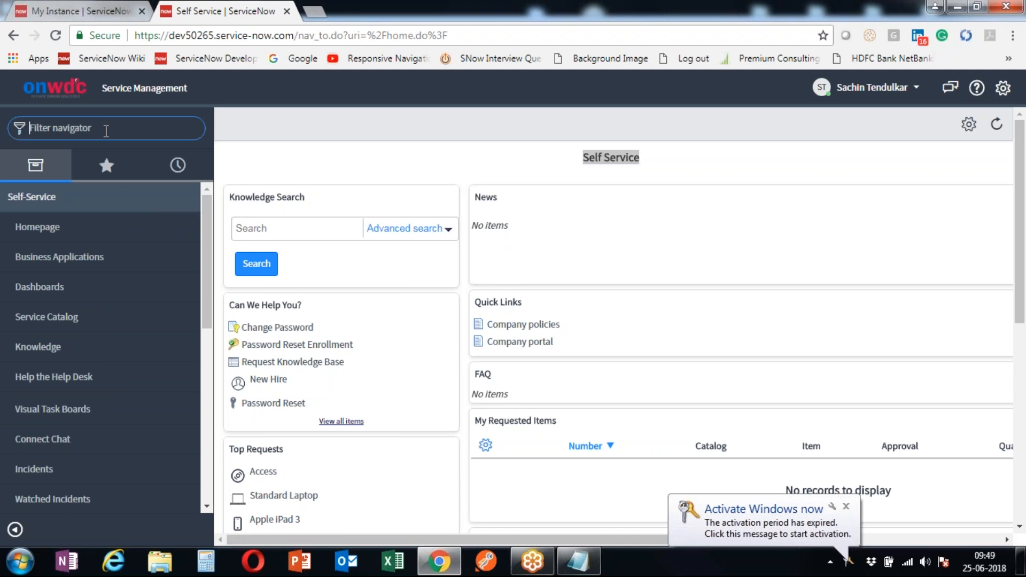
pyautogui.write('Inciden')
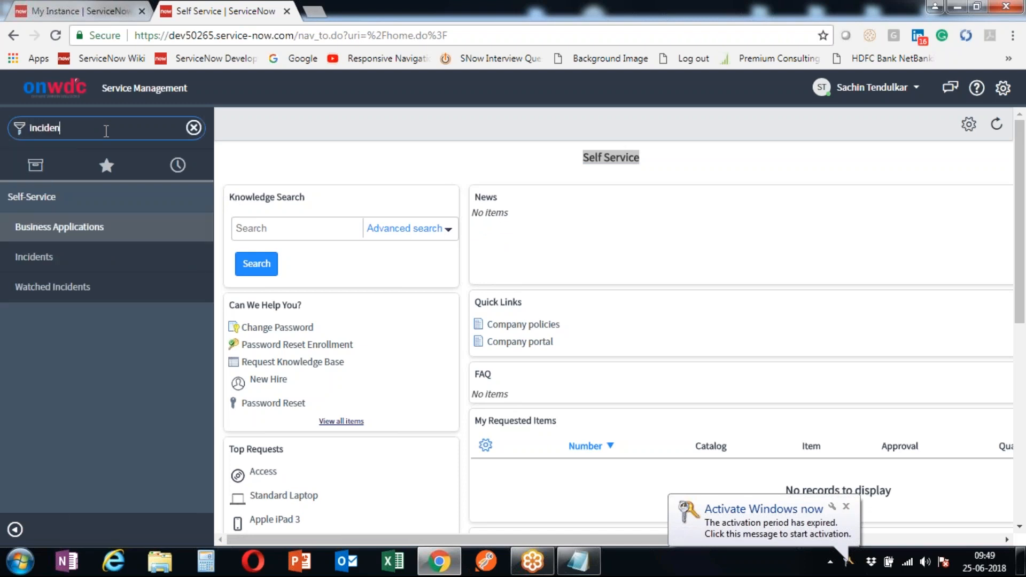
pyautogui.write('t.form')
pyautogui.press('Return')
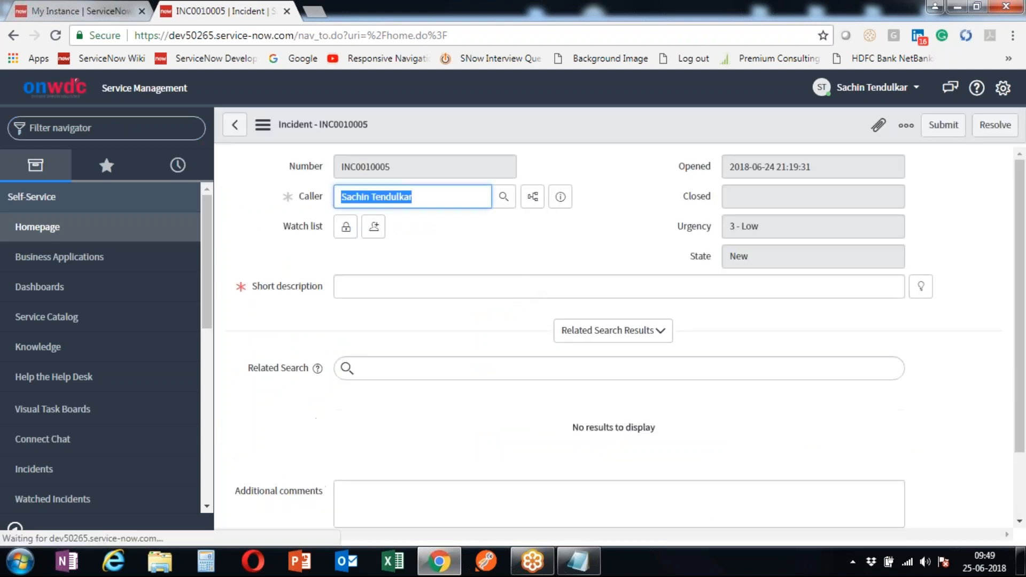
pyautogui.scroll(-2, 502, 320)
pyautogui.scroll(2, 499, 316)
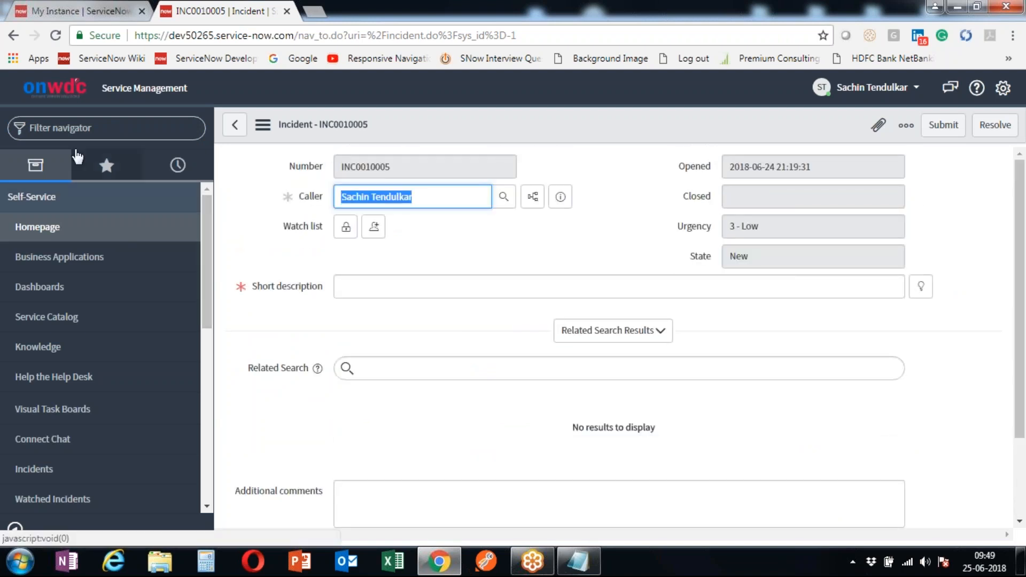
# - Try sys_user.form, then open the 579-record Users list with sys_user.list
pyautogui.click(90, 128)
pyautogui.write('s')
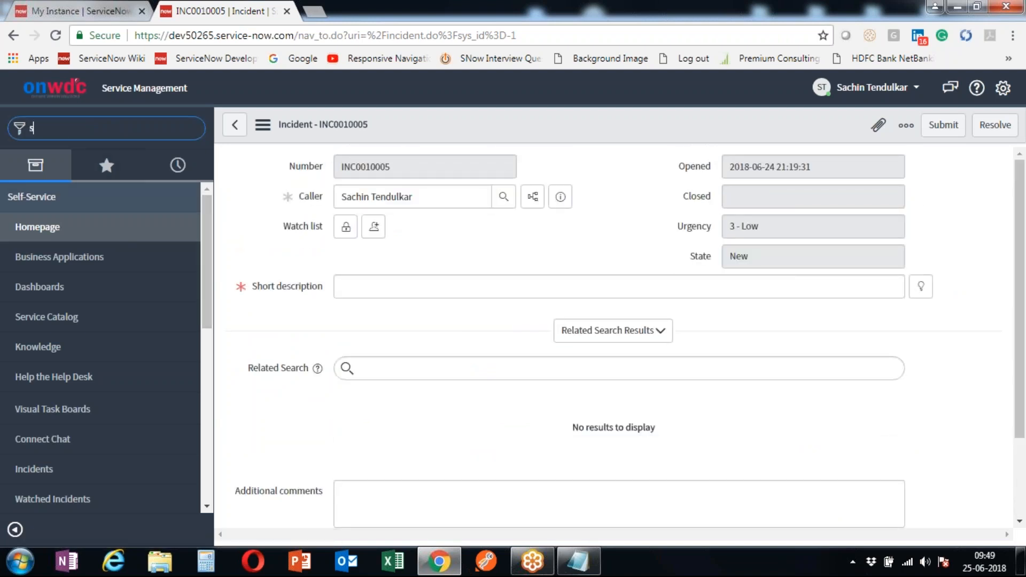
pyautogui.write('ys_')
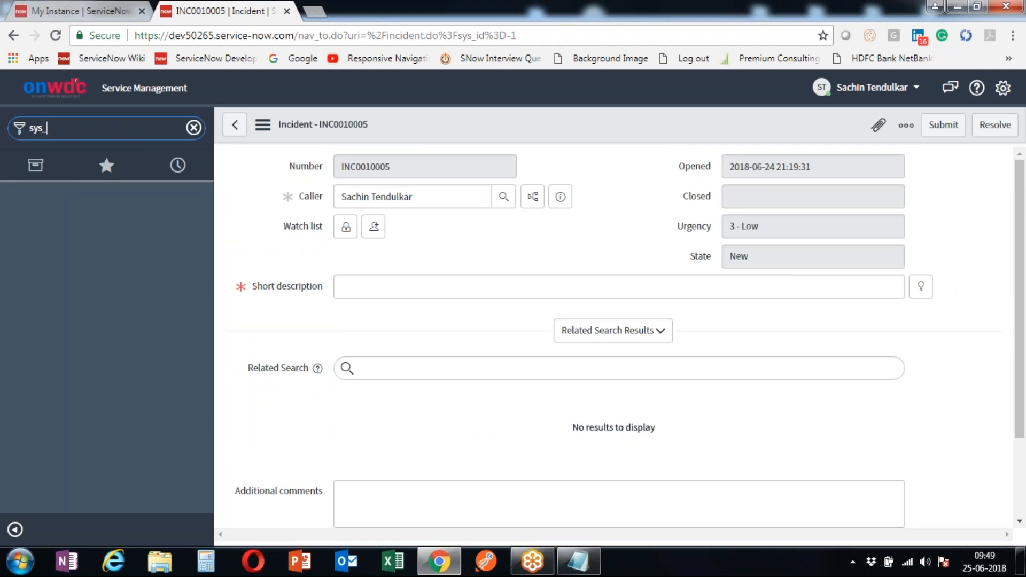
pyautogui.write('user.form')
pyautogui.press('Return')
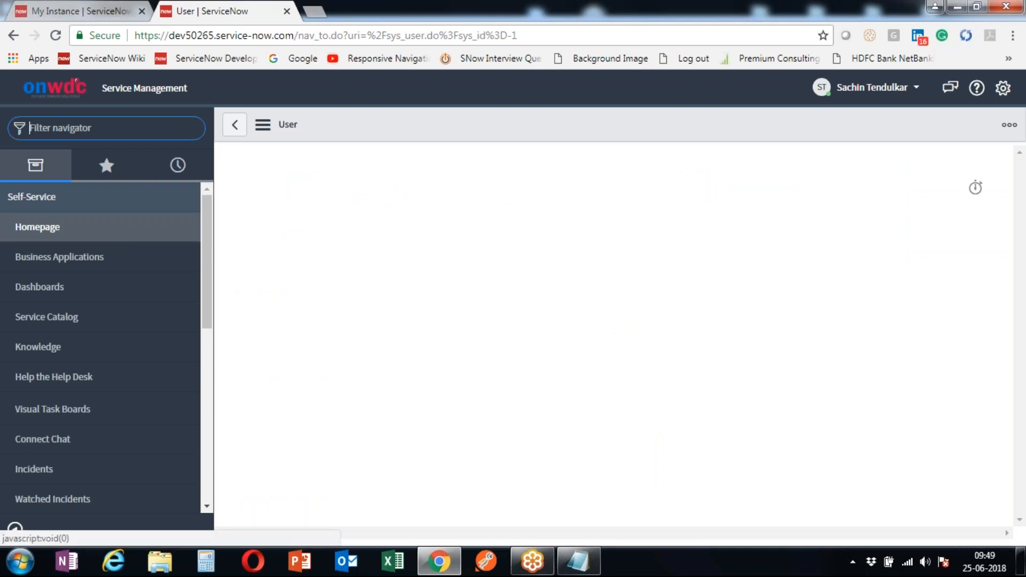
pyautogui.write('sys_user.list')
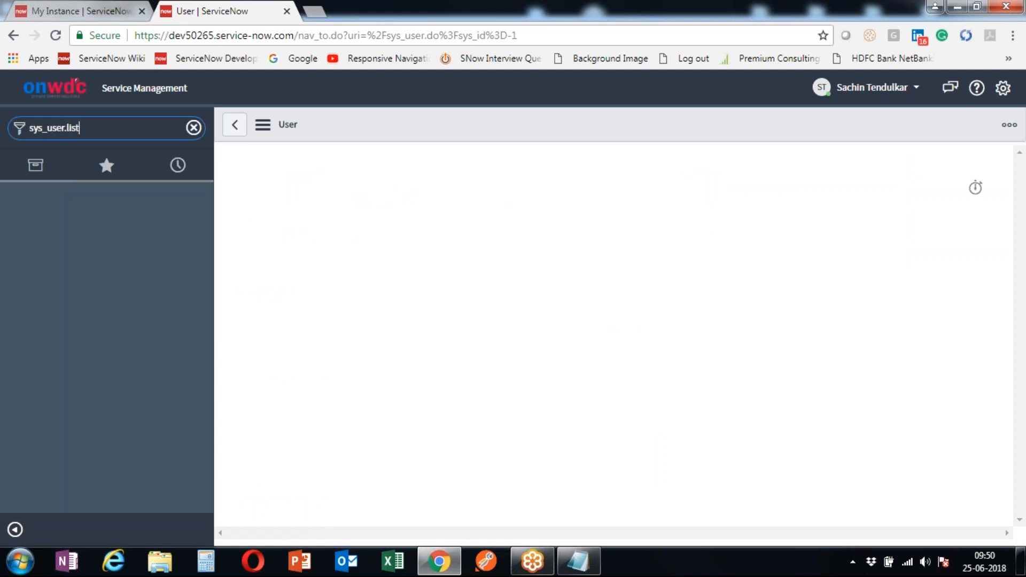
pyautogui.press('Return')
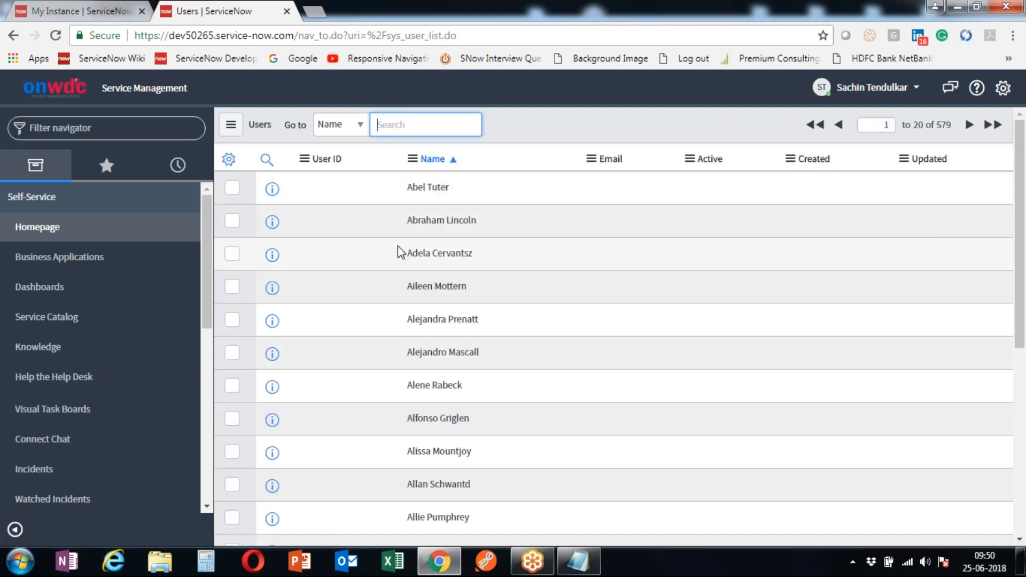
pyautogui.moveTo(396, 185); pyautogui.dragTo(410, 340)
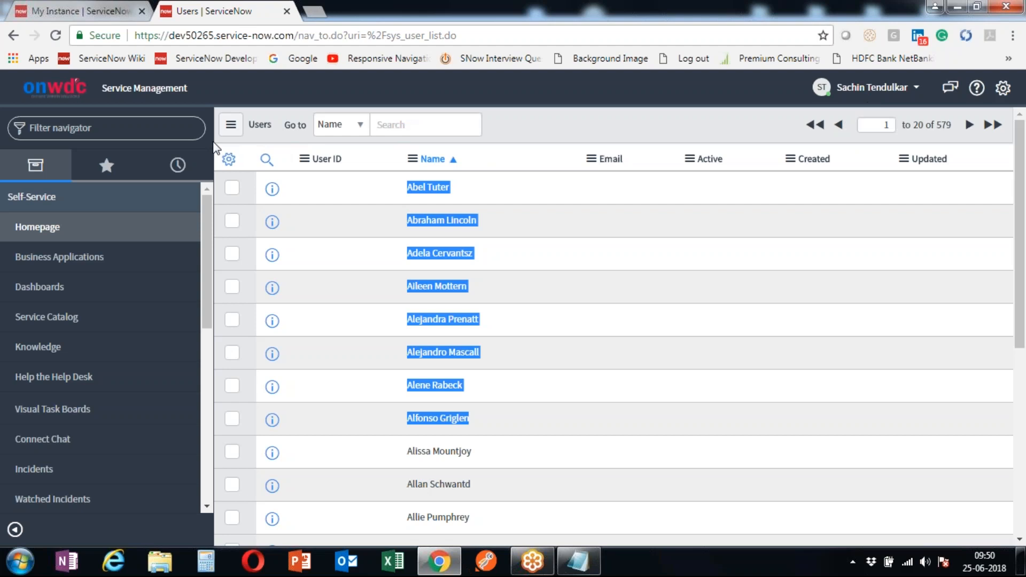
pyautogui.scroll(-1, 127, 363)
pyautogui.scroll(-1, 126, 362)
pyautogui.scroll(3, 126, 362)
# - Switch back to System Administrator from Recent Impersonations
pyautogui.click(885, 89)
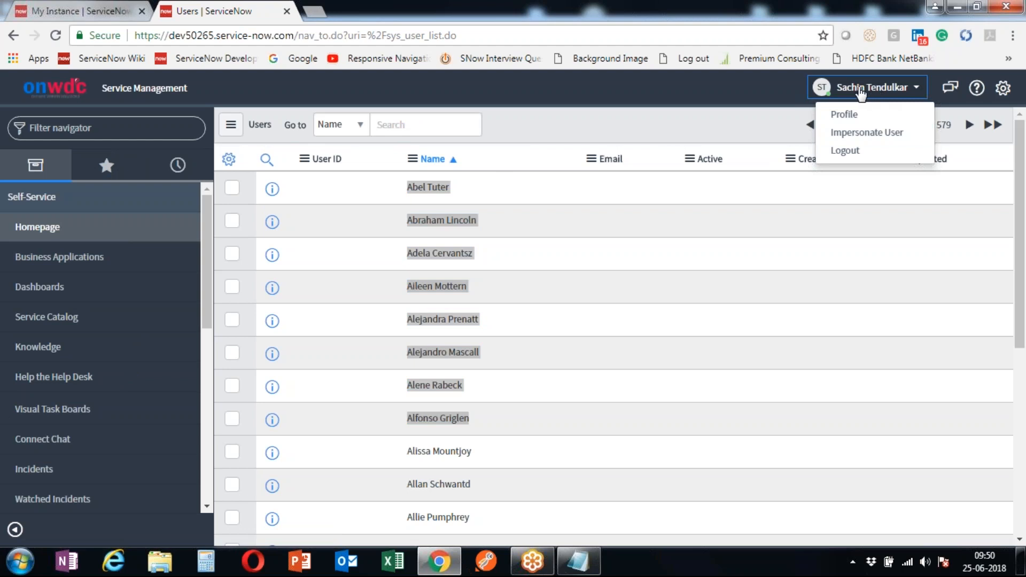
pyautogui.click(770, 88)
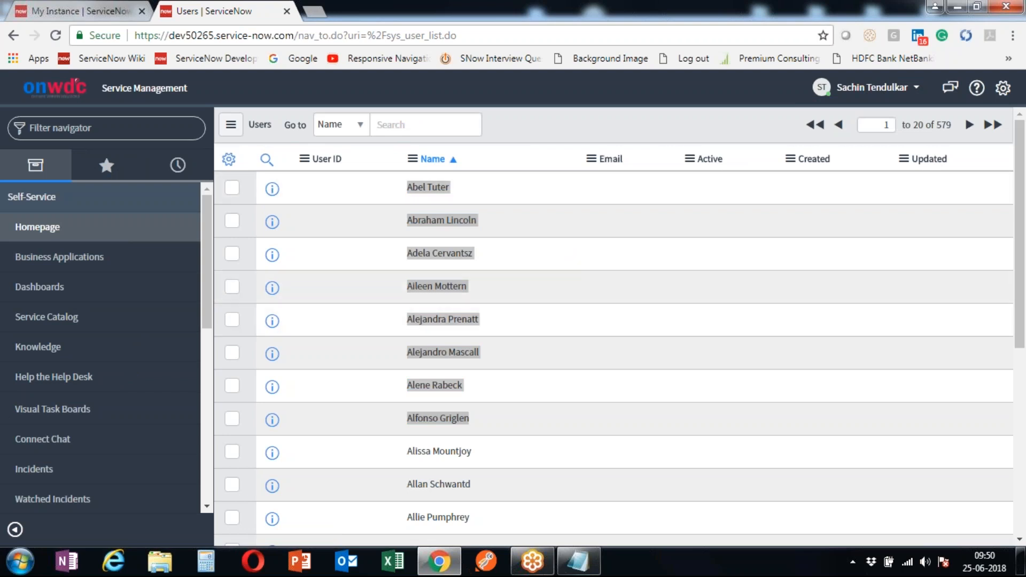
pyautogui.click(901, 97)
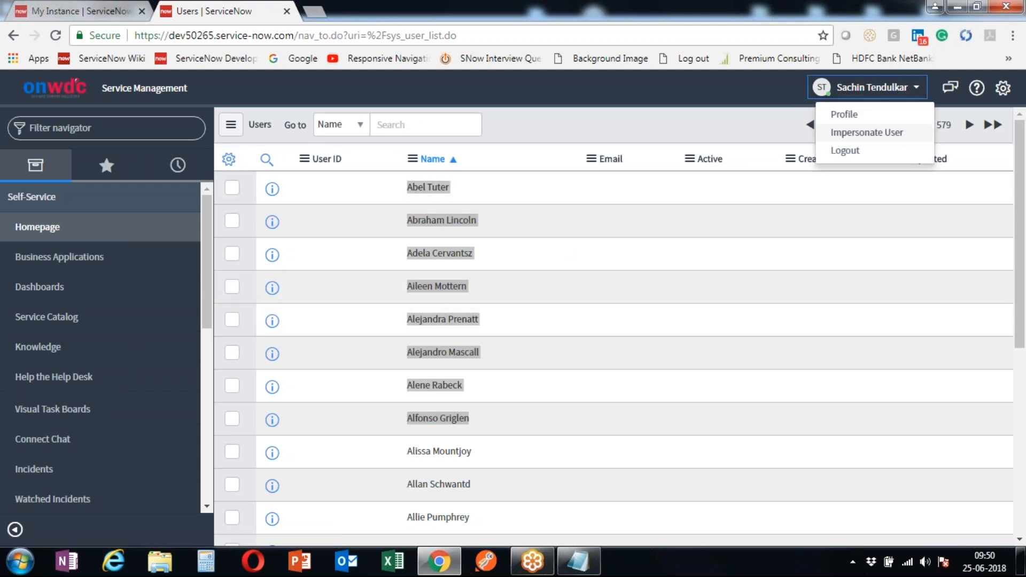
pyautogui.click(867, 132)
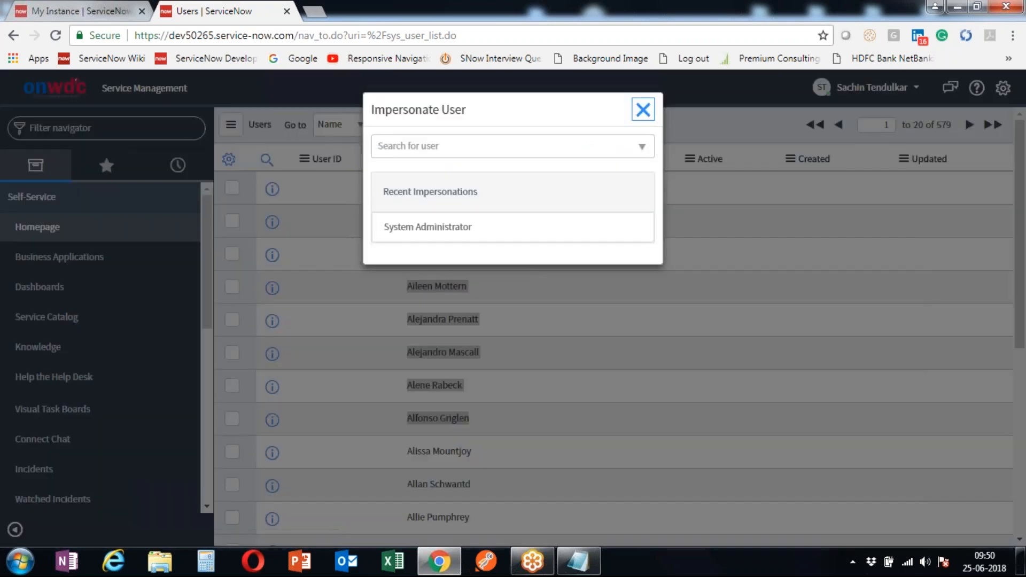
pyautogui.click(435, 238)
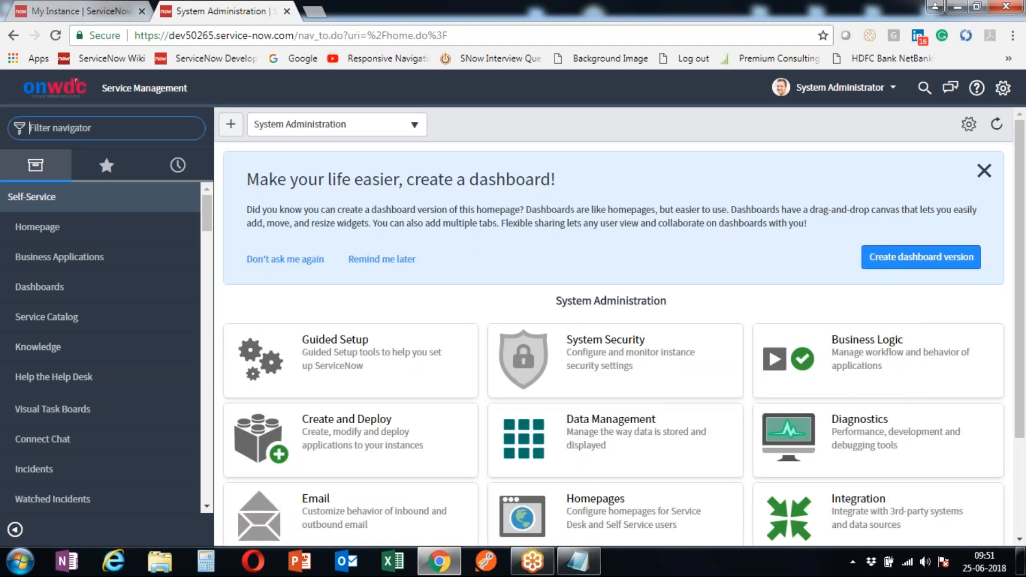
# - Open the new Chief Executive Officer user's record via sys_user and start editing its empty Roles list
pyautogui.write('sys')
pyautogui.write('_user.list')
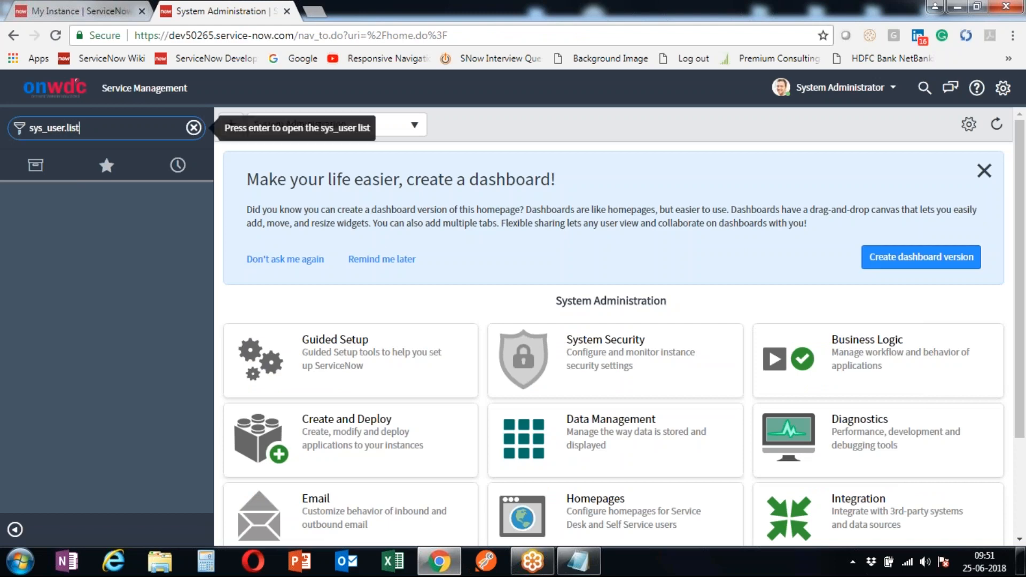
pyautogui.press('Return')
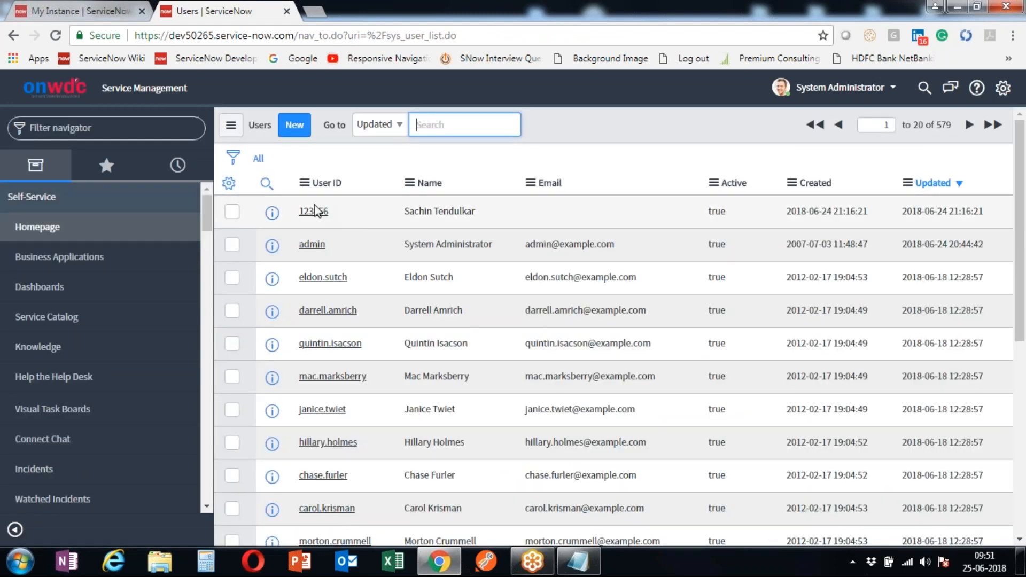
pyautogui.click(313, 211)
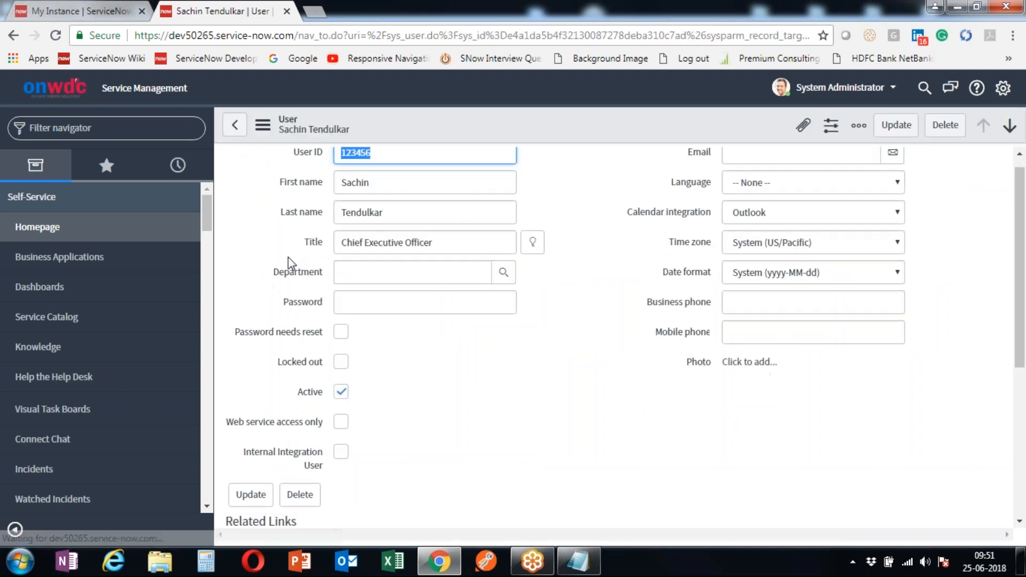
pyautogui.scroll(-5, 288, 257)
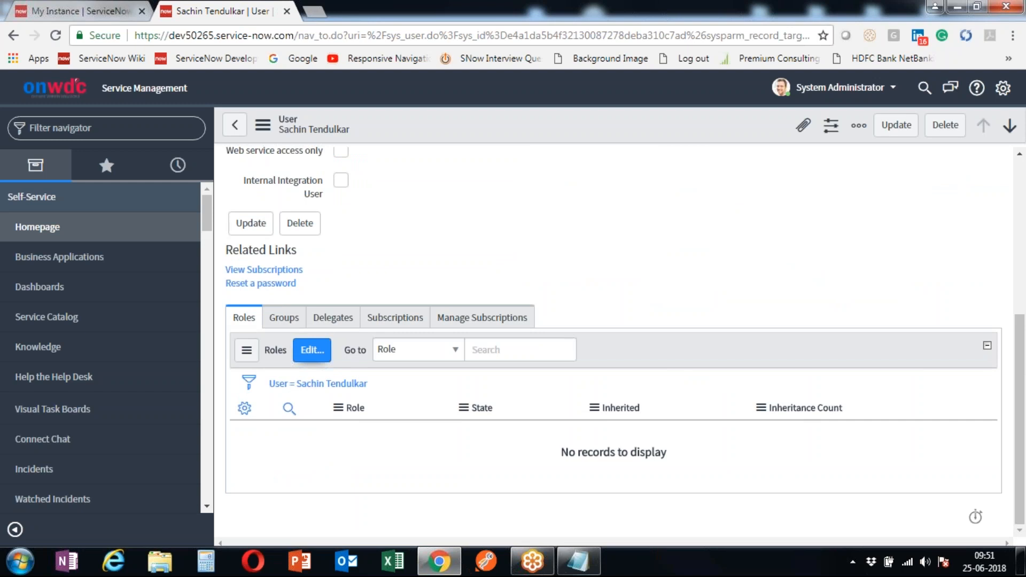
pyautogui.click(312, 350)
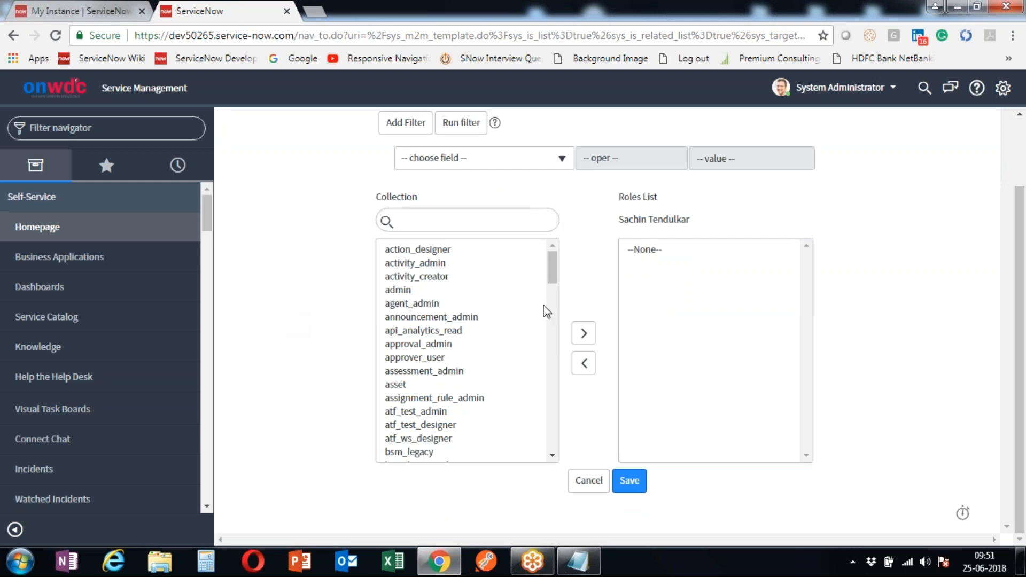
# - Browse the available roles collection and the empty Roles List in the Edit Members page
pyautogui.click(551, 276)
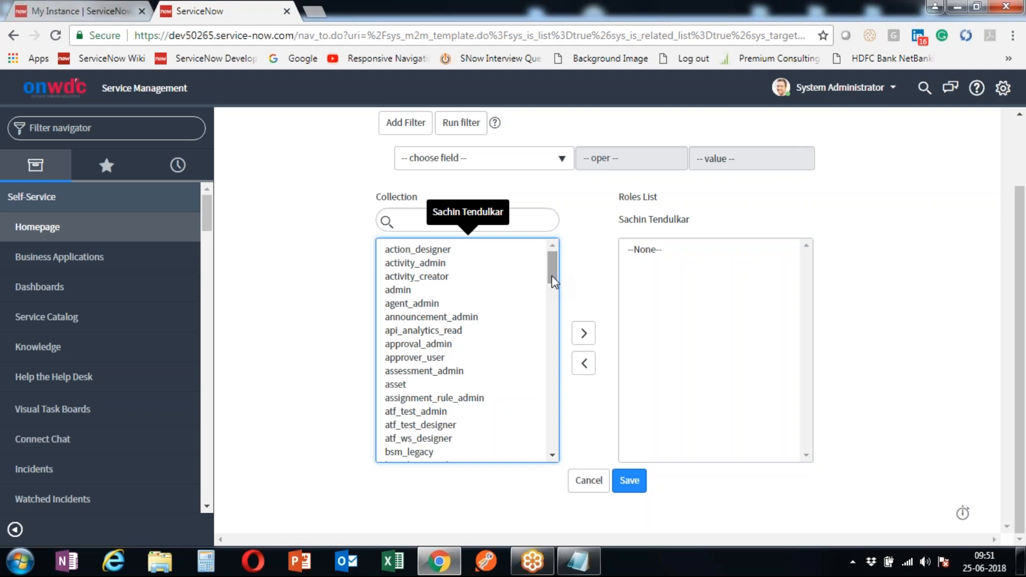
pyautogui.moveTo(552, 275); pyautogui.dragTo(562, 244)
pyautogui.click(299, 290)
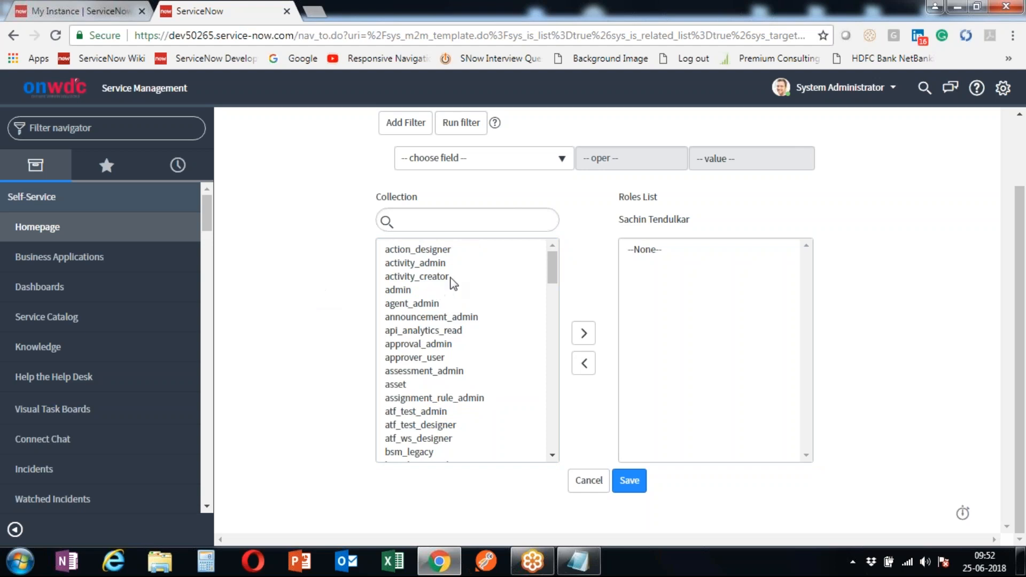
pyautogui.moveTo(550, 271); pyautogui.dragTo(553, 468)
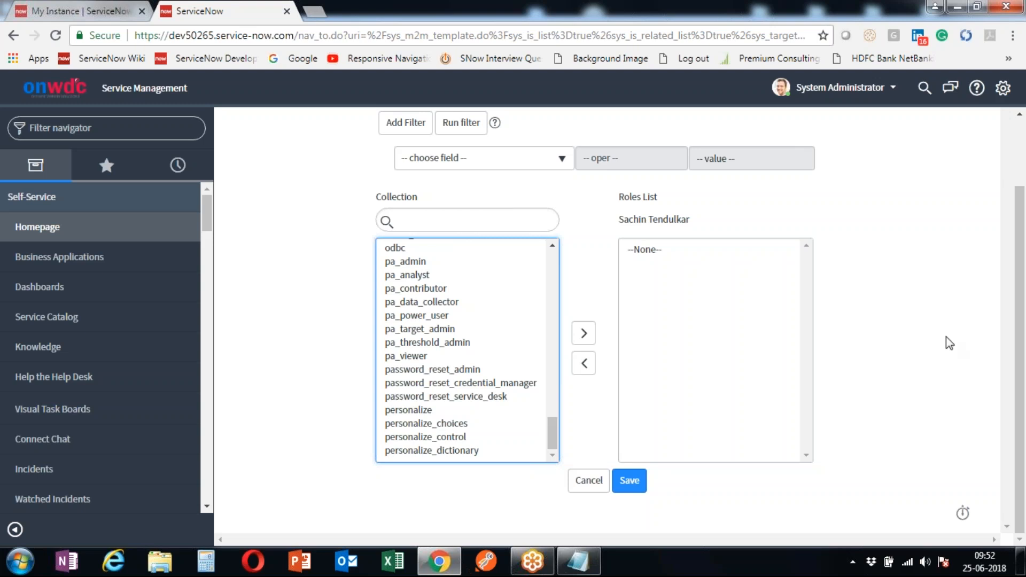
pyautogui.click(1007, 284)
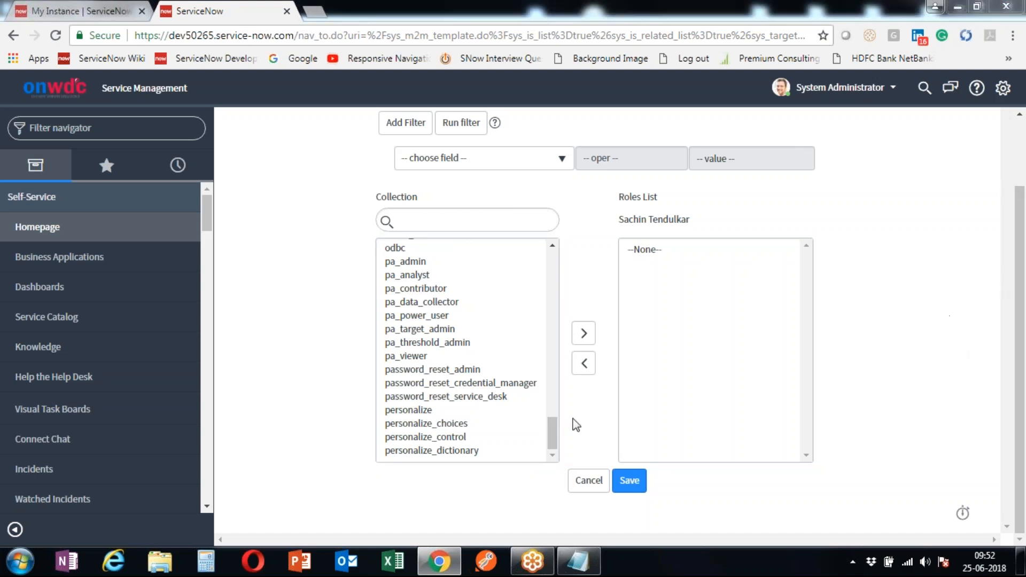
pyautogui.moveTo(556, 444); pyautogui.dragTo(554, 248)
pyautogui.click(316, 304)
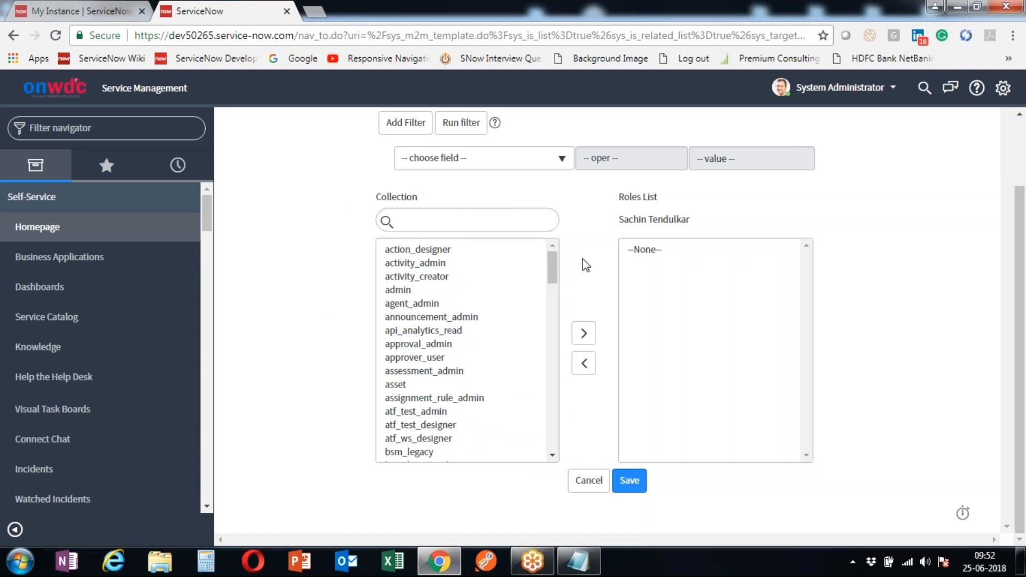
pyautogui.moveTo(554, 263); pyautogui.dragTo(557, 470)
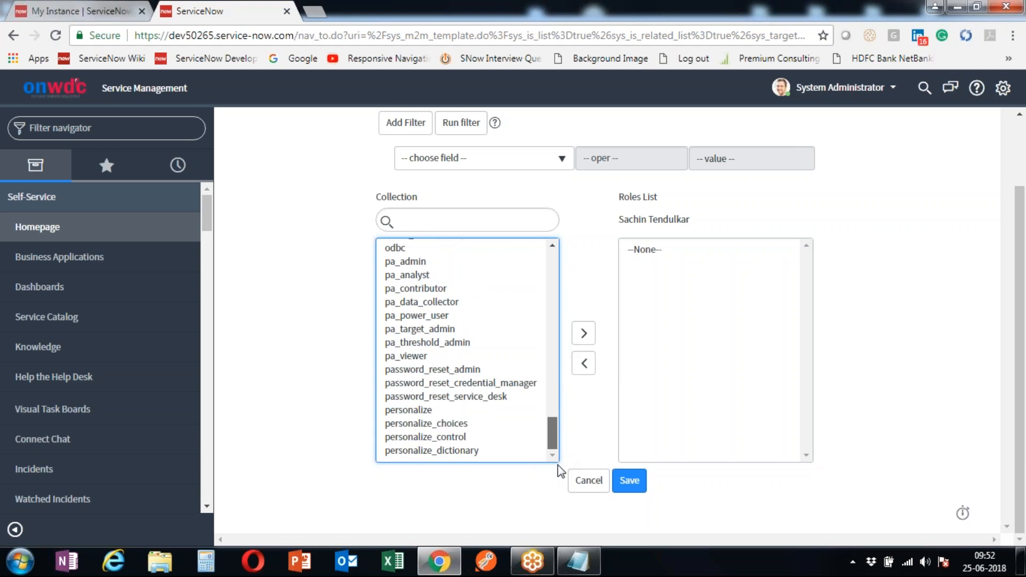
pyautogui.moveTo(686, 220); pyautogui.dragTo(604, 228)
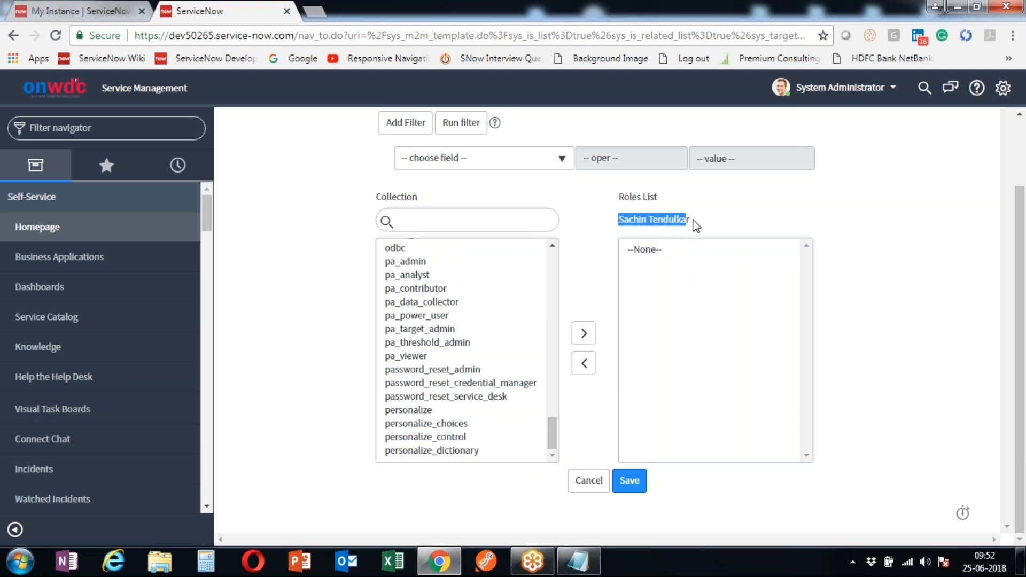
pyautogui.click(695, 225)
pyautogui.click(663, 262)
pyautogui.click(650, 255)
pyautogui.click(598, 243)
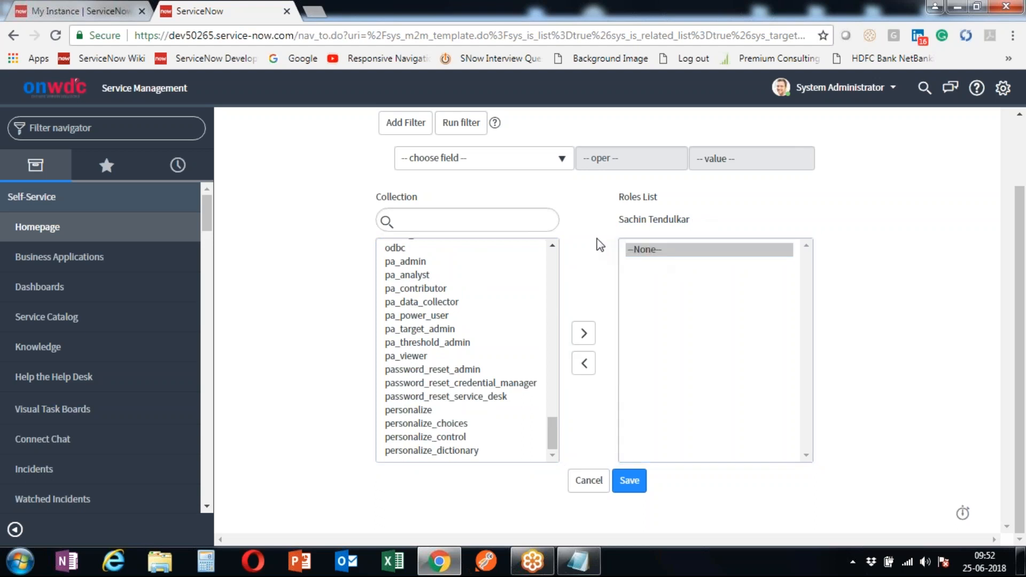
pyautogui.moveTo(552, 433); pyautogui.dragTo(464, 232)
# - Filter the available roles by 'it' and add the itil role to the user's Roles List
pyautogui.click(398, 220)
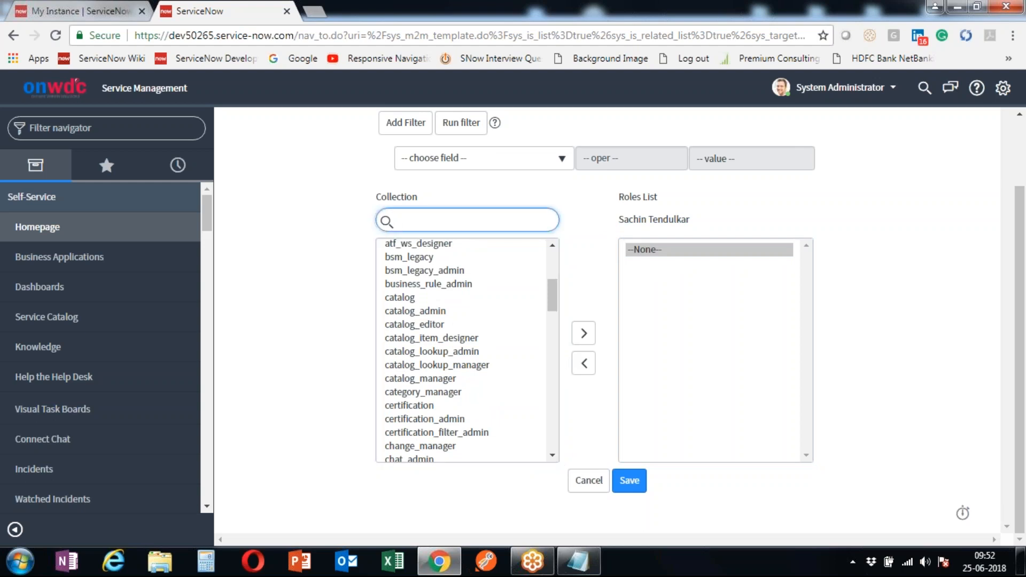
pyautogui.write('it')
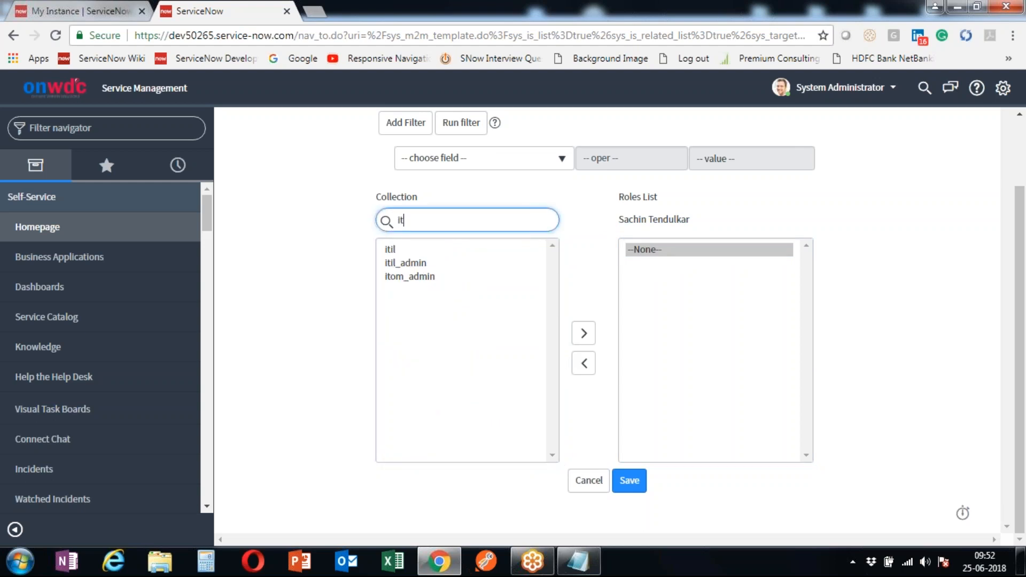
pyautogui.click(423, 250)
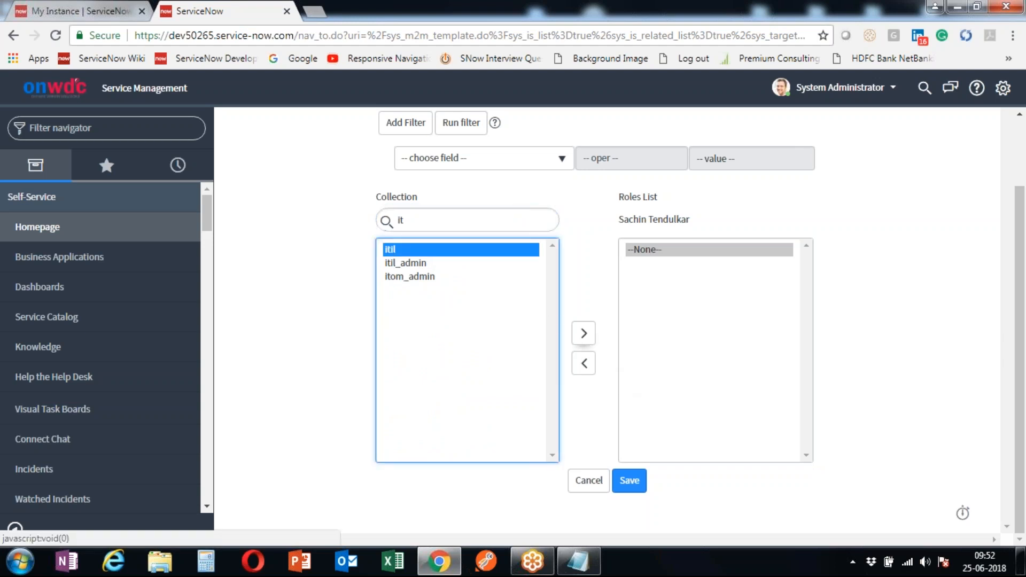
pyautogui.click(582, 337)
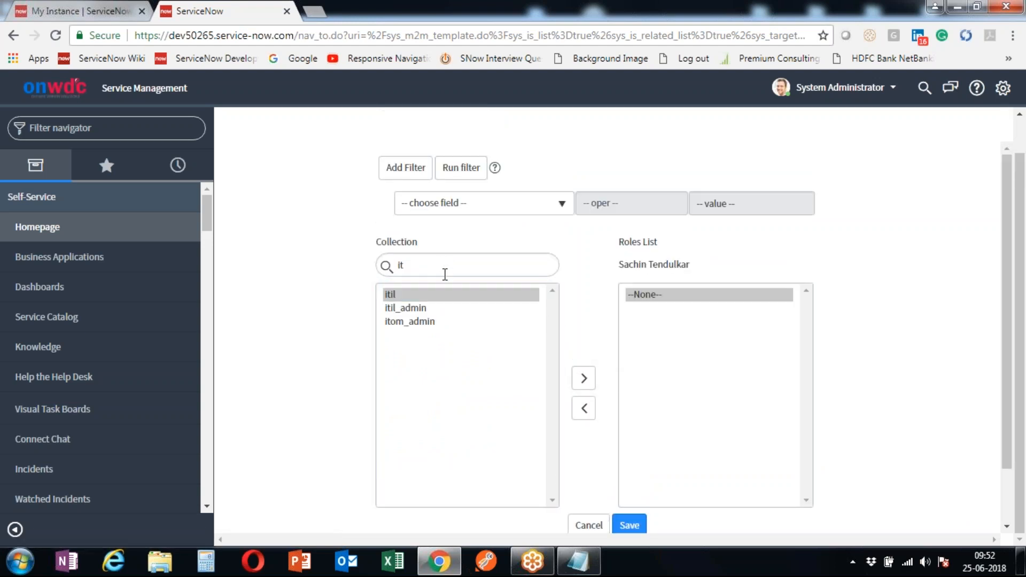
pyautogui.click(584, 379)
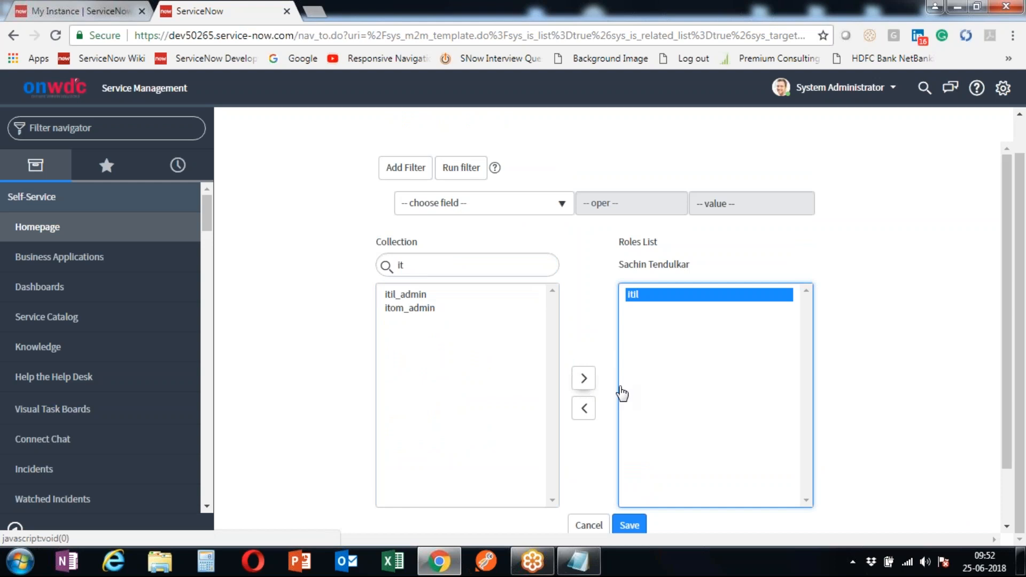
pyautogui.scroll(-1, 870, 381)
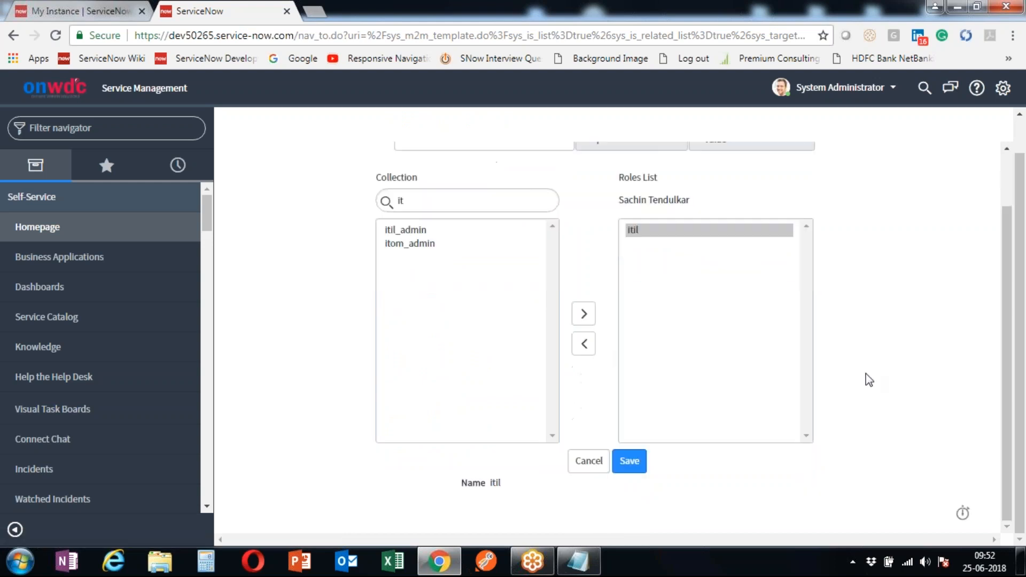
# - Save the itil role, verify it among the user's 7 roles, and show the empty Groups list
pyautogui.click(627, 463)
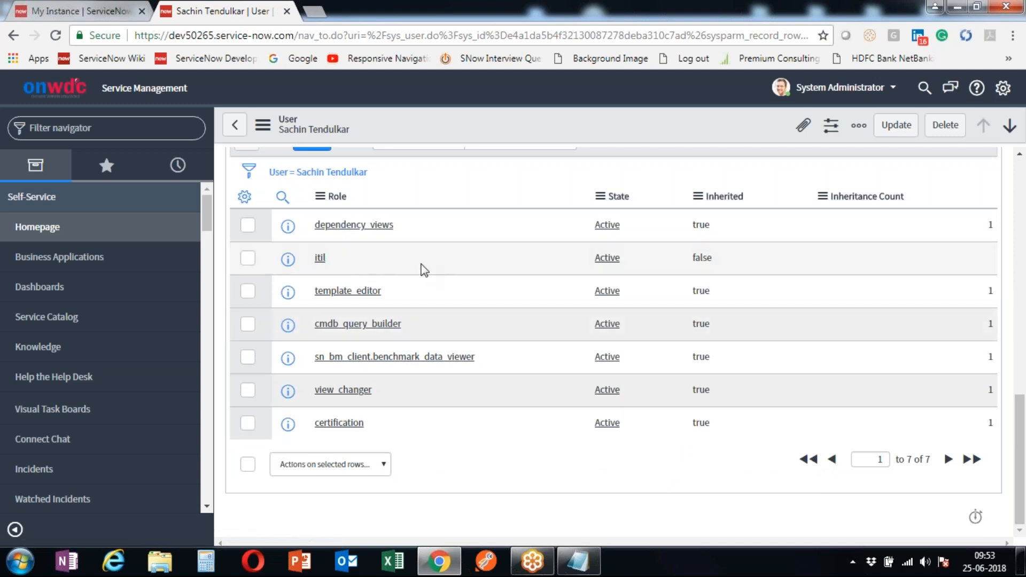
pyautogui.scroll(3, 416, 270)
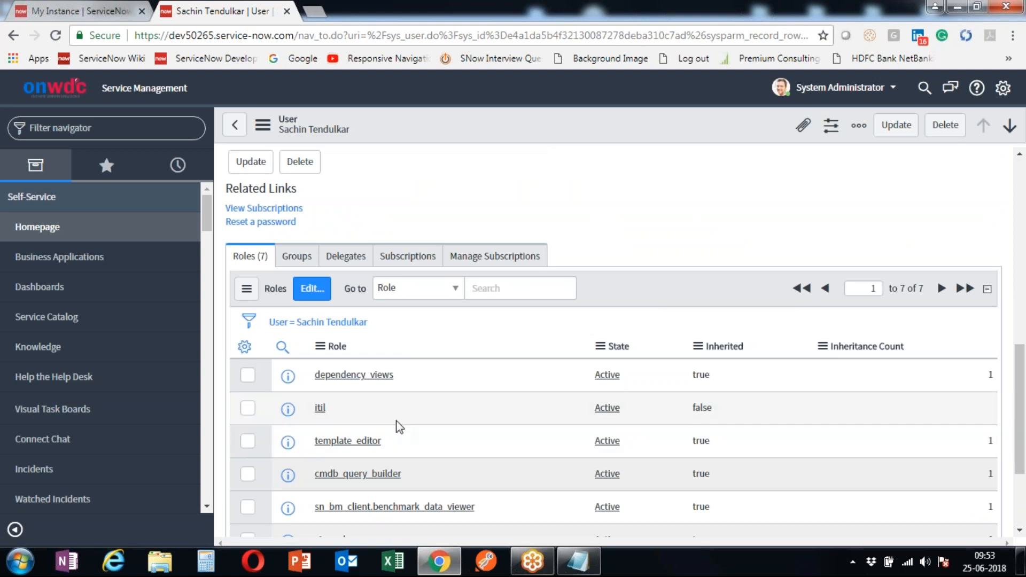
pyautogui.scroll(-3, 398, 428)
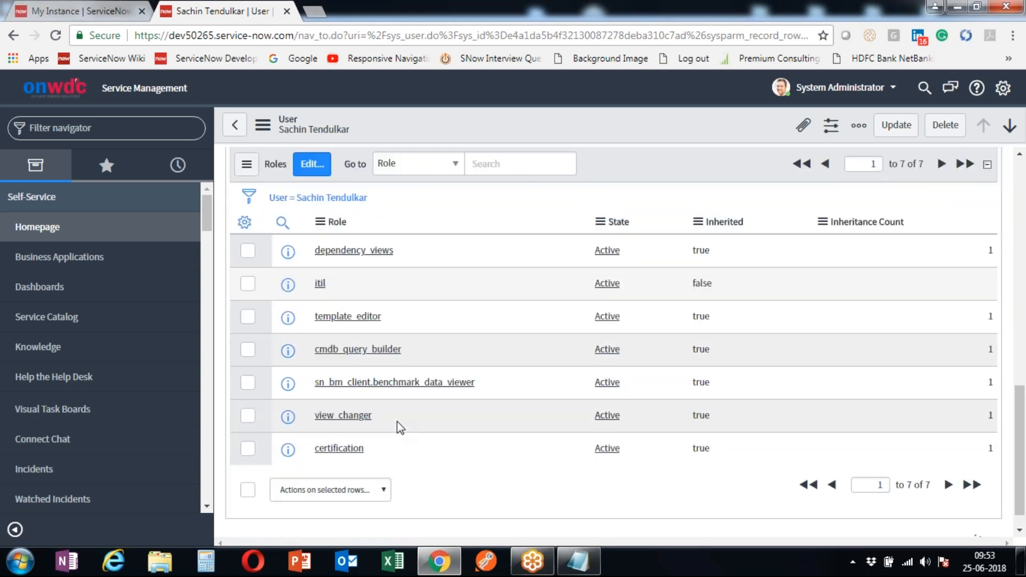
pyautogui.scroll(6, 399, 428)
pyautogui.scroll(-4, 400, 351)
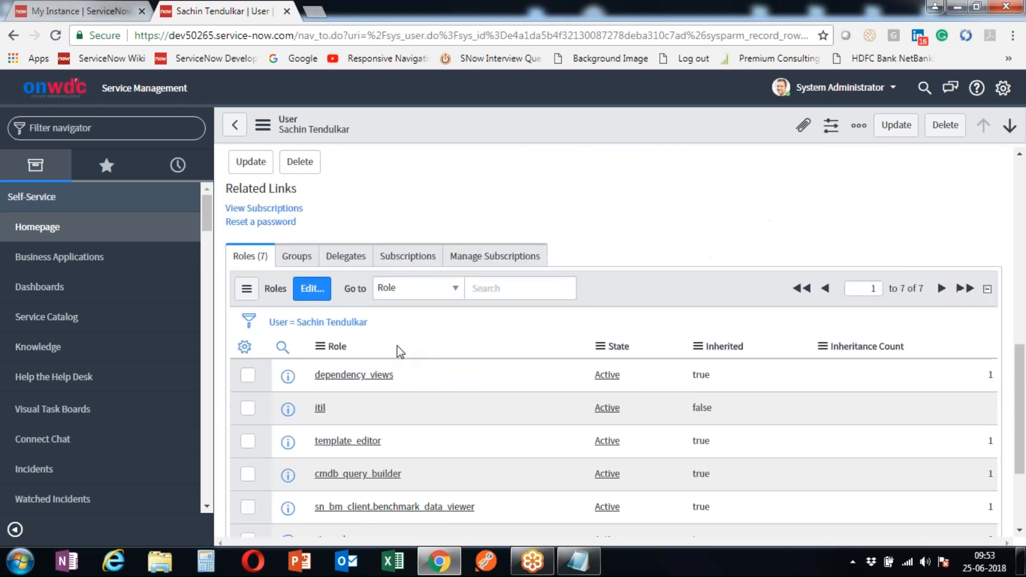
pyautogui.click(300, 258)
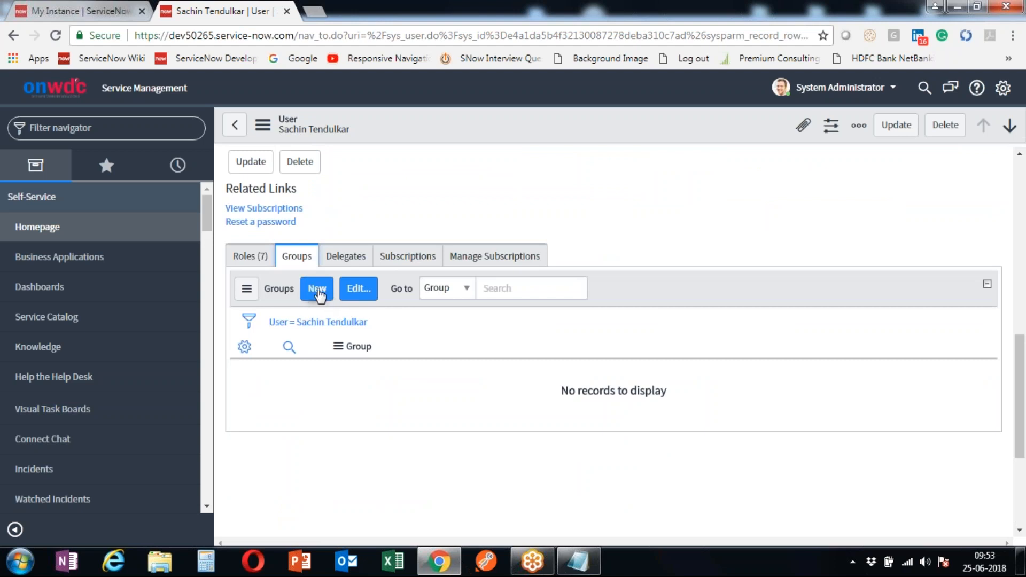
# - Add the Database San Diego group to the user's groups and save the membership
pyautogui.click(357, 292)
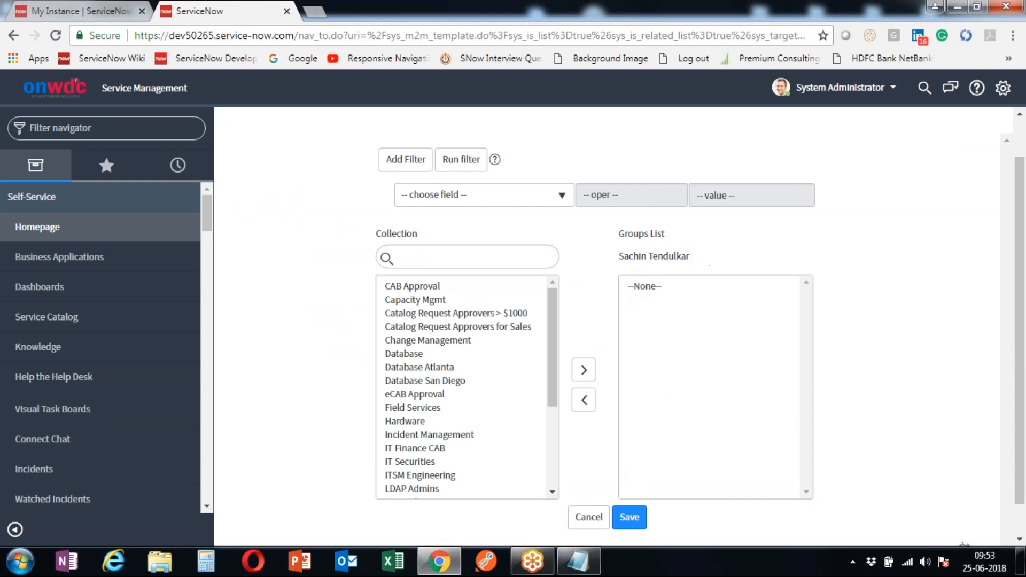
pyautogui.click(464, 382)
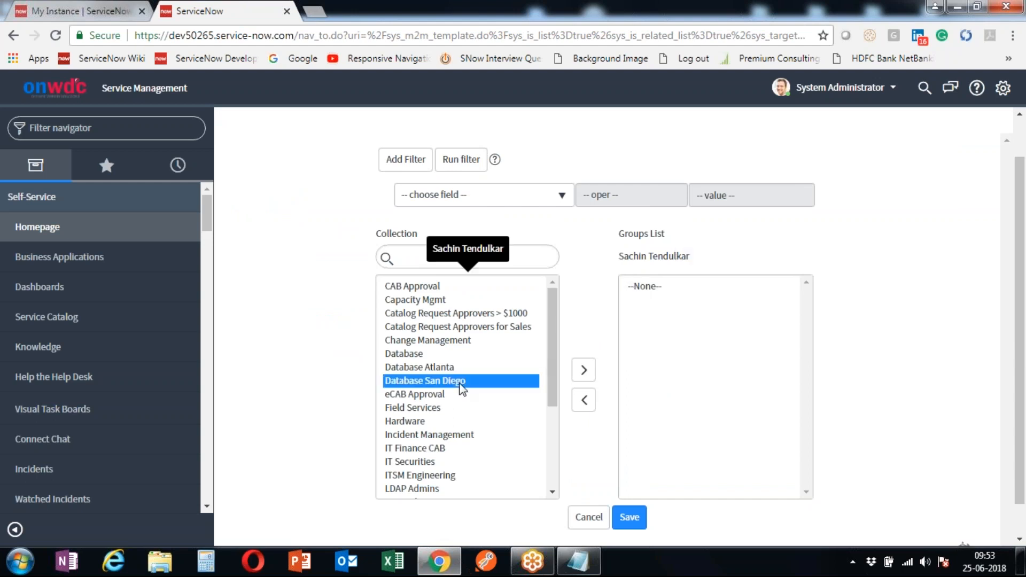
pyautogui.click(586, 378)
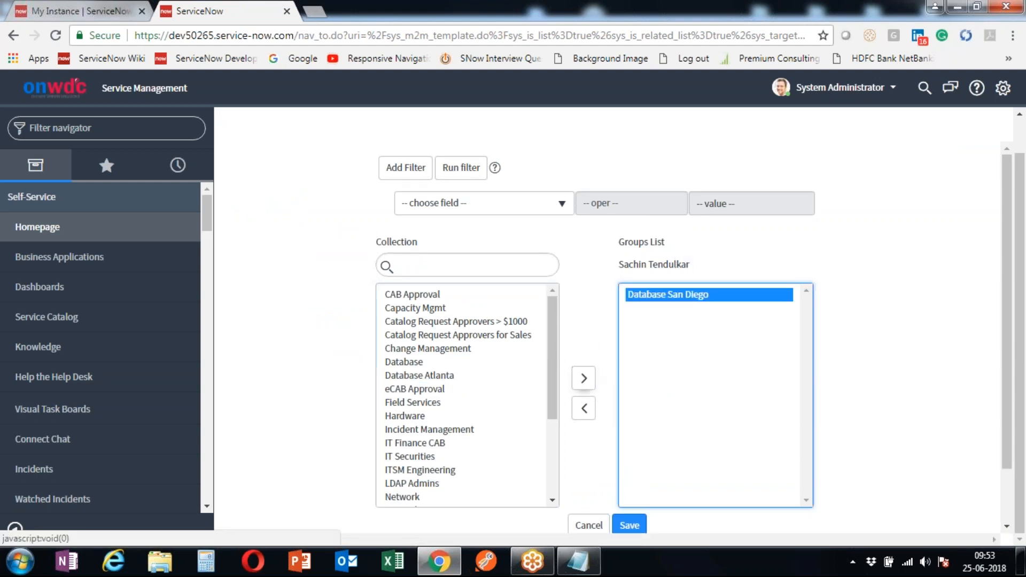
pyautogui.scroll(-3, 413, 334)
pyautogui.click(629, 526)
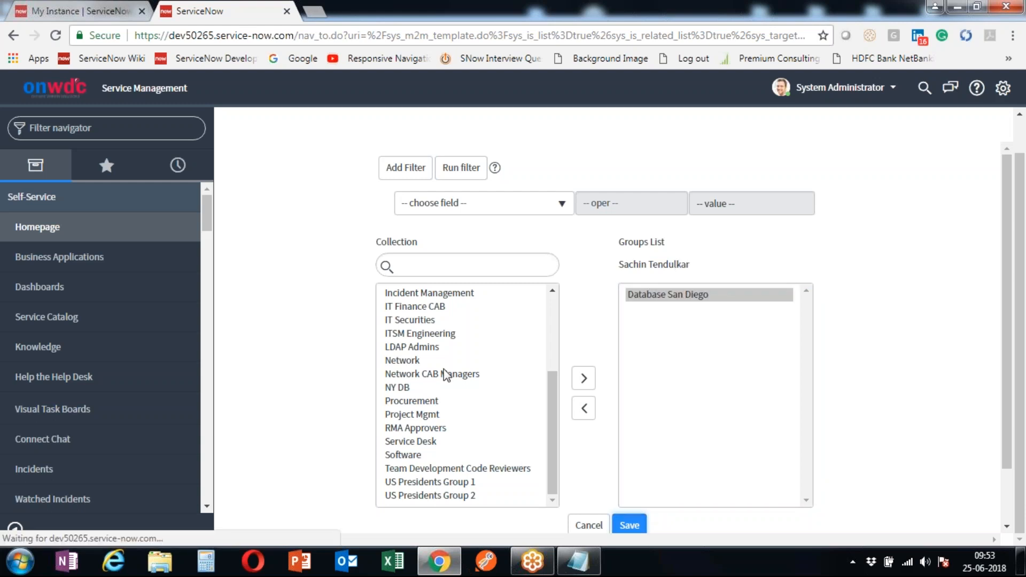
# - Check the user's Delegates related list
pyautogui.scroll(-6, 394, 377)
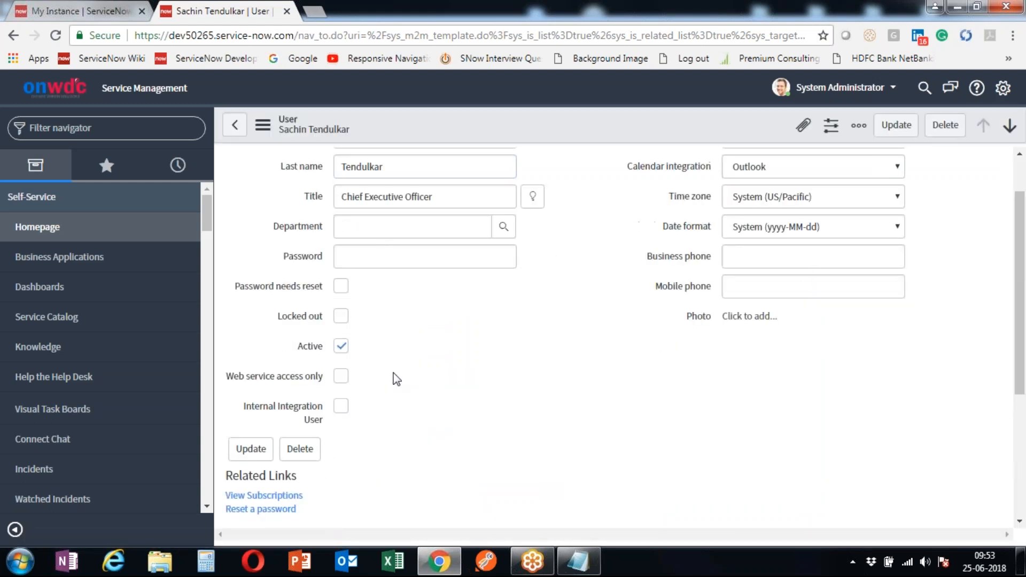
pyautogui.click(358, 295)
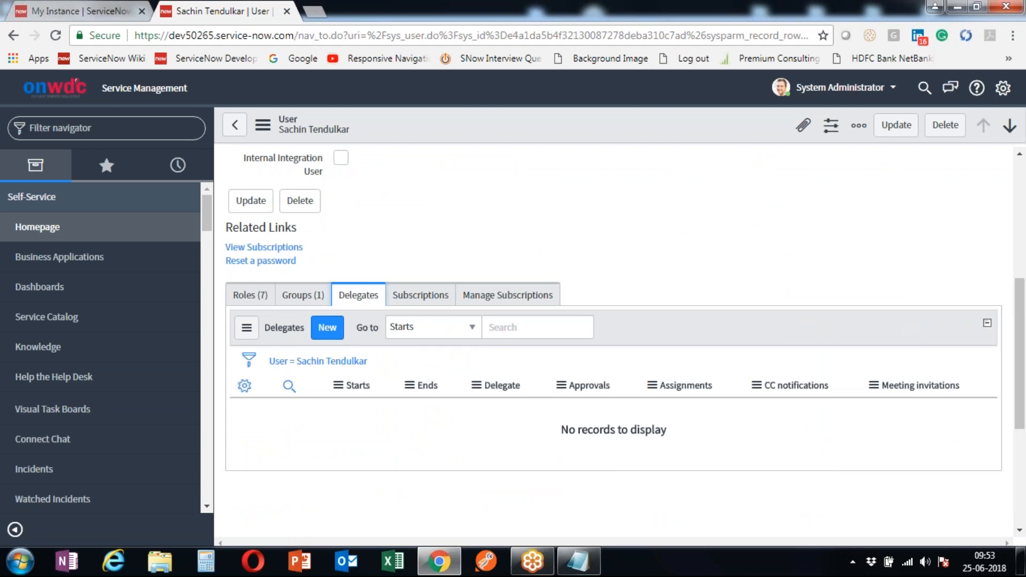
pyautogui.scroll(6, 360, 287)
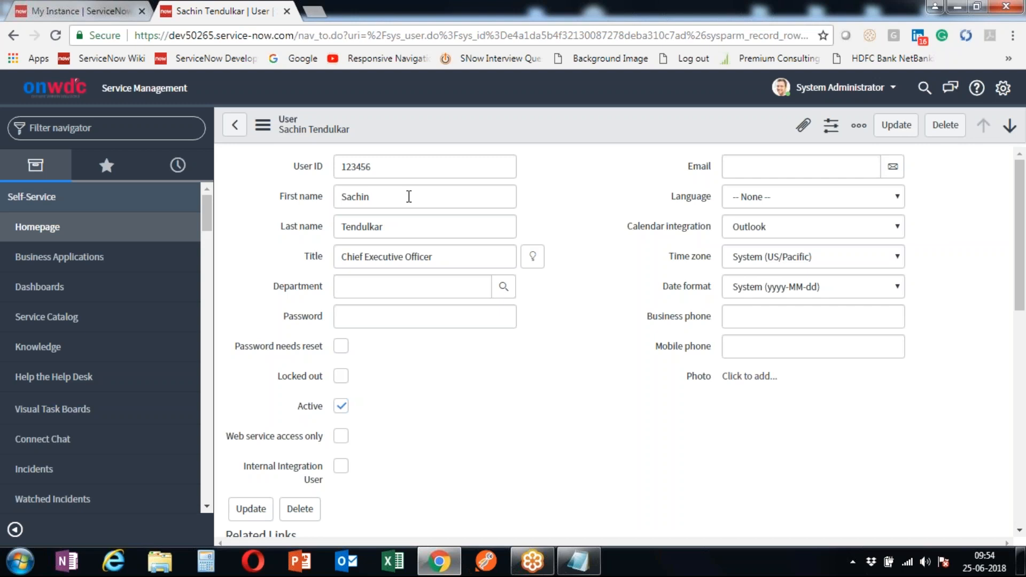
pyautogui.scroll(-8, 441, 425)
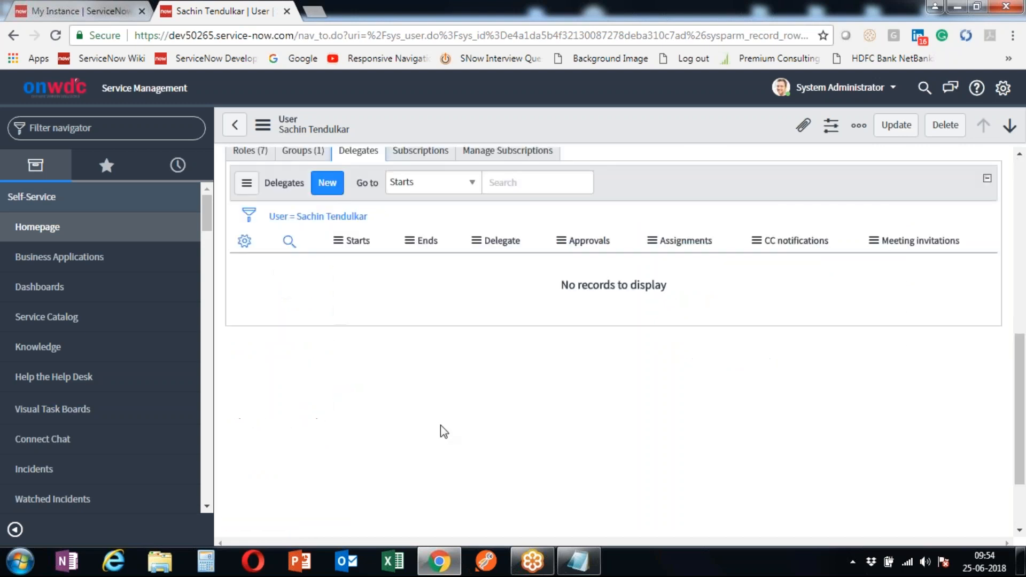
pyautogui.scroll(3, 400, 325)
pyautogui.scroll(1, 400, 325)
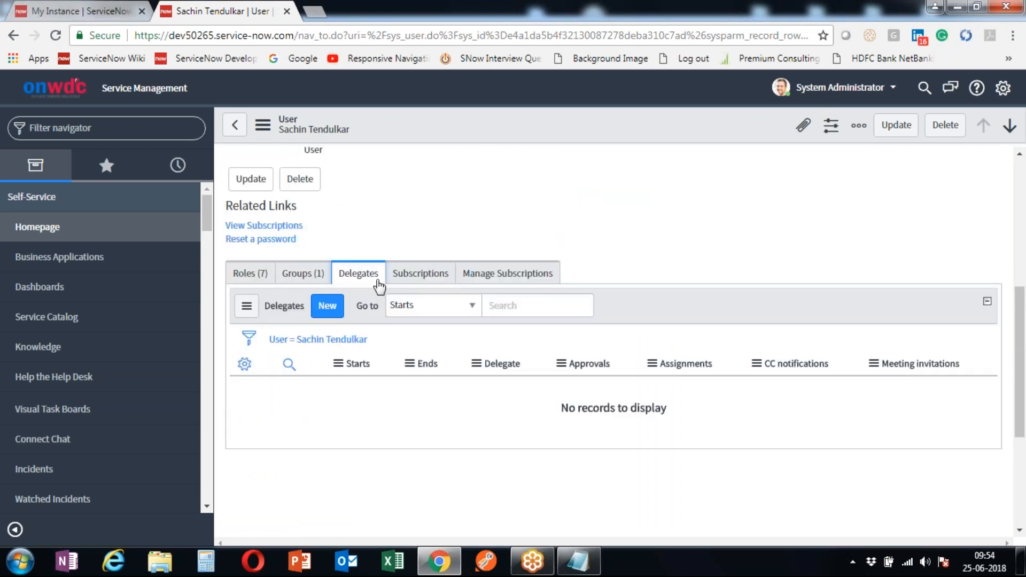
# - Check the Subscriptions and Manage Subscriptions lists, which have no records
pyautogui.click(427, 282)
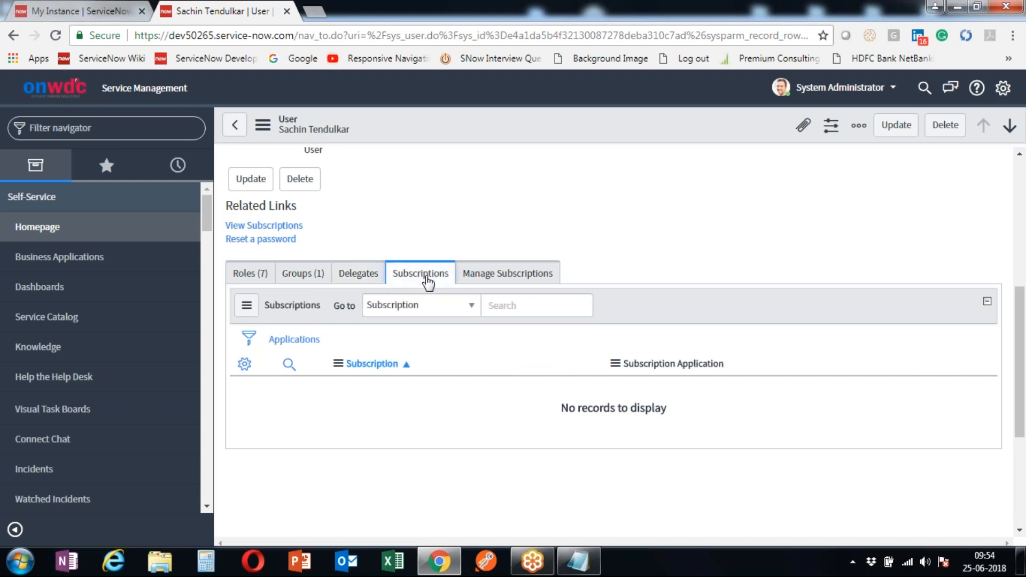
pyautogui.click(474, 282)
pyautogui.scroll(6, 476, 240)
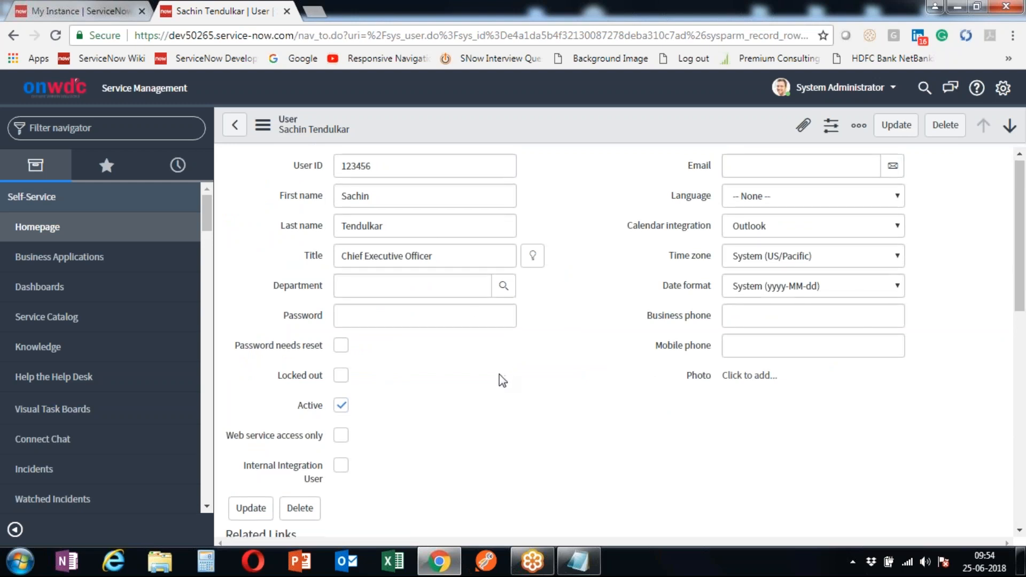
pyautogui.scroll(-7, 500, 378)
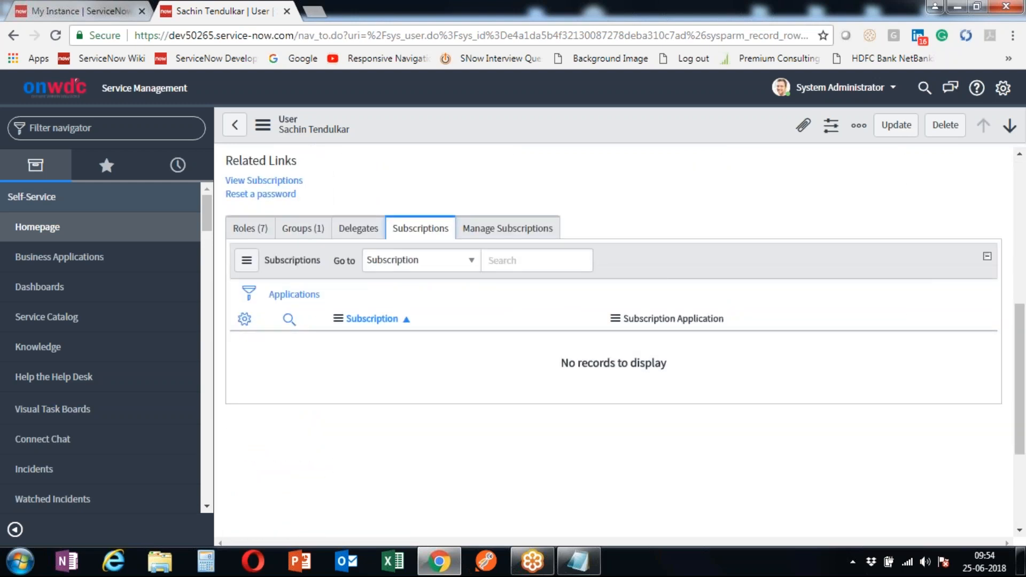
pyautogui.click(491, 230)
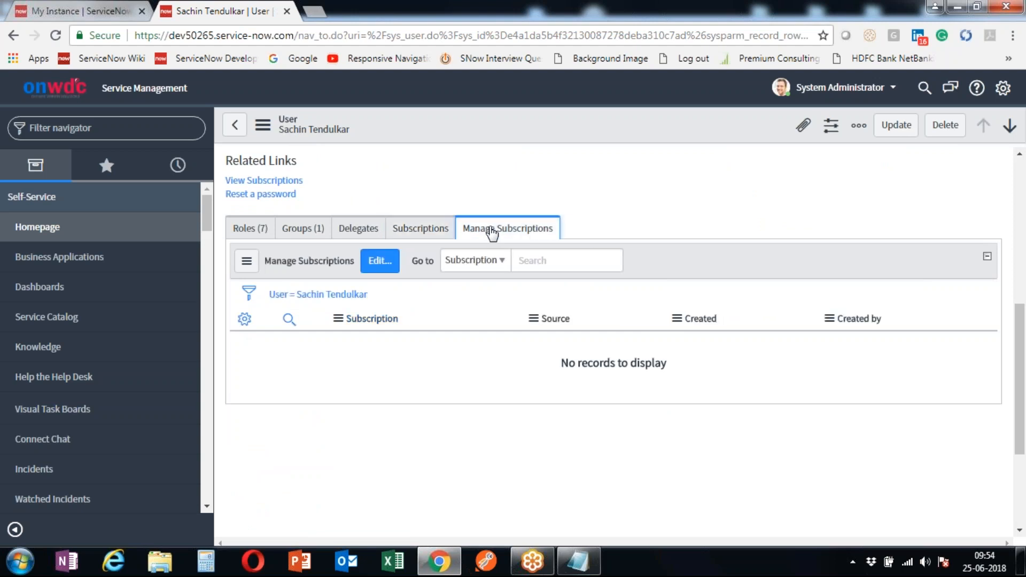
# - Confirm the Manage Subscriptions editor offers no subscriptions, then go back to the user record
pyautogui.click(375, 261)
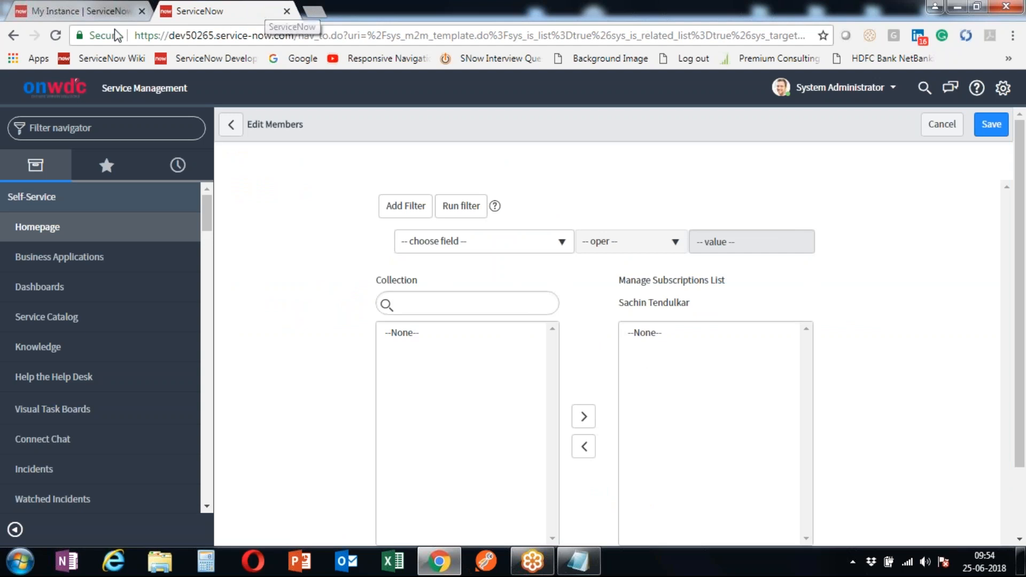
pyautogui.click(13, 35)
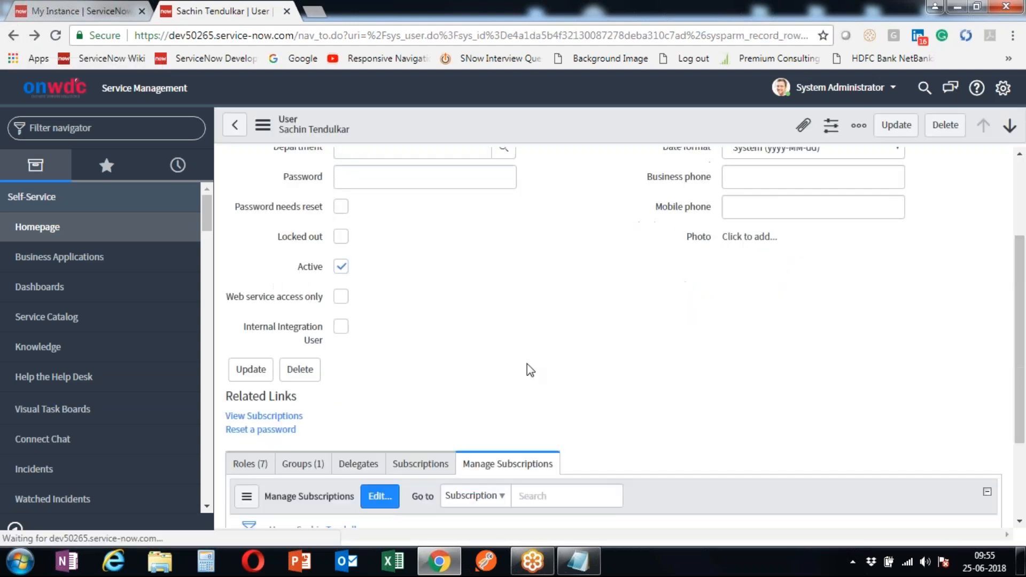
# - Return to the user's Roles (7) list on the user record
pyautogui.click(264, 332)
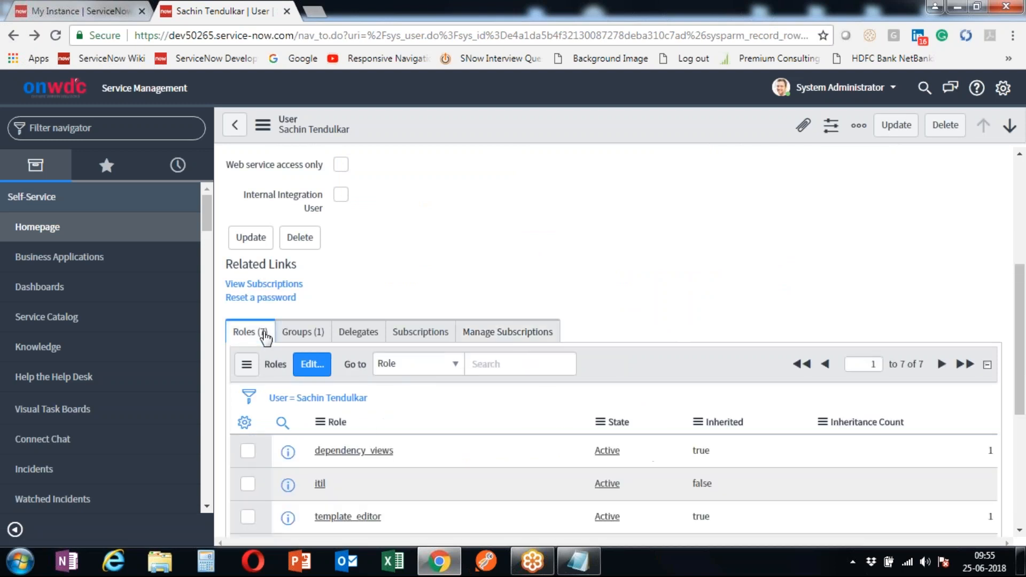
pyautogui.scroll(4, 774, 199)
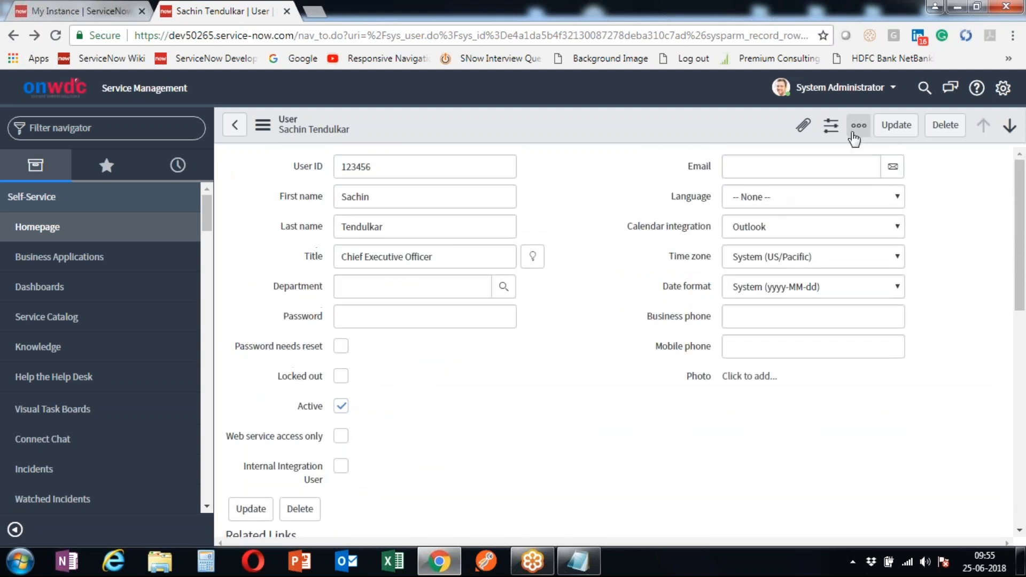
pyautogui.click(894, 127)
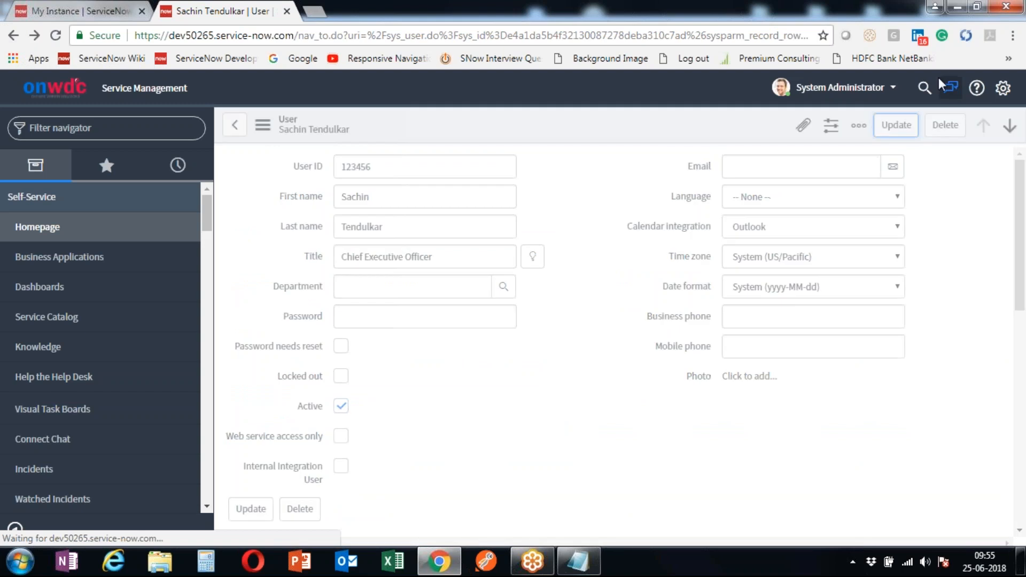
# - Impersonate the new user from Recent Impersonations to load their ITIL Homepage
pyautogui.click(891, 87)
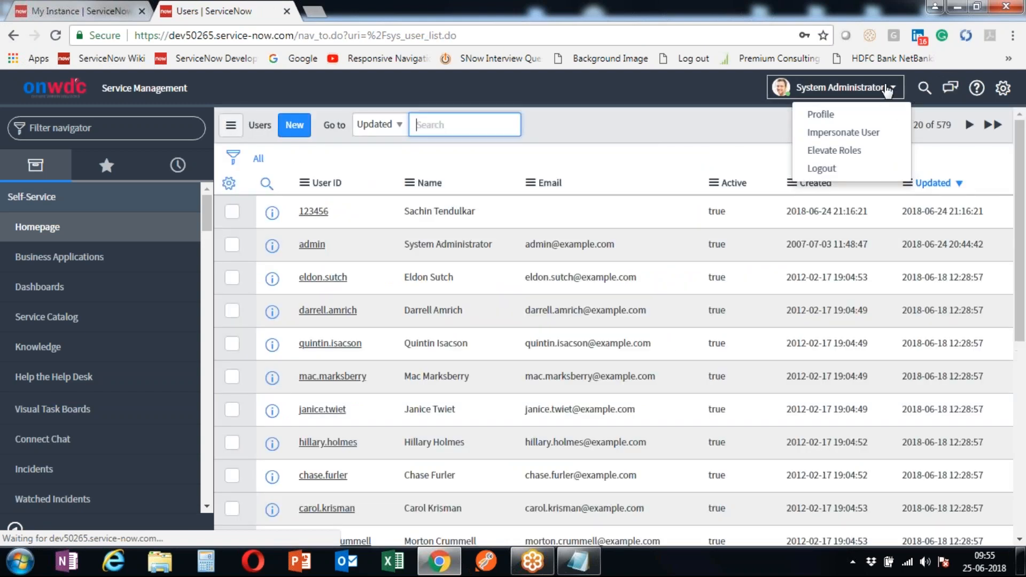
pyautogui.click(878, 134)
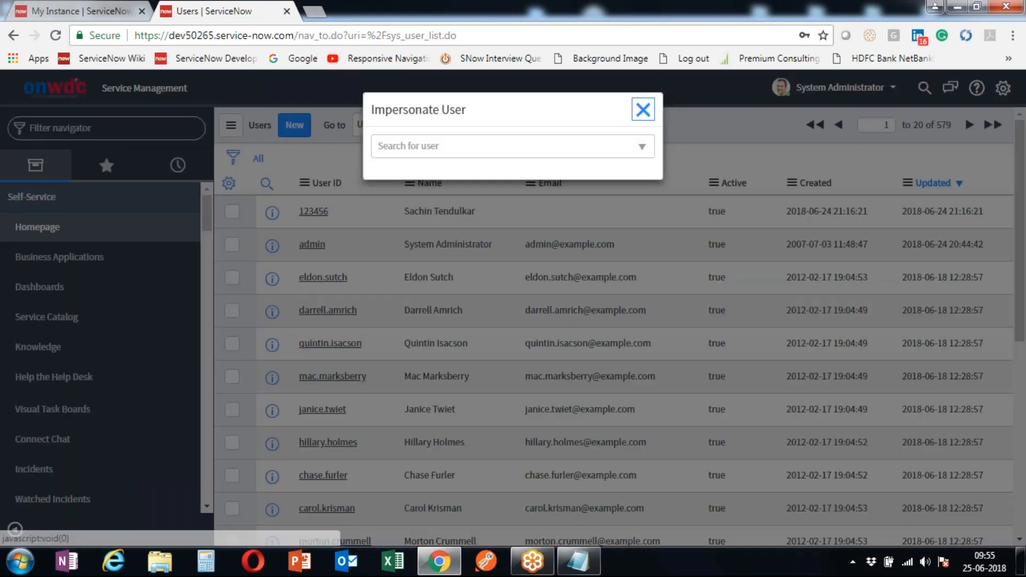
pyautogui.click(570, 145)
pyautogui.click(420, 239)
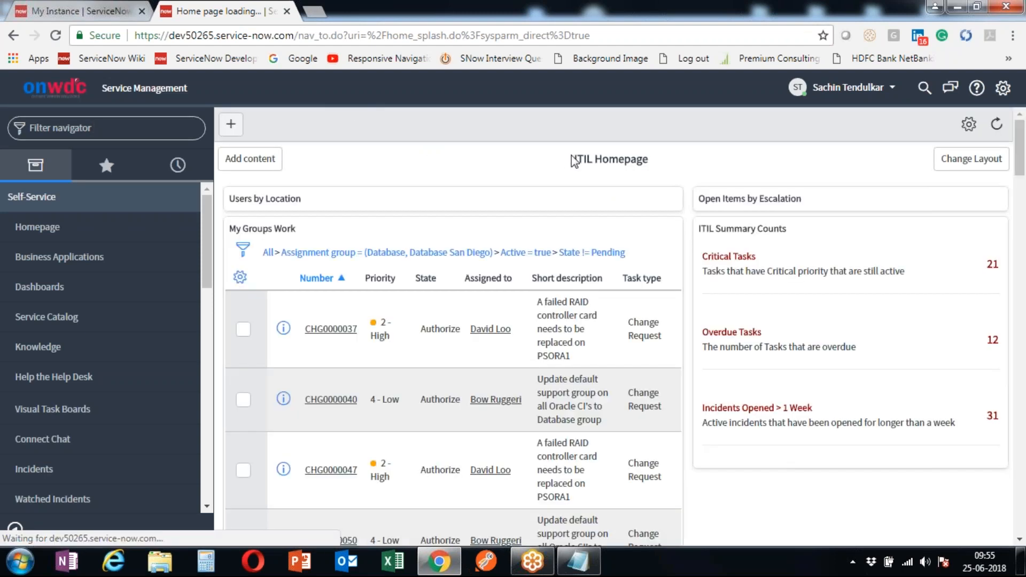
# - Highlight the ITIL Homepage title text and clear the selection
pyautogui.moveTo(697, 156); pyautogui.dragTo(718, 156)
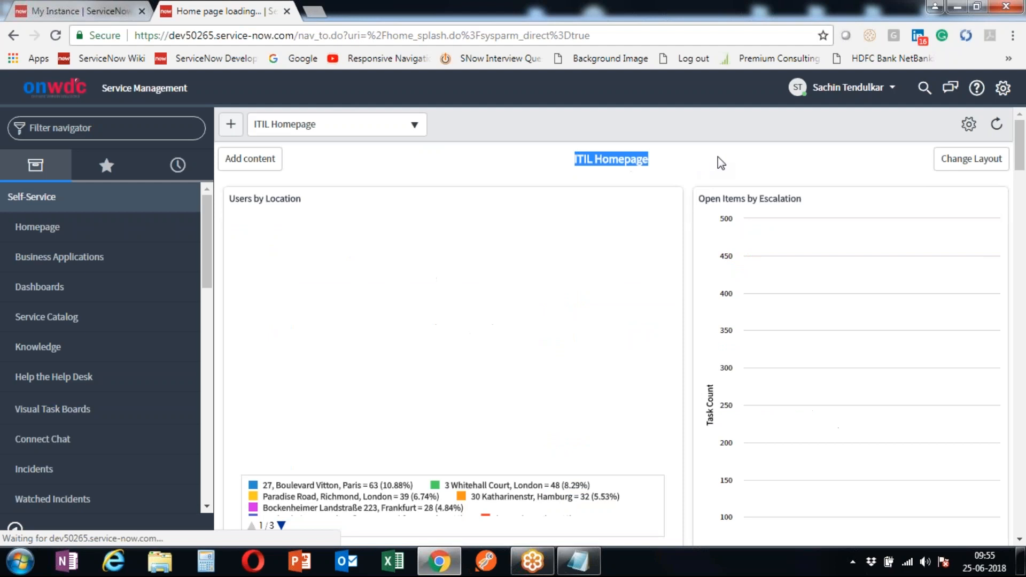
pyautogui.click(643, 159)
pyautogui.moveTo(574, 159); pyautogui.dragTo(690, 154)
pyautogui.click(691, 153)
# - Filter the navigator for 'Incident', clear it, then open the Users list with sys_user.list
pyautogui.click(116, 127)
pyautogui.write('Inc')
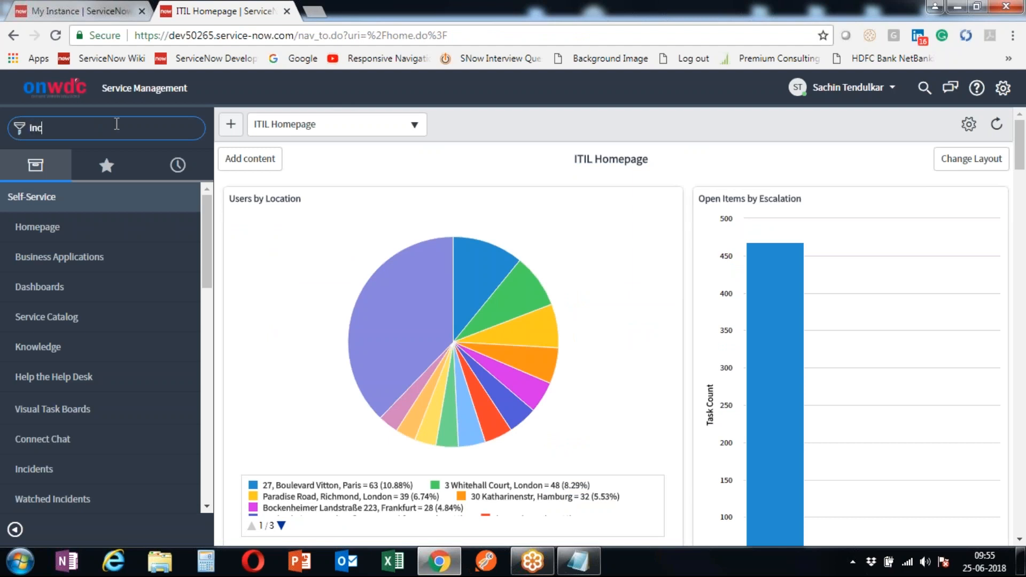
pyautogui.write('ident')
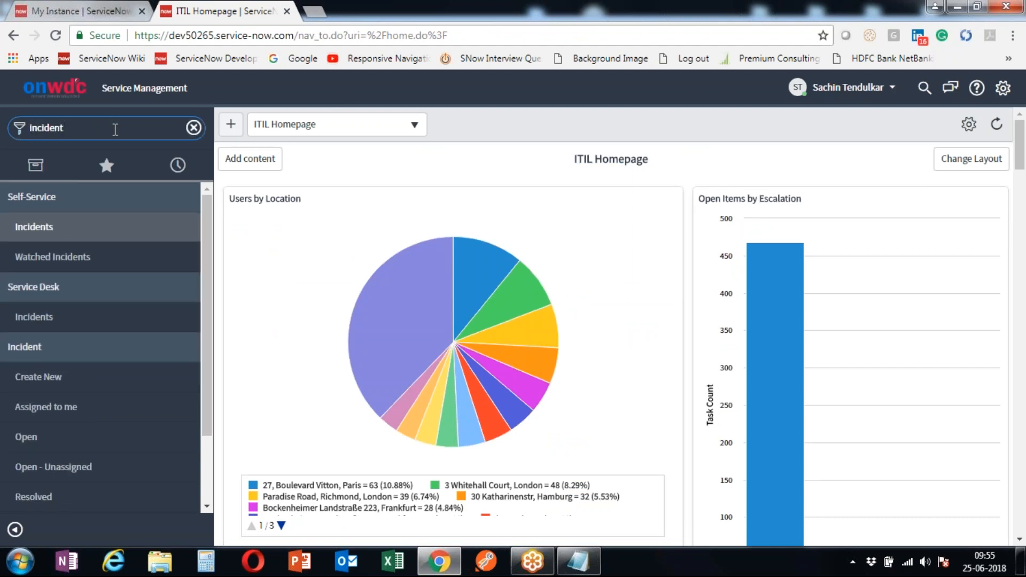
pyautogui.moveTo(117, 127); pyautogui.dragTo(3, 141)
pyautogui.click(194, 127)
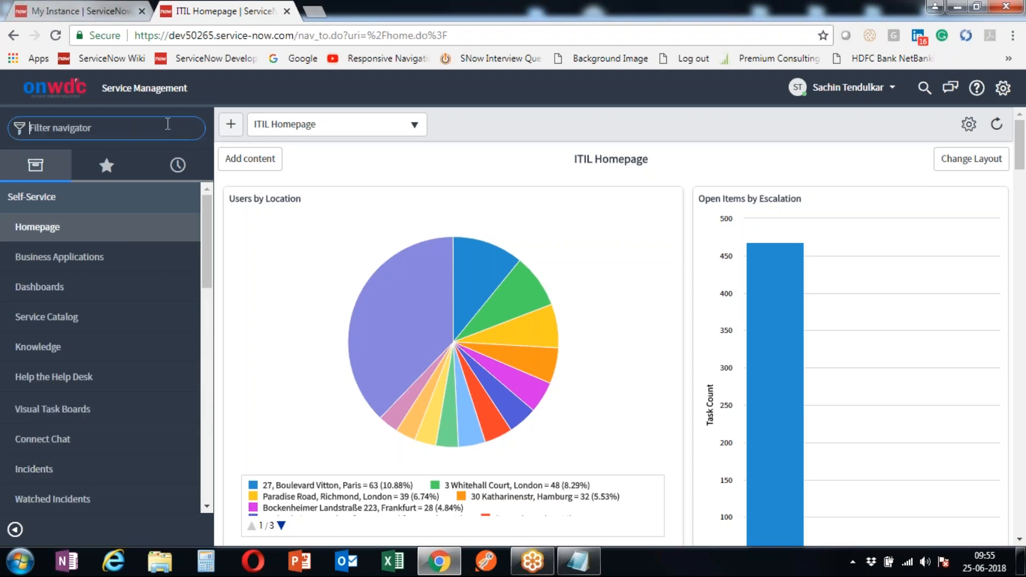
pyautogui.write('sys_user')
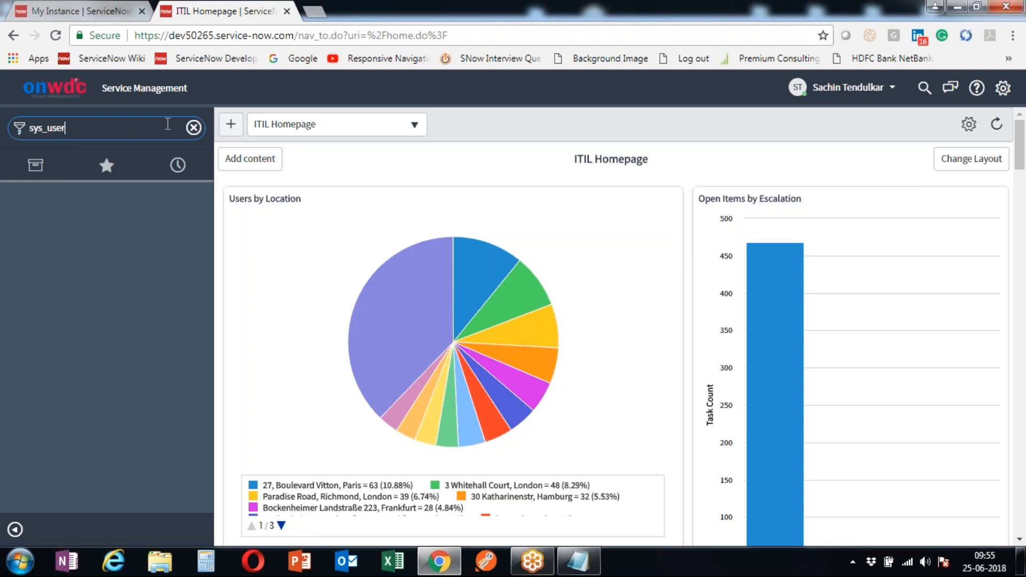
pyautogui.write('.list')
pyautogui.press('Return')
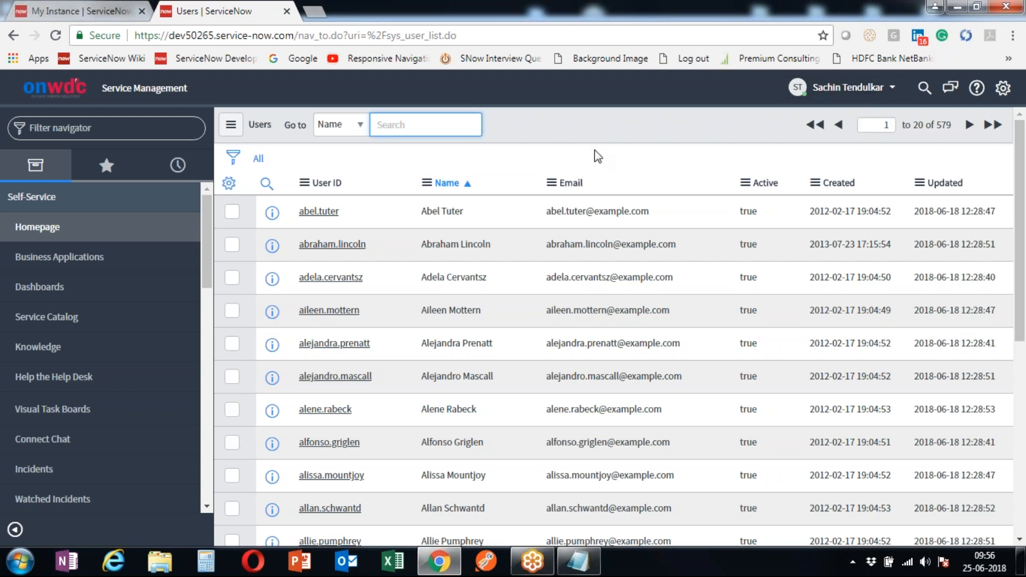
# - Select values across the first user's row, then open the impersonated user's account menu
pyautogui.doubleClick(463, 219)
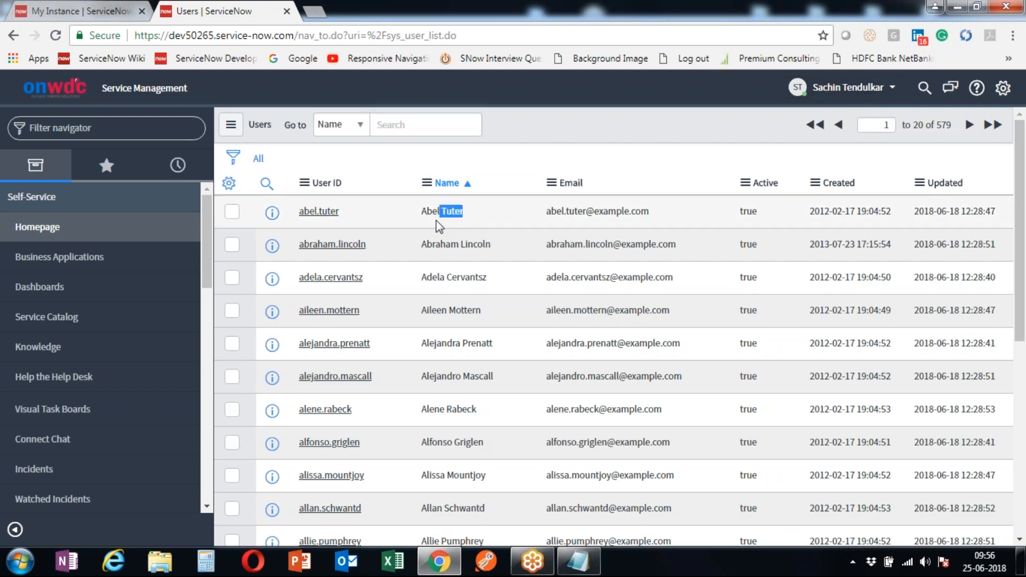
pyautogui.moveTo(359, 217); pyautogui.dragTo(299, 213)
pyautogui.moveTo(668, 217); pyautogui.dragTo(546, 211)
pyautogui.moveTo(770, 214); pyautogui.dragTo(741, 211)
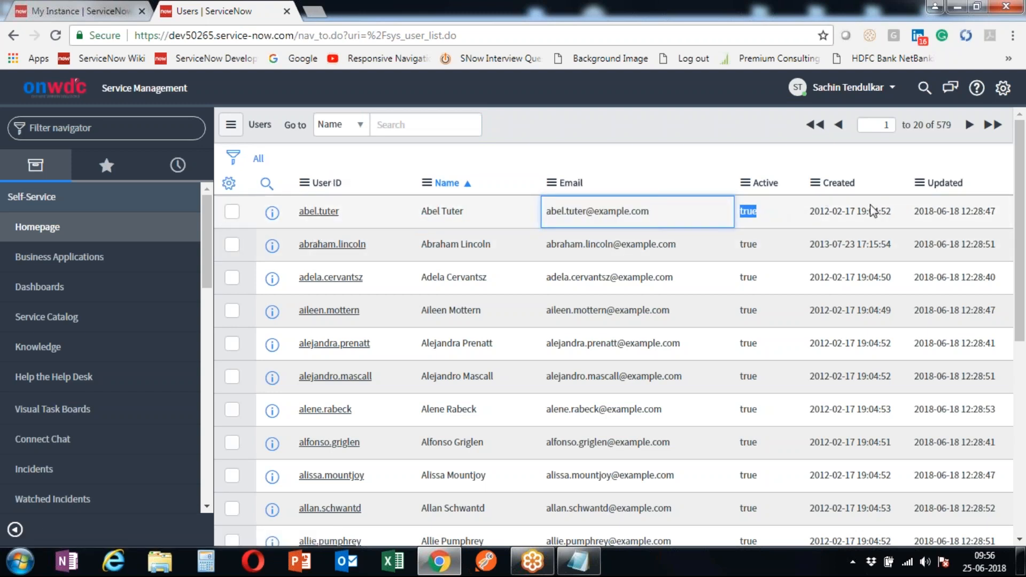
pyautogui.moveTo(886, 211); pyautogui.dragTo(810, 211)
pyautogui.moveTo(954, 212); pyautogui.dragTo(982, 211)
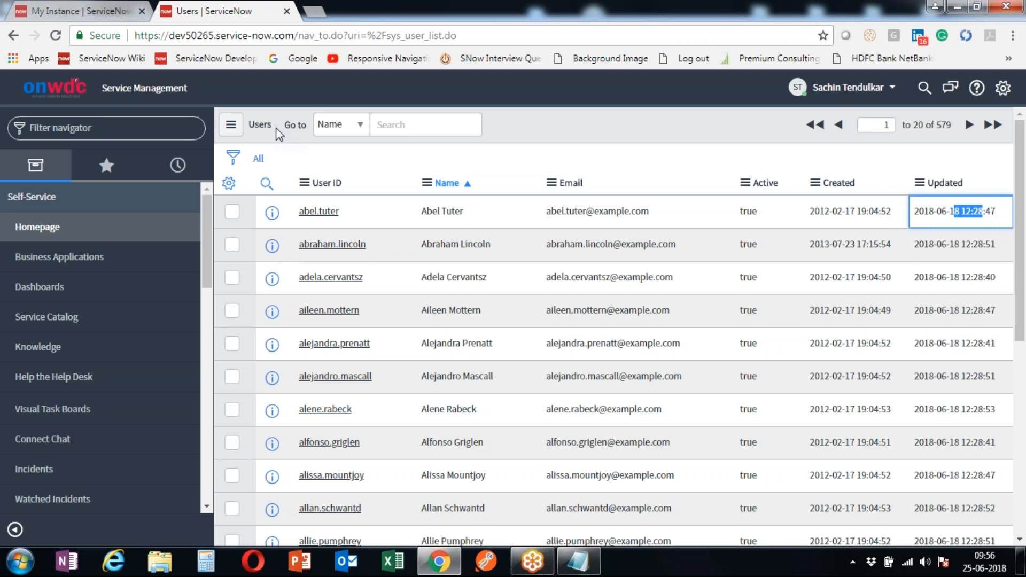
pyautogui.click(884, 95)
# - Switch back to System Administrator from Recent Impersonations in the Impersonate User dialog
pyautogui.click(856, 134)
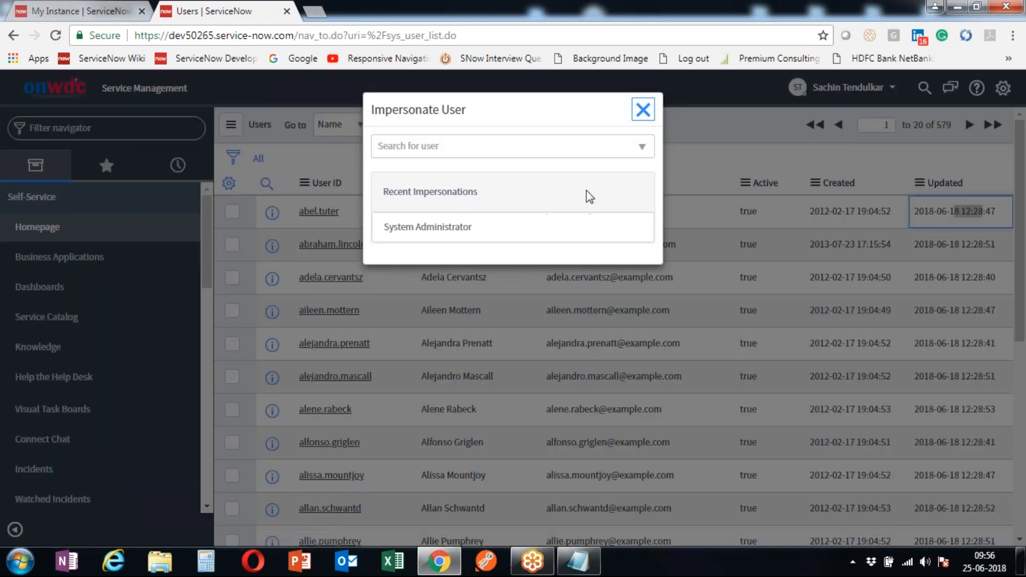
pyautogui.click(428, 229)
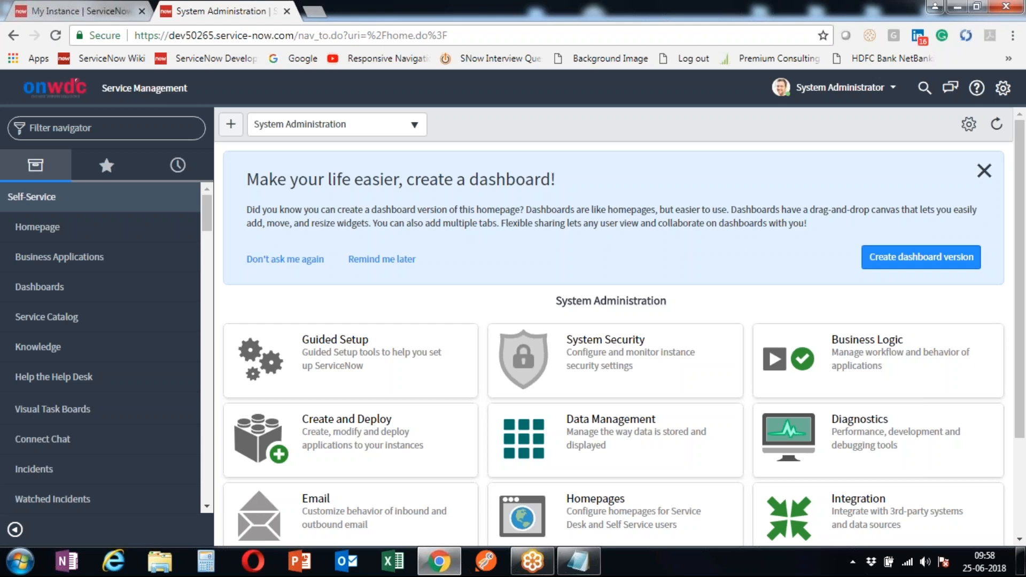
# - Impersonate the new itil user, found by searching their name in the Impersonate User dialog
pyautogui.click(882, 94)
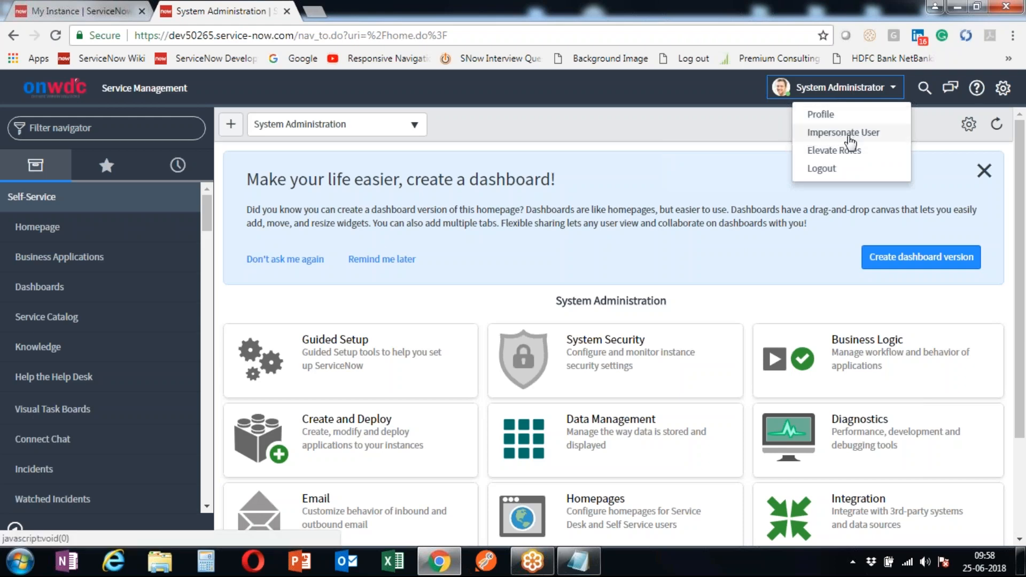
pyautogui.click(881, 134)
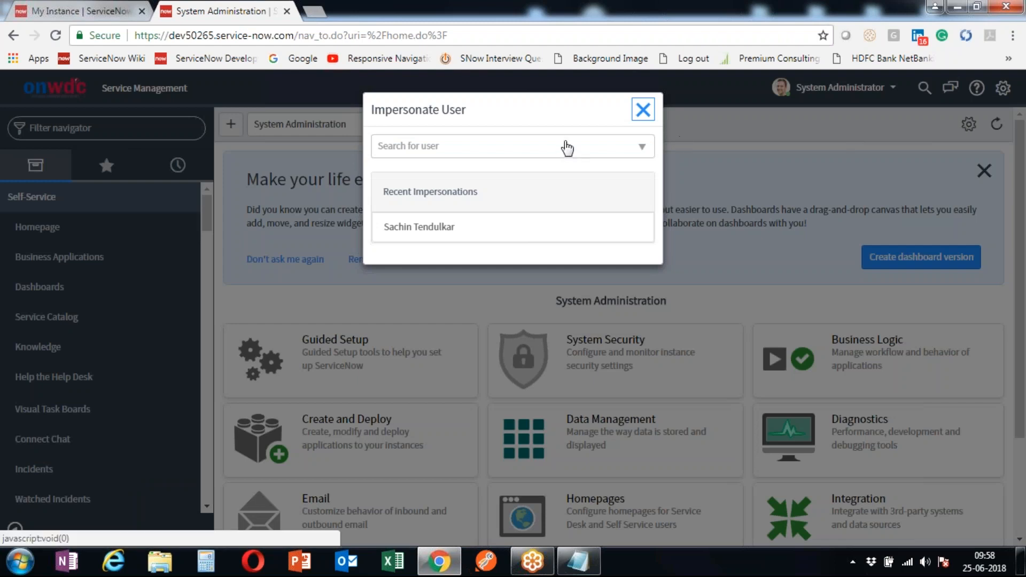
pyautogui.click(408, 146)
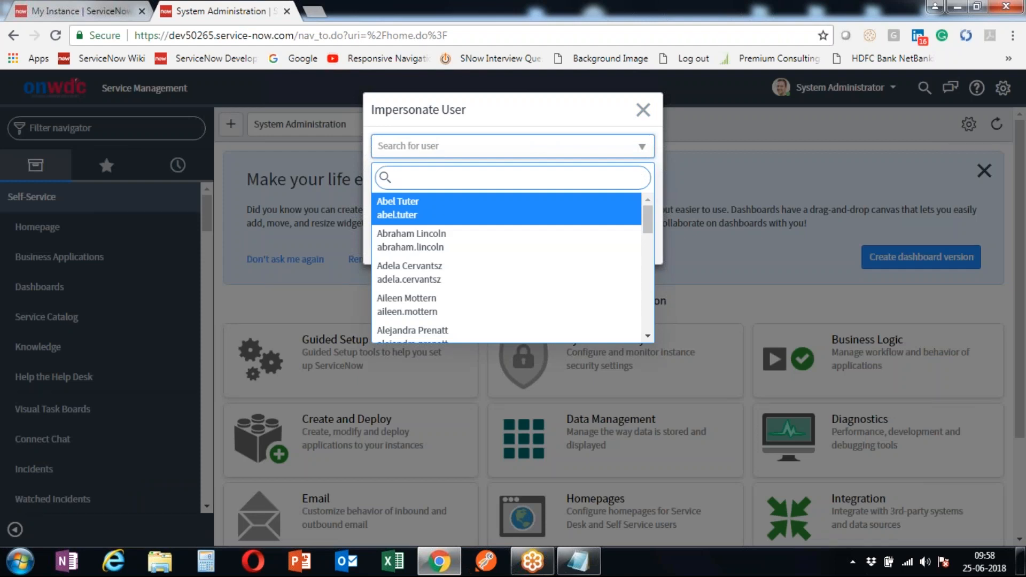
pyautogui.write('asa')
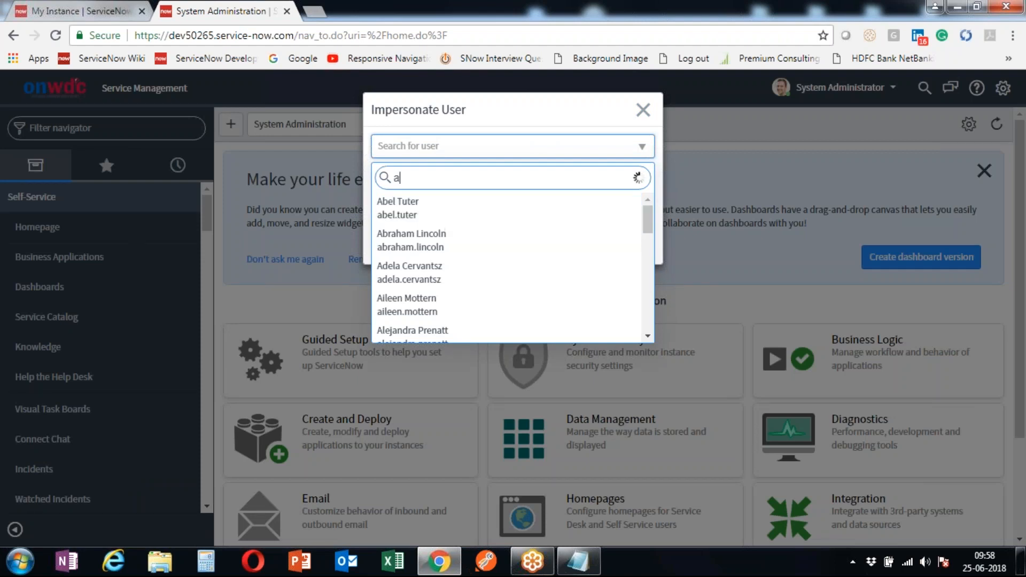
pyautogui.press('BackSpace')
pyautogui.press('BackSpace')
pyautogui.press('BackSpace')
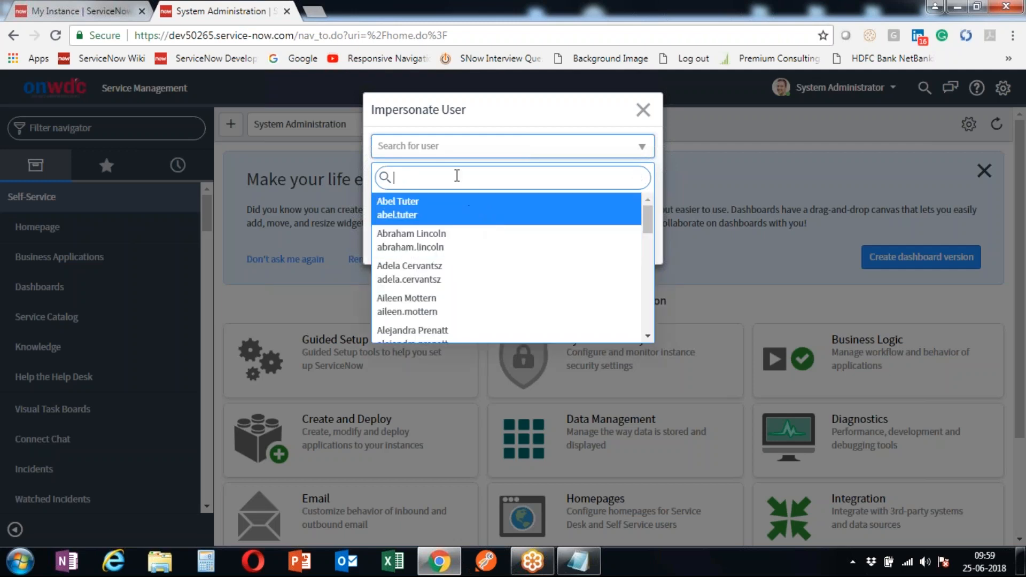
pyautogui.write('sach')
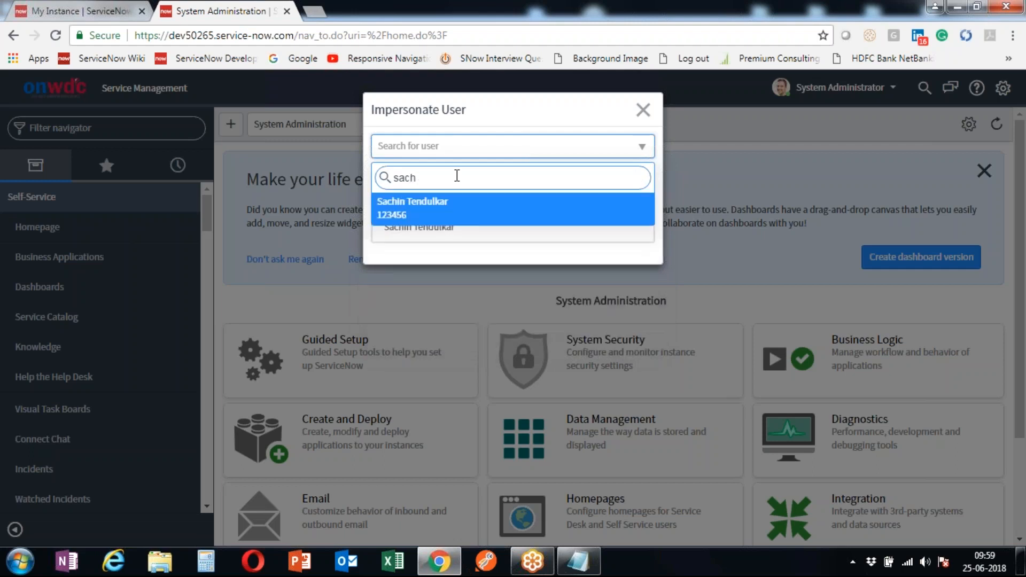
pyautogui.click(428, 213)
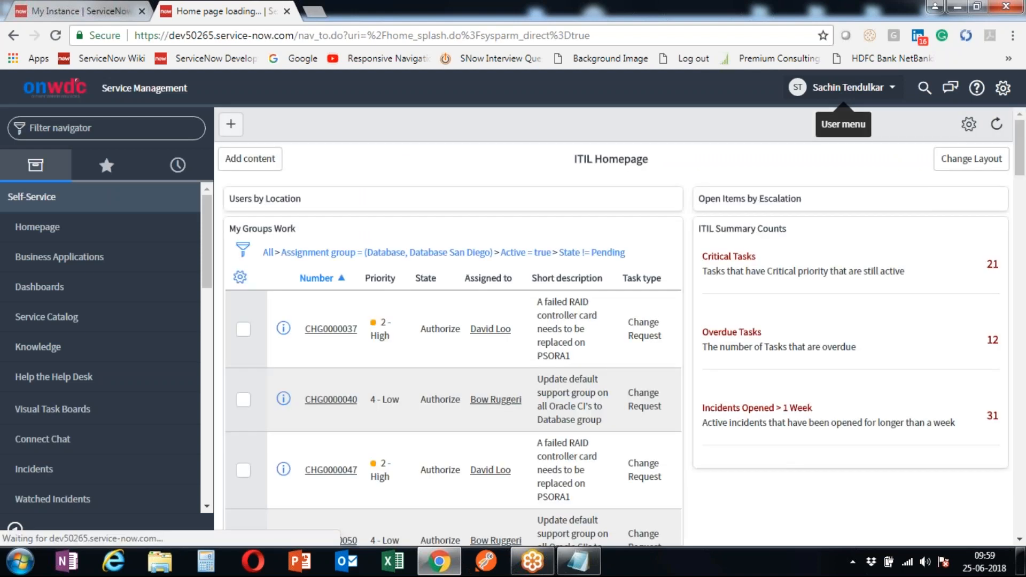
# - Open the impersonated user's account menu once the ITIL Homepage has loaded
pyautogui.click(845, 87)
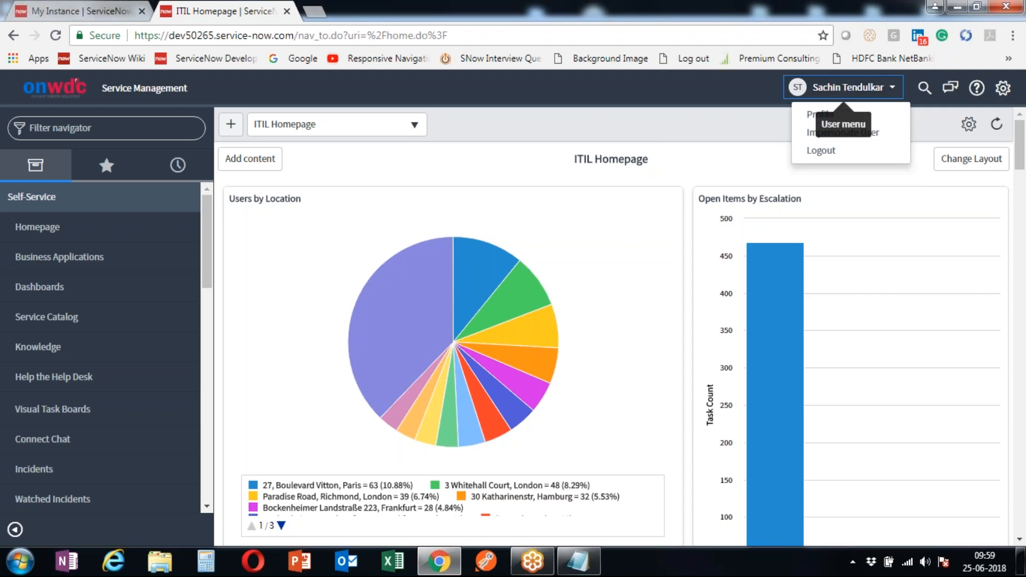
# - Switch back to System Administrator from Recent Impersonations in the Impersonate User dialog
pyautogui.click(843, 132)
pyautogui.click(377, 227)
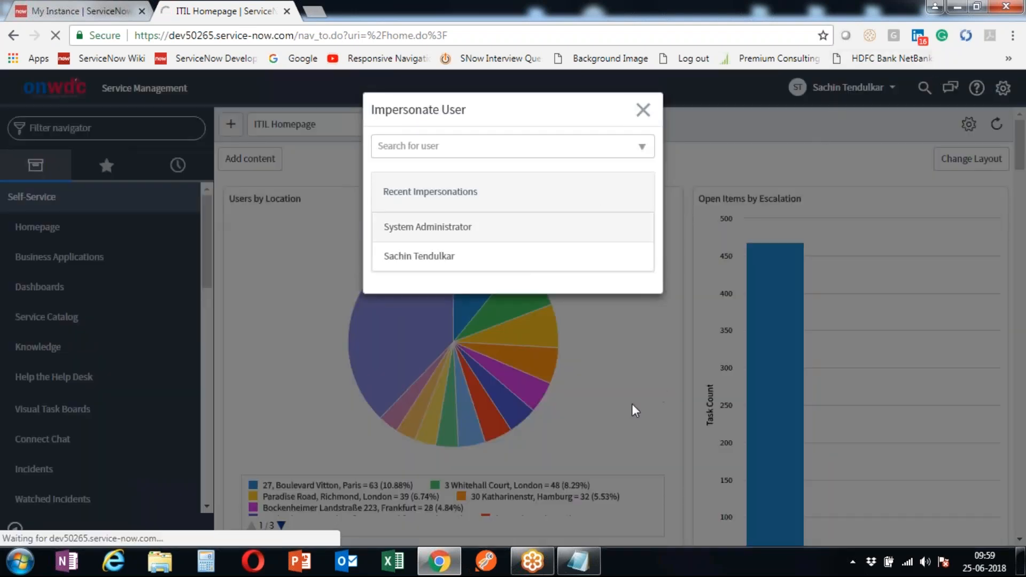